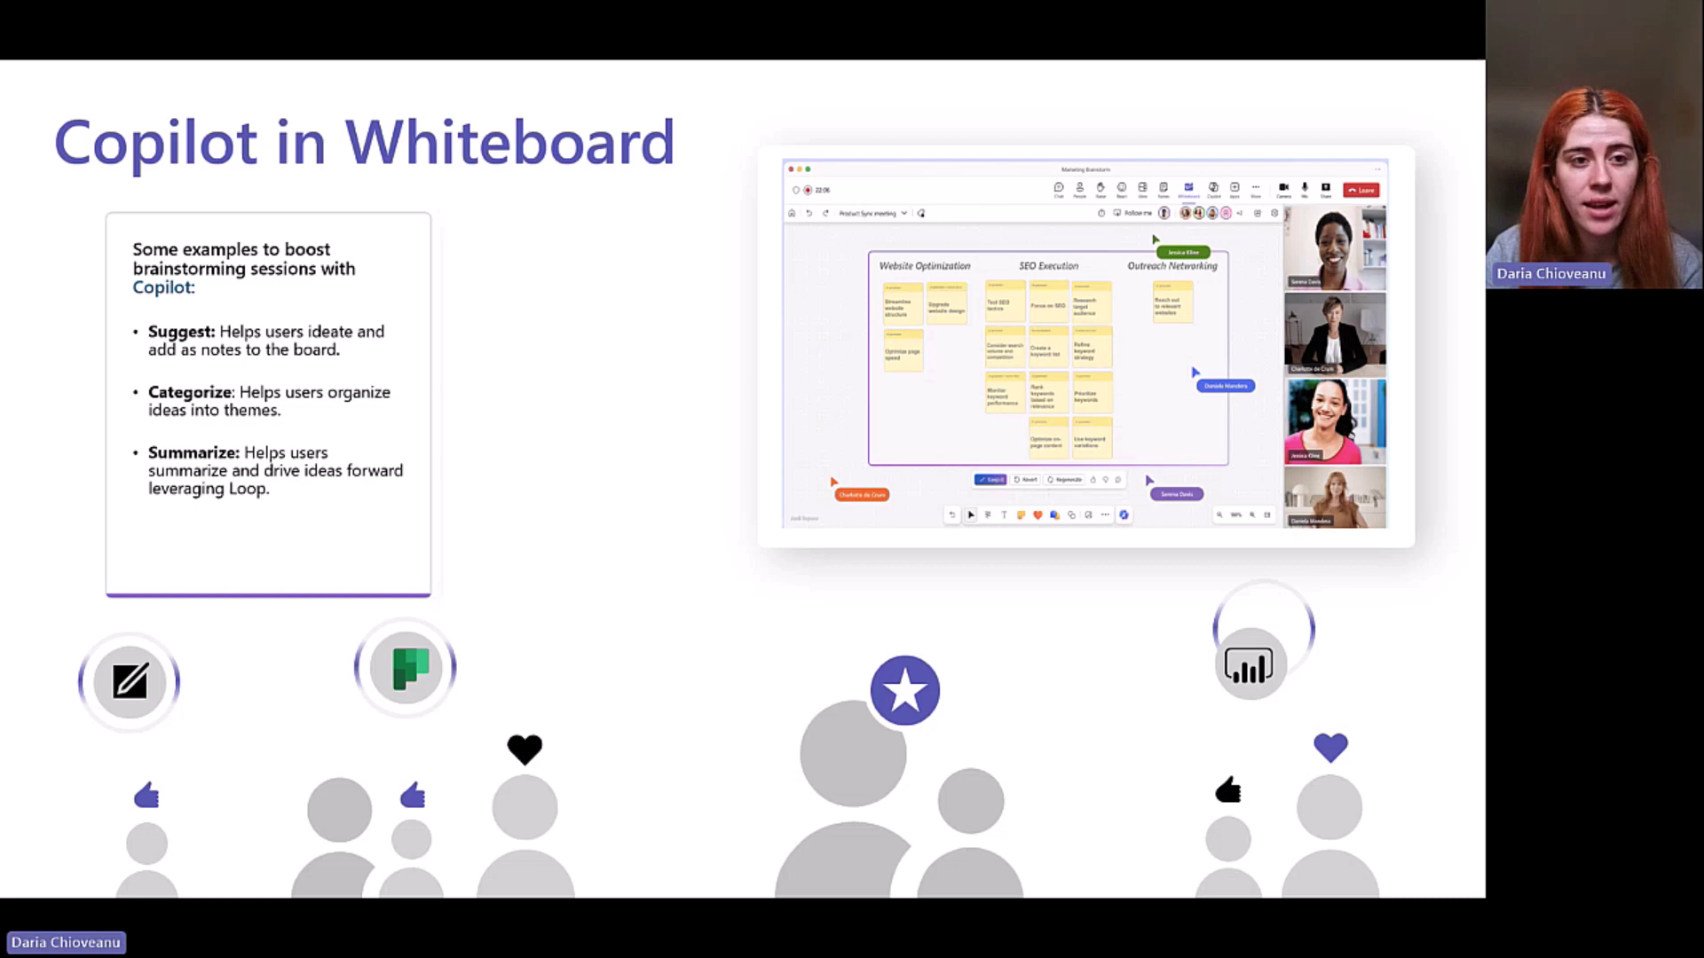
# Step: Advance the PowerPoint slideshow to the Resources slide
pyautogui.press('Right')
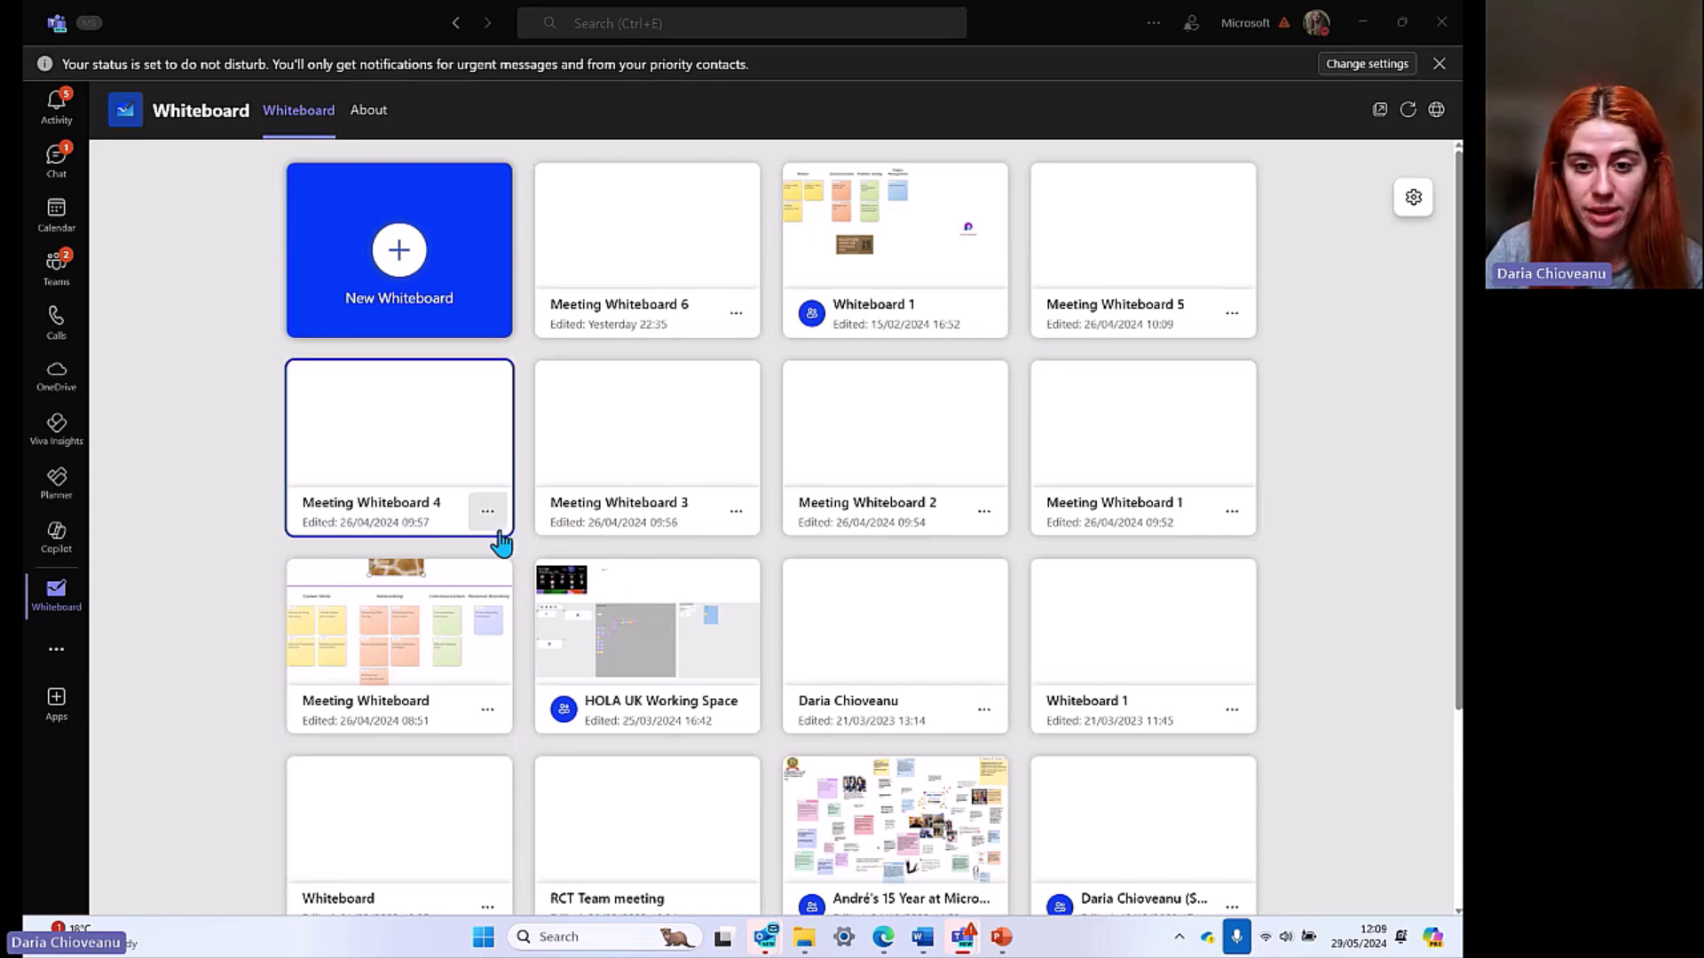
# Step: Start a new blank board, Meeting Whiteboard 7, and switch to the Pan tool
pyautogui.scroll(-1, 500, 541)
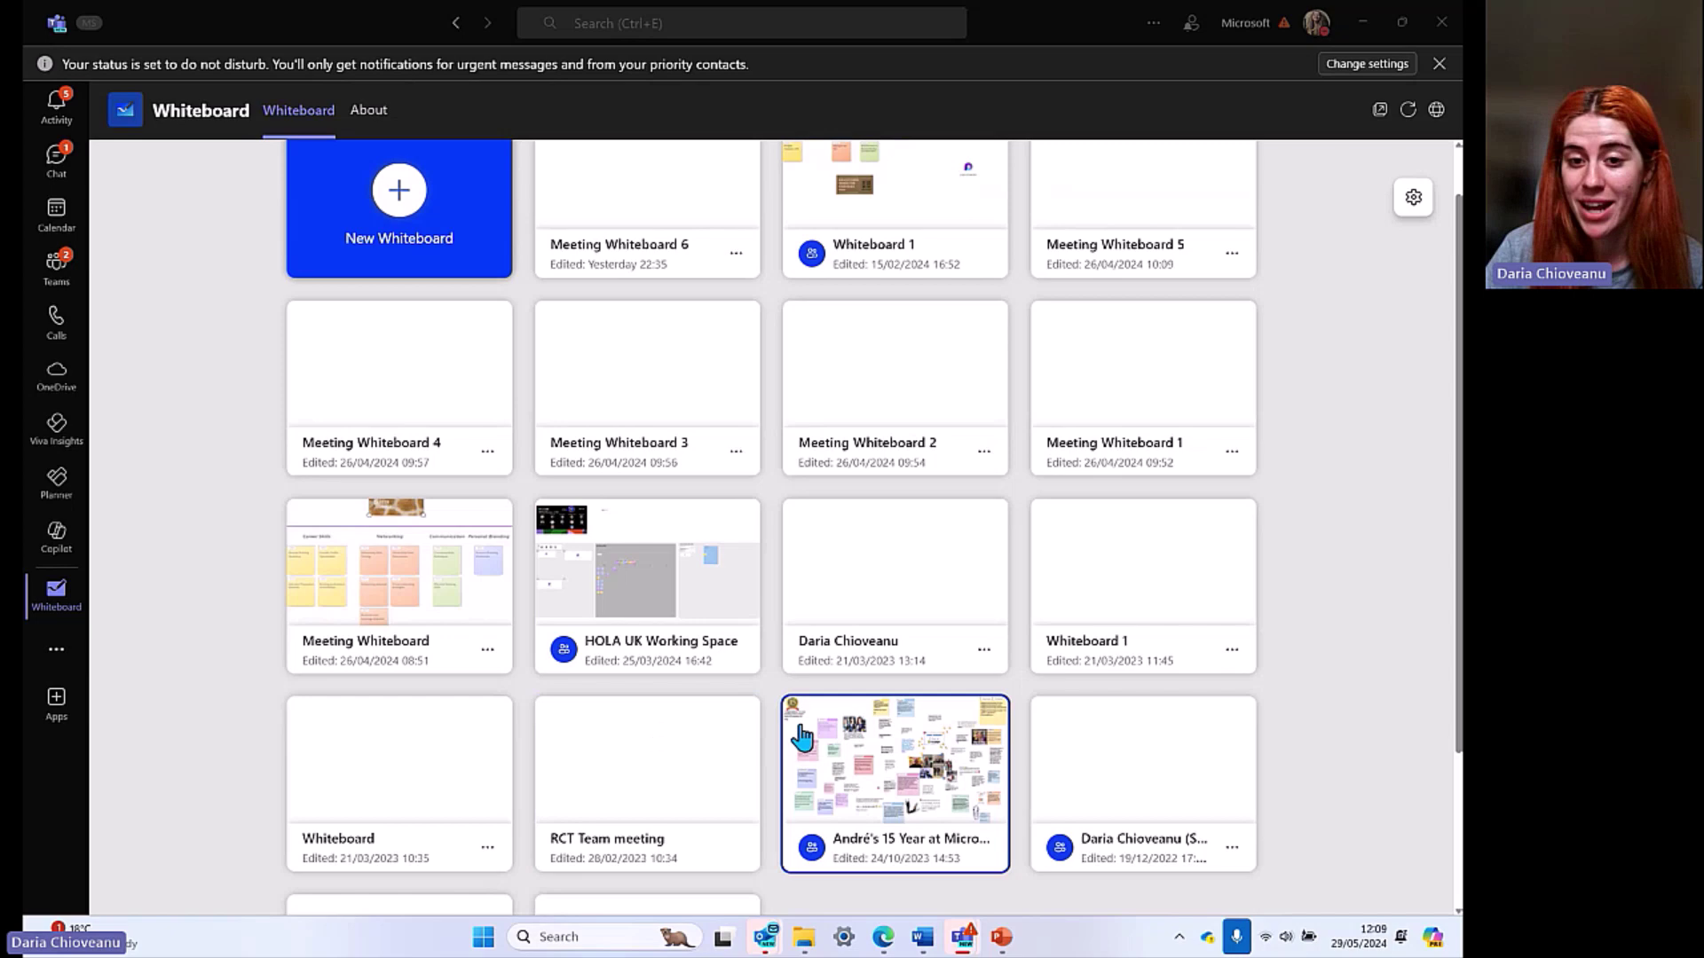
pyautogui.scroll(1, 443, 568)
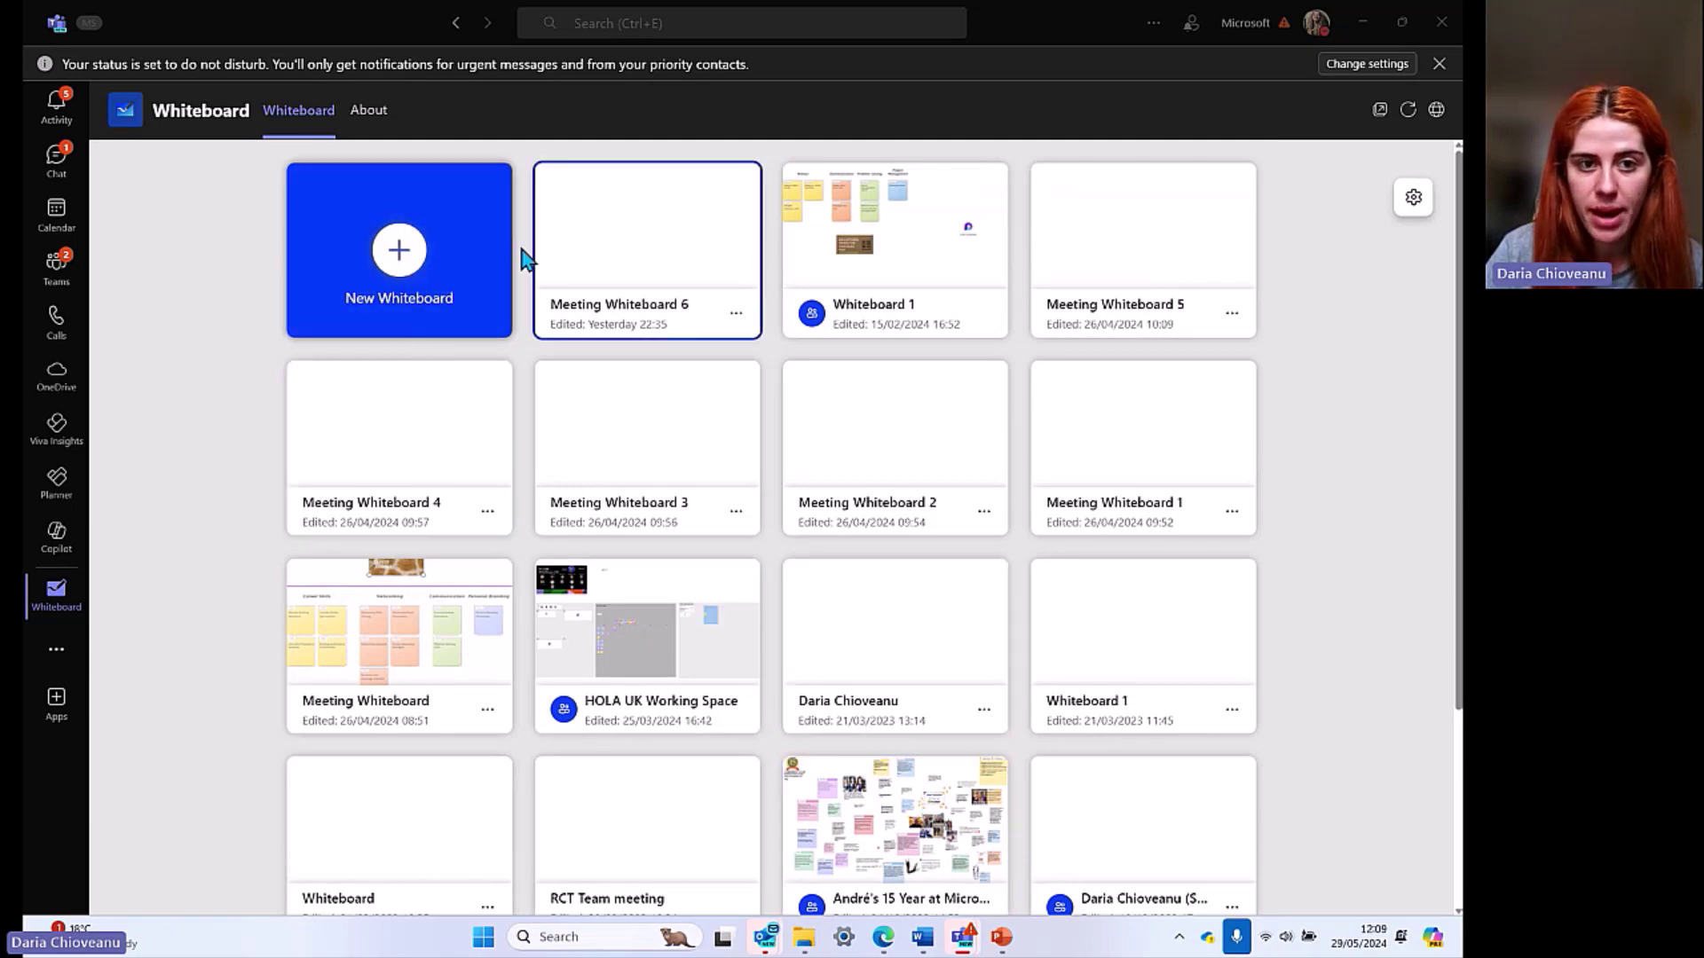
pyautogui.click(410, 266)
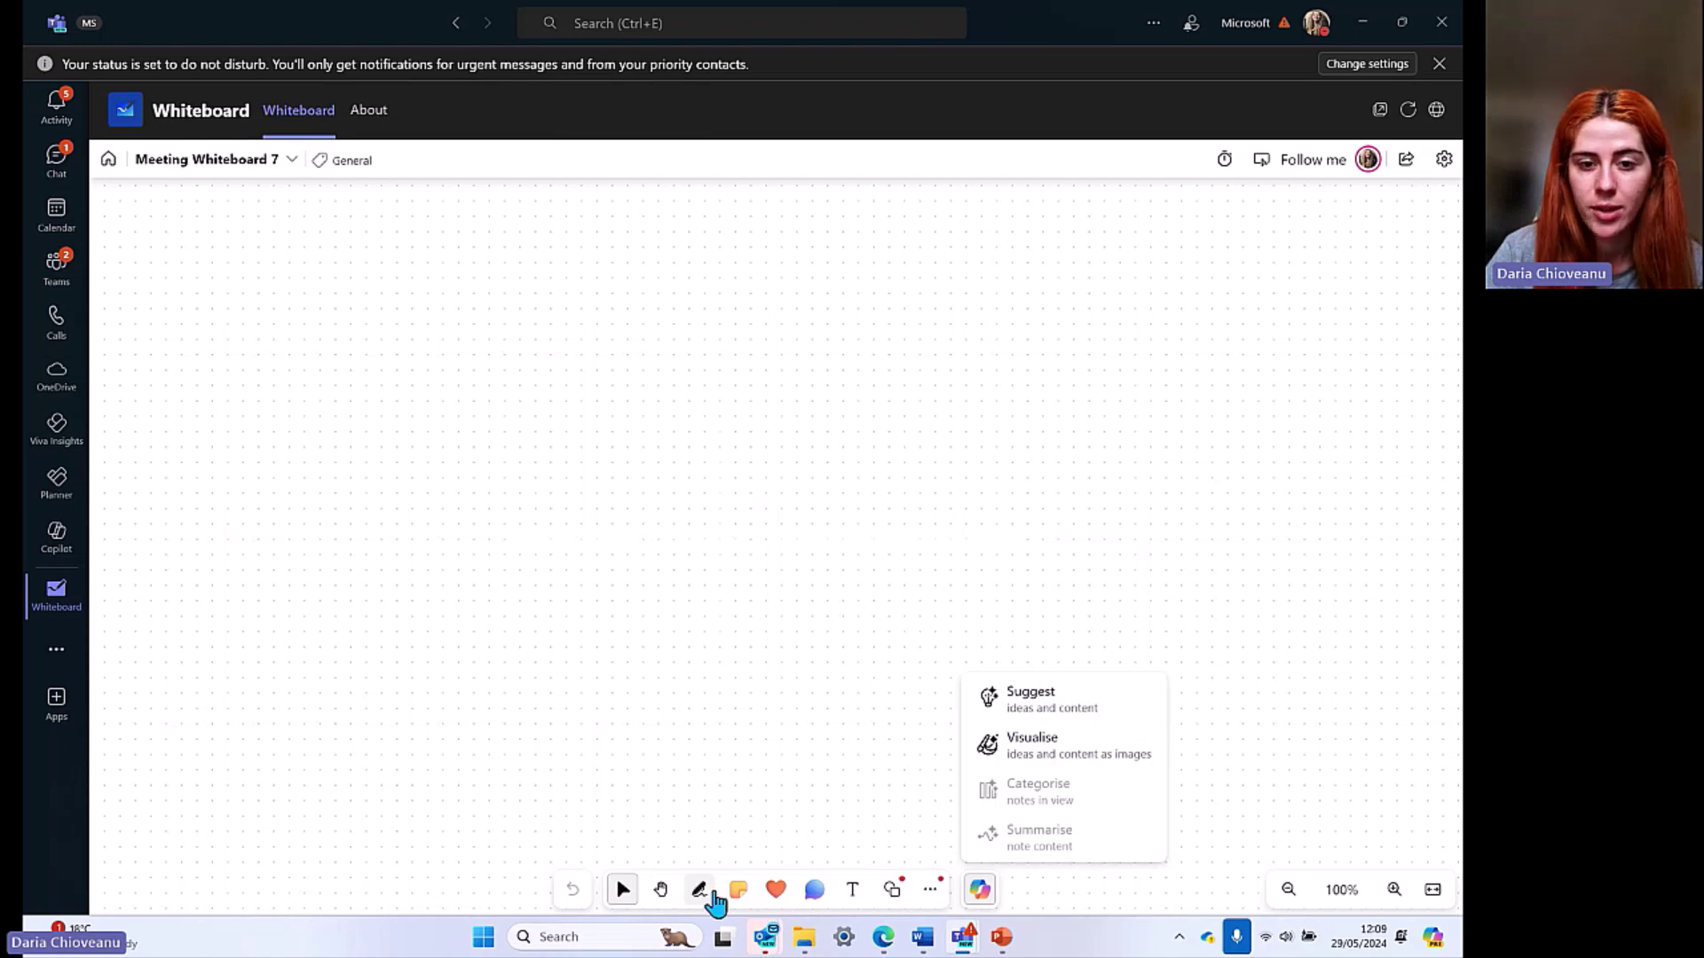
pyautogui.click(661, 890)
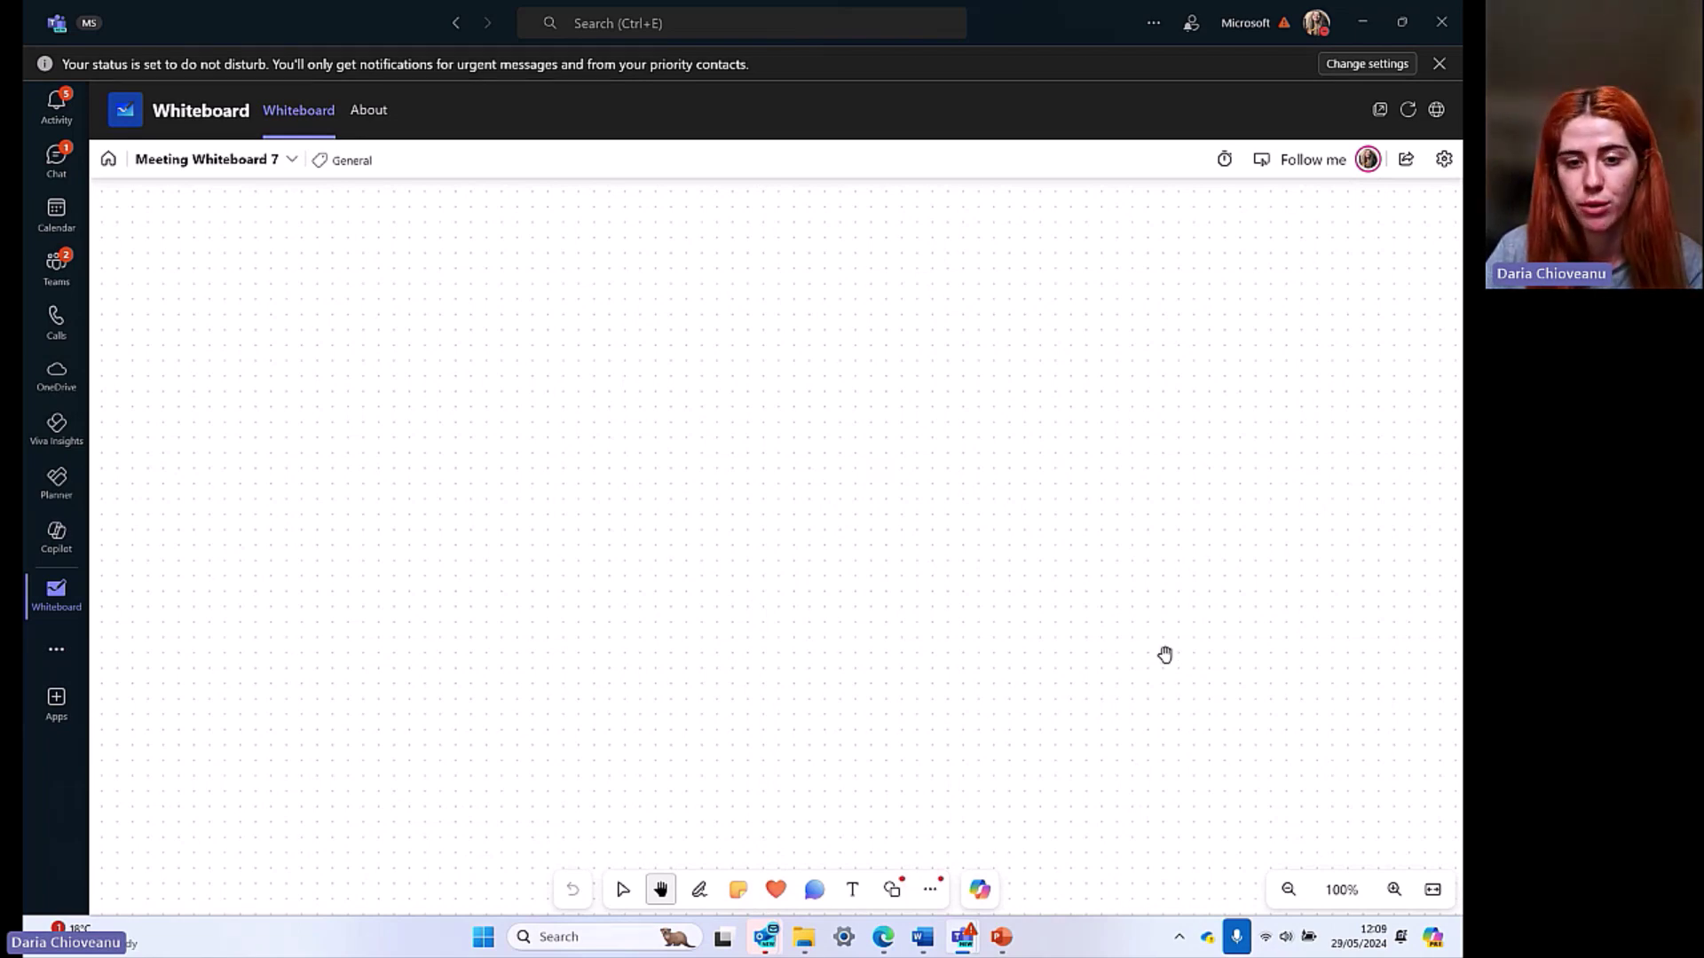
pyautogui.click(698, 891)
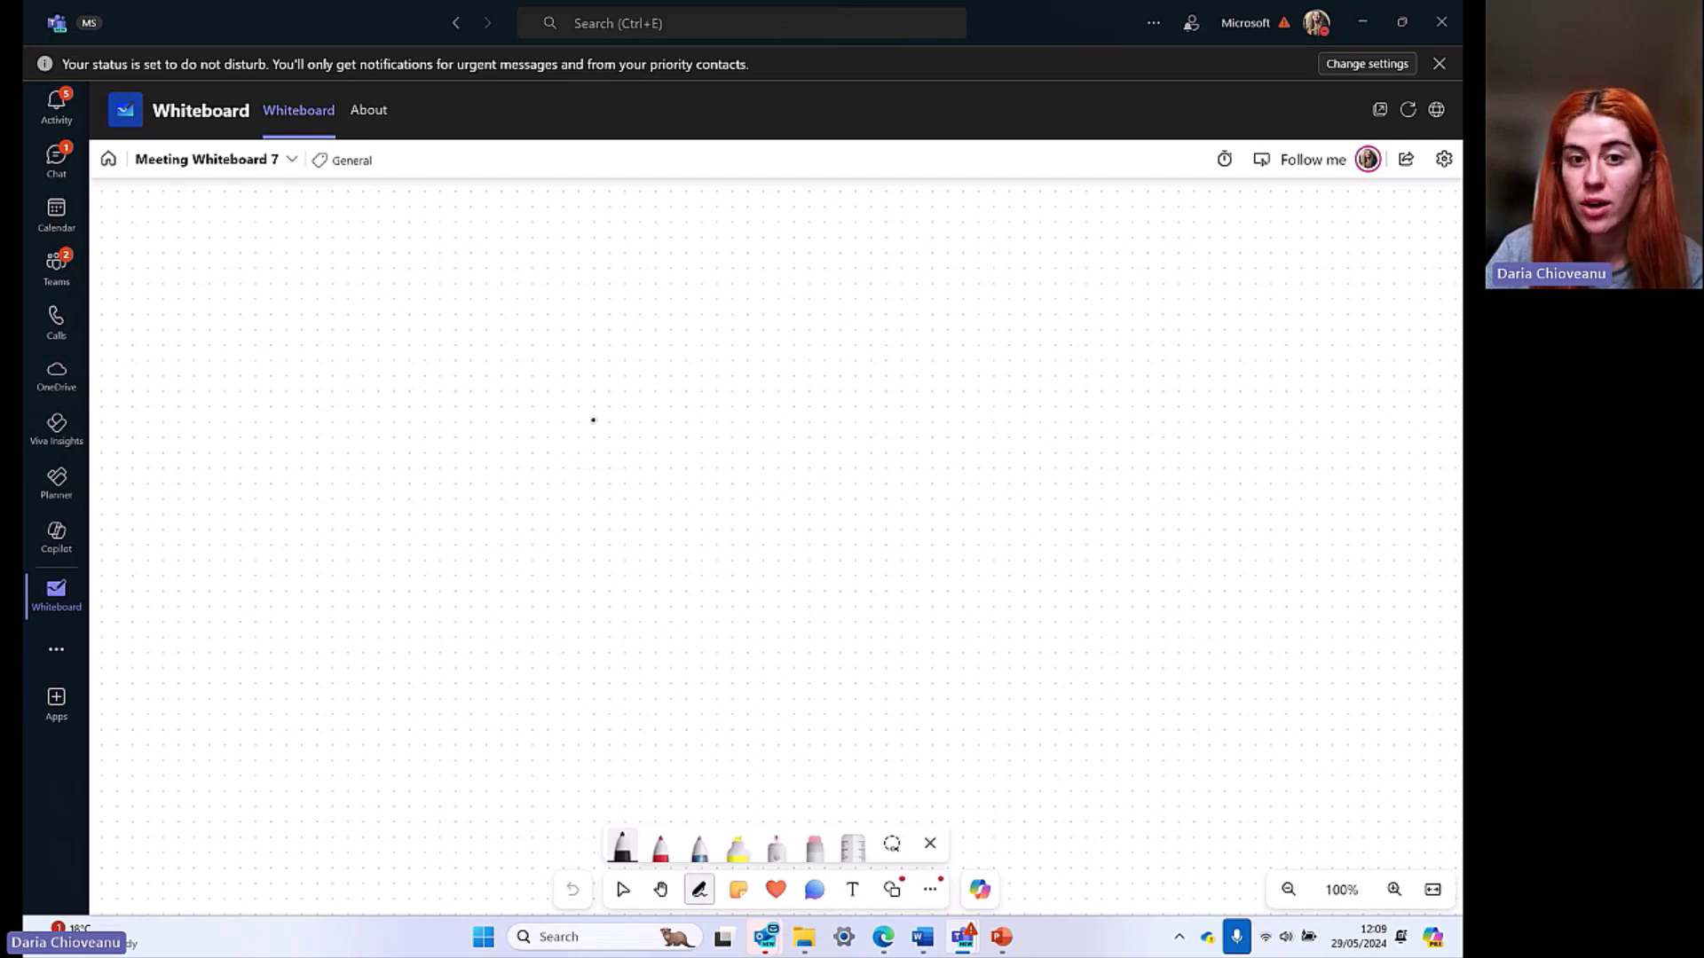
pyautogui.moveTo(604, 417)
pyautogui.mouseDown()
pyautogui.moveTo(597, 484)
pyautogui.moveTo(623, 454)
pyautogui.moveTo(613, 483)
pyautogui.mouseUp()
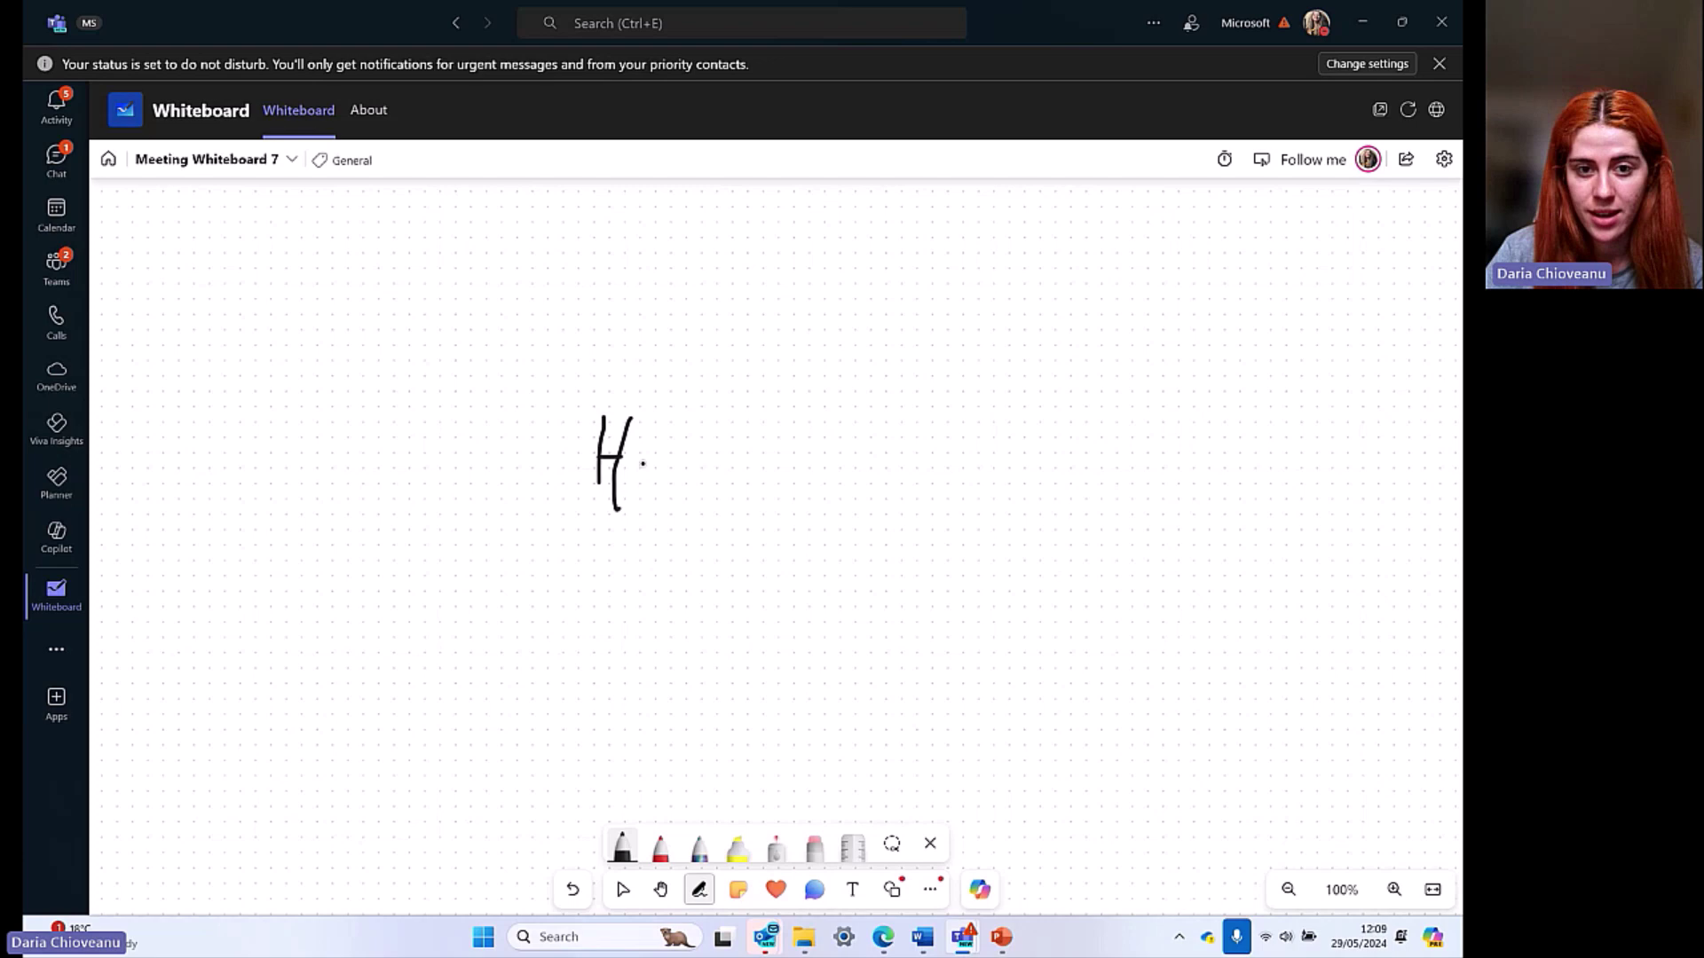
pyautogui.moveTo(644, 458); pyautogui.dragTo(641, 492)
pyautogui.moveTo(714, 432)
pyautogui.mouseDown()
pyautogui.moveTo(712, 457)
pyautogui.moveTo(775, 482)
pyautogui.mouseUp()
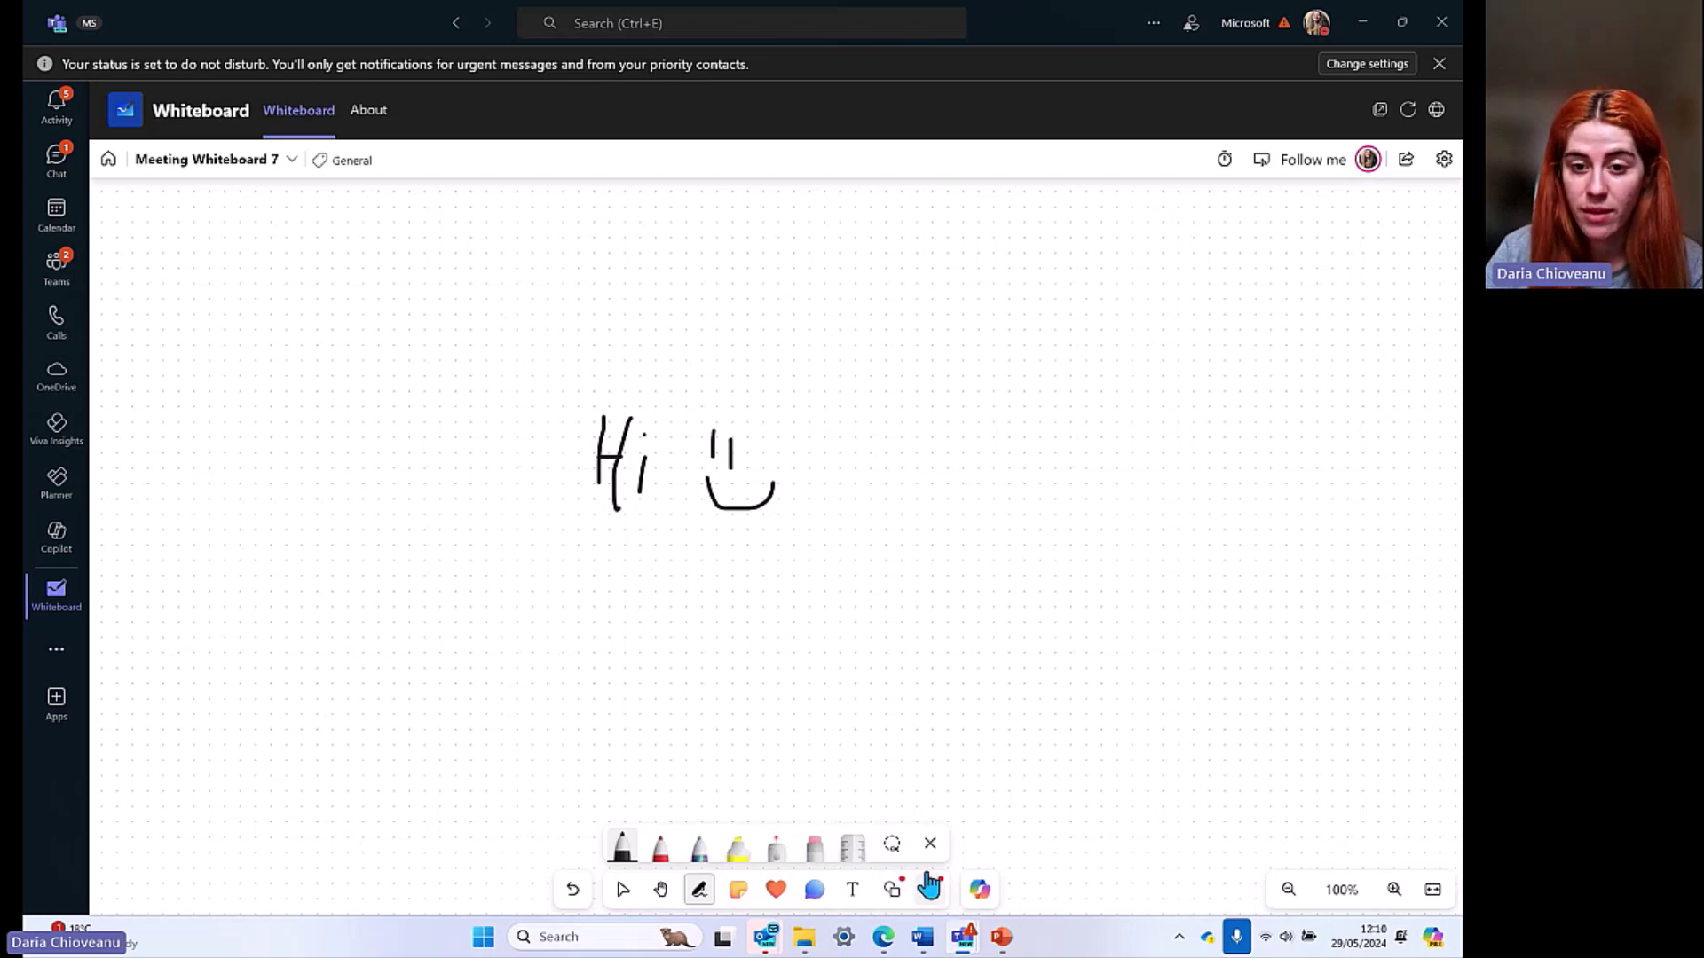
pyautogui.click(930, 843)
pyautogui.click(742, 507)
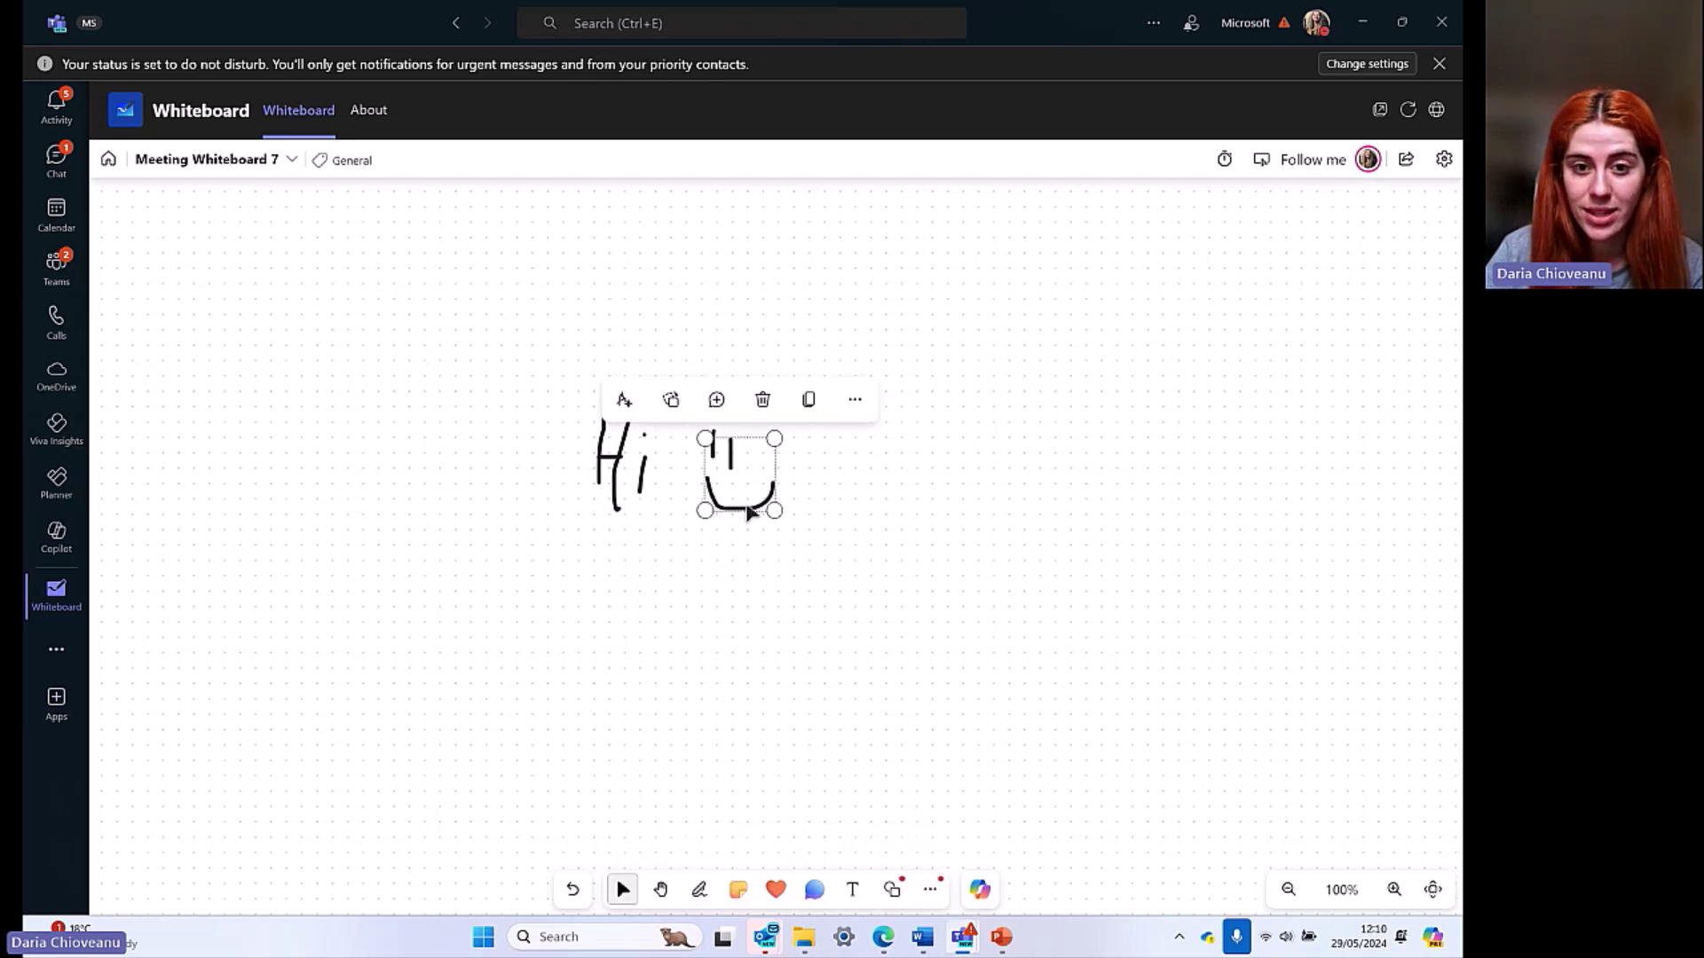
pyautogui.click(762, 399)
pyautogui.click(716, 450)
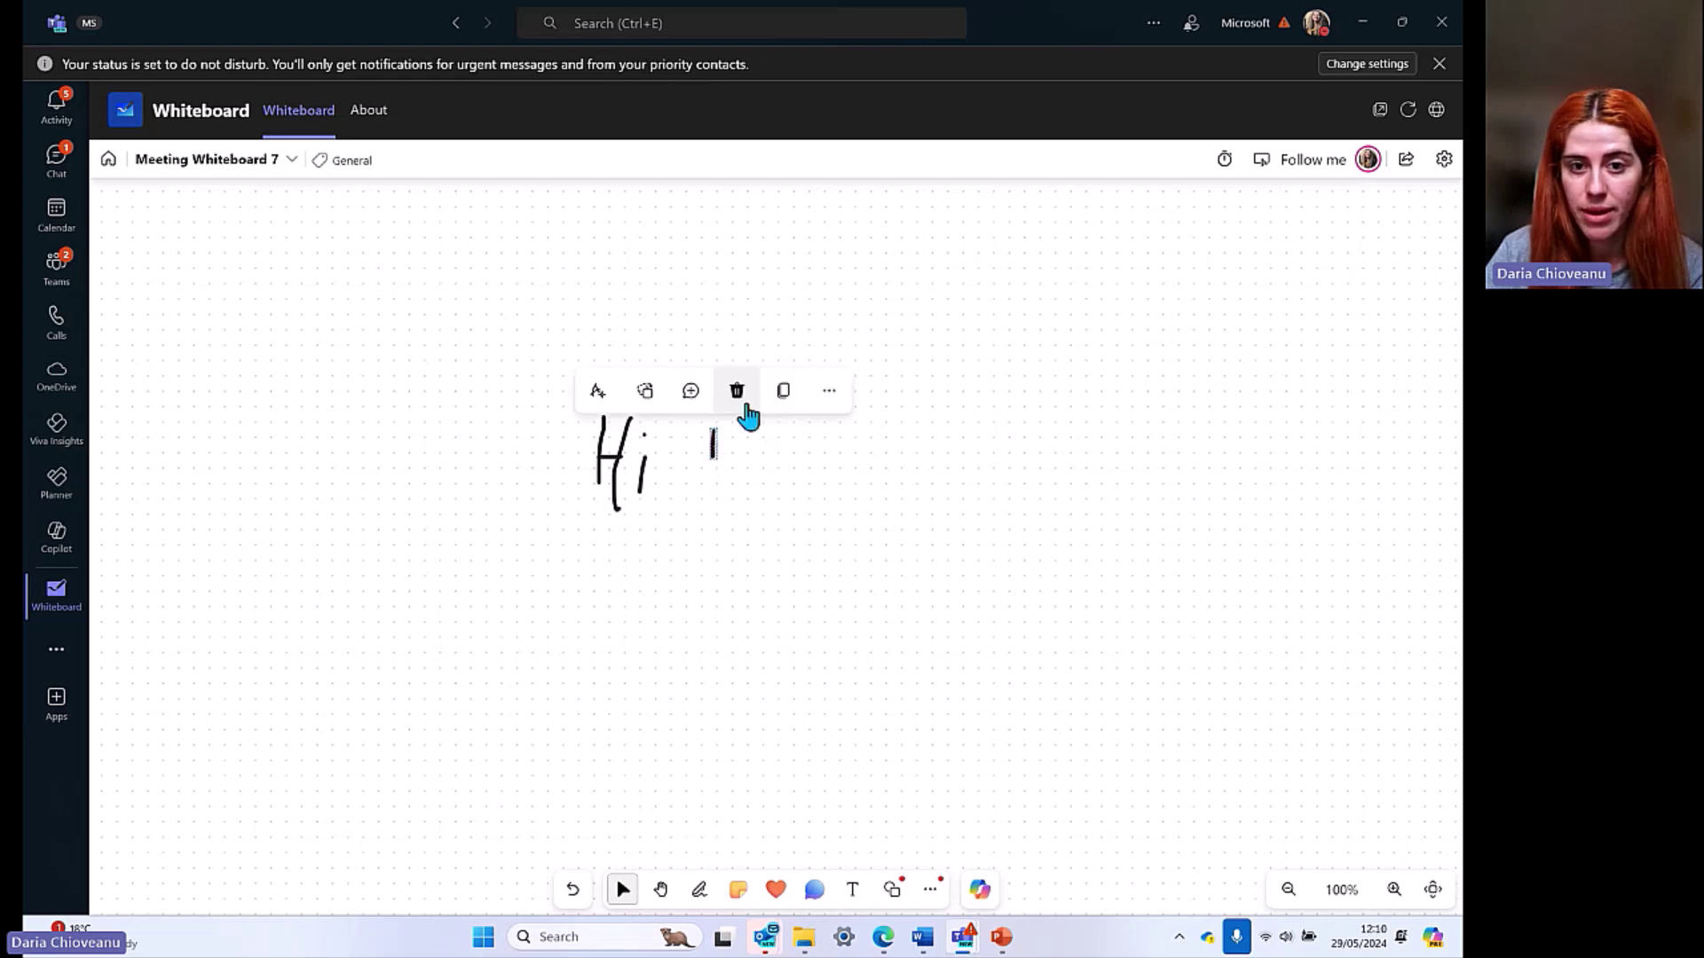
pyautogui.click(742, 393)
pyautogui.click(626, 461)
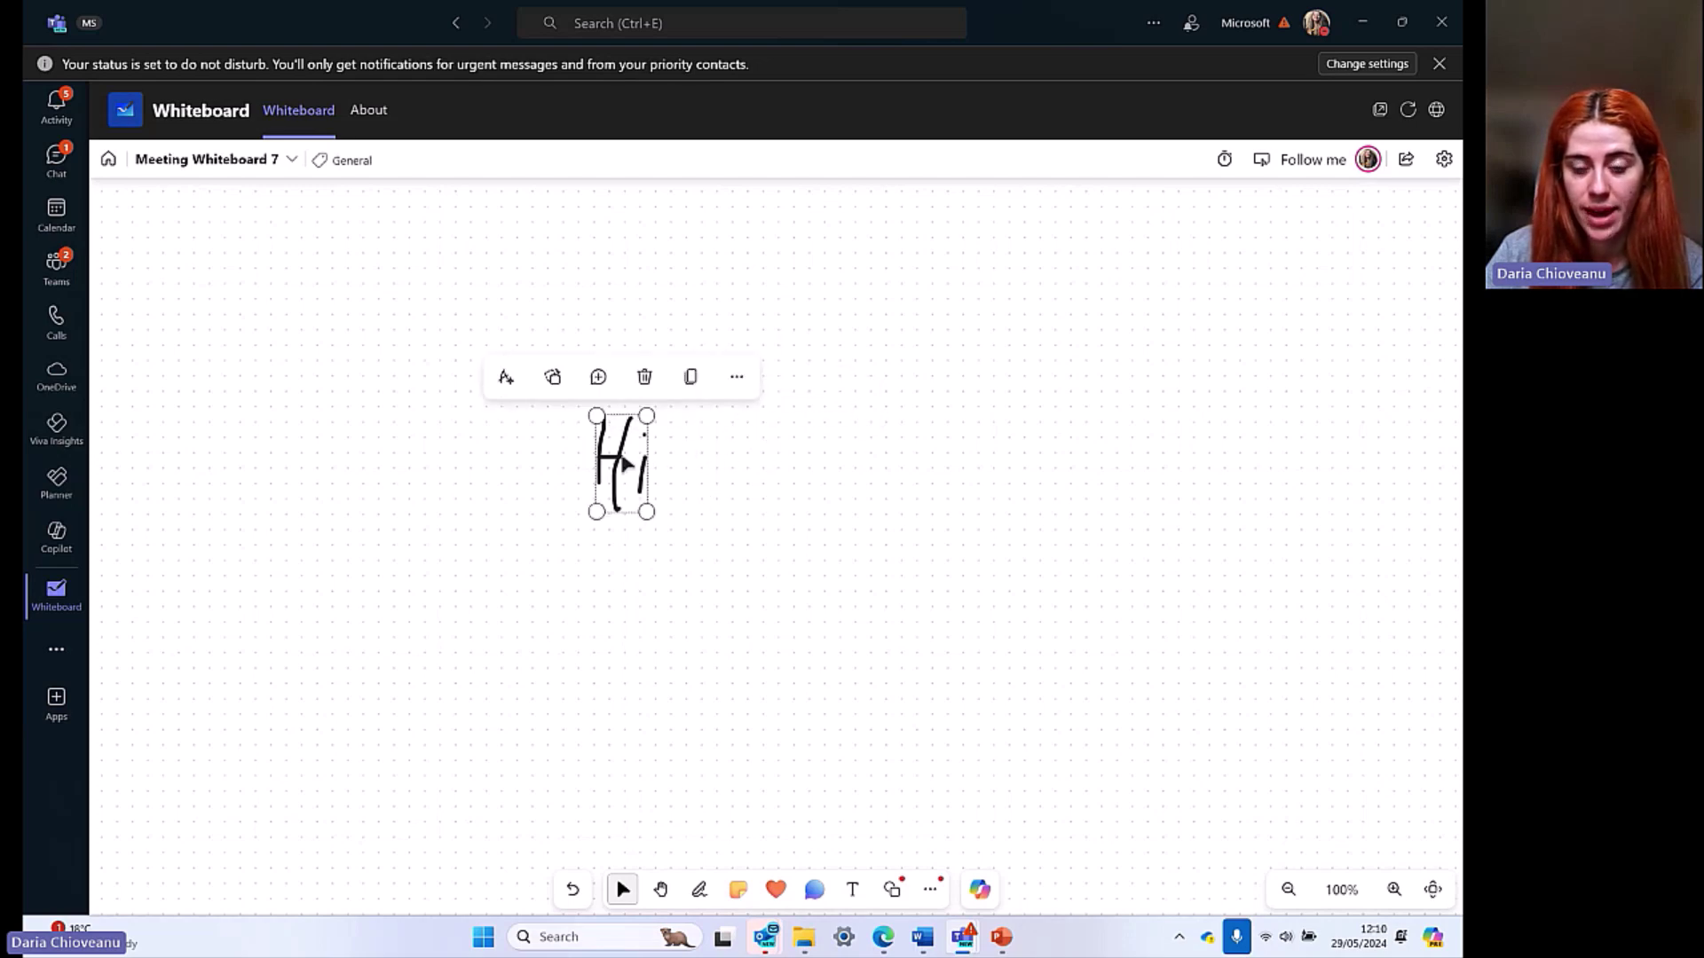
pyautogui.click(646, 378)
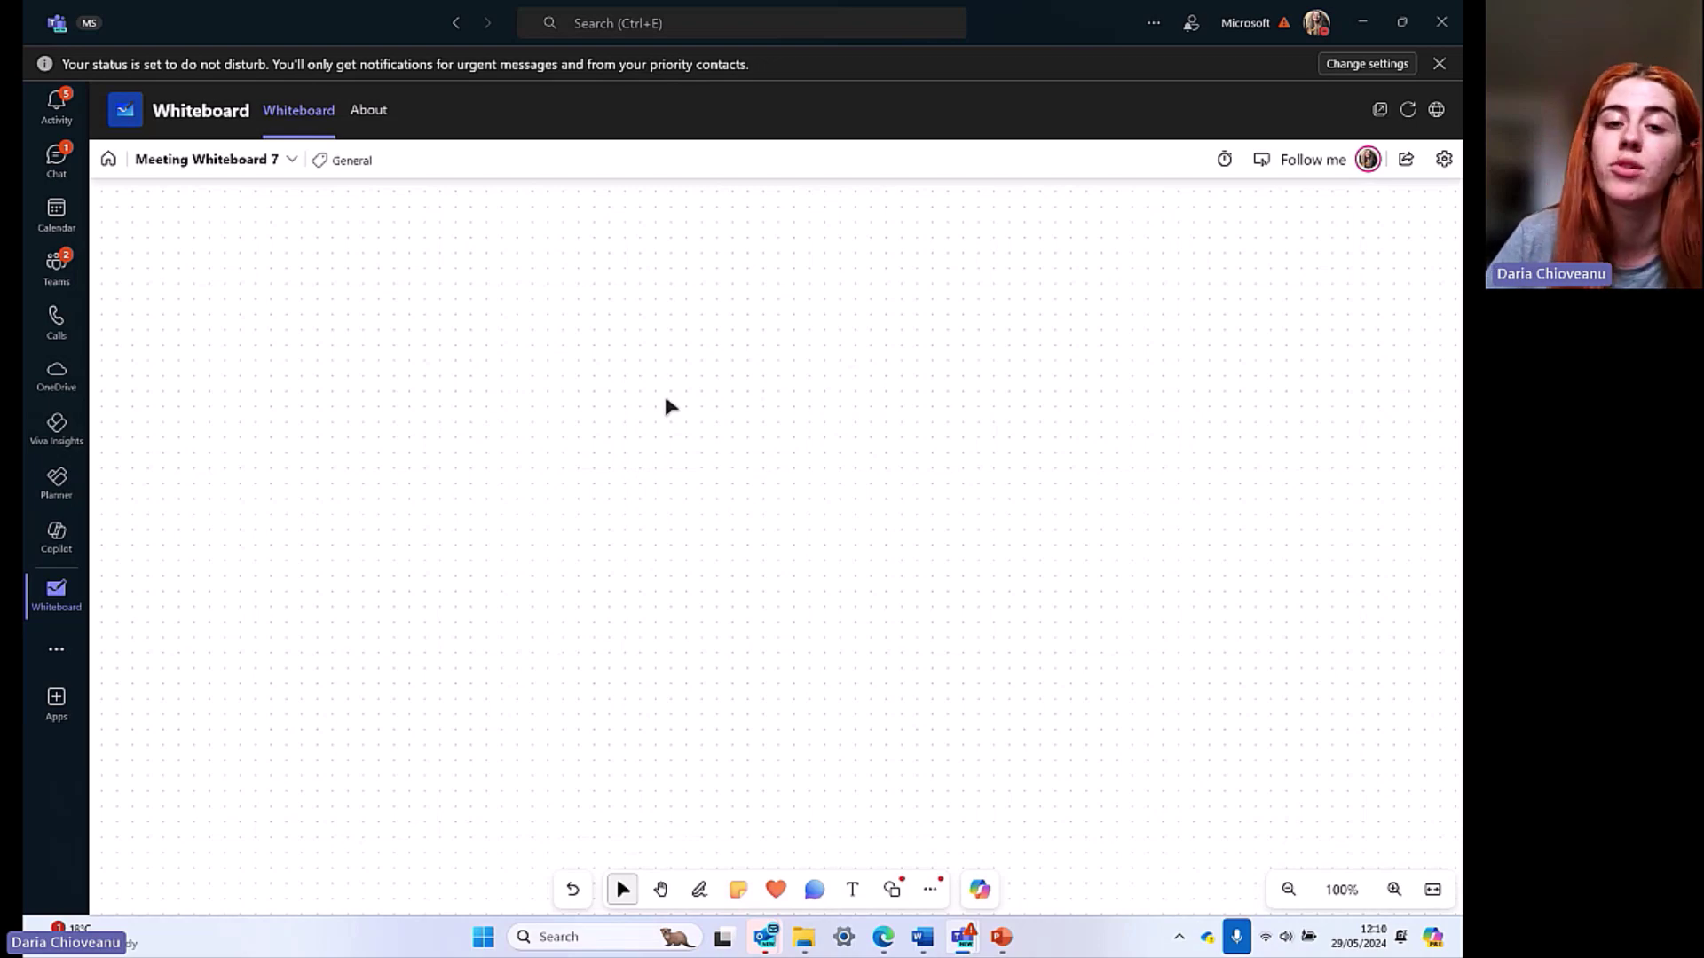
# Step: Add a yellow sticky note reading 'Prepare for an early in career event' and shrink it
pyautogui.click(737, 900)
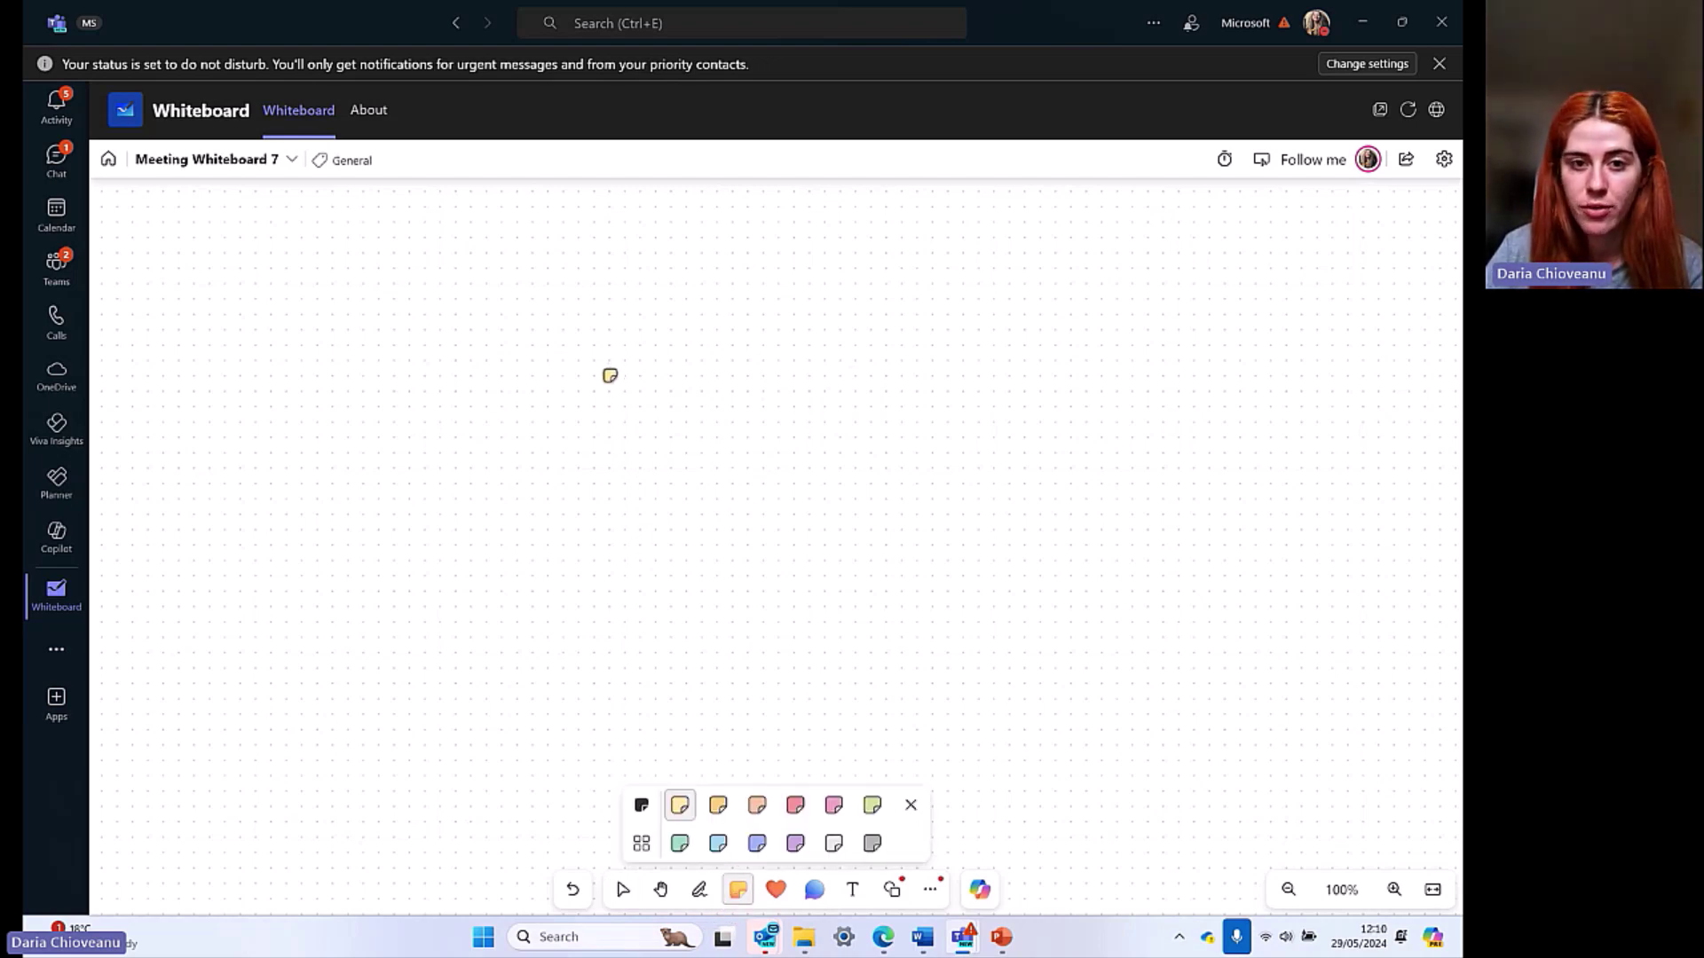
pyautogui.click(622, 410)
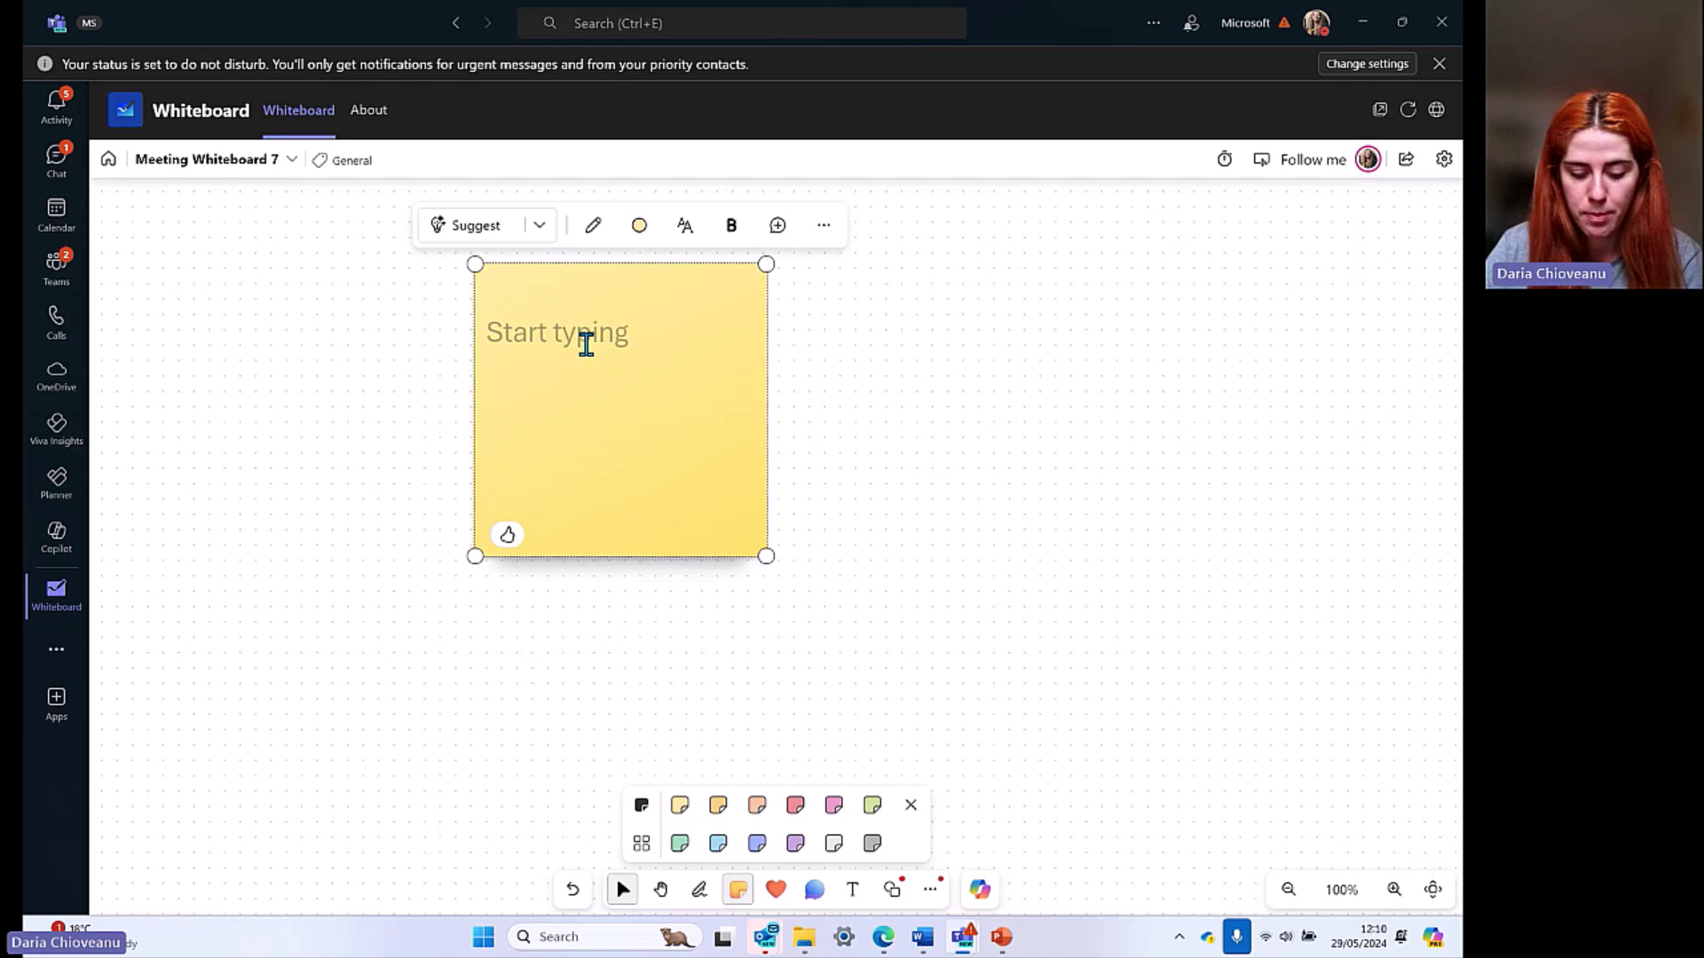
pyautogui.write('Prepare for an e')
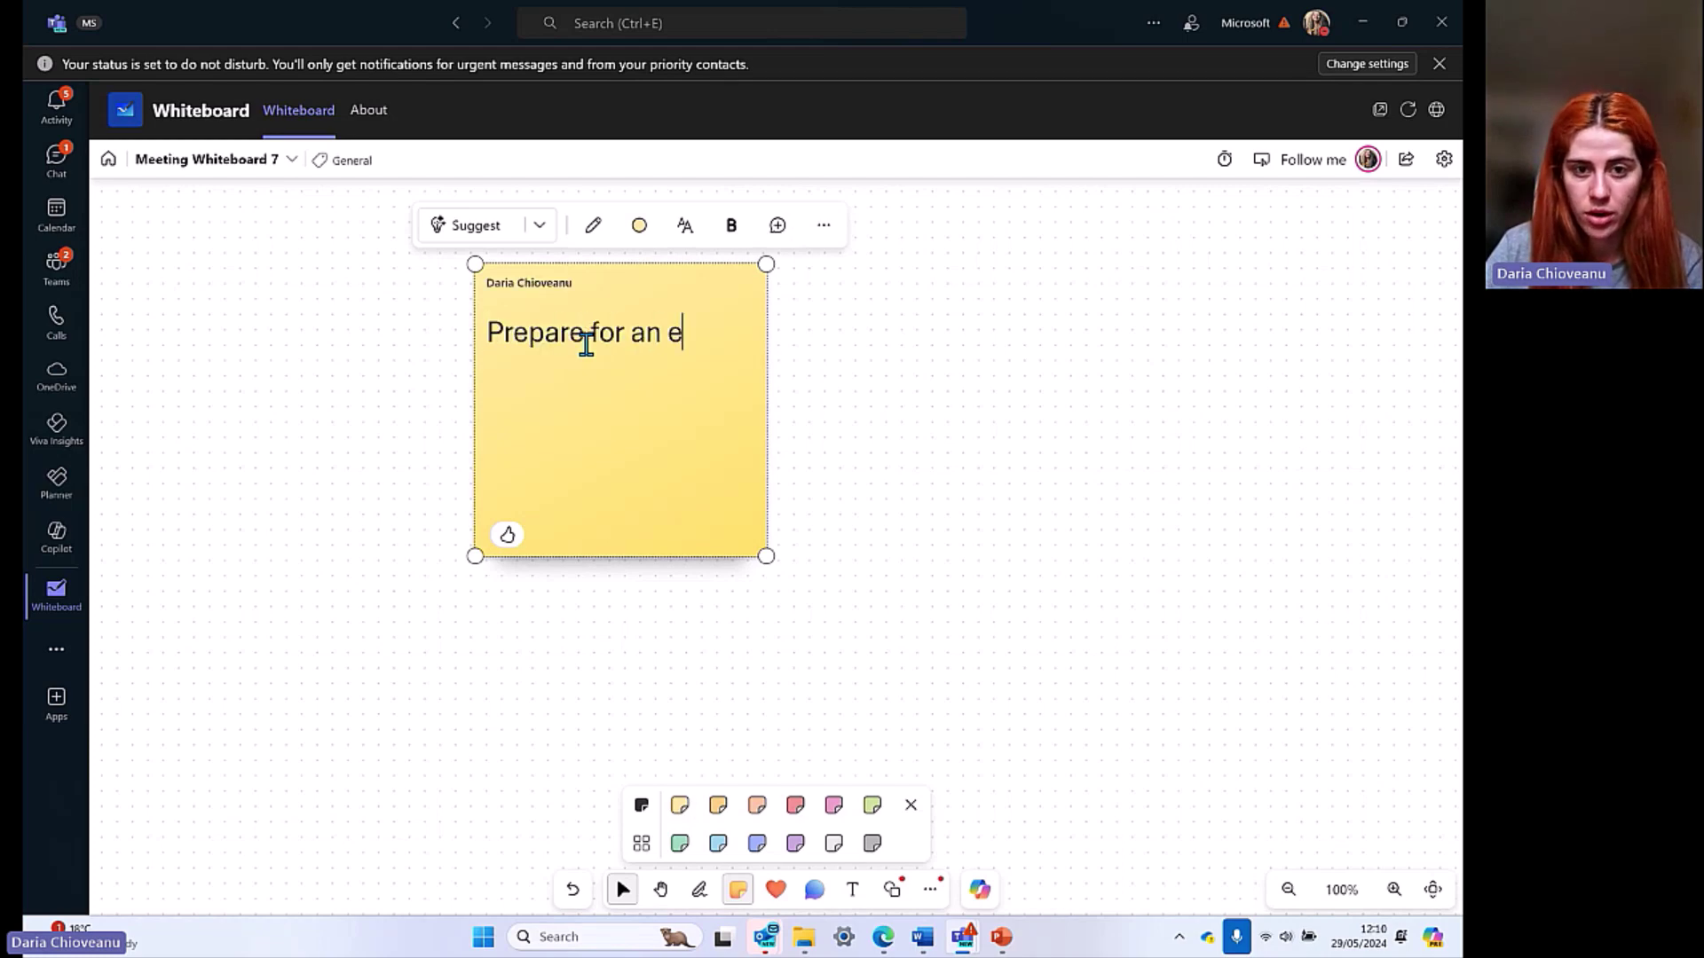
pyautogui.write('arly in car')
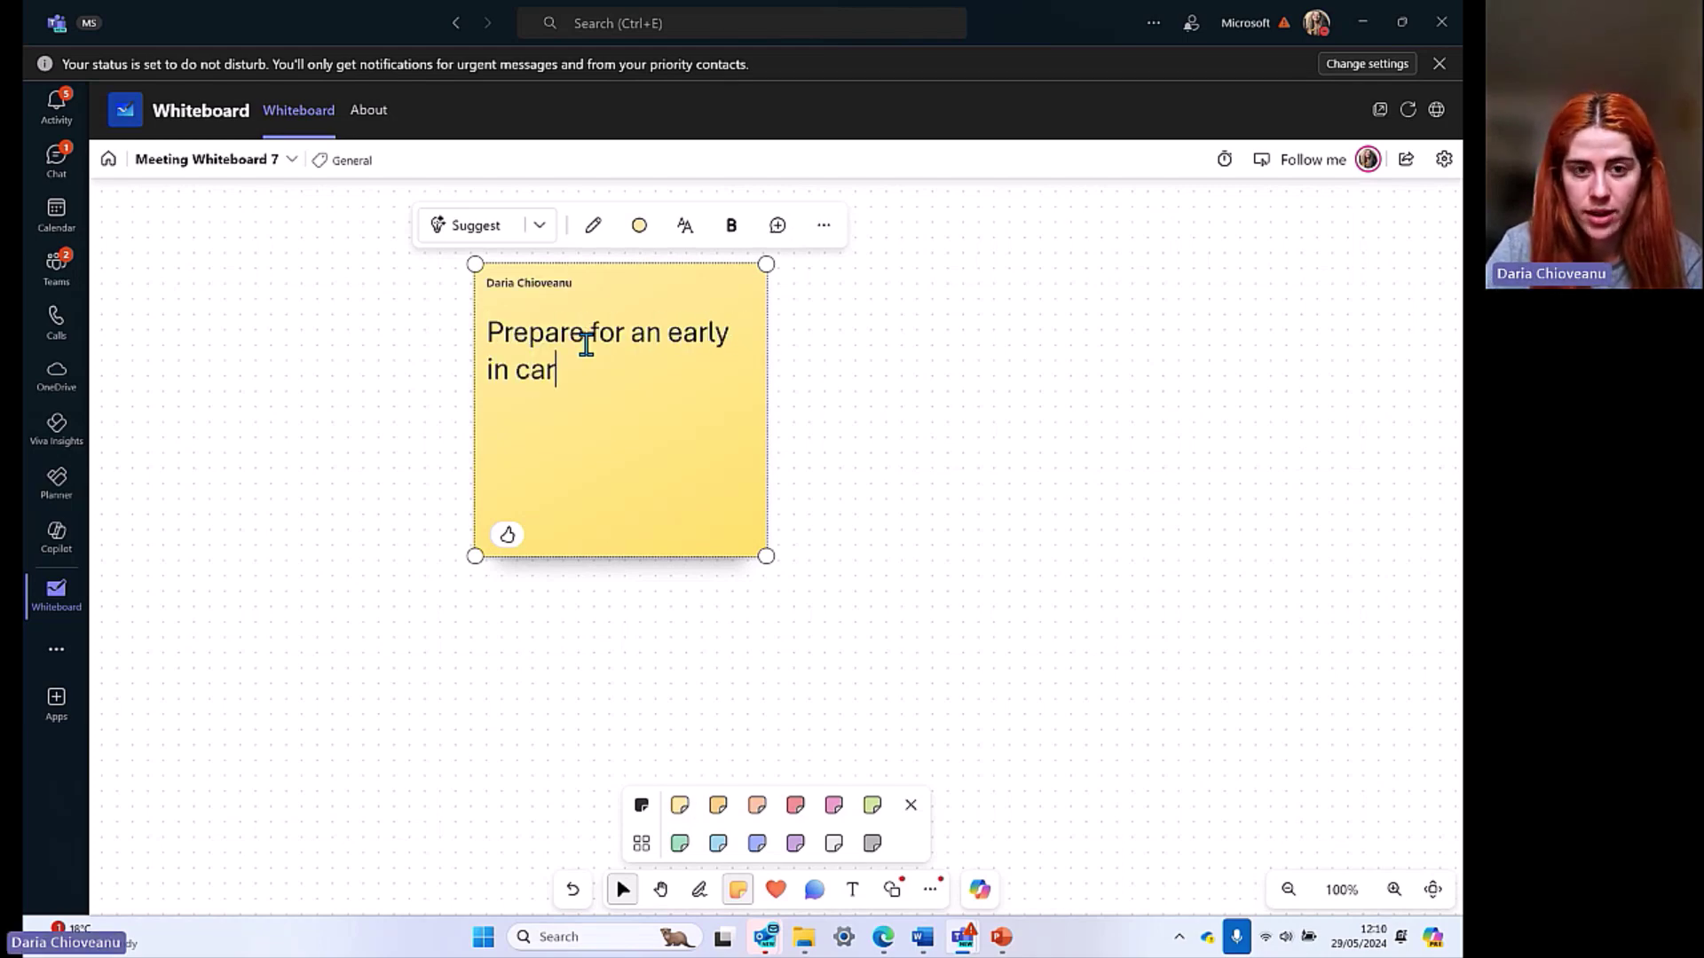
pyautogui.write('eer eve')
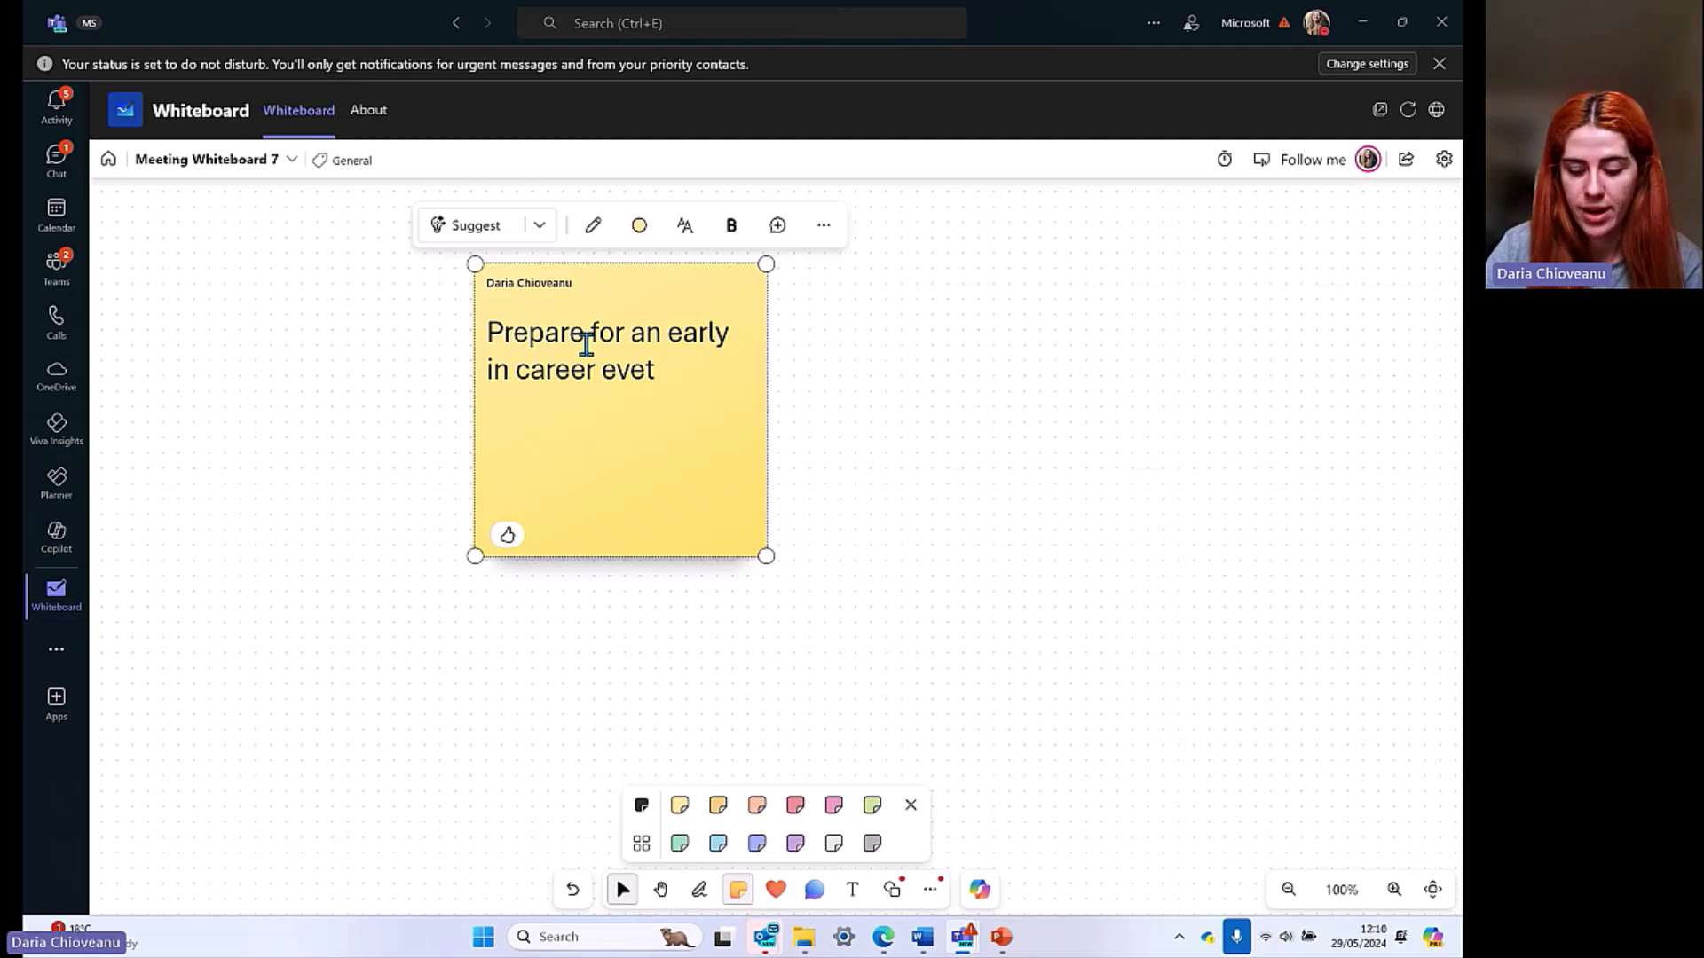
pyautogui.write('ny')
pyautogui.press('BackSpace')
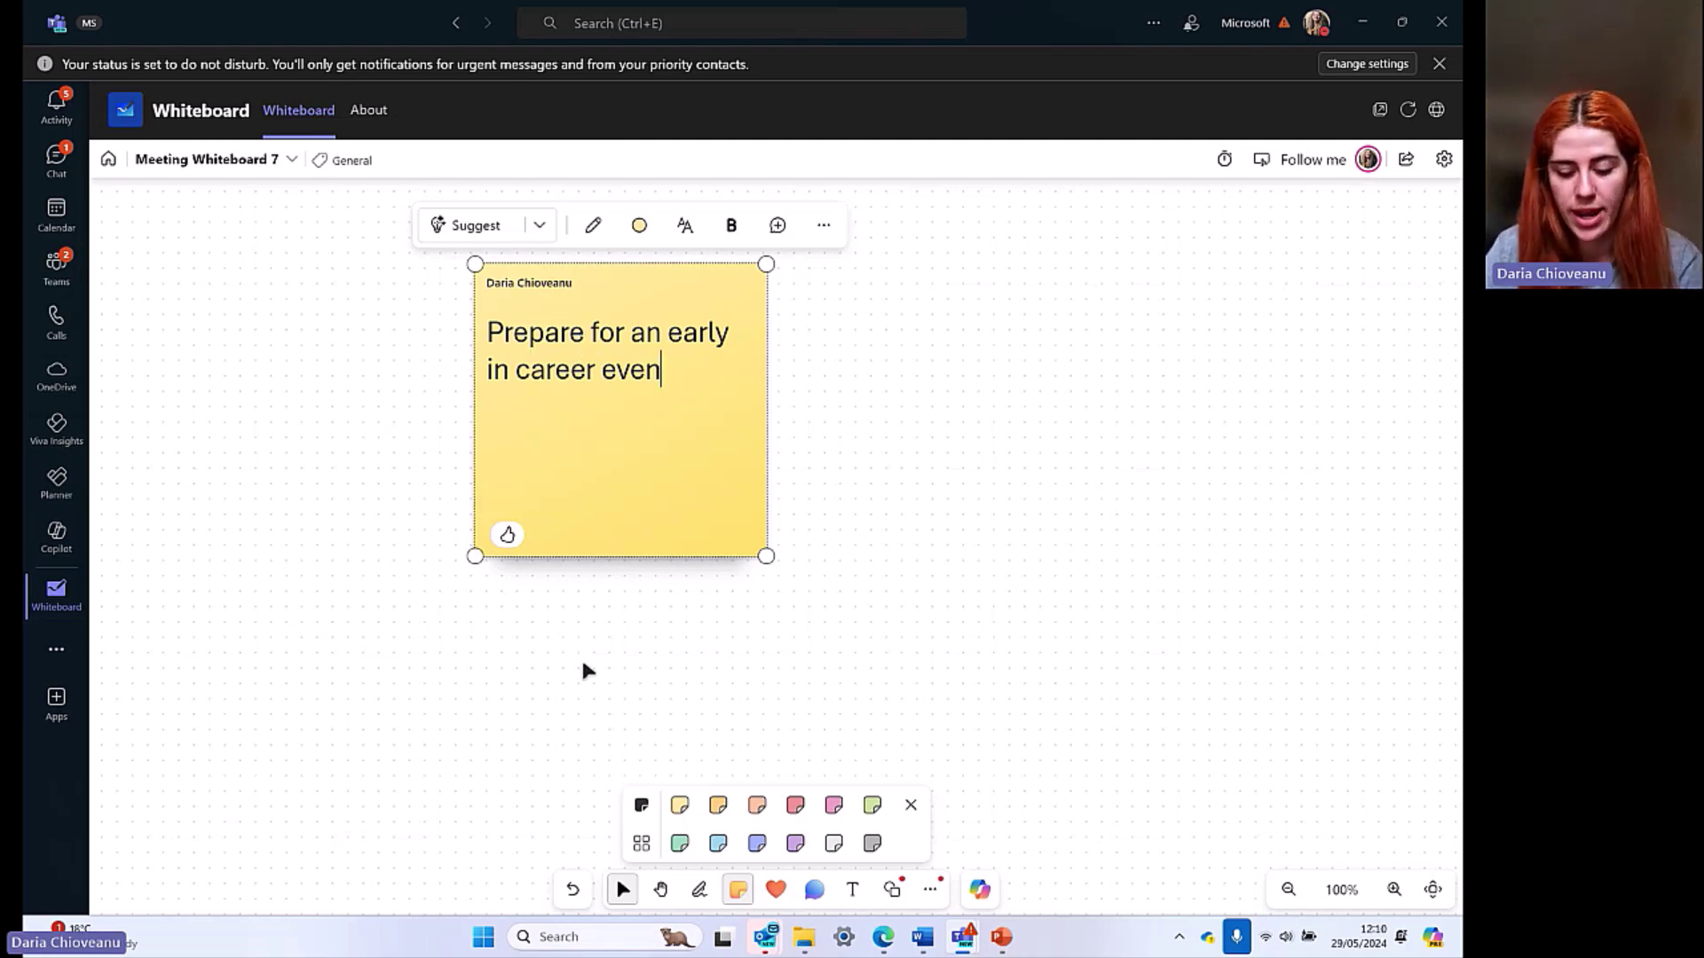
pyautogui.write('t')
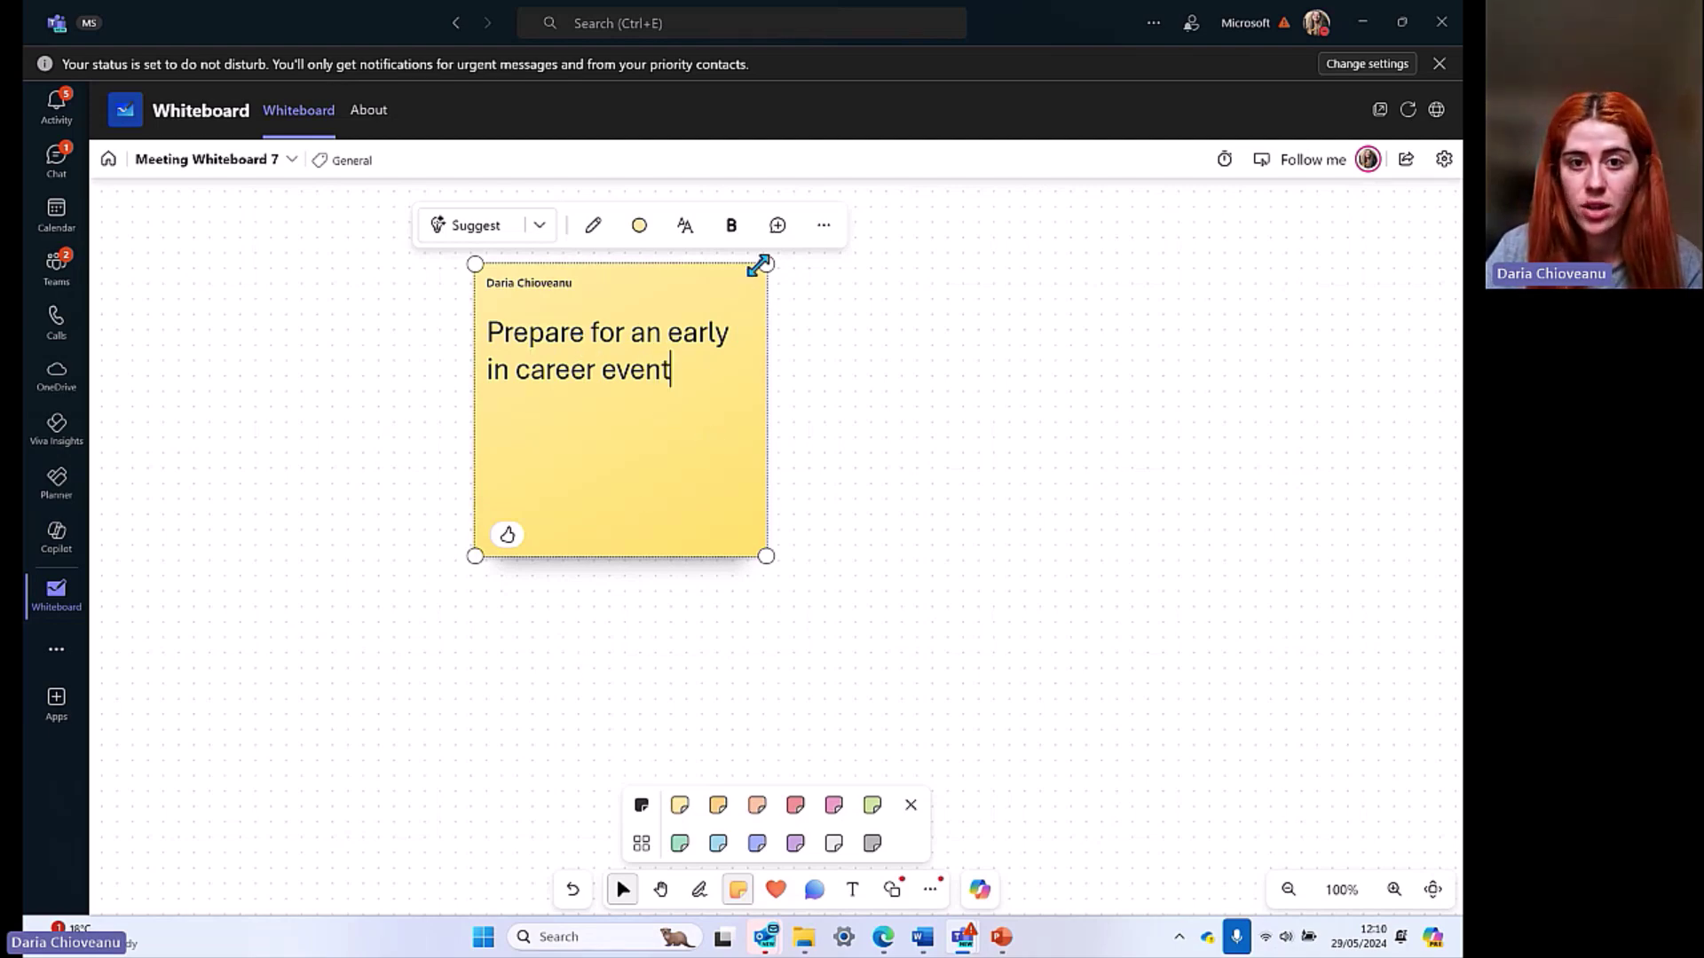
pyautogui.moveTo(761, 268); pyautogui.dragTo(546, 468)
# Step: Add a peach note reading 'Focus on the admin part', resized and placed beside the yellow one
pyautogui.scroll(-2, 551, 464)
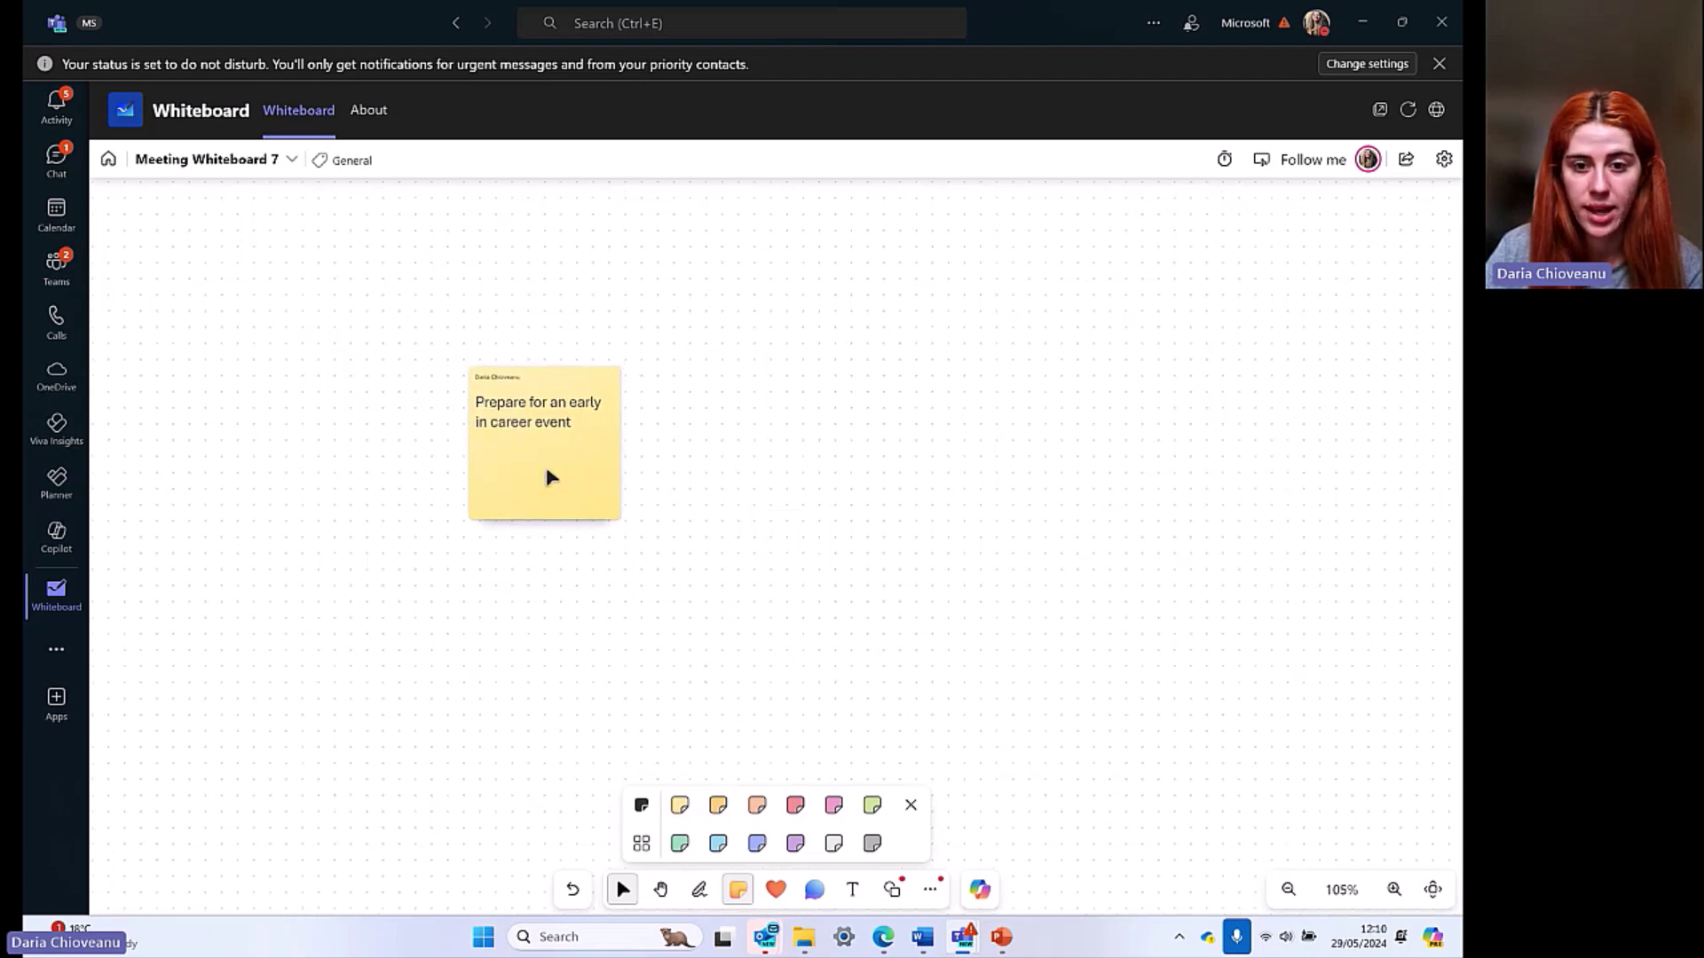
pyautogui.click(757, 807)
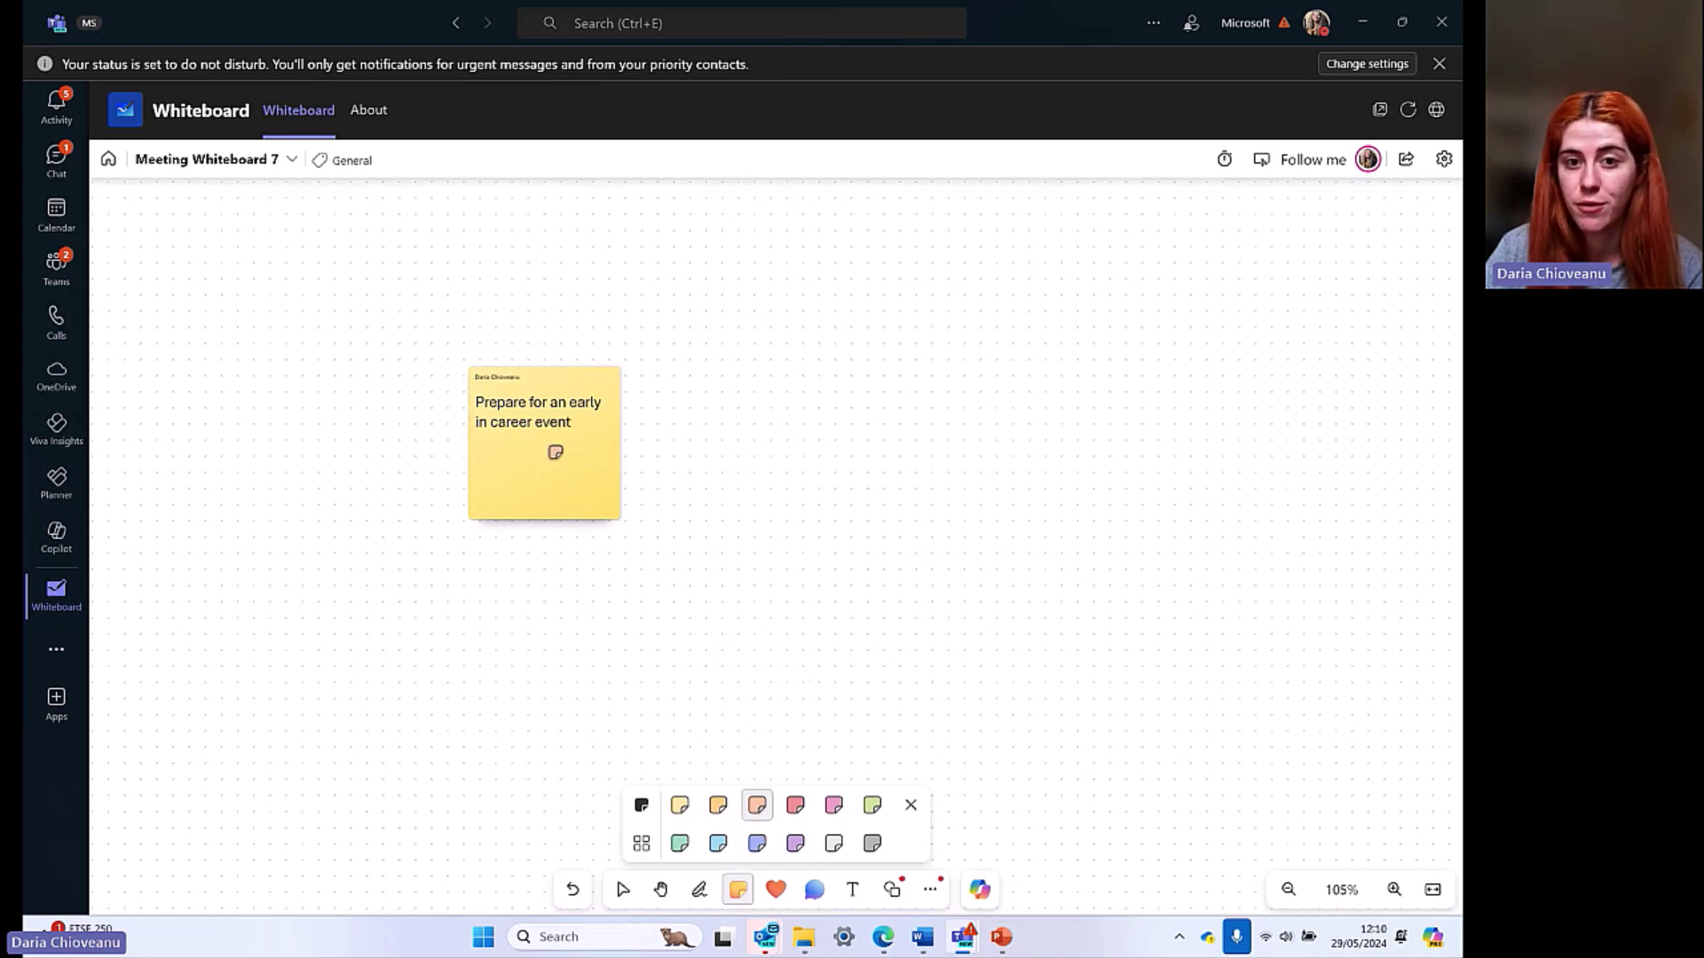
pyautogui.click(737, 442)
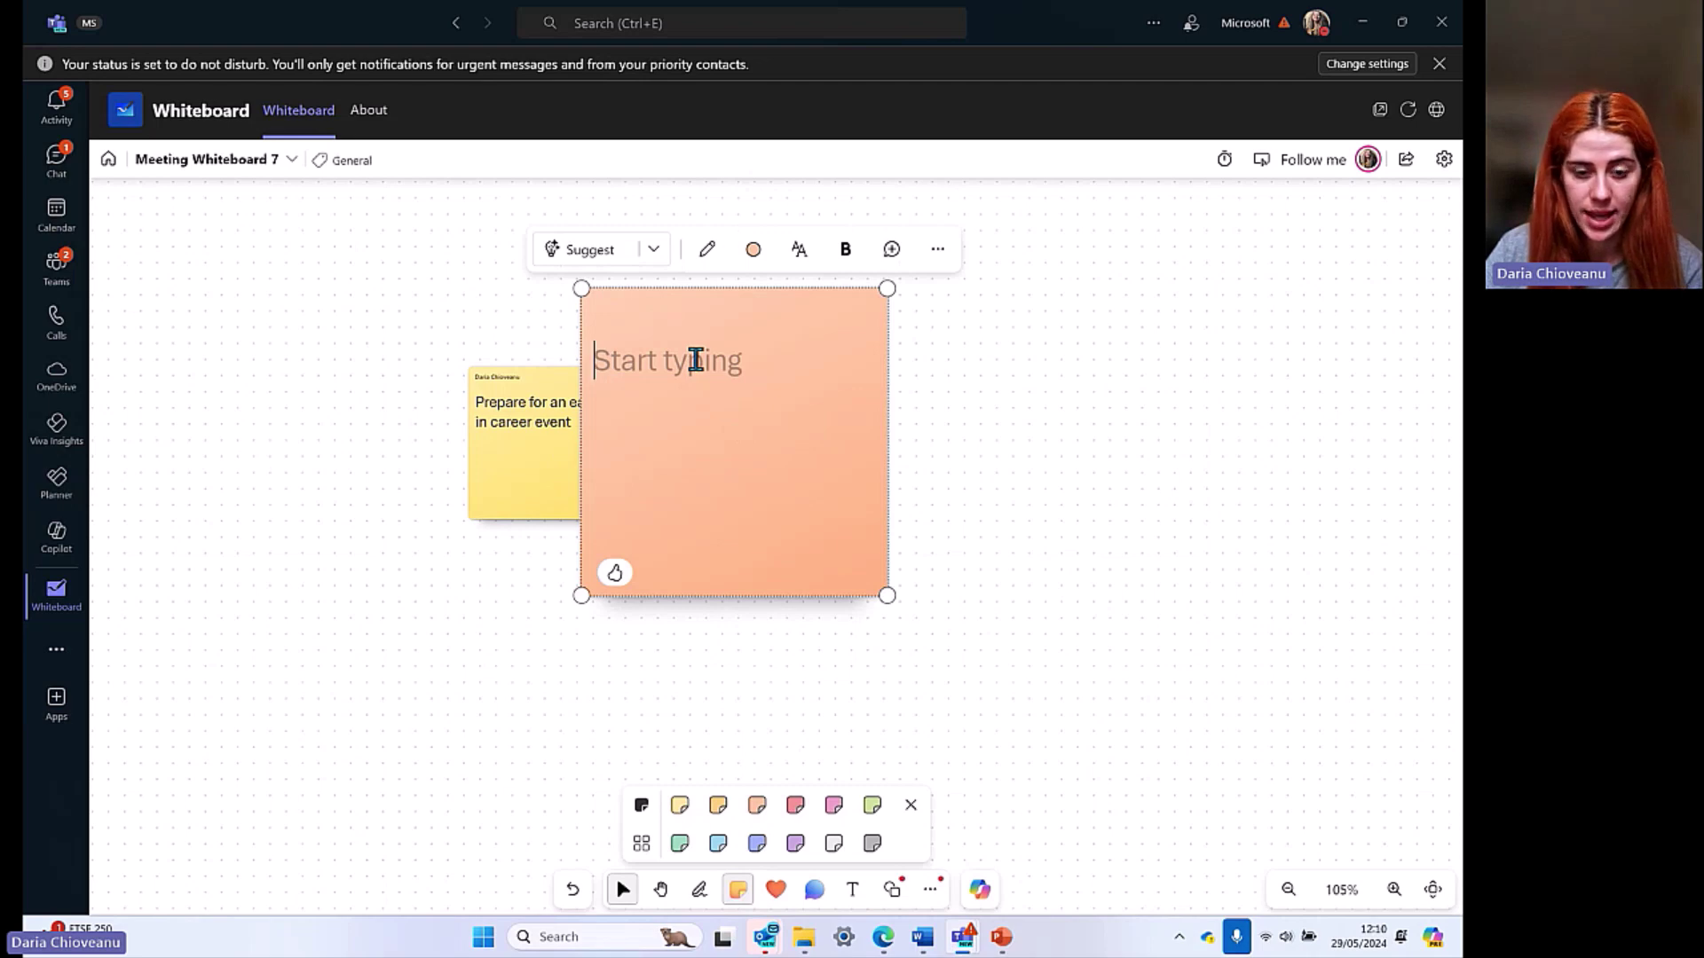
pyautogui.write('Focus')
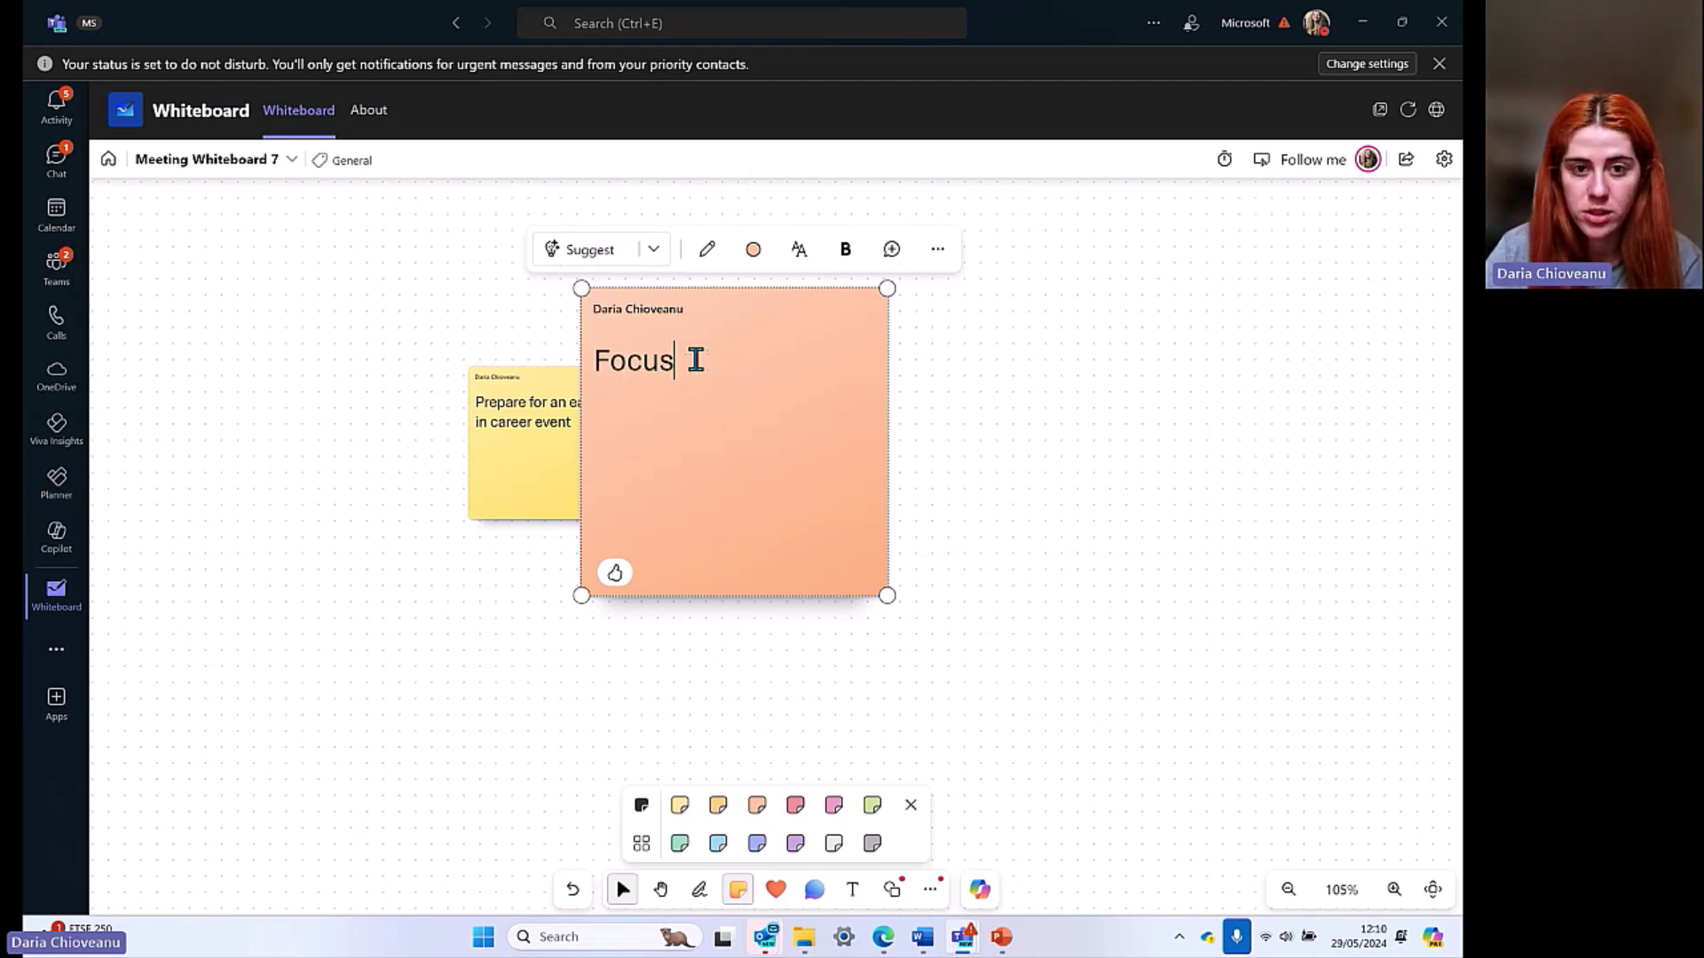
pyautogui.write(' on the admin part')
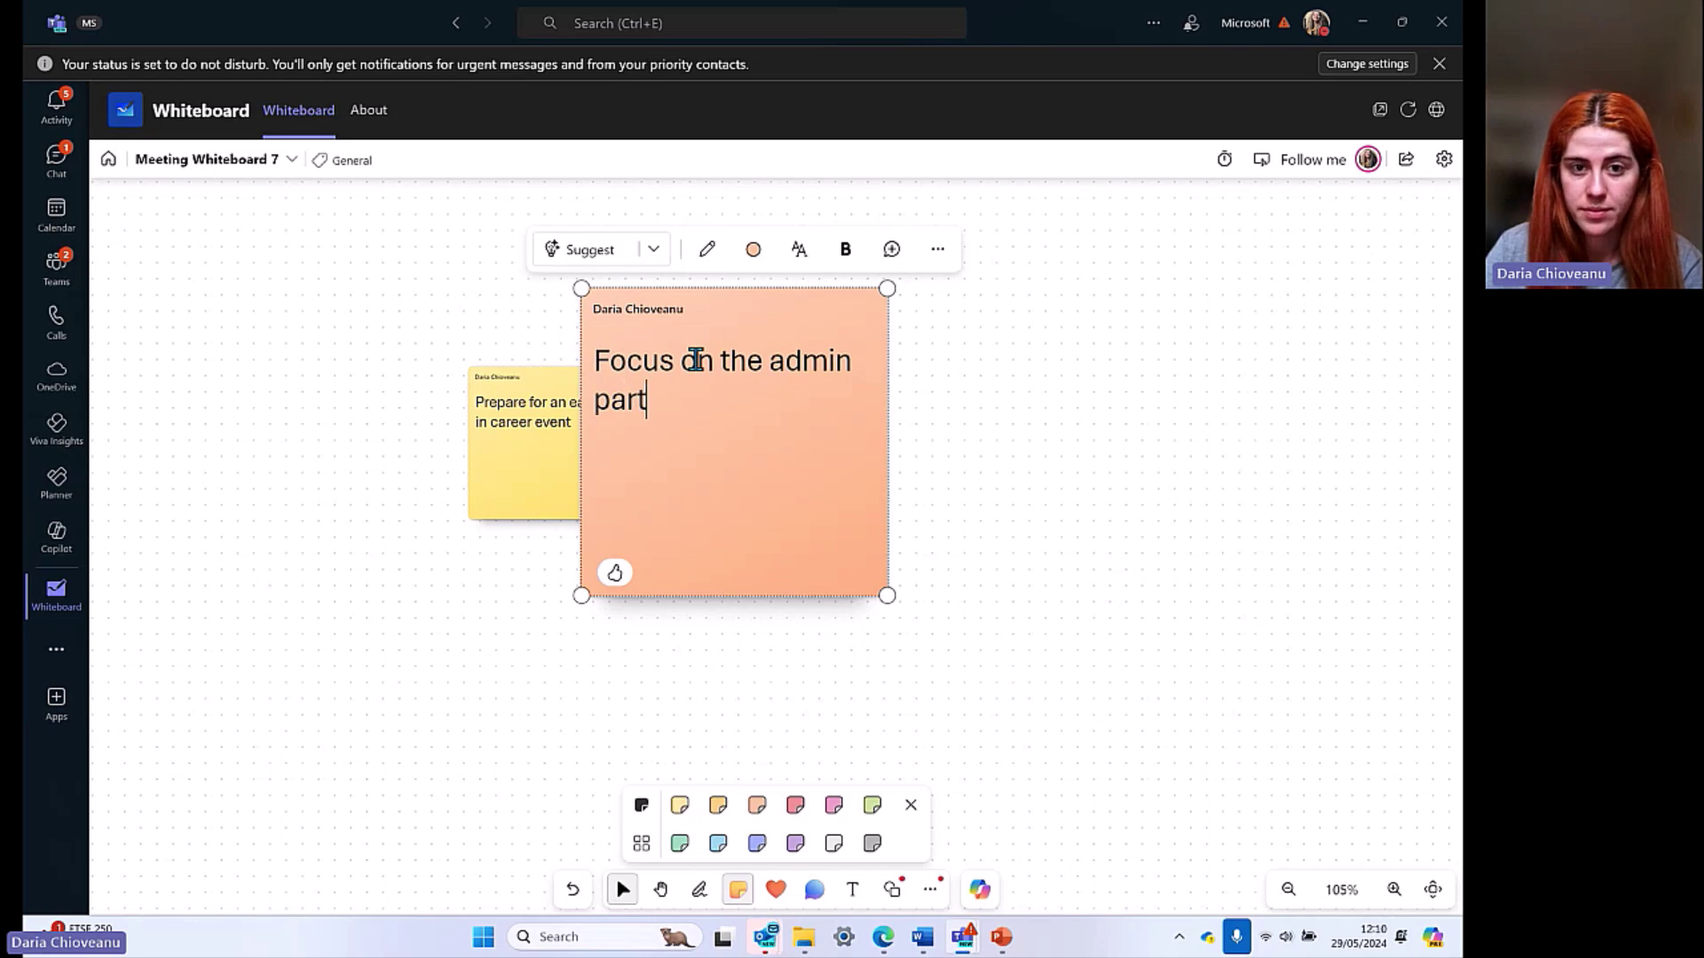
pyautogui.keyDown('ctrl'); pyautogui.scroll(4, 697, 359); pyautogui.keyUp('ctrl')
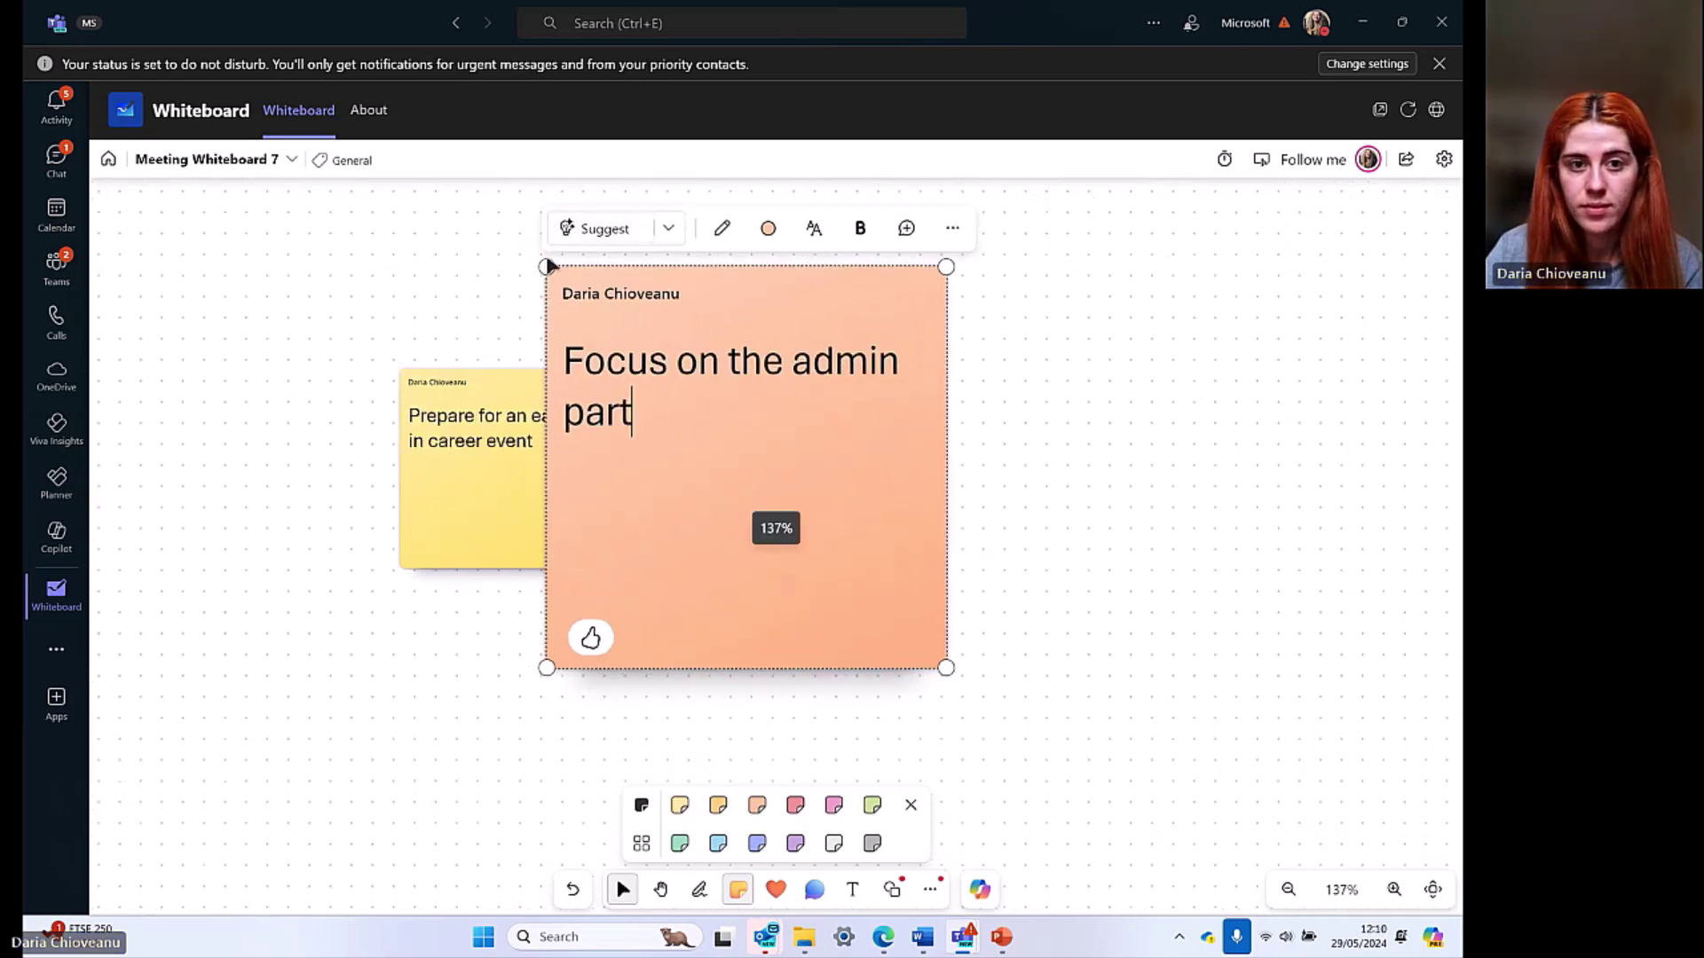
pyautogui.click(538, 260)
pyautogui.click(546, 269)
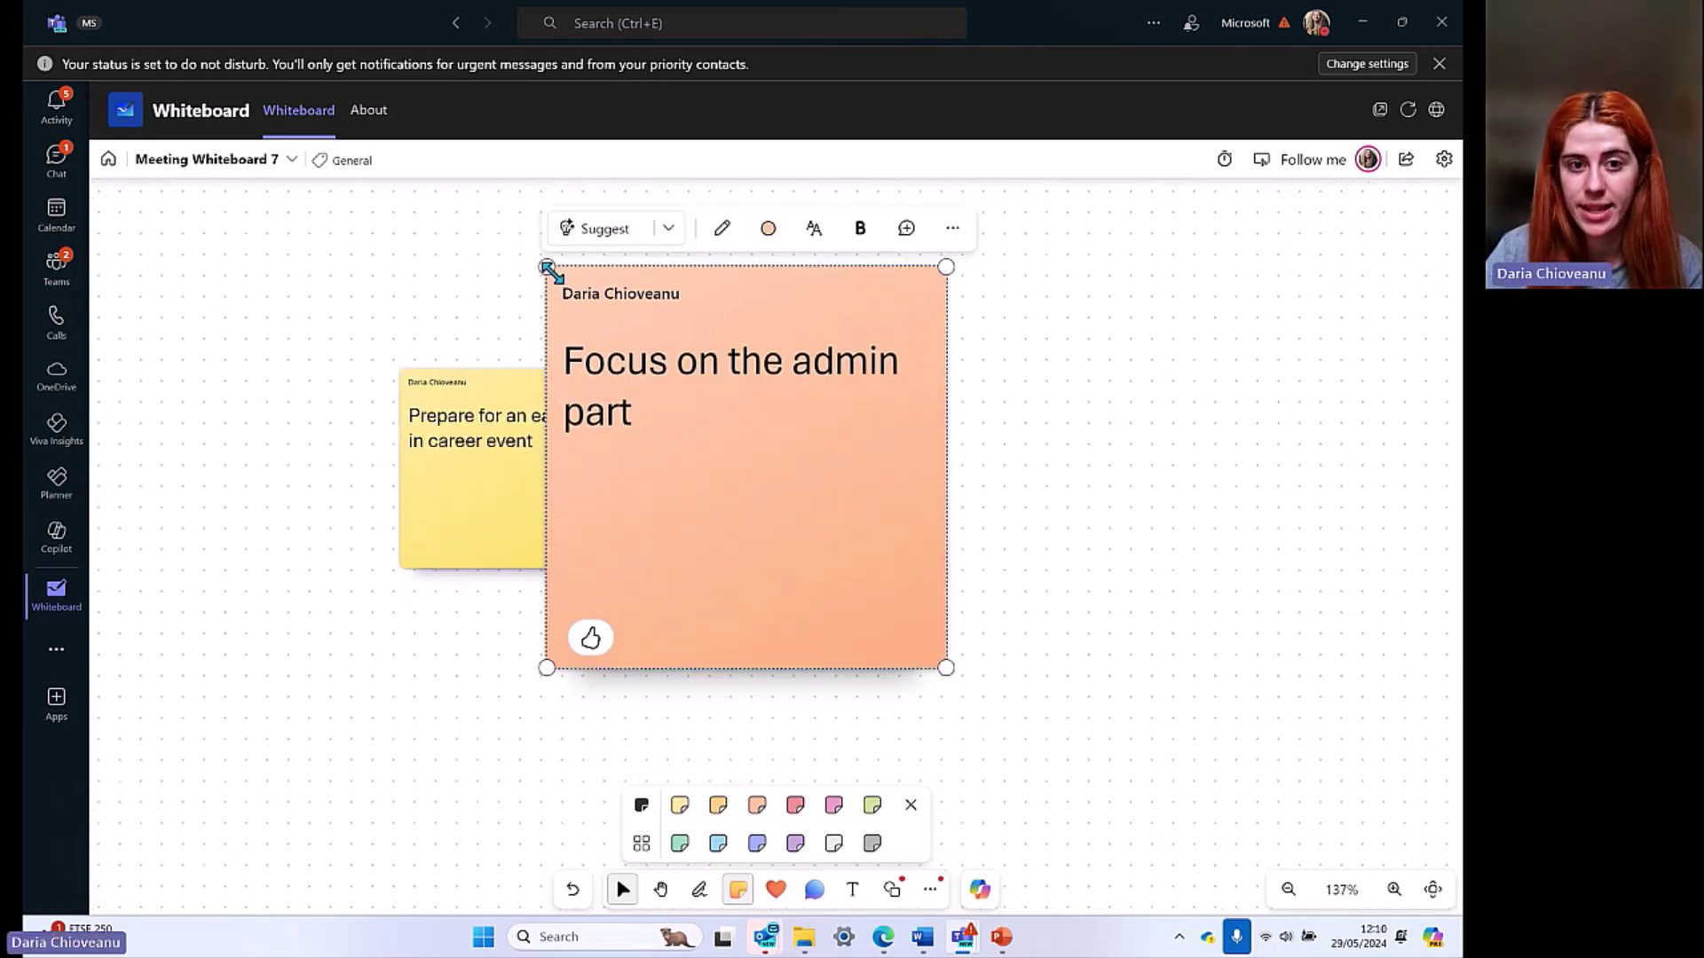
pyautogui.moveTo(547, 270); pyautogui.dragTo(680, 401)
pyautogui.moveTo(805, 542); pyautogui.dragTo(761, 495)
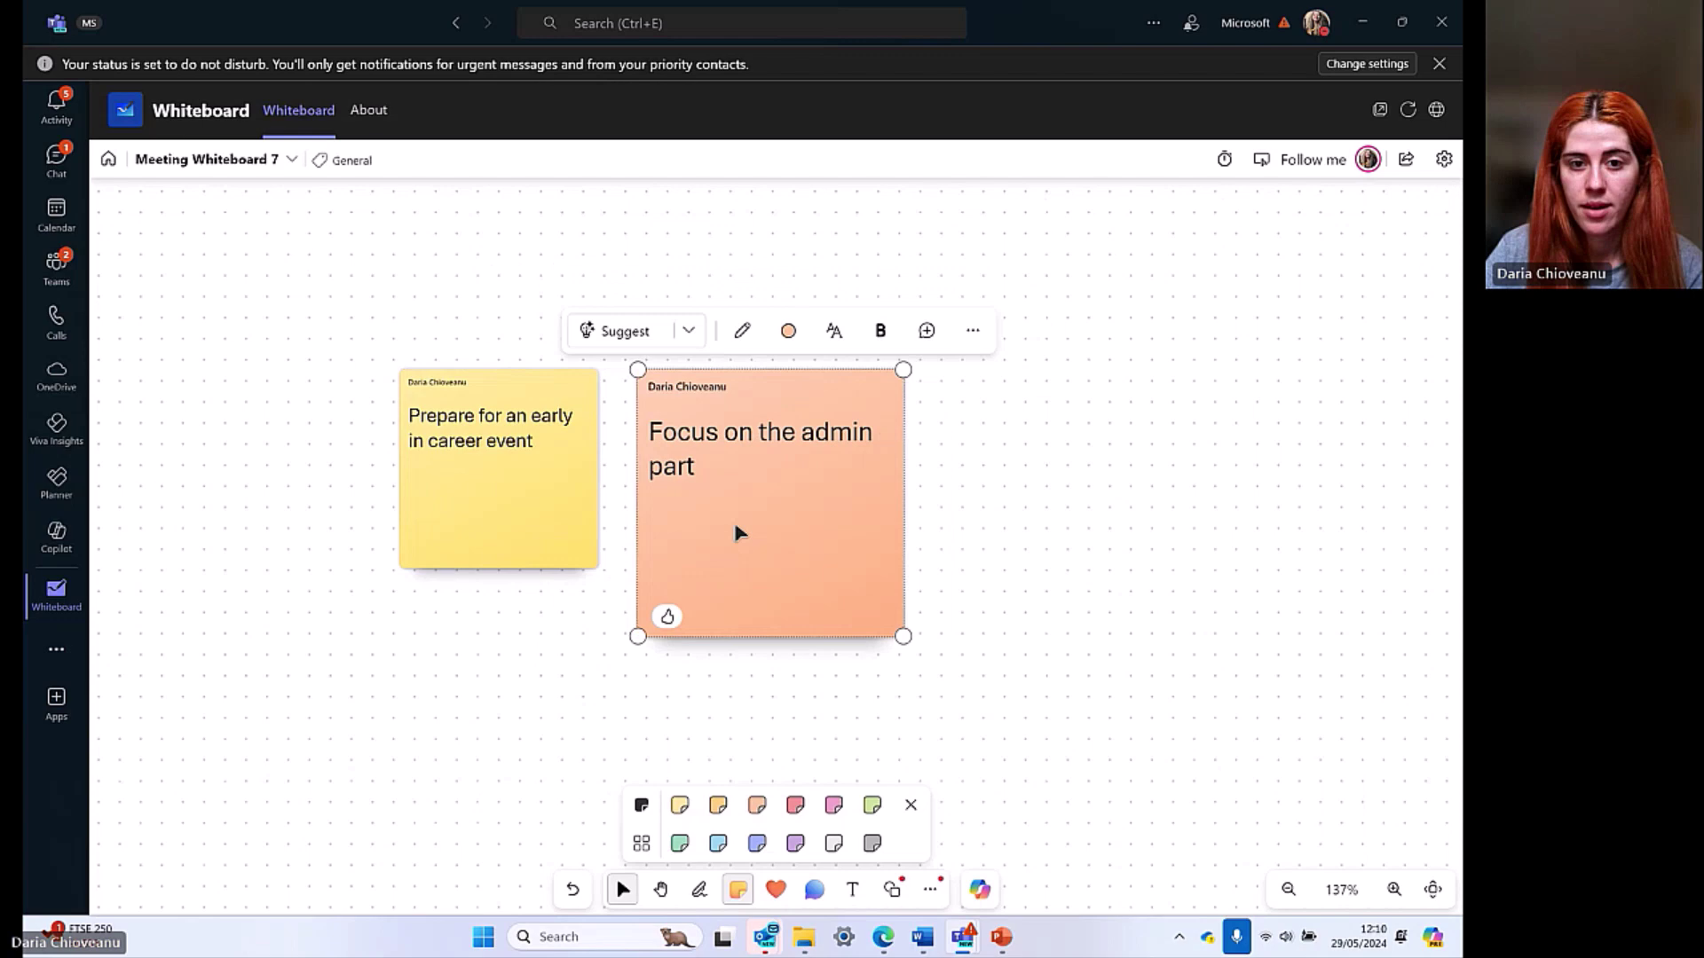
pyautogui.moveTo(635, 635); pyautogui.dragTo(715, 559)
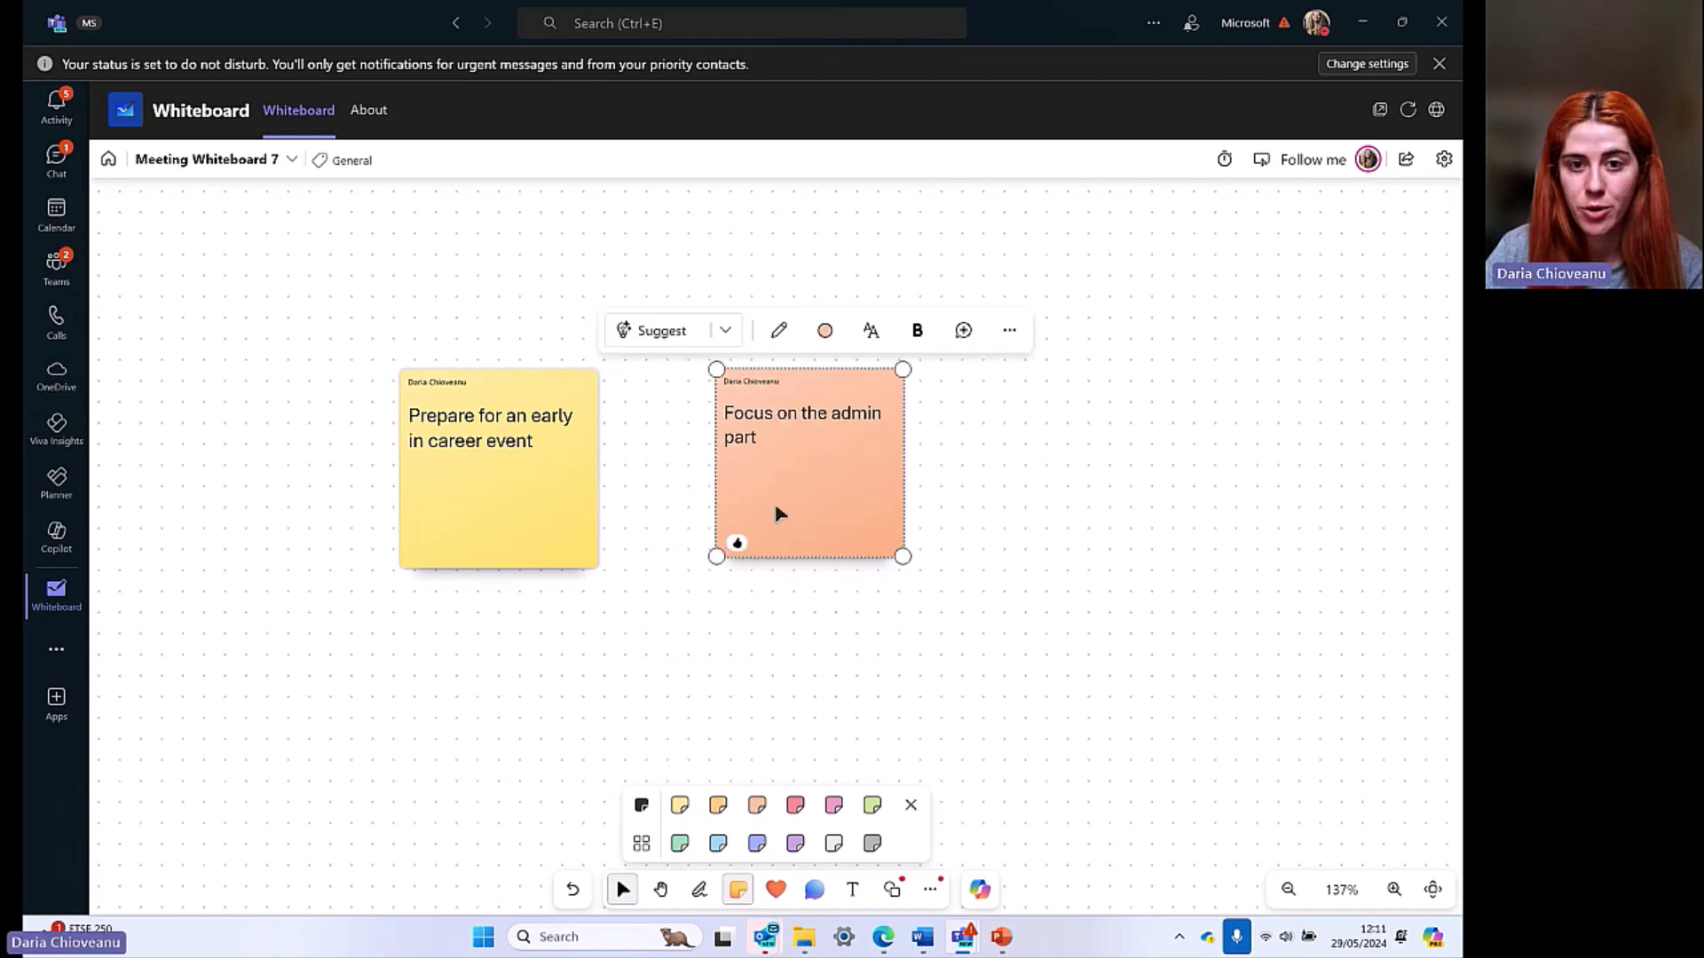
pyautogui.moveTo(780, 510); pyautogui.dragTo(708, 520)
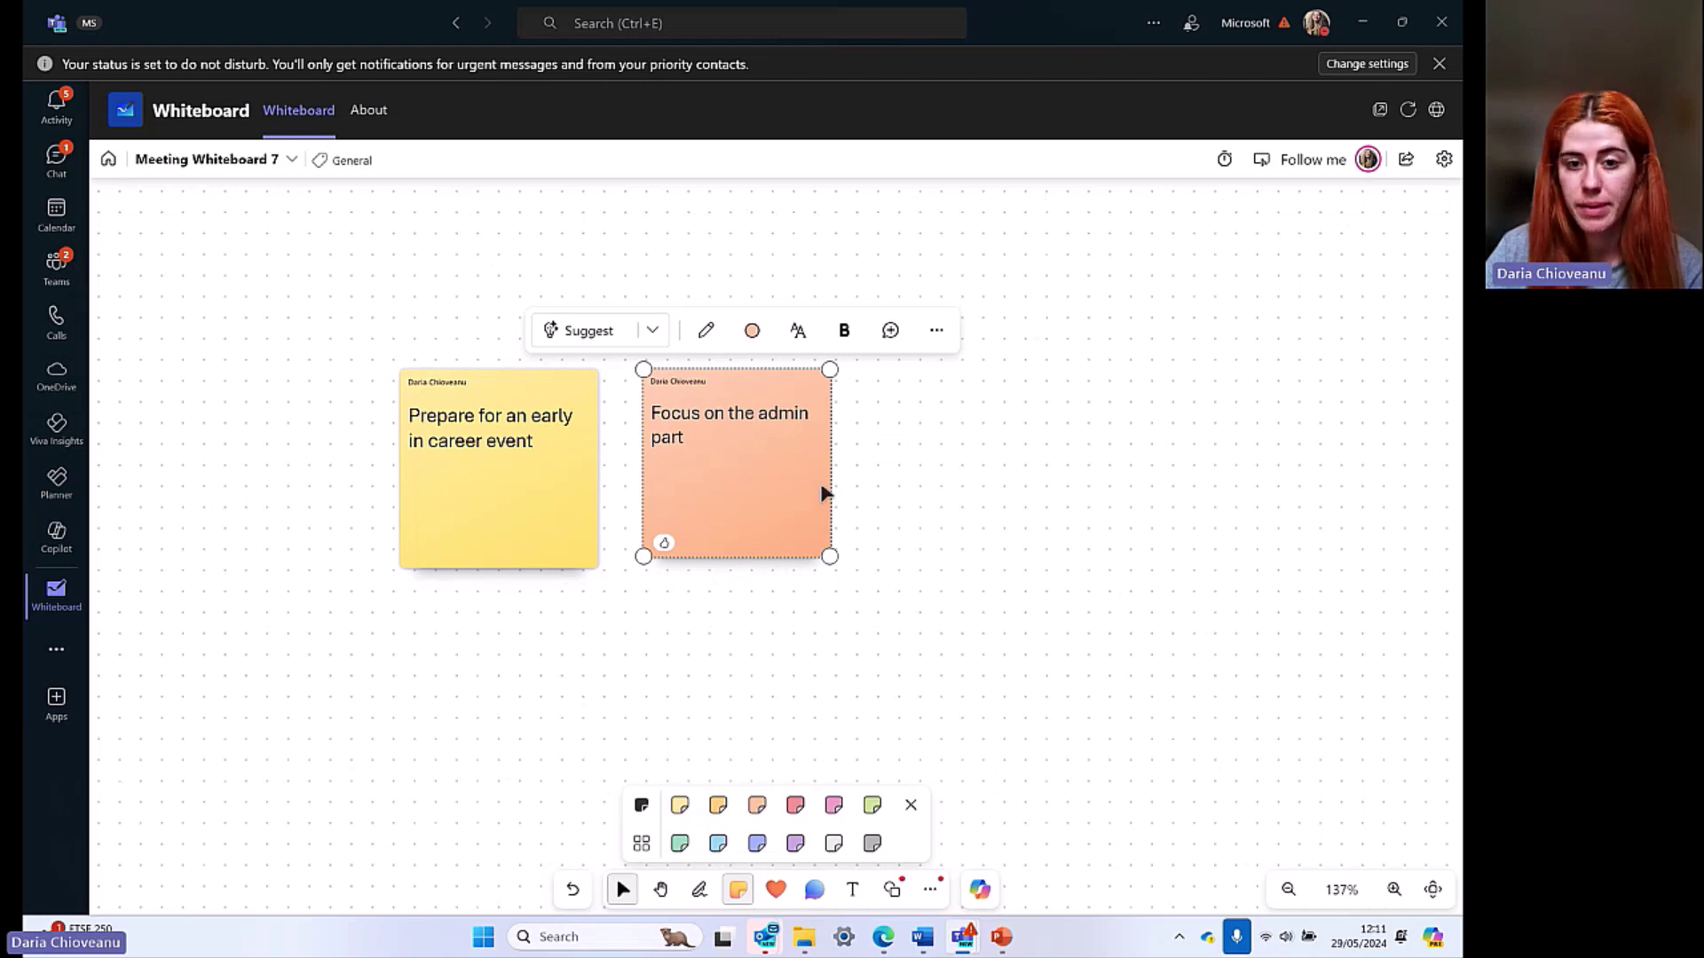
# Step: Add a blue note reading 'Prepare for my demos', sized and aligned with the other two
pyautogui.click(718, 844)
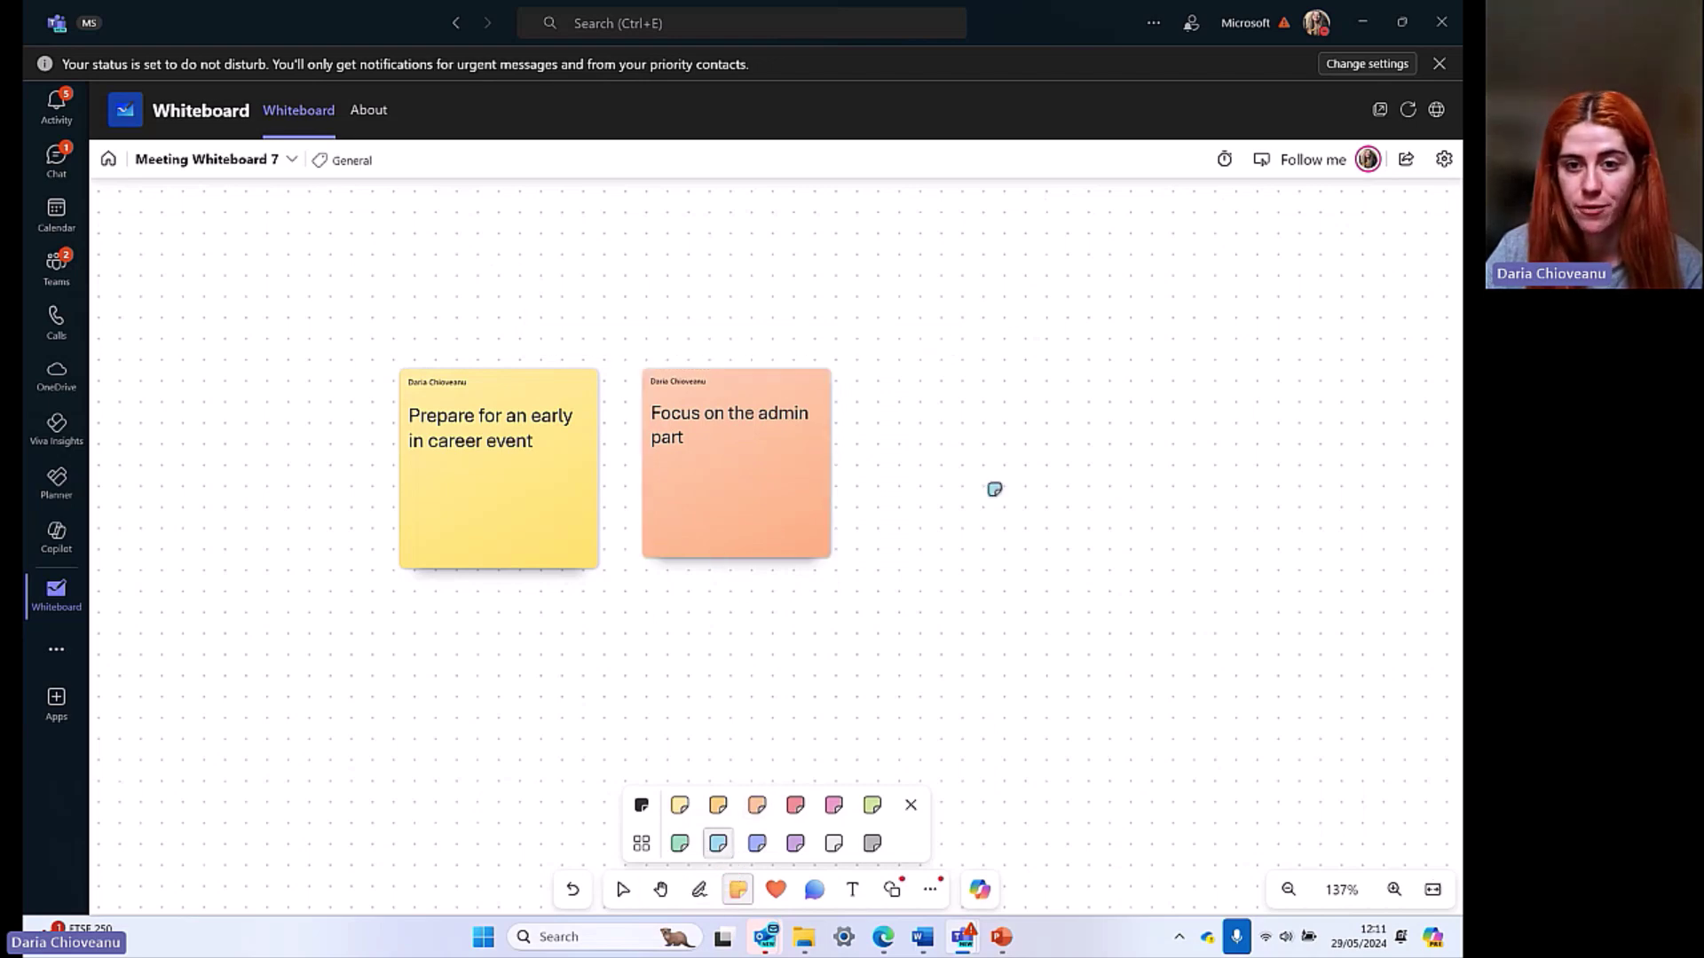
pyautogui.click(985, 471)
pyautogui.moveTo(806, 299); pyautogui.dragTo(985, 495)
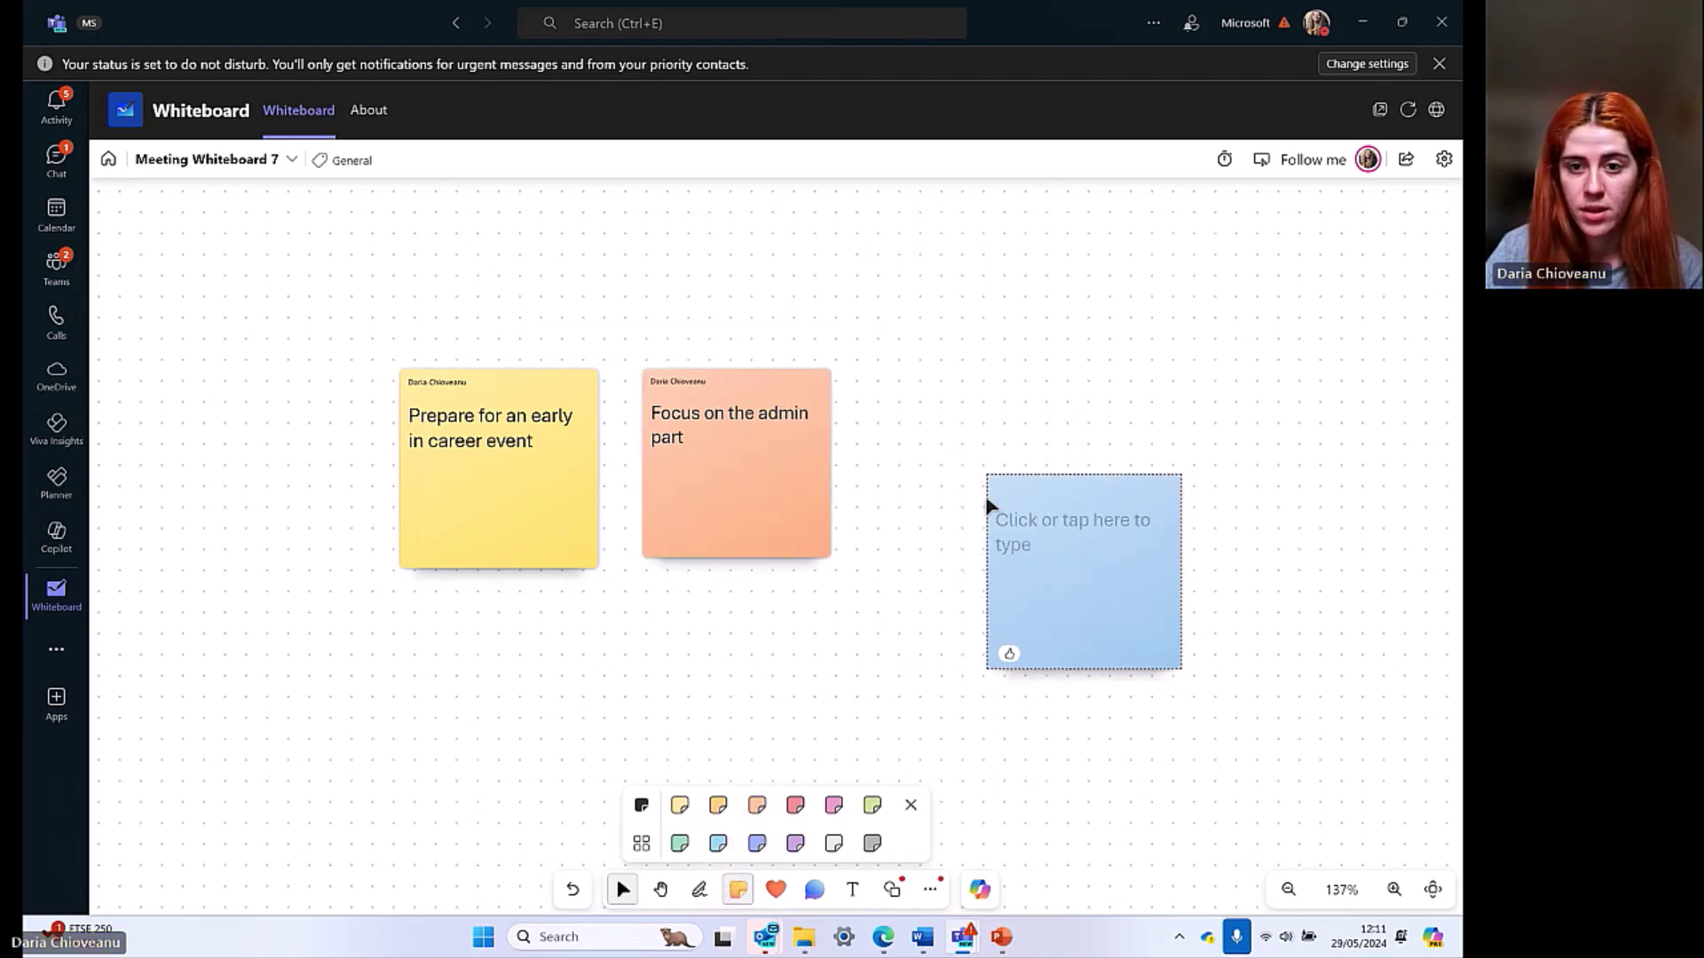
pyautogui.moveTo(1107, 566); pyautogui.dragTo(1033, 473)
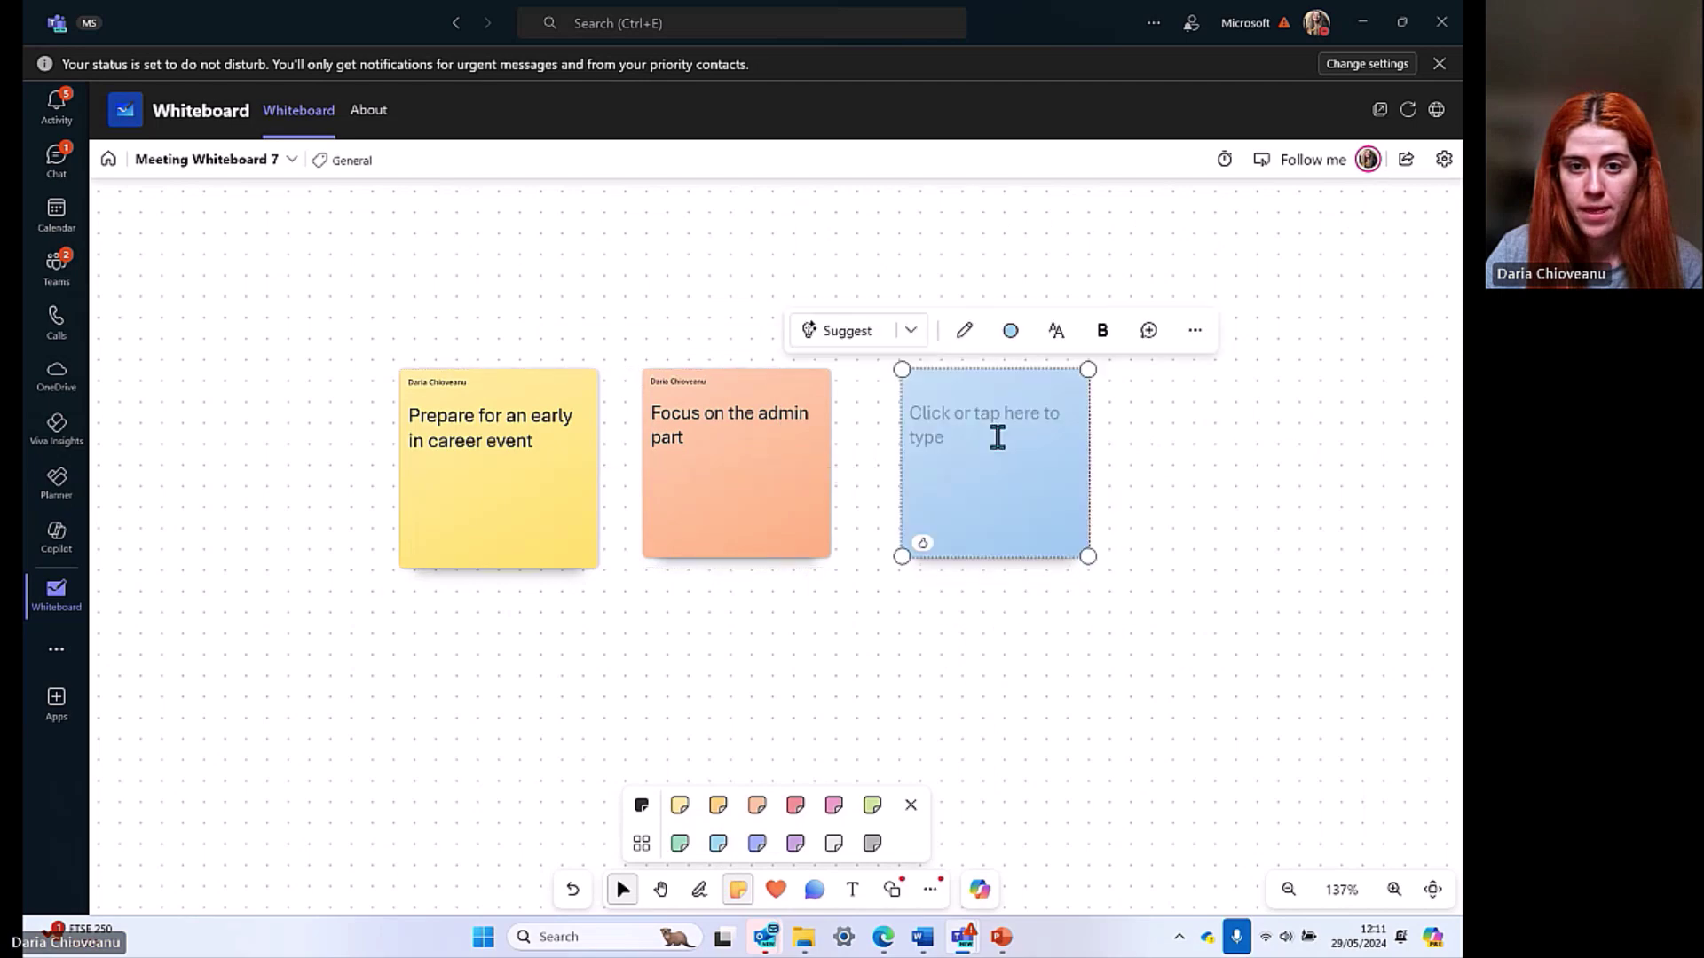
pyautogui.click(971, 404)
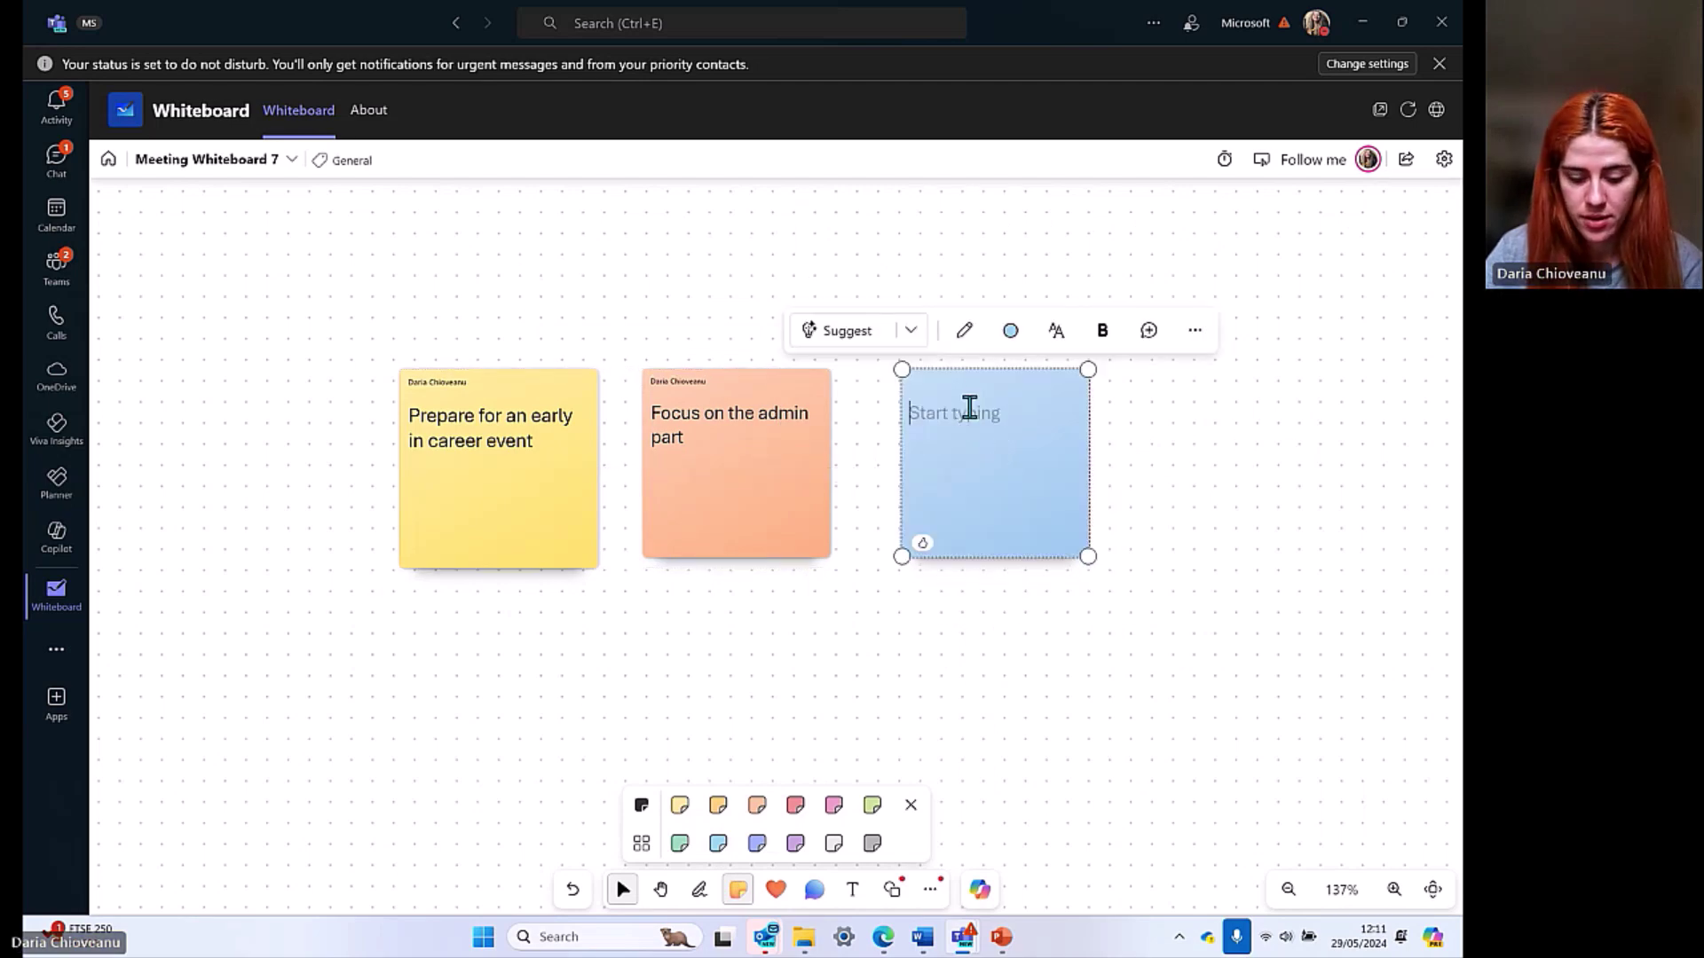
pyautogui.write('Prepare for my ')
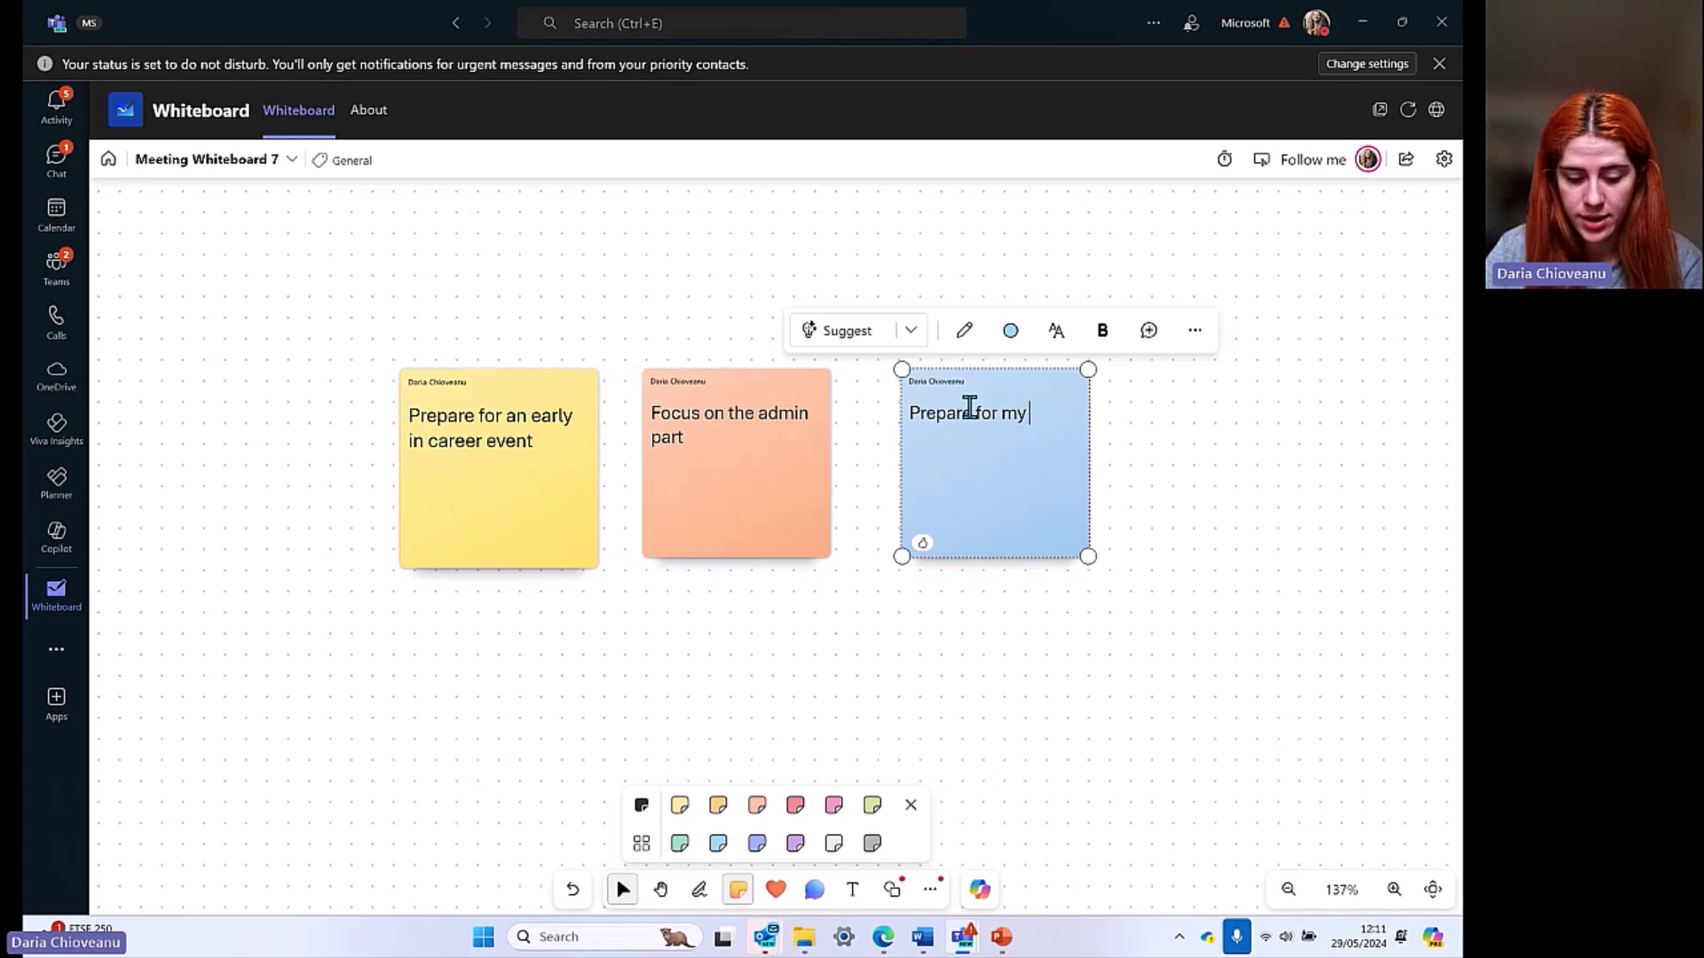
pyautogui.write('demos')
pyautogui.click(918, 604)
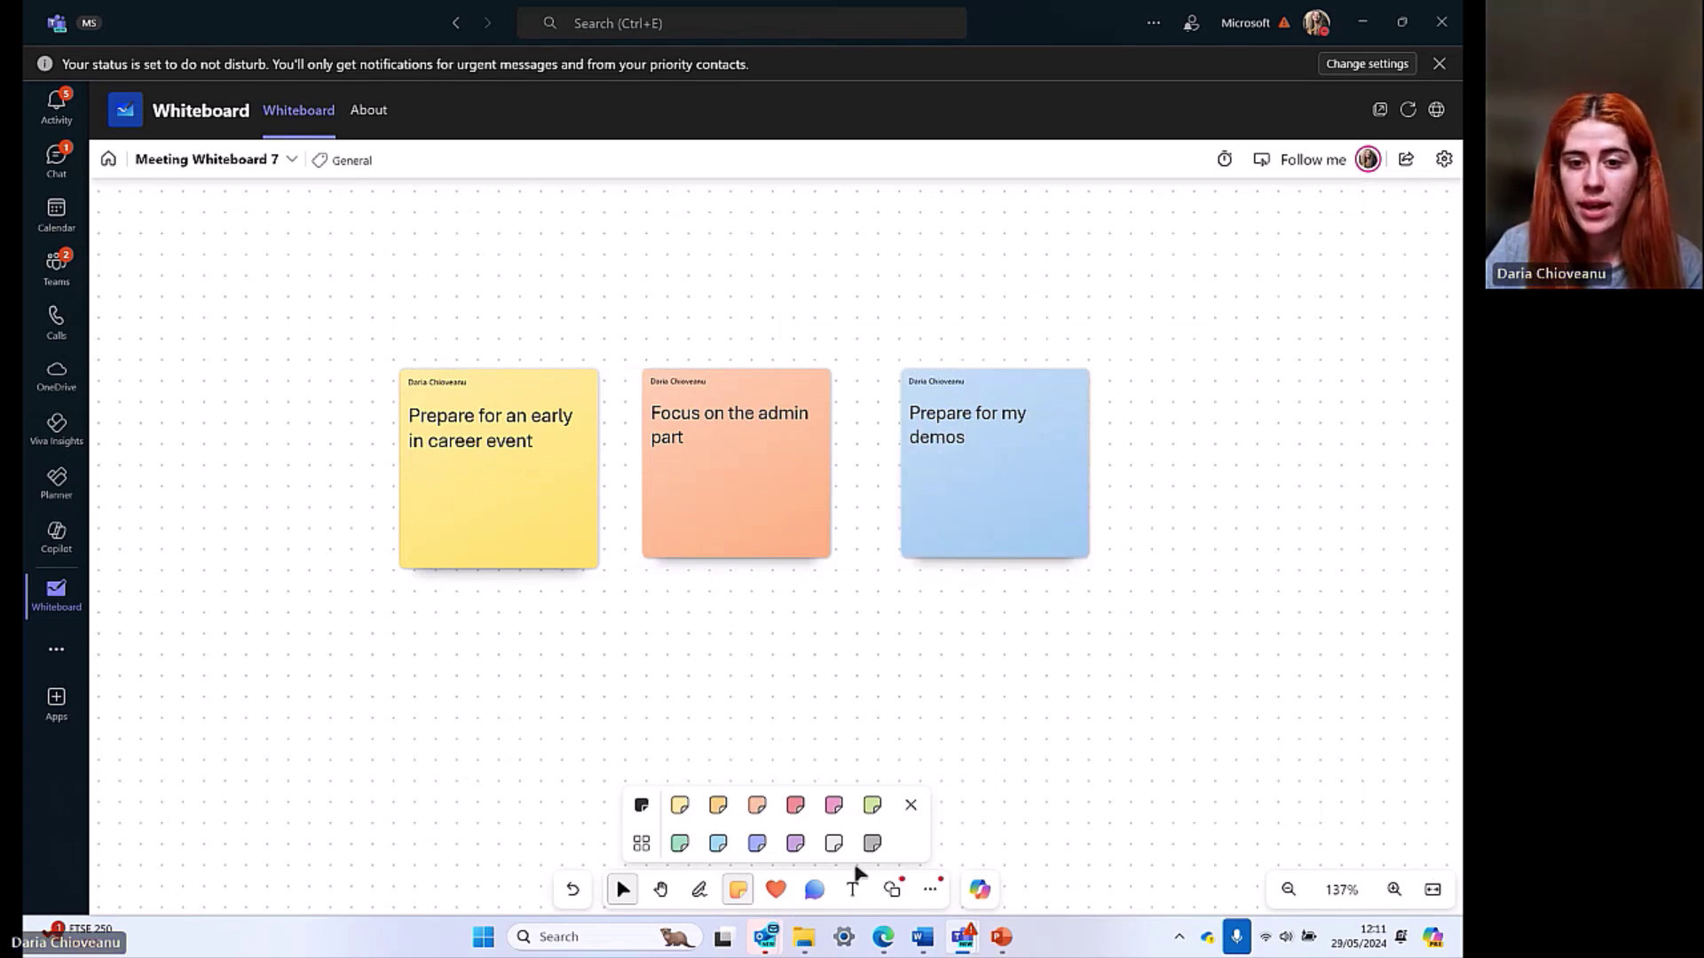
pyautogui.click(911, 806)
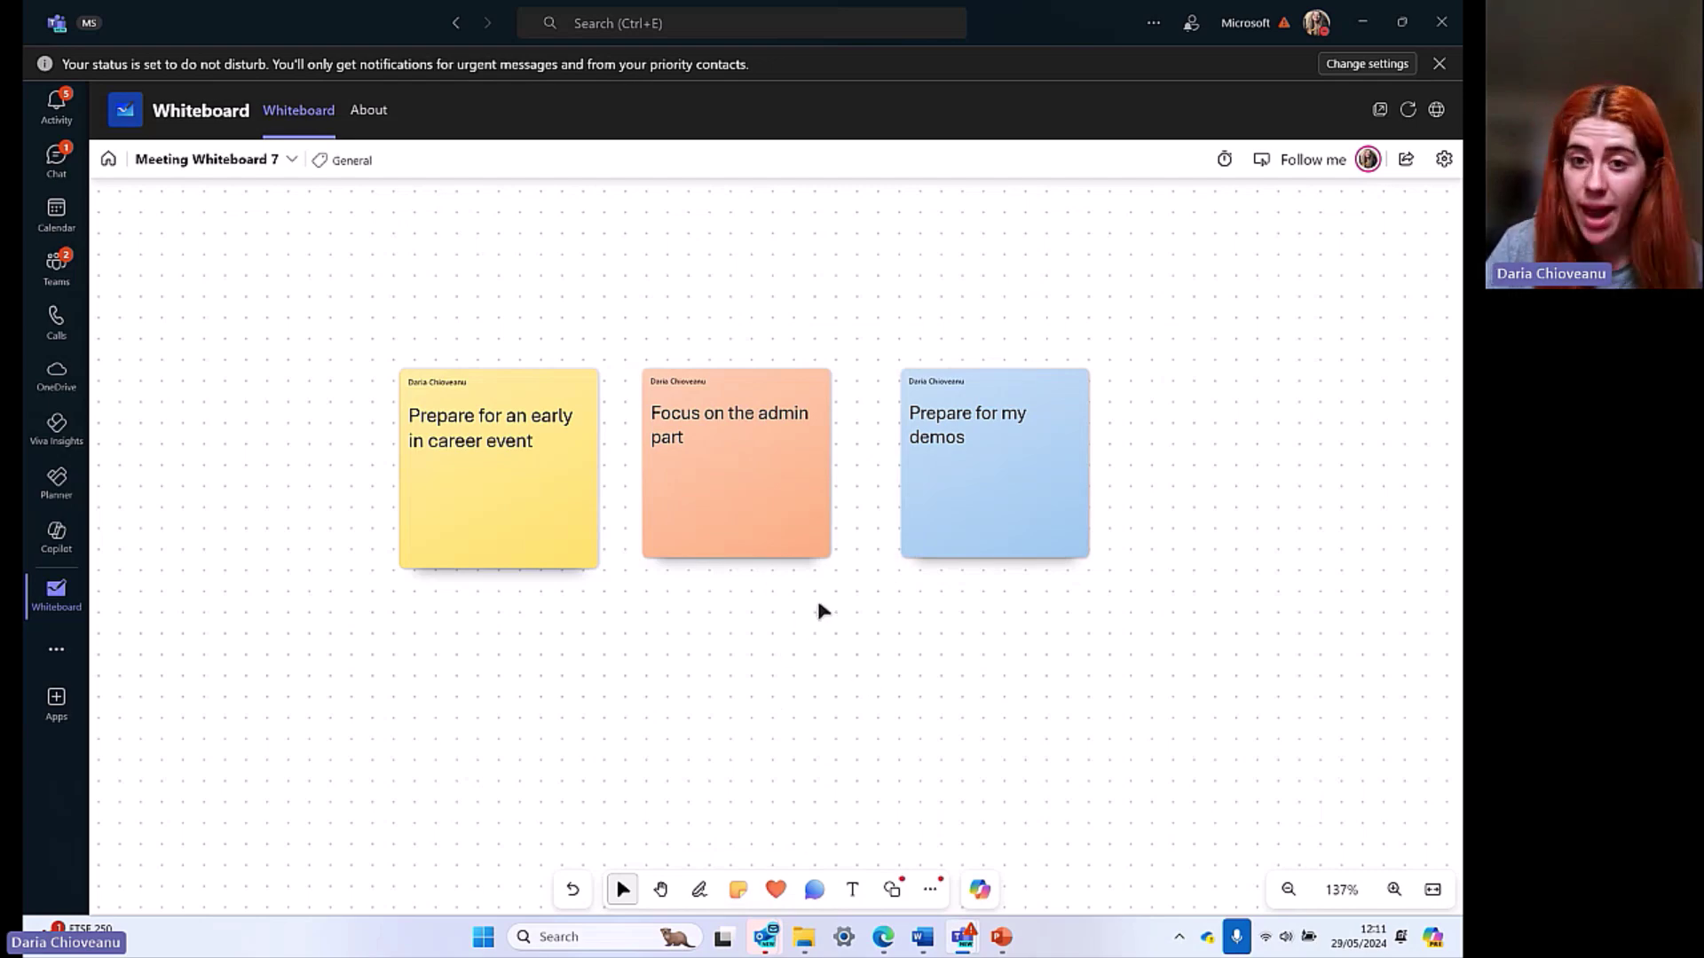
pyautogui.click(775, 889)
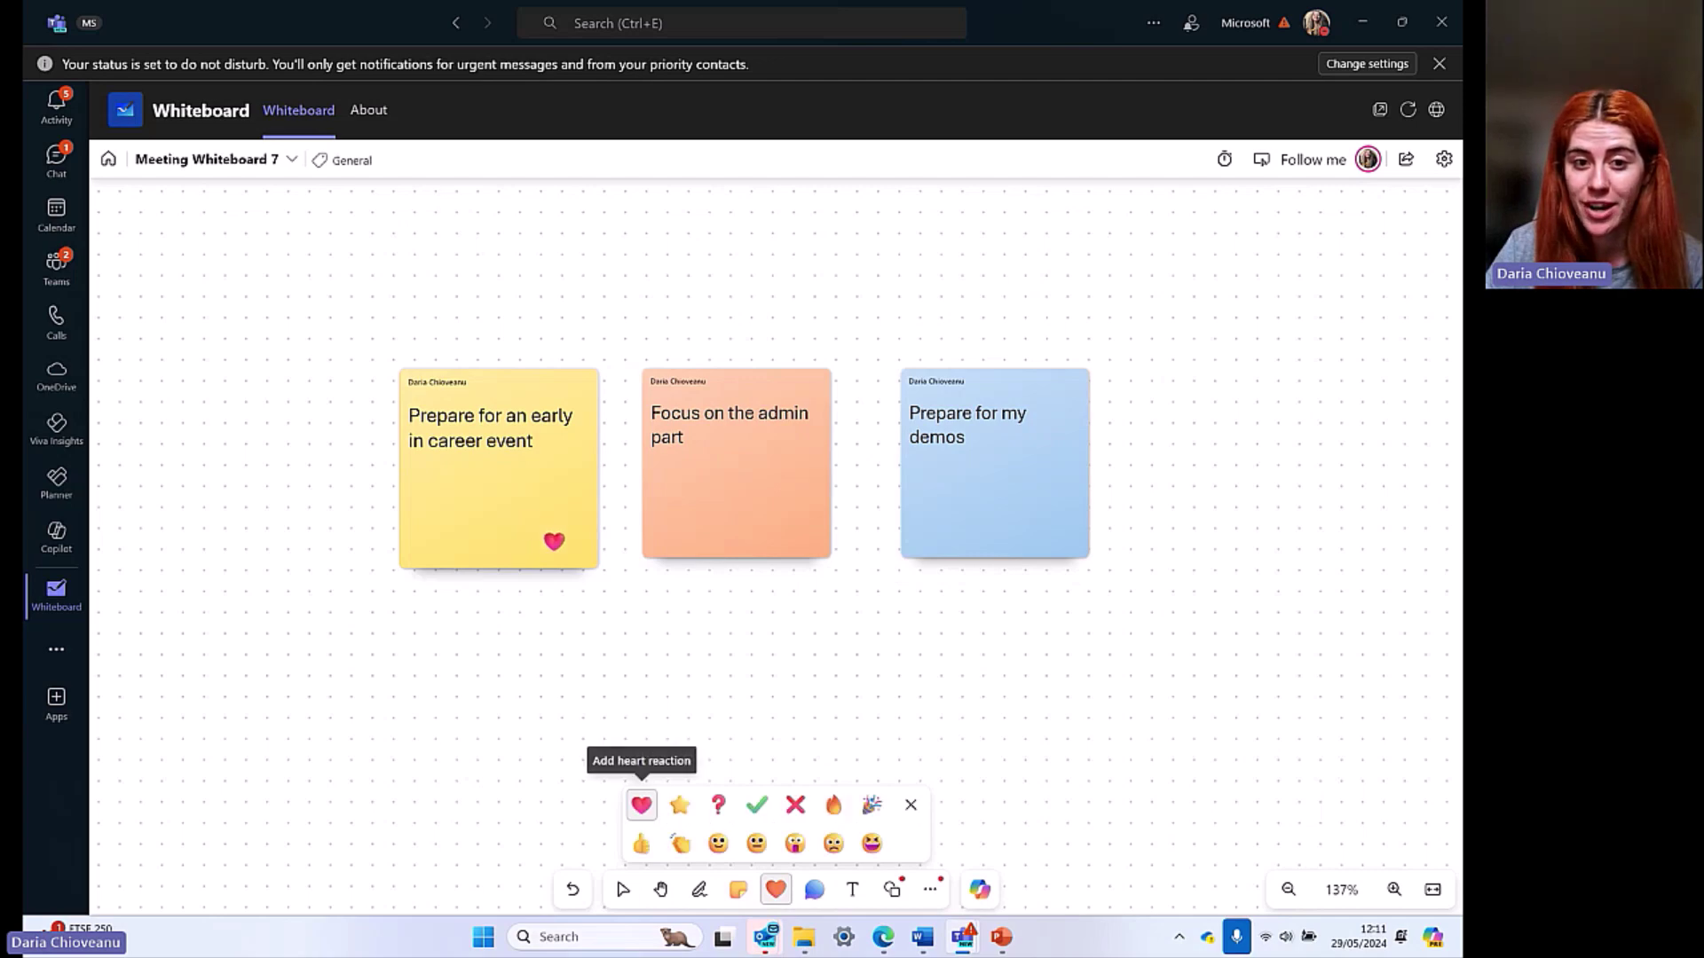
pyautogui.click(548, 535)
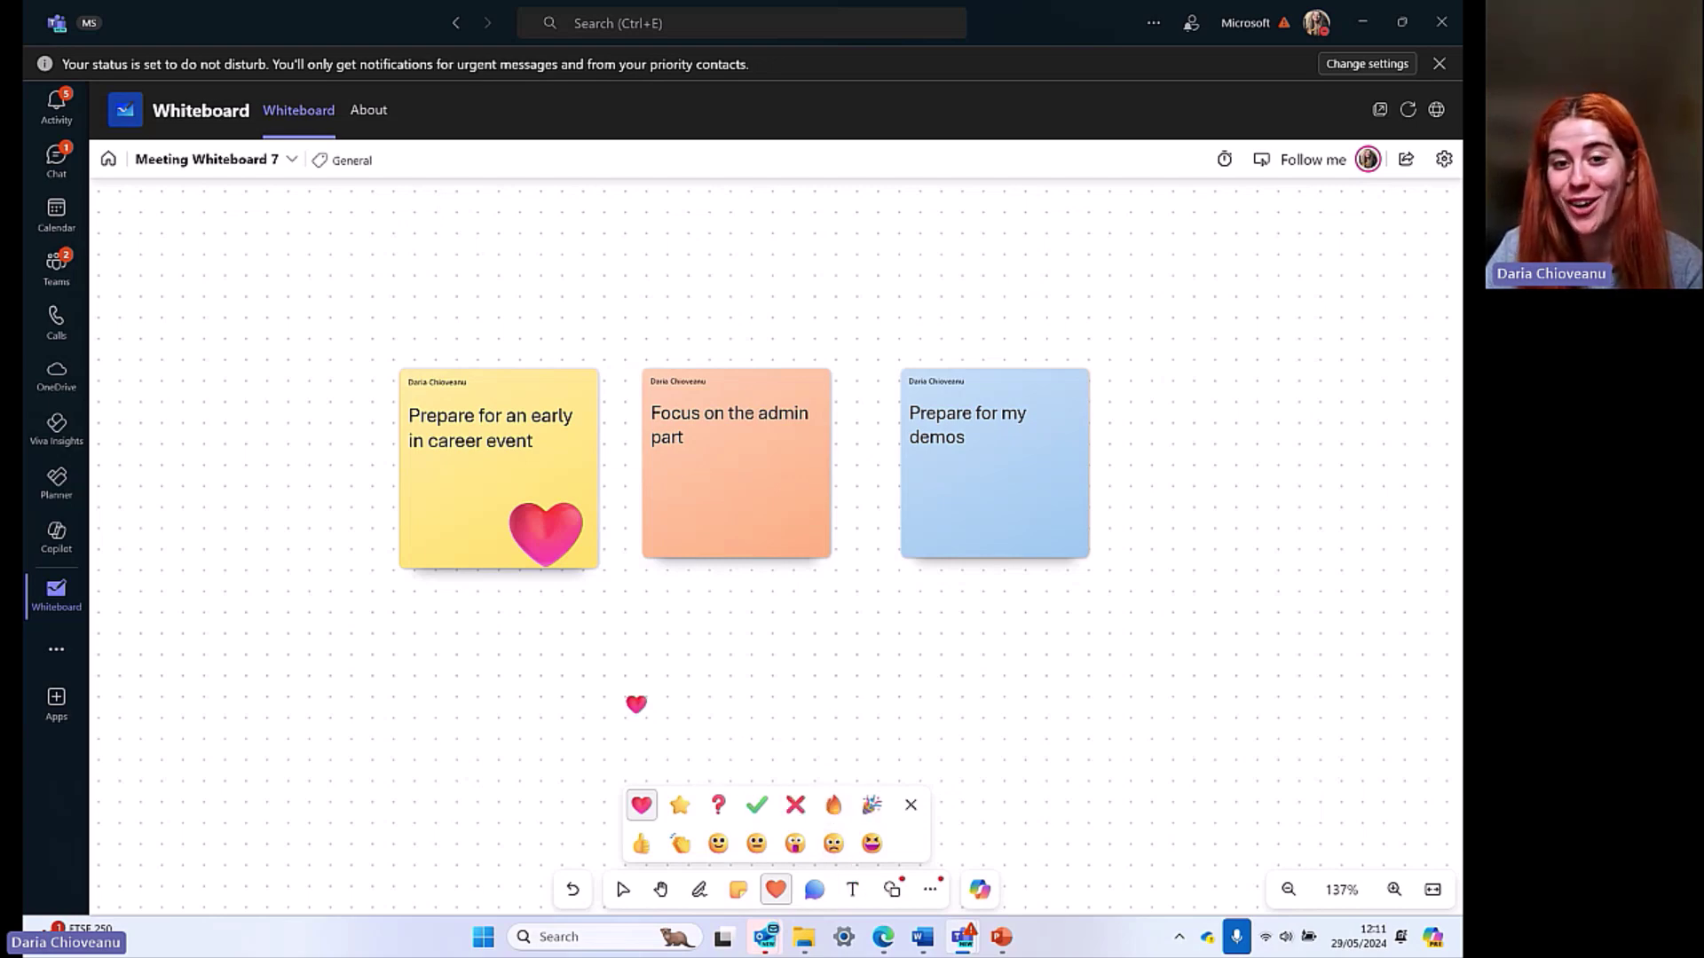
pyautogui.click(911, 807)
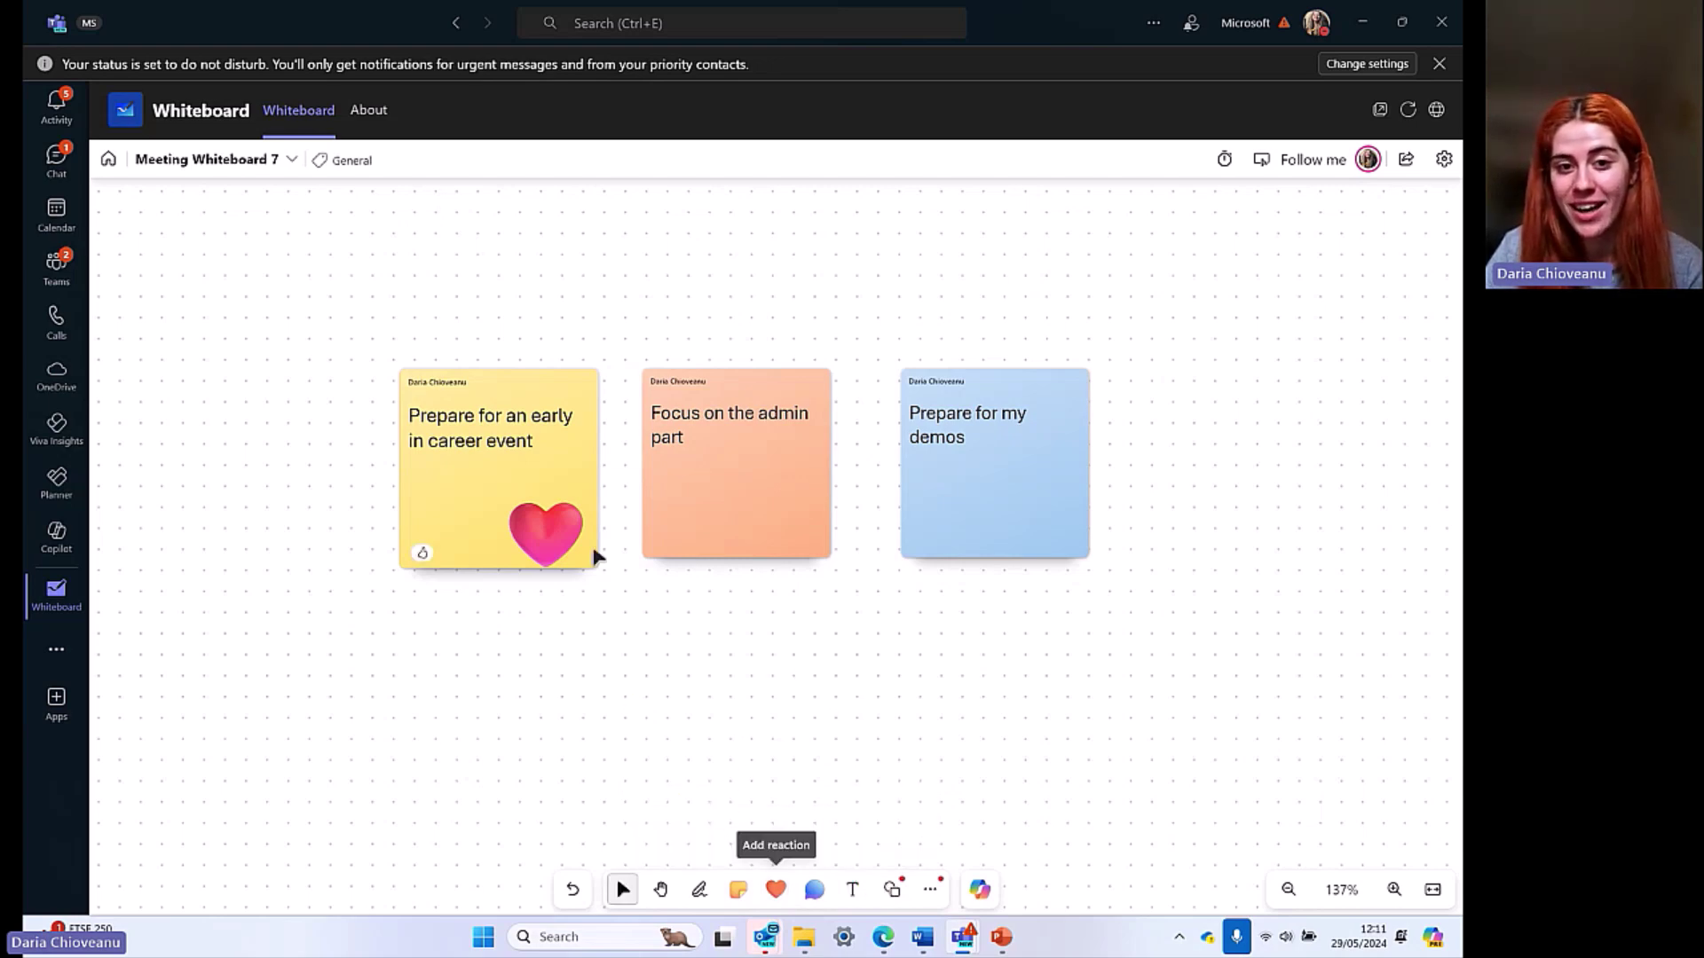
pyautogui.click(563, 543)
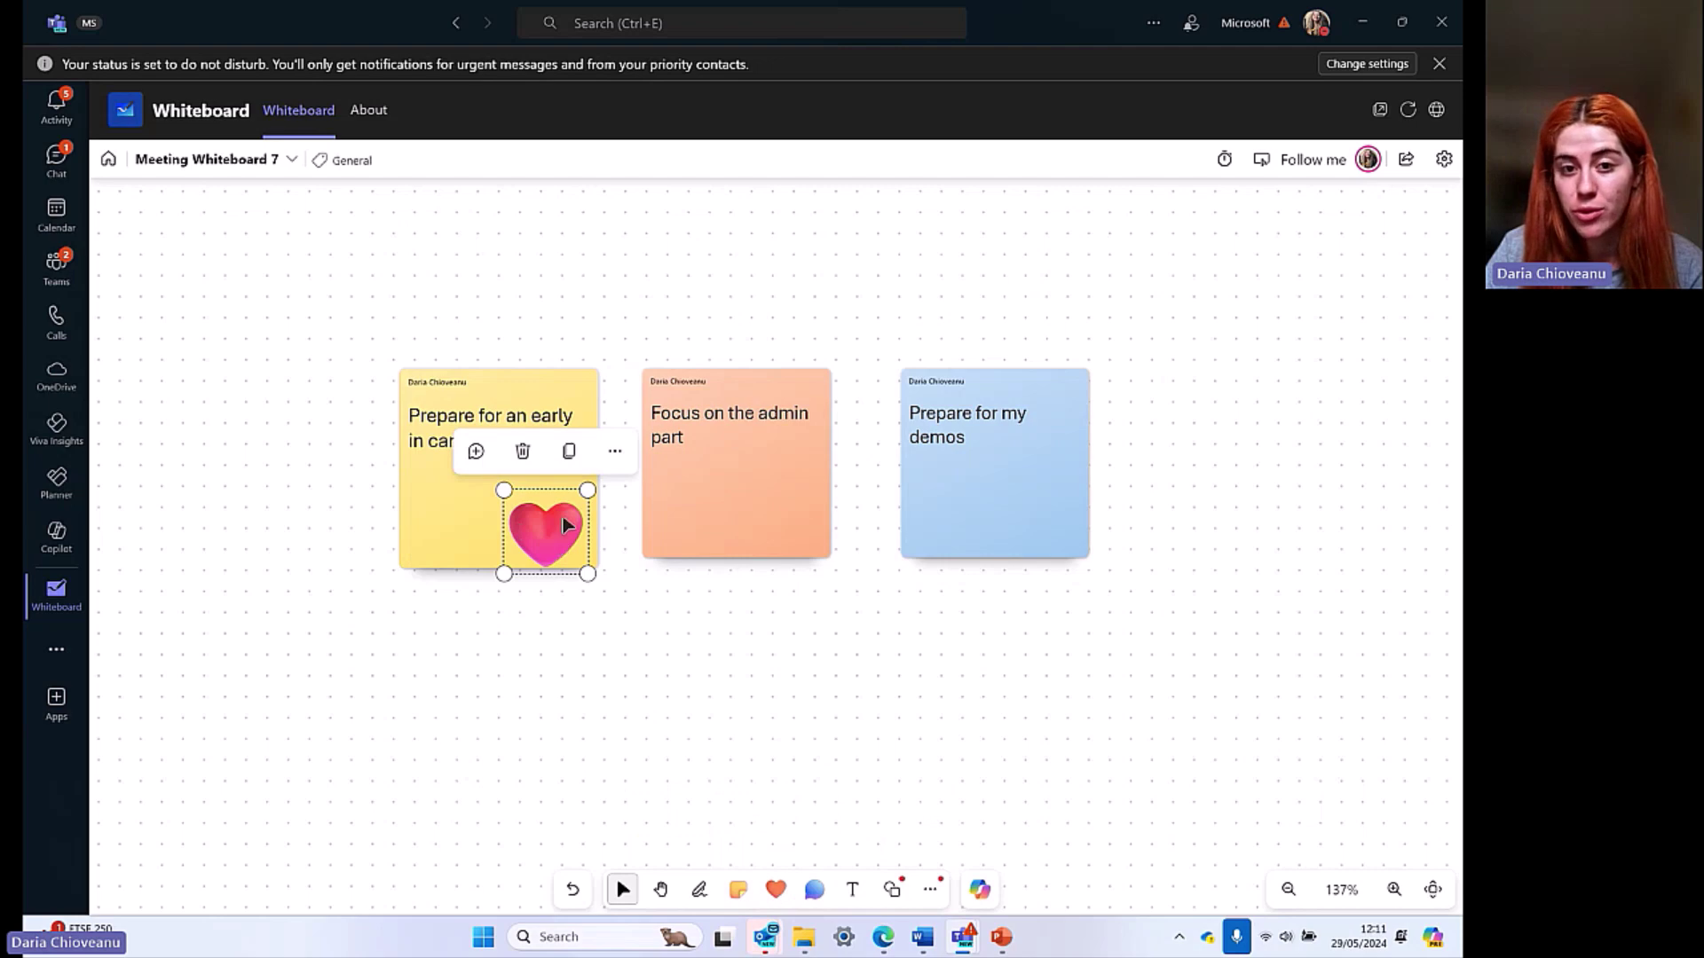
pyautogui.click(523, 452)
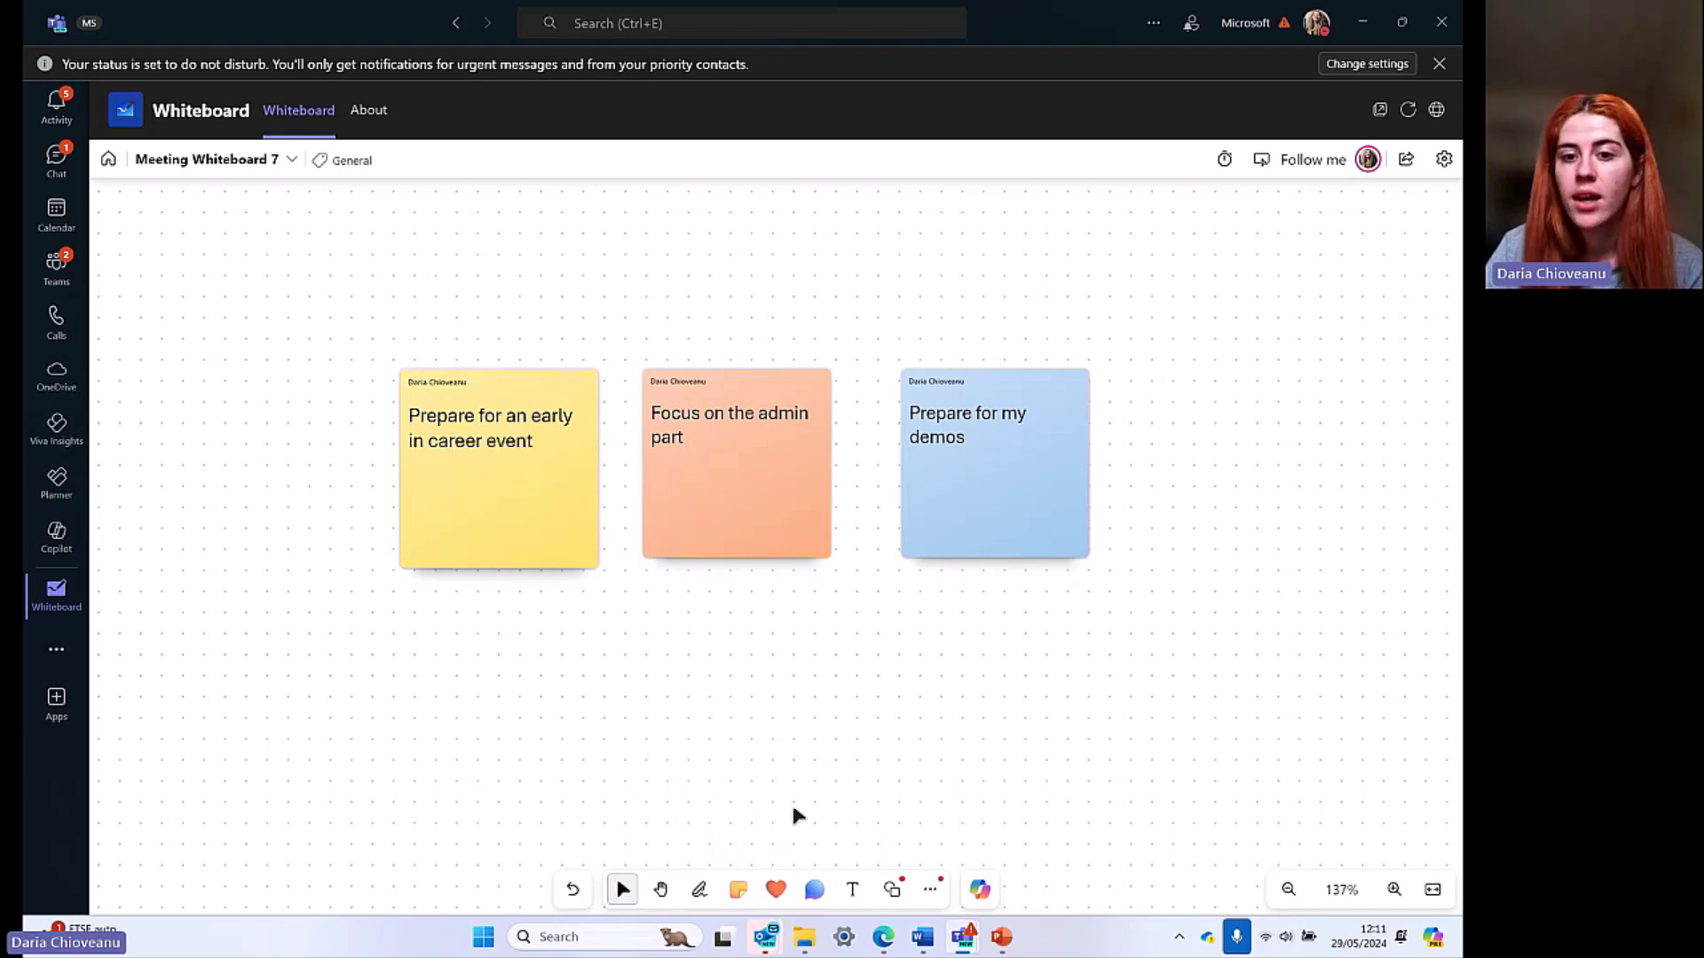
pyautogui.click(828, 896)
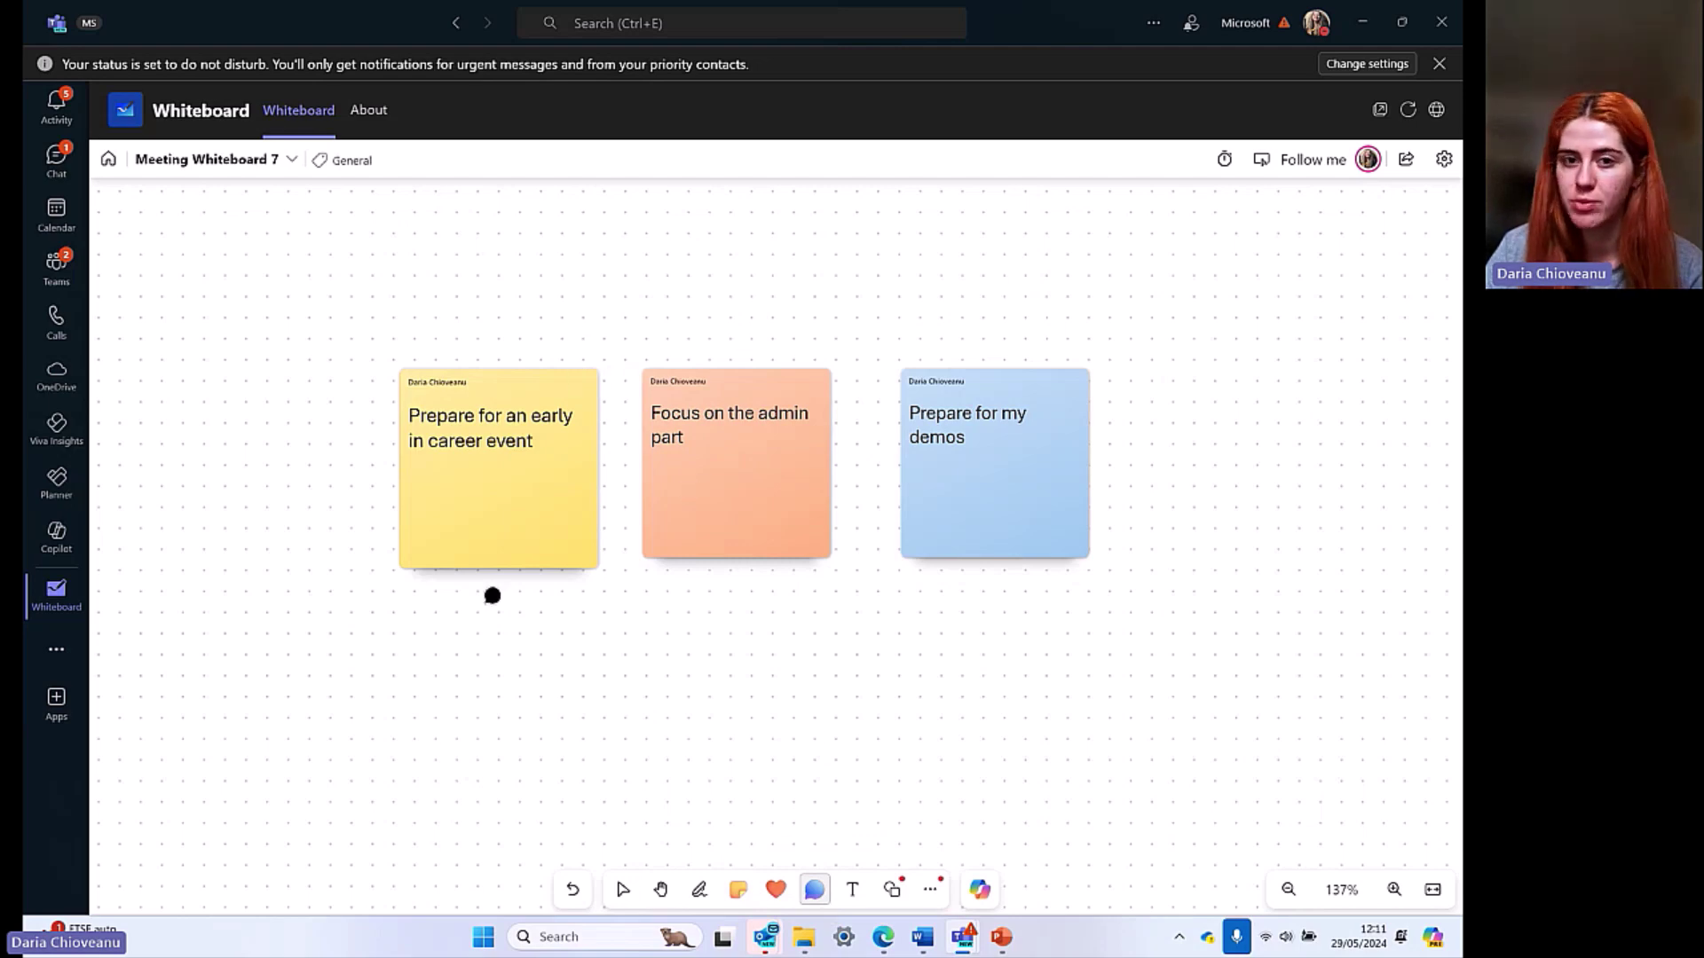
pyautogui.click(553, 350)
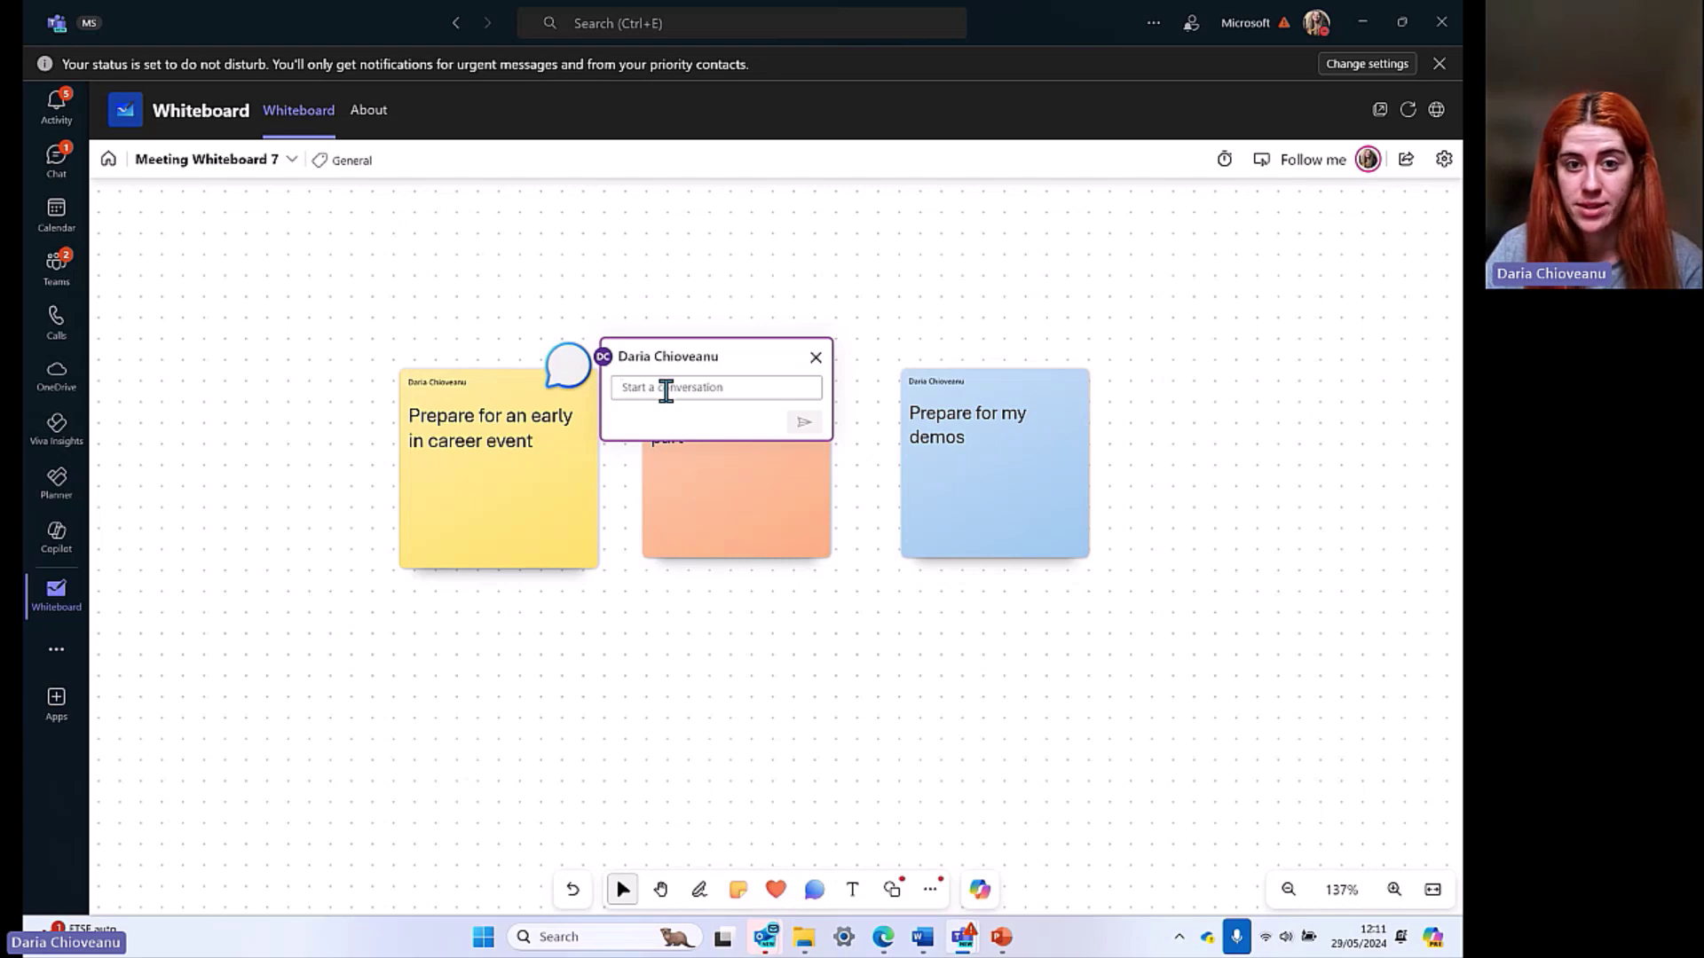
pyautogui.write('This is a')
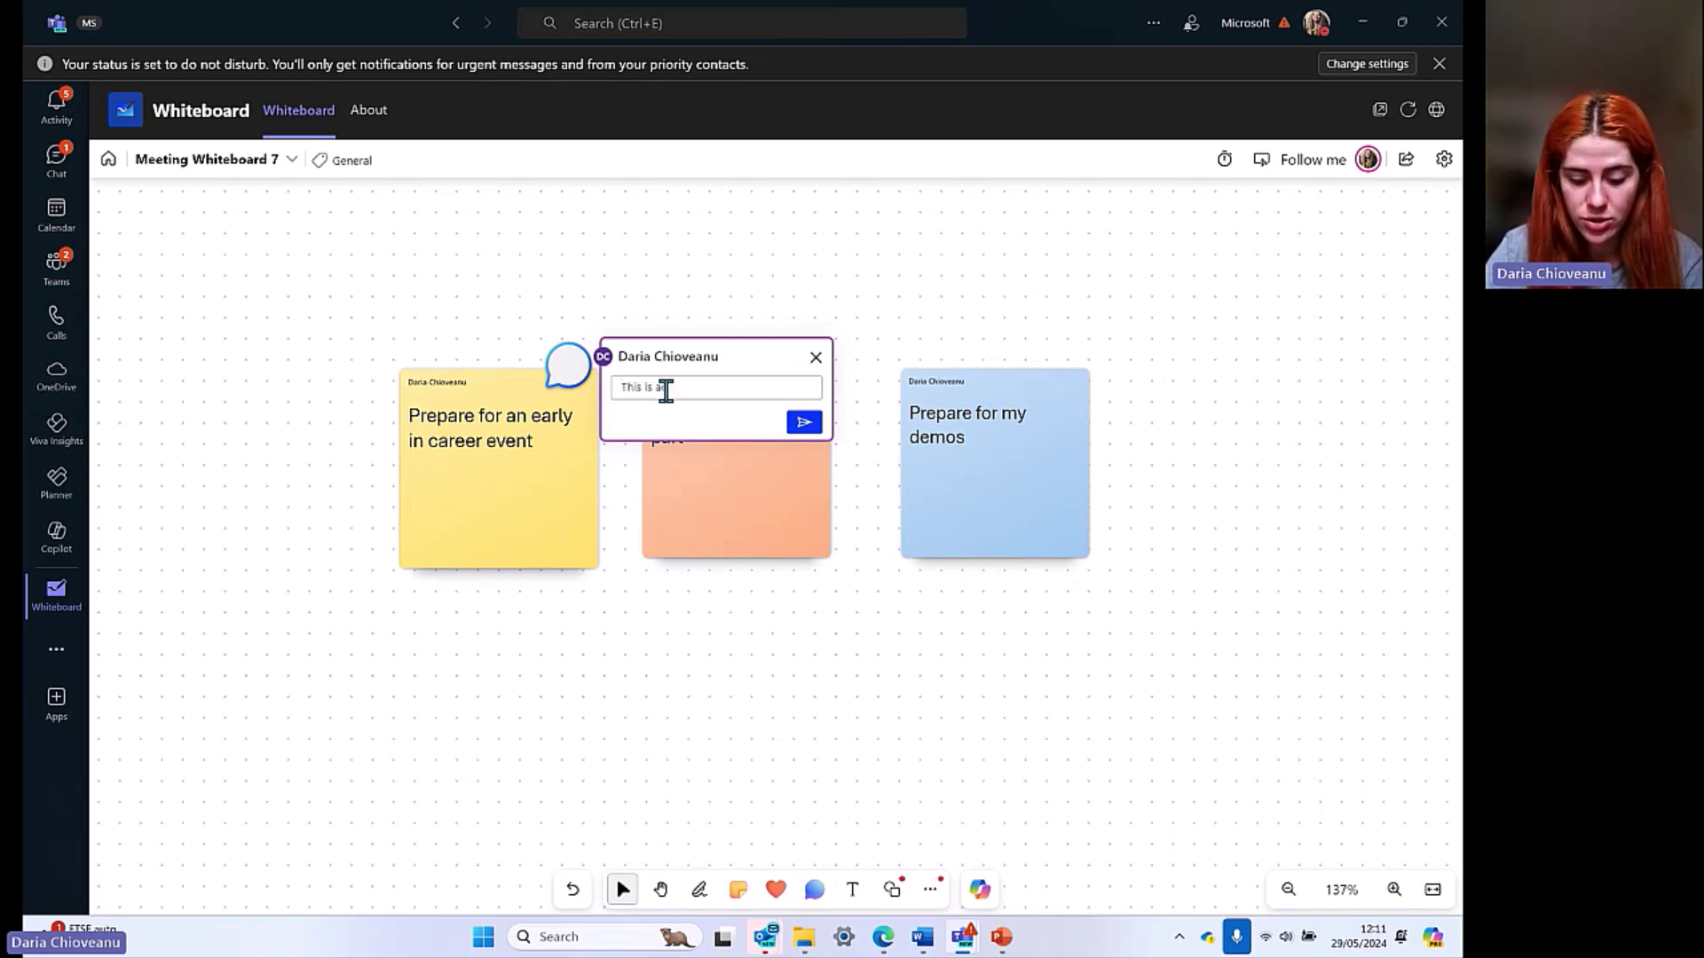
pyautogui.write('ctually')
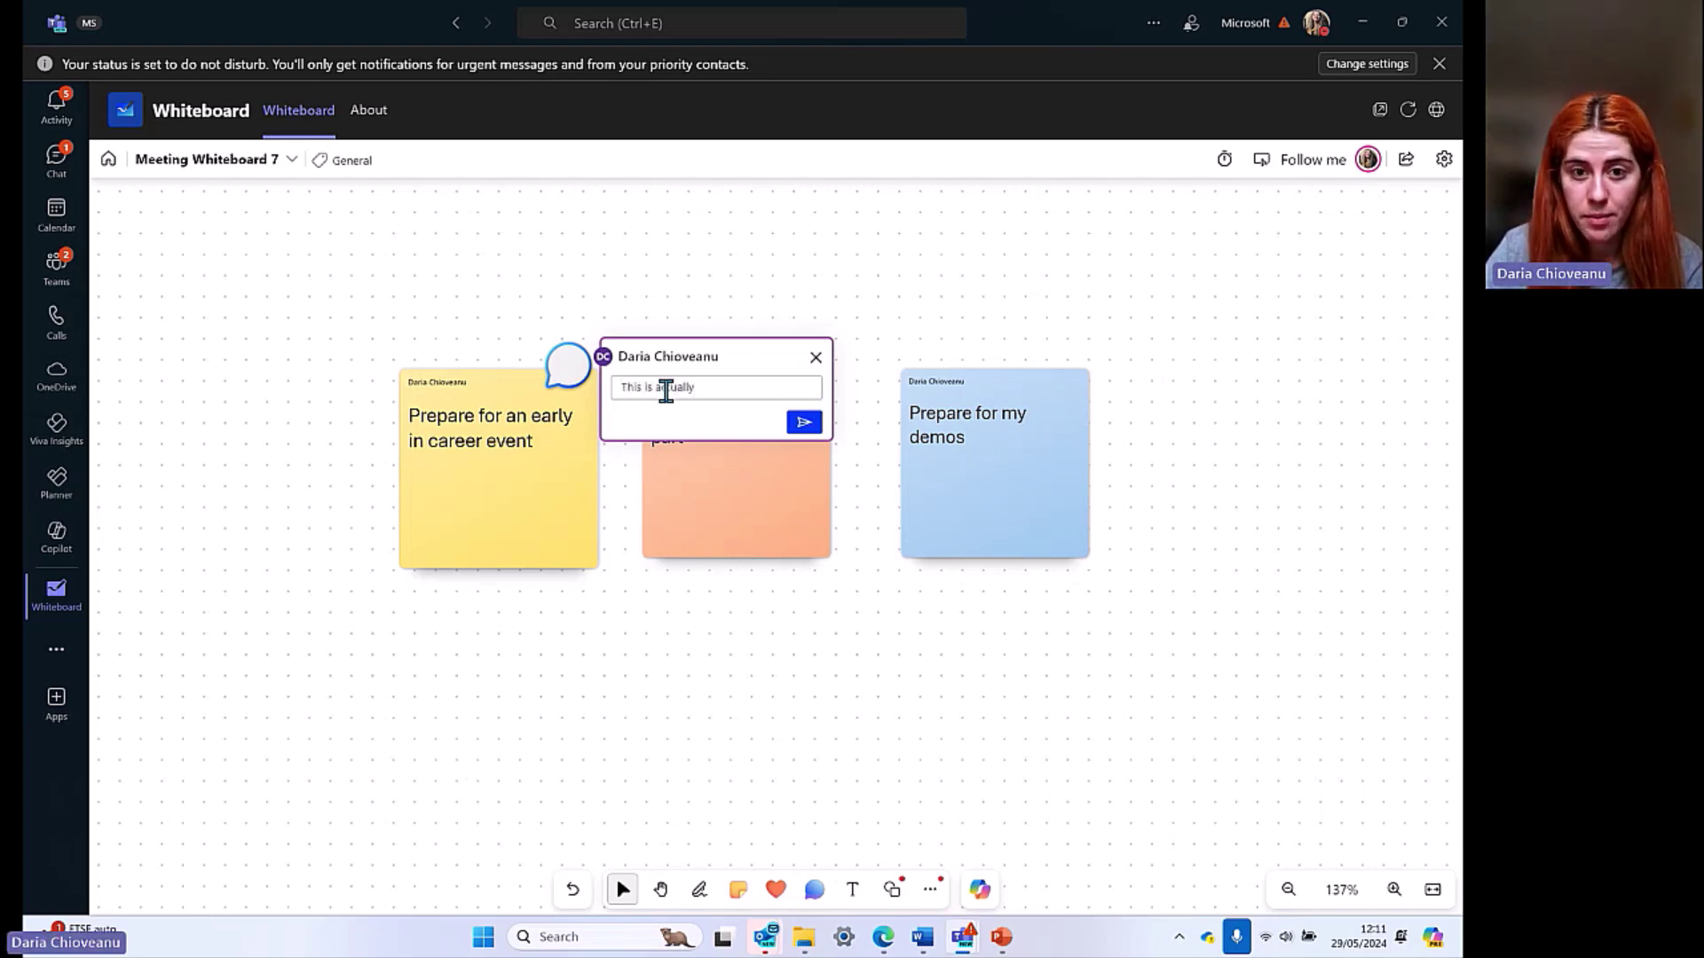
pyautogui.write(' sa priority for next year')
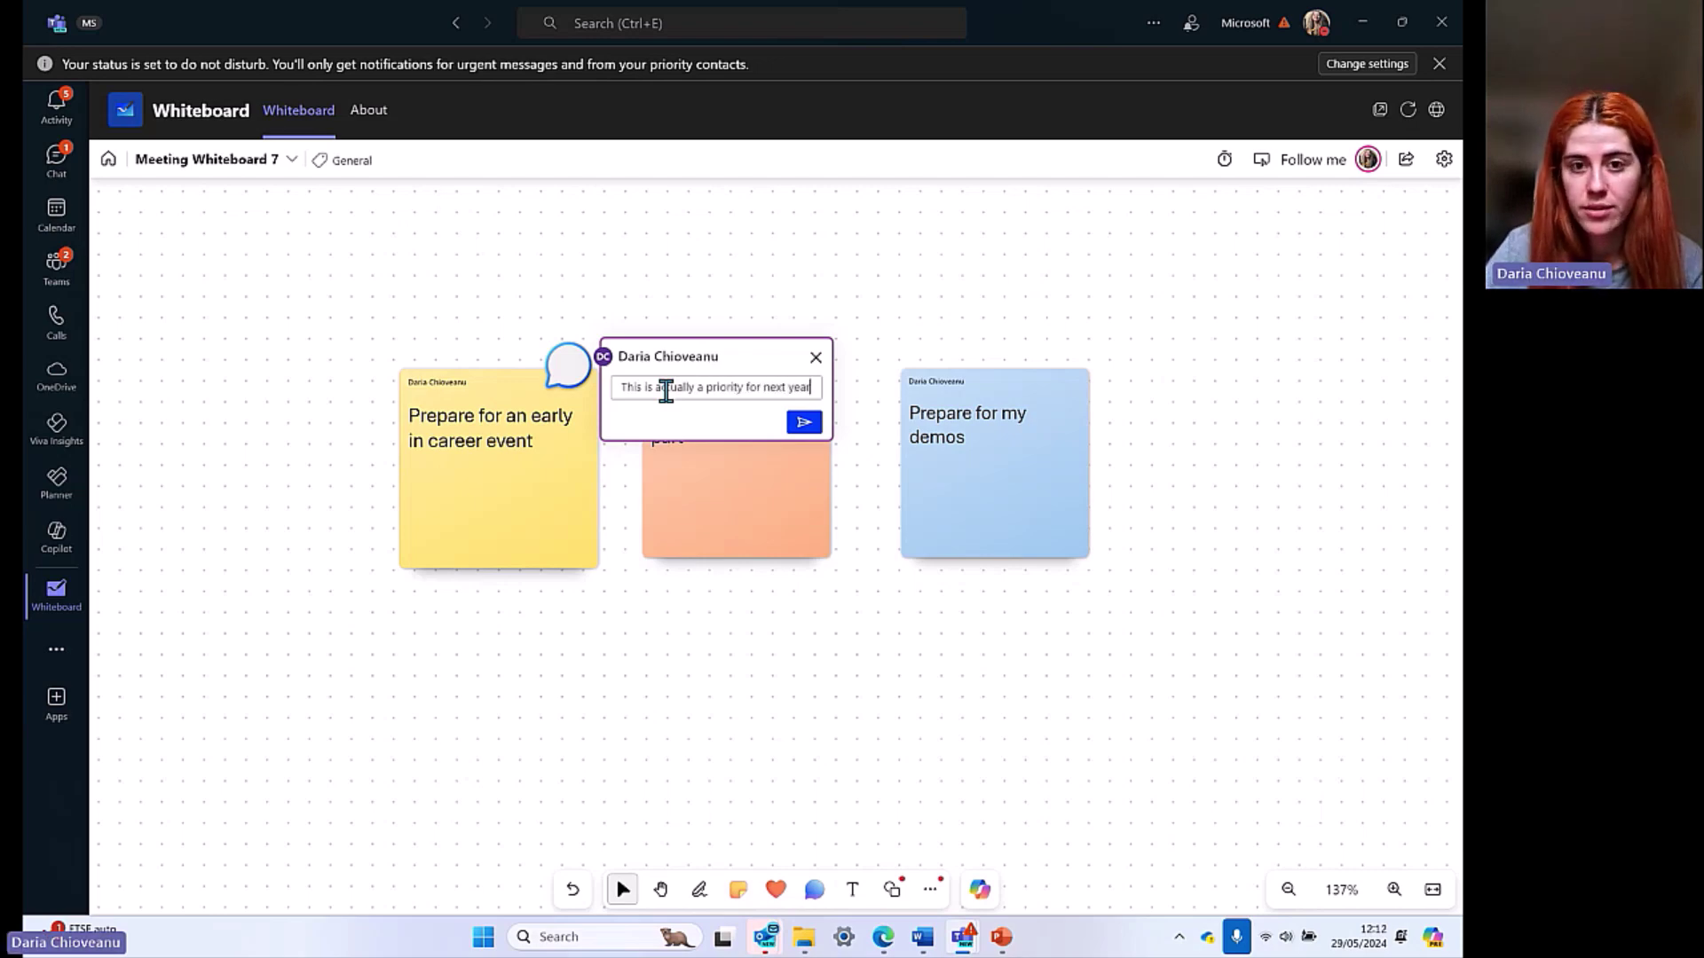
pyautogui.click(805, 423)
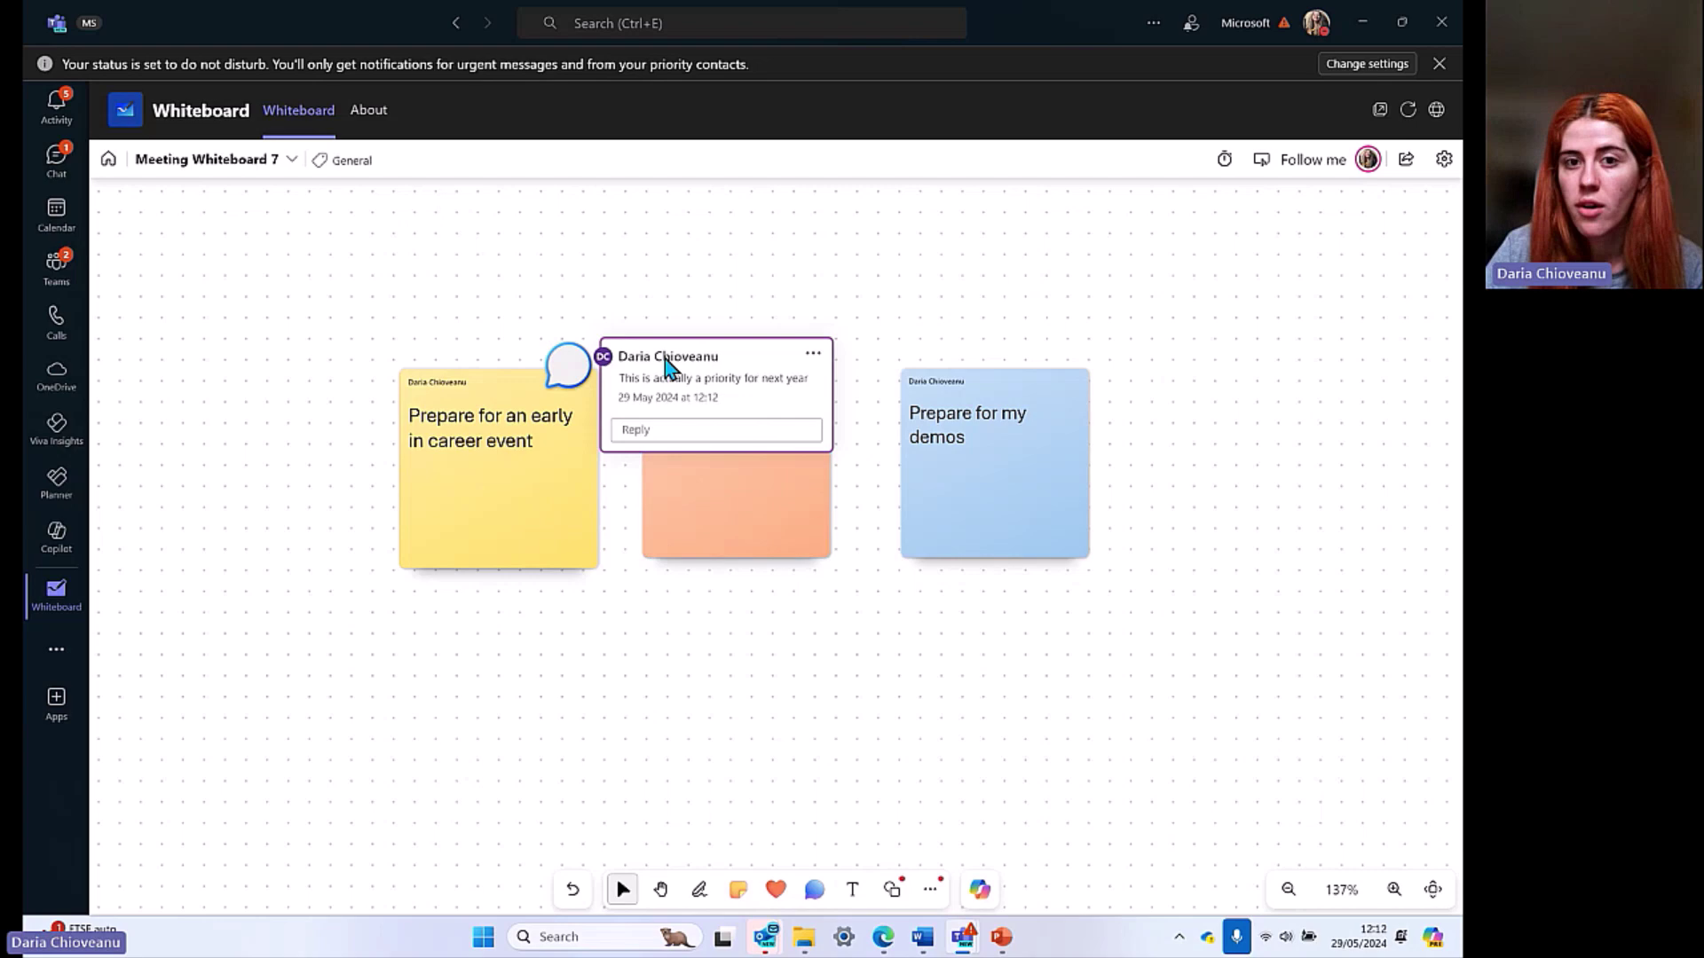
pyautogui.moveTo(677, 364); pyautogui.dragTo(559, 270)
pyautogui.click(632, 358)
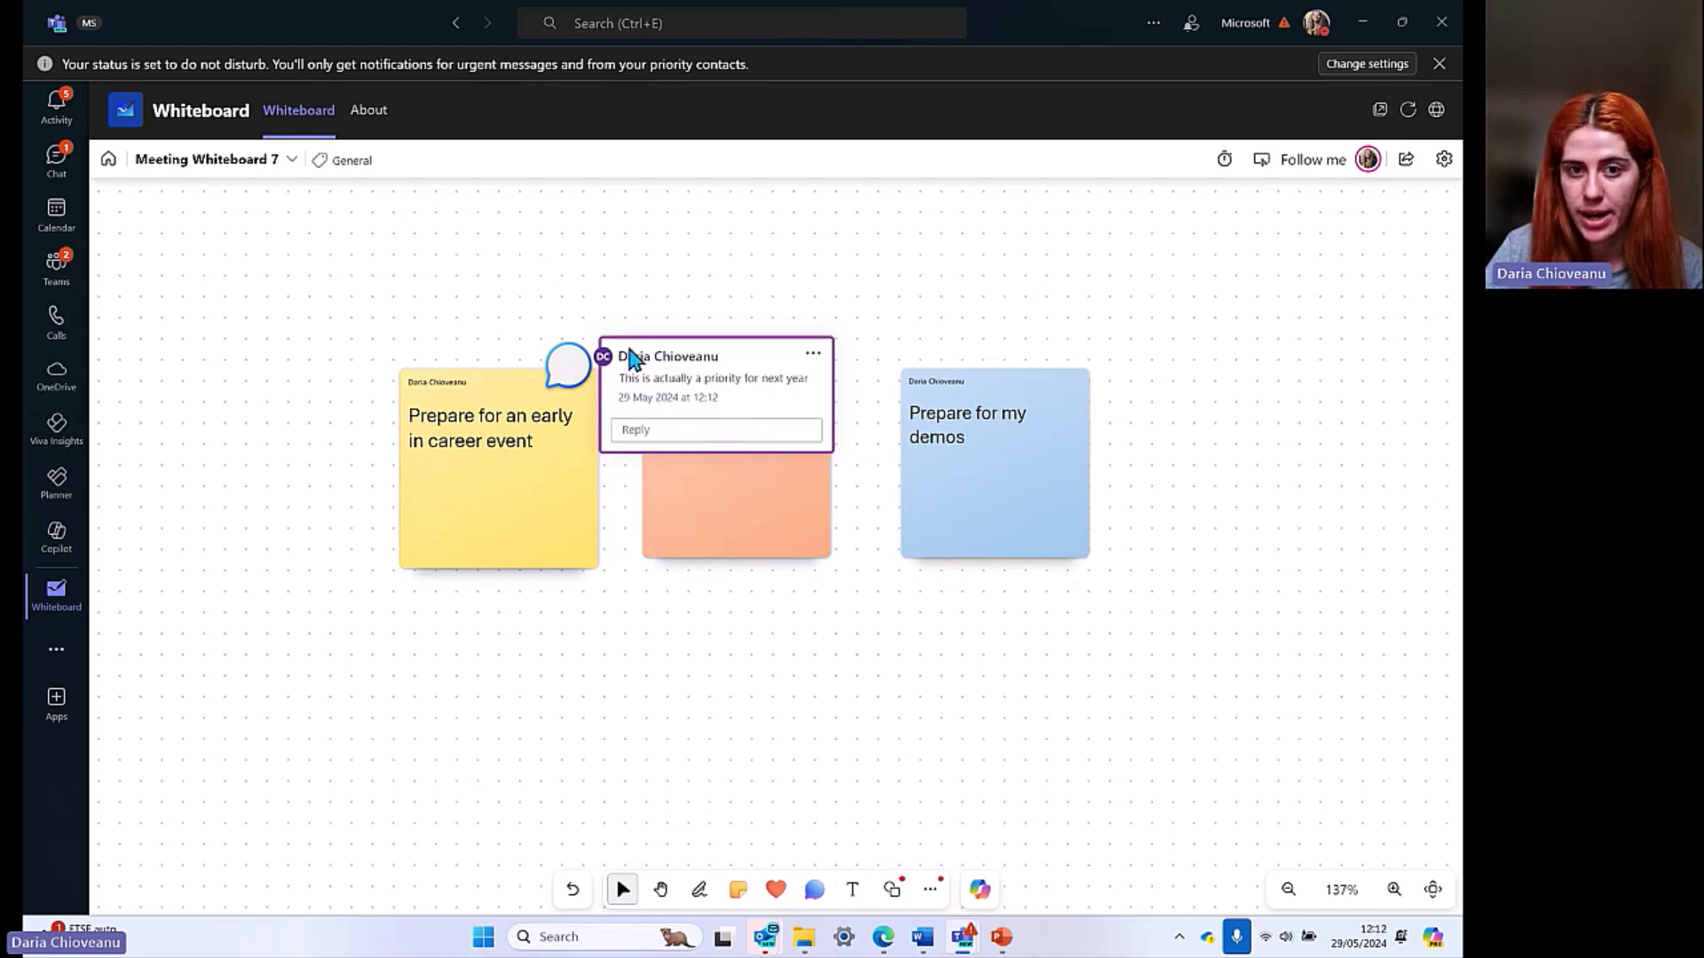
pyautogui.click(723, 529)
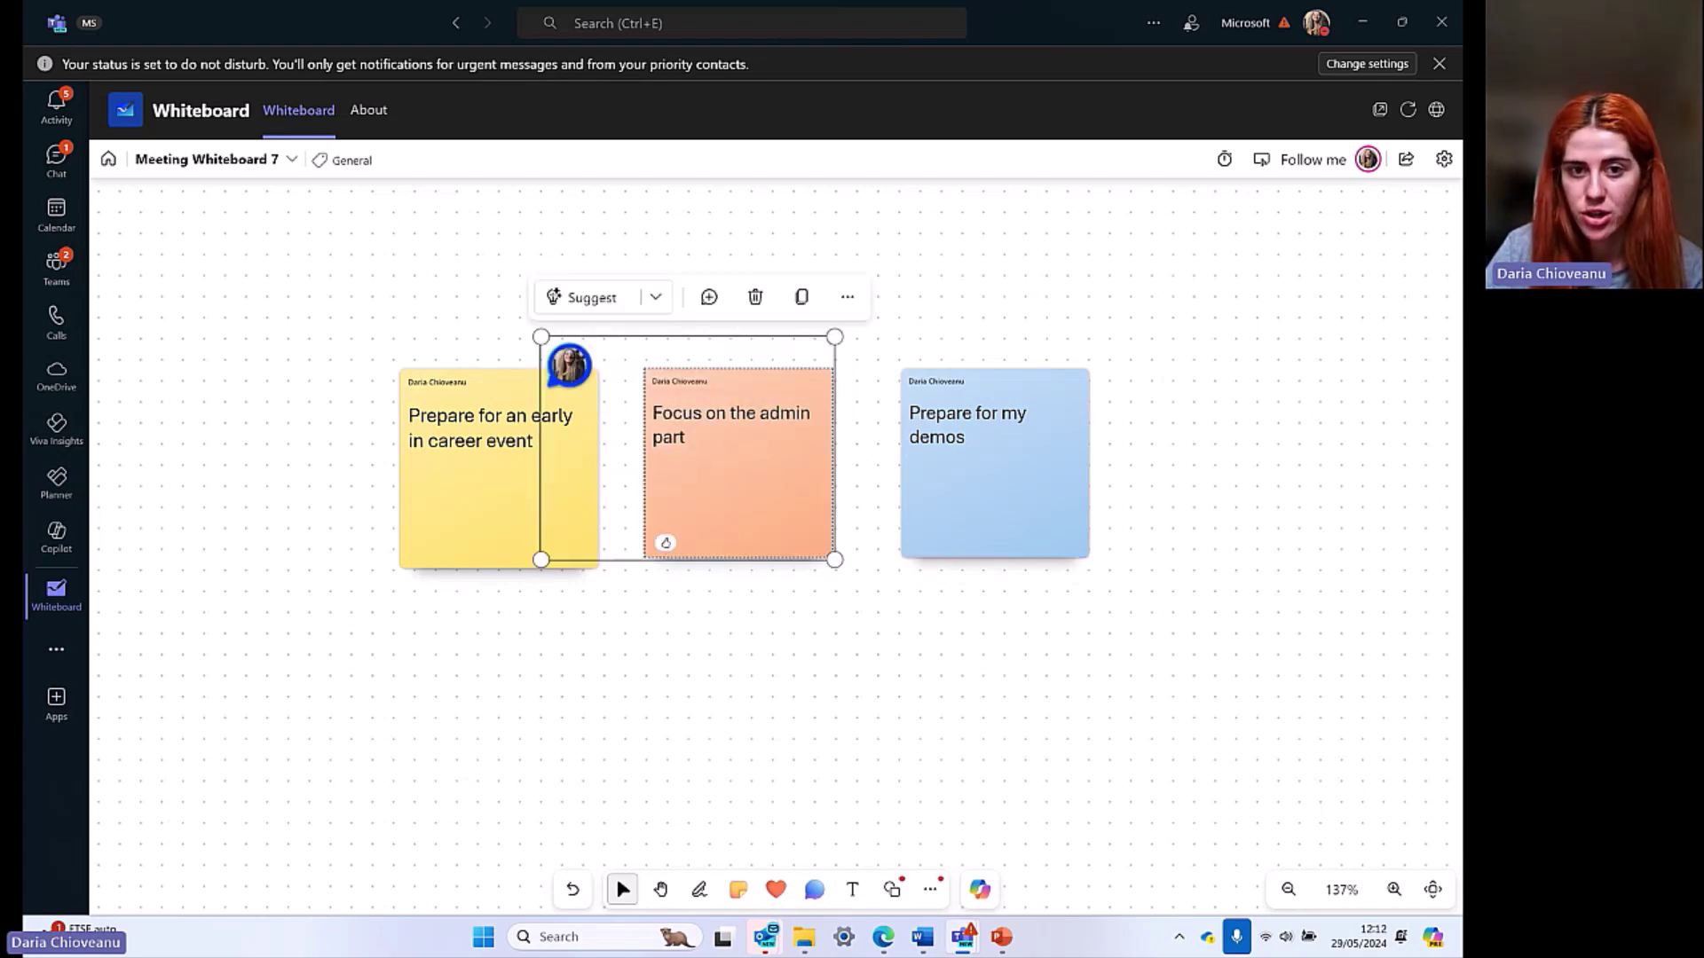
pyautogui.click(628, 755)
pyautogui.scroll(3, 609, 485)
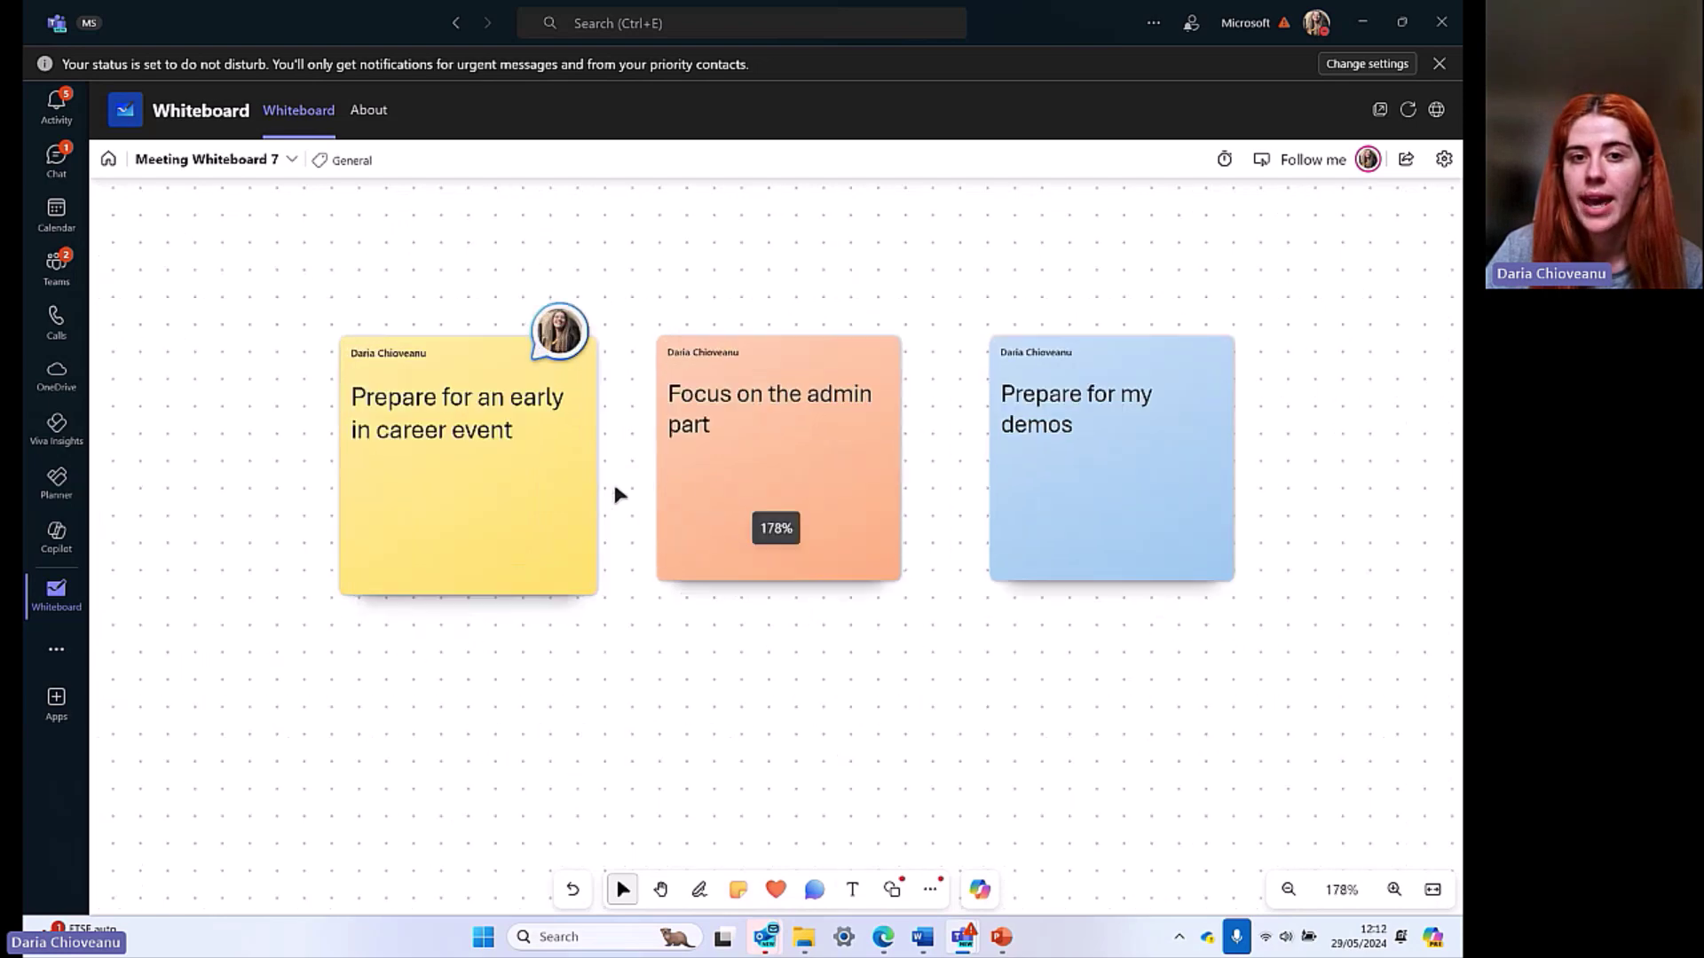
pyautogui.click(560, 336)
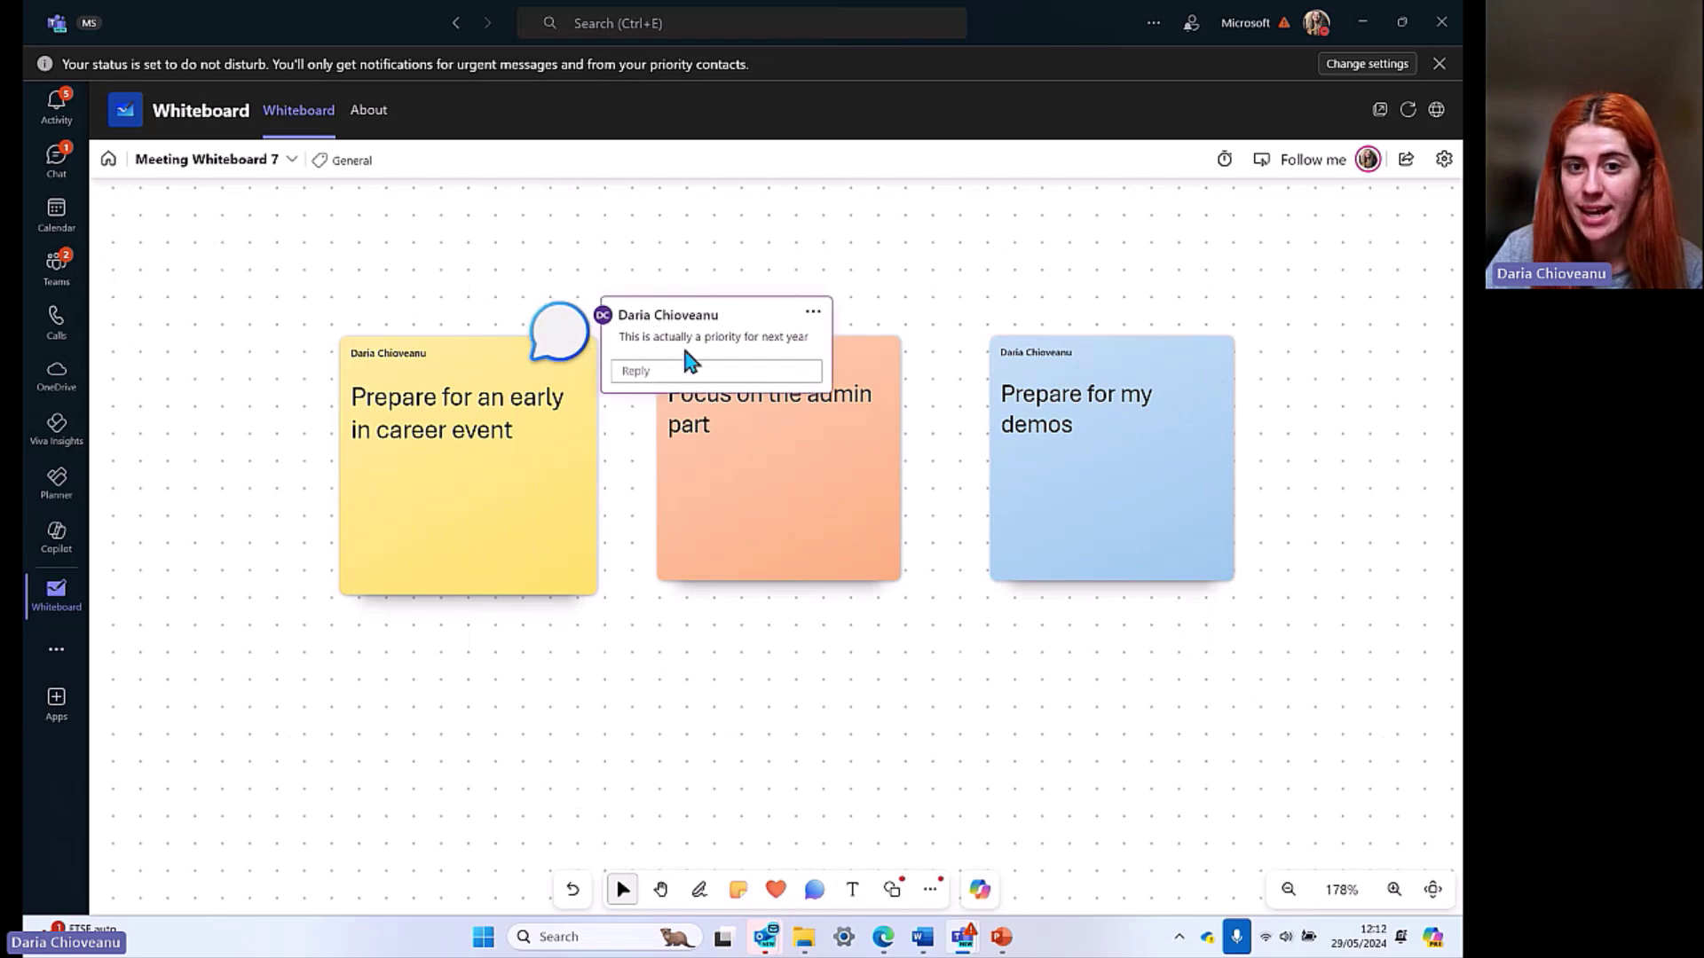
pyautogui.click(675, 371)
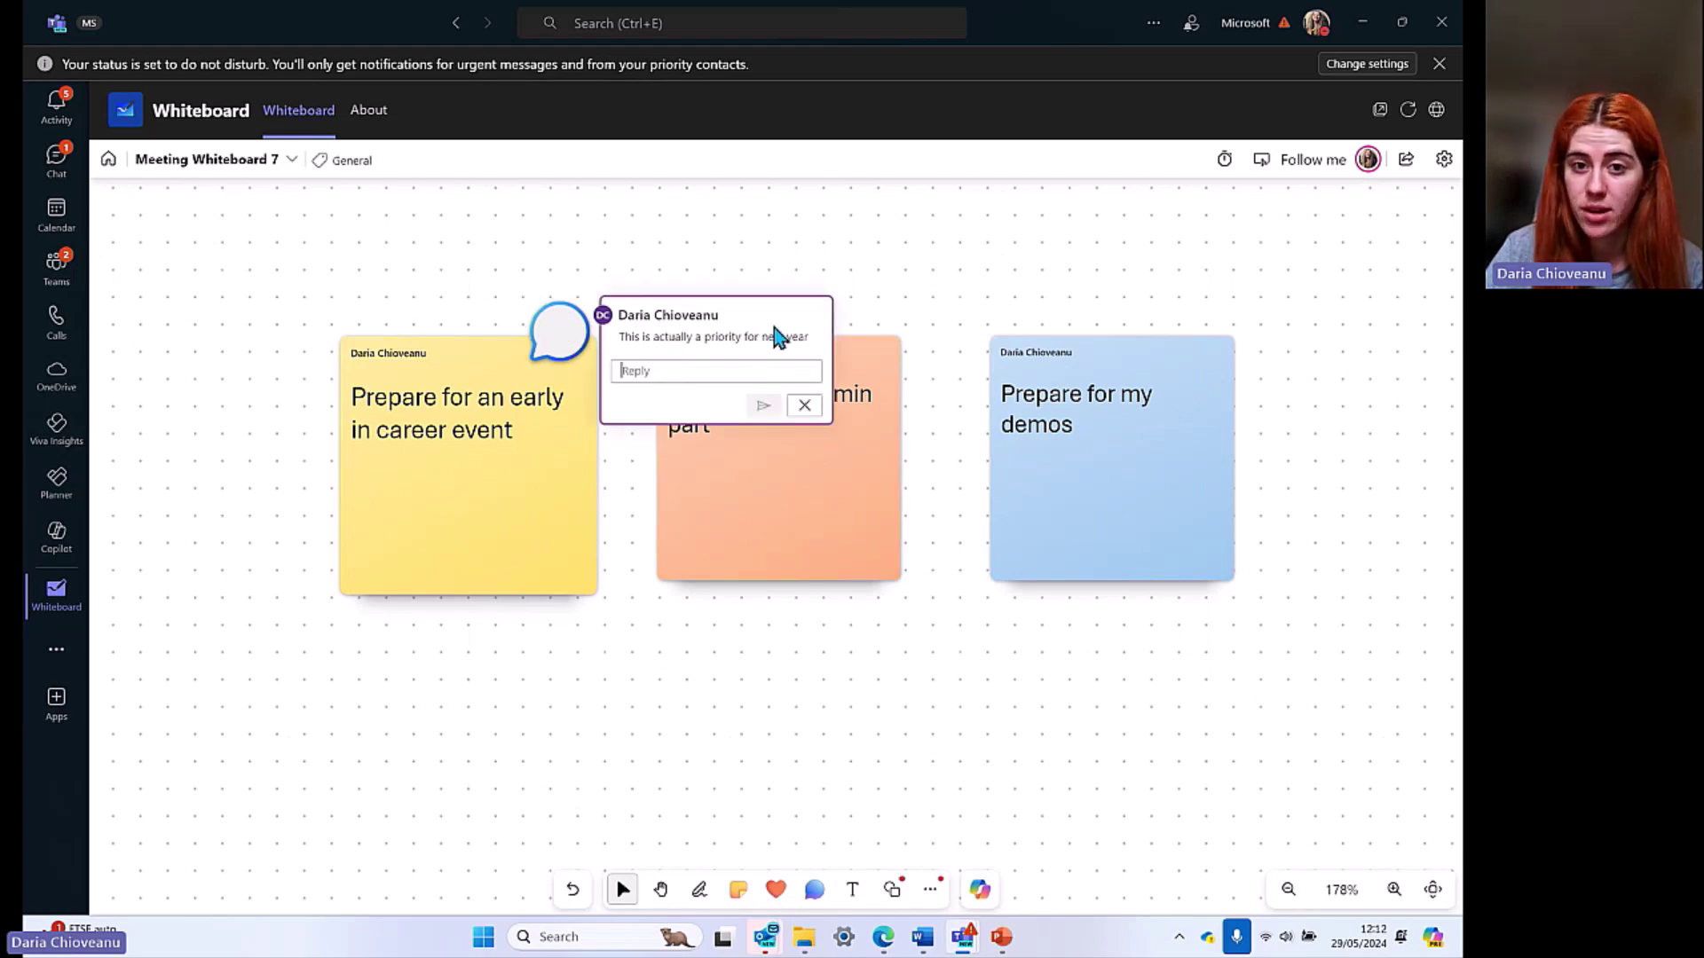
pyautogui.click(805, 406)
pyautogui.click(811, 313)
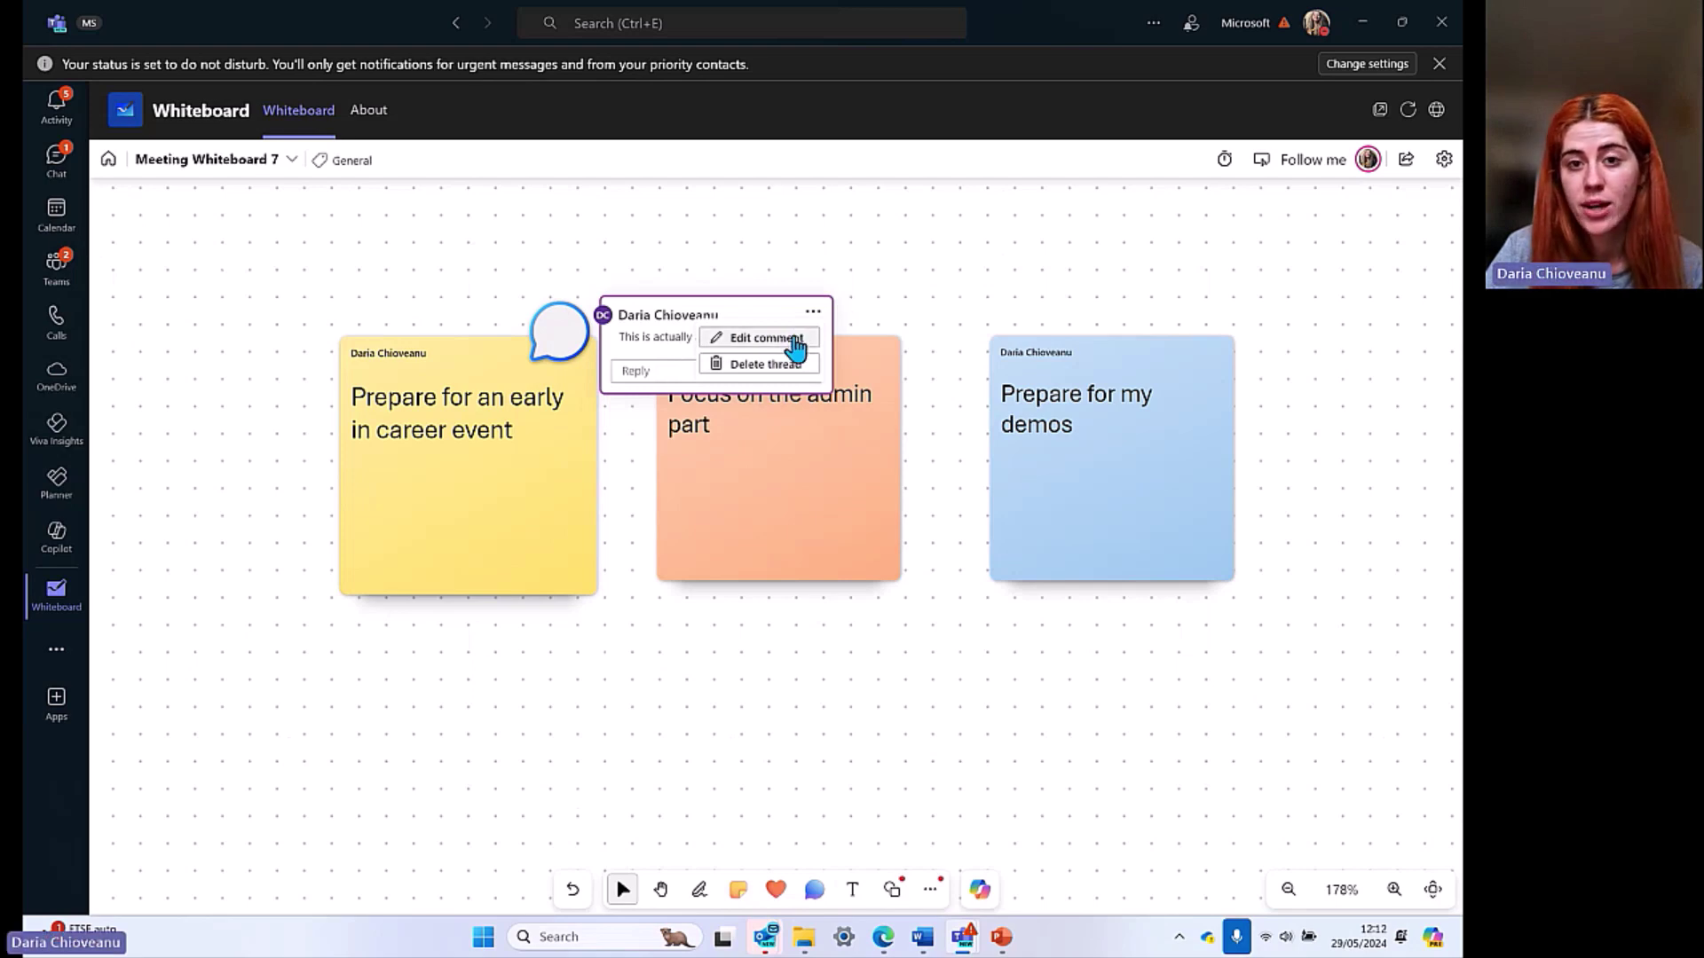
pyautogui.click(791, 364)
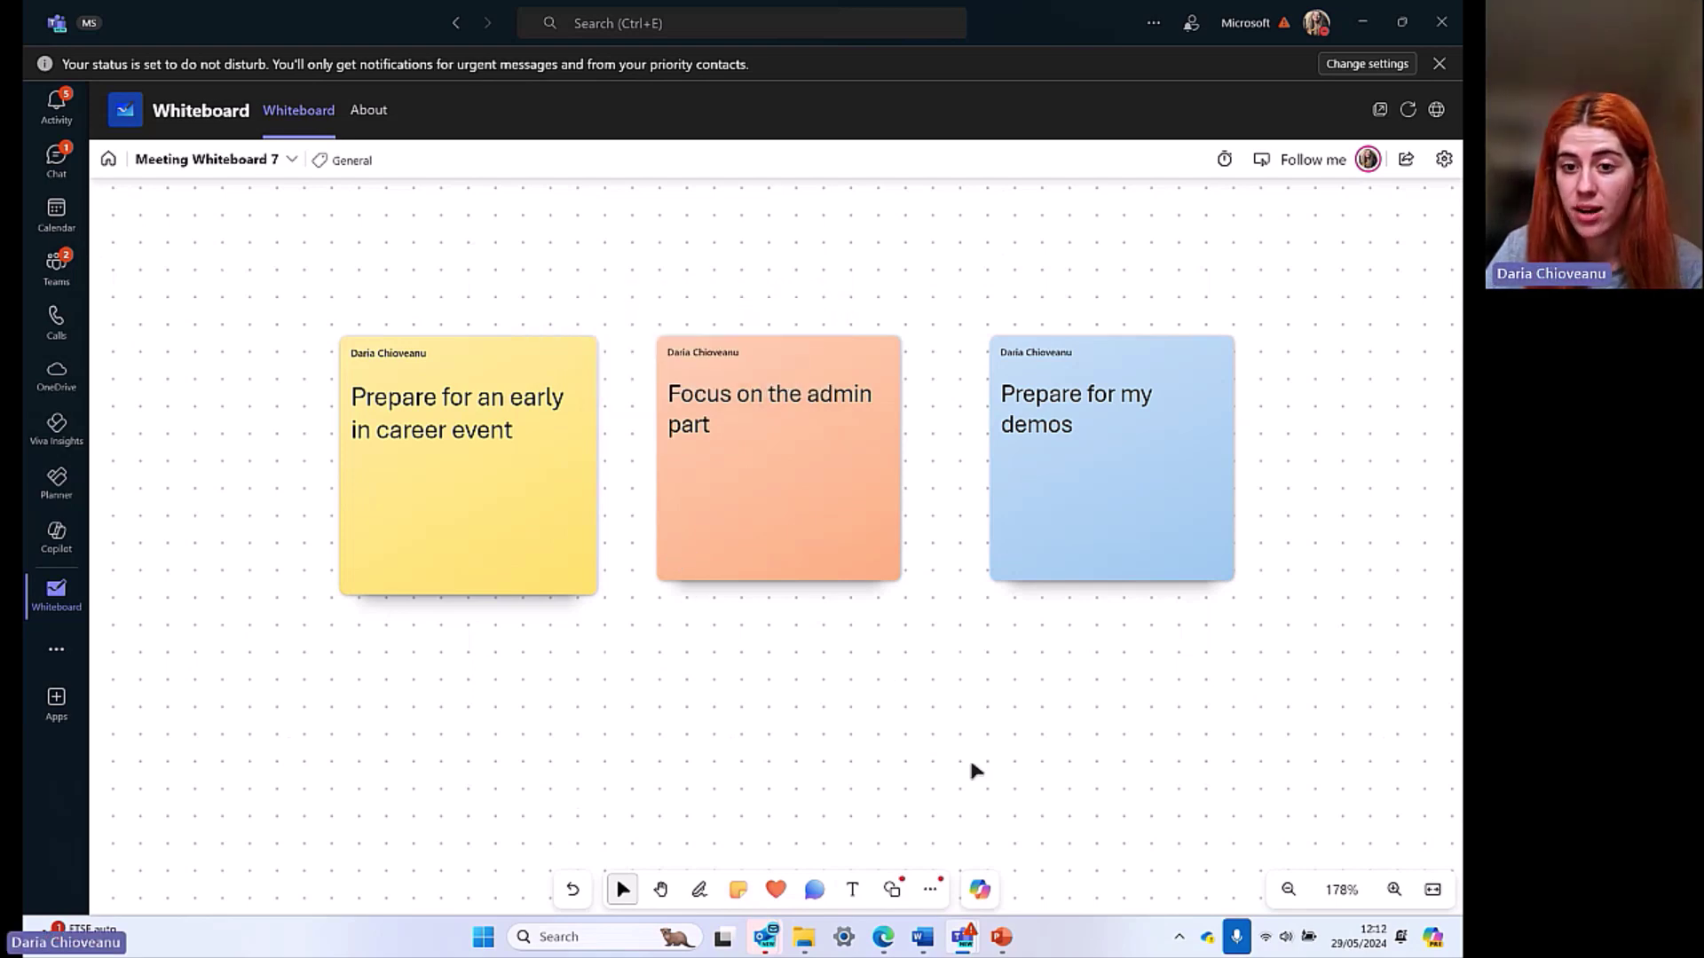
pyautogui.click(852, 889)
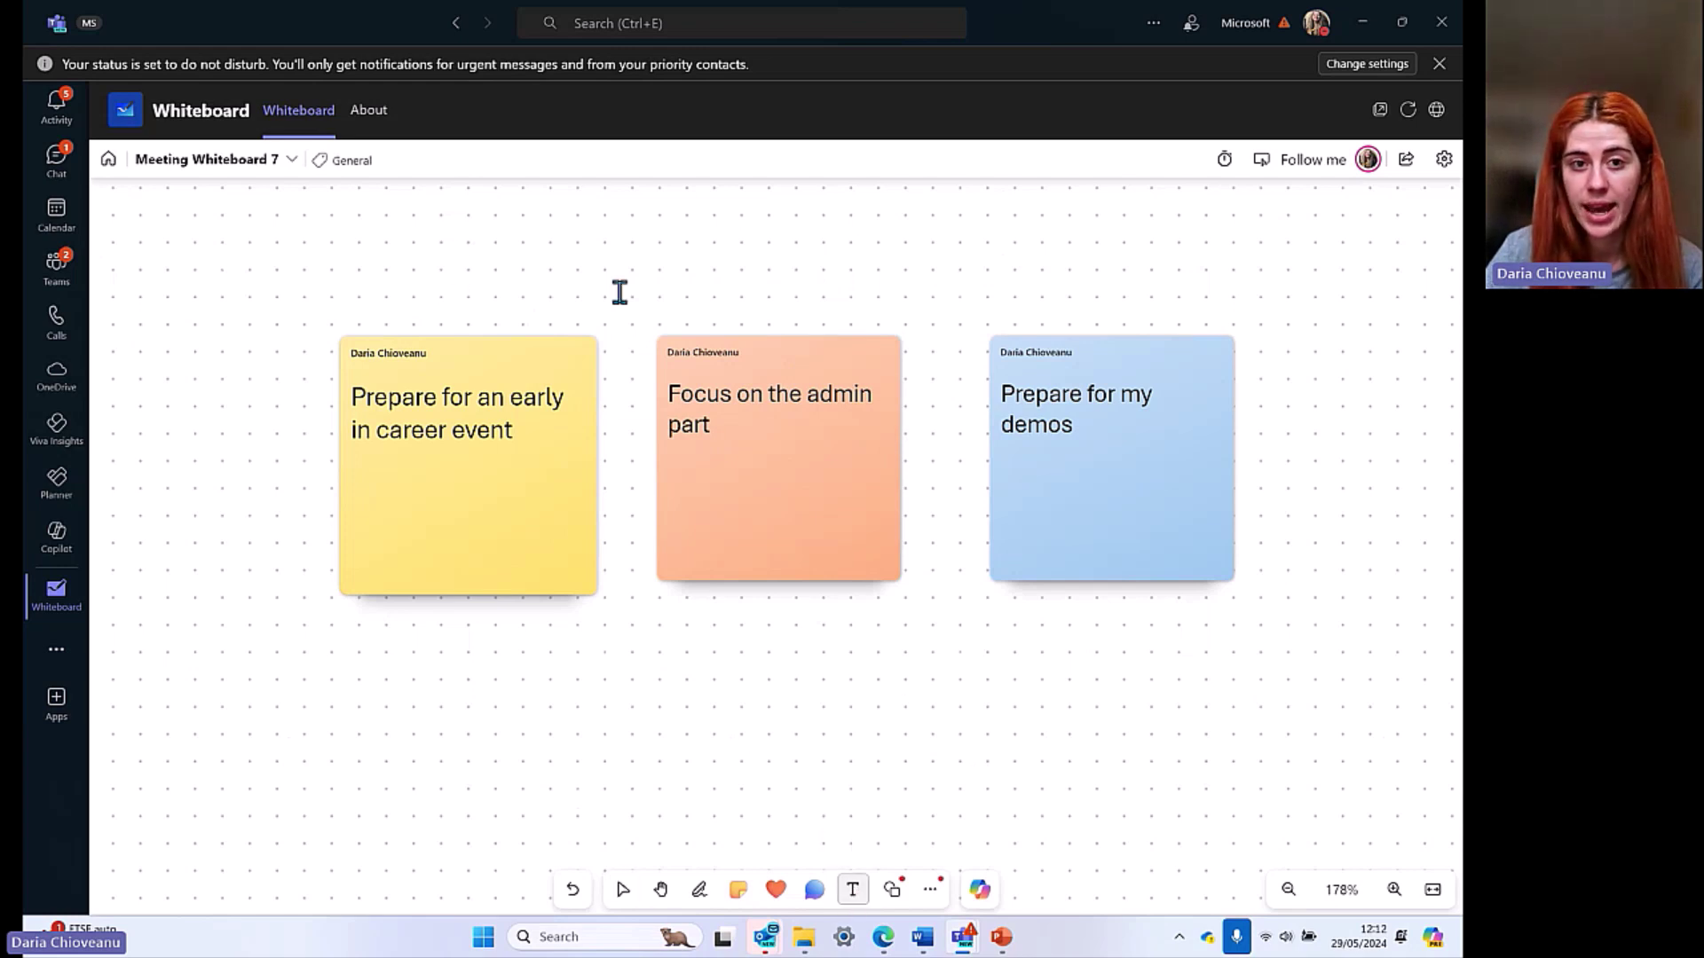
pyautogui.click(657, 289)
pyautogui.click(488, 236)
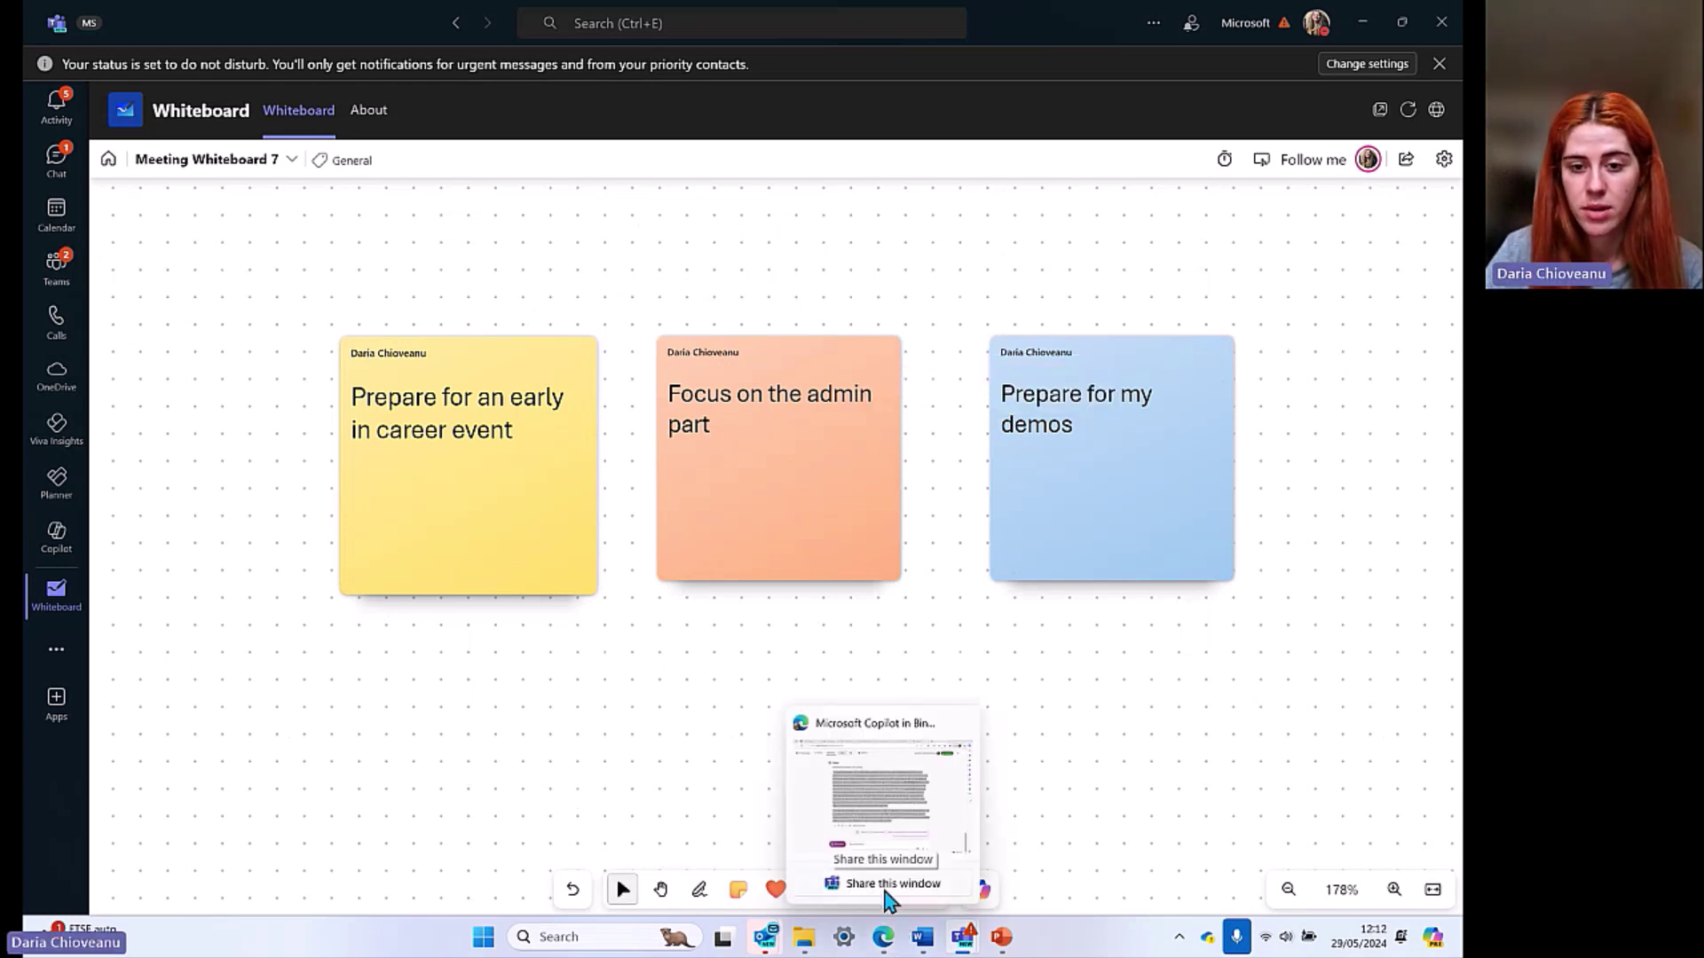
pyautogui.click(852, 889)
pyautogui.click(546, 268)
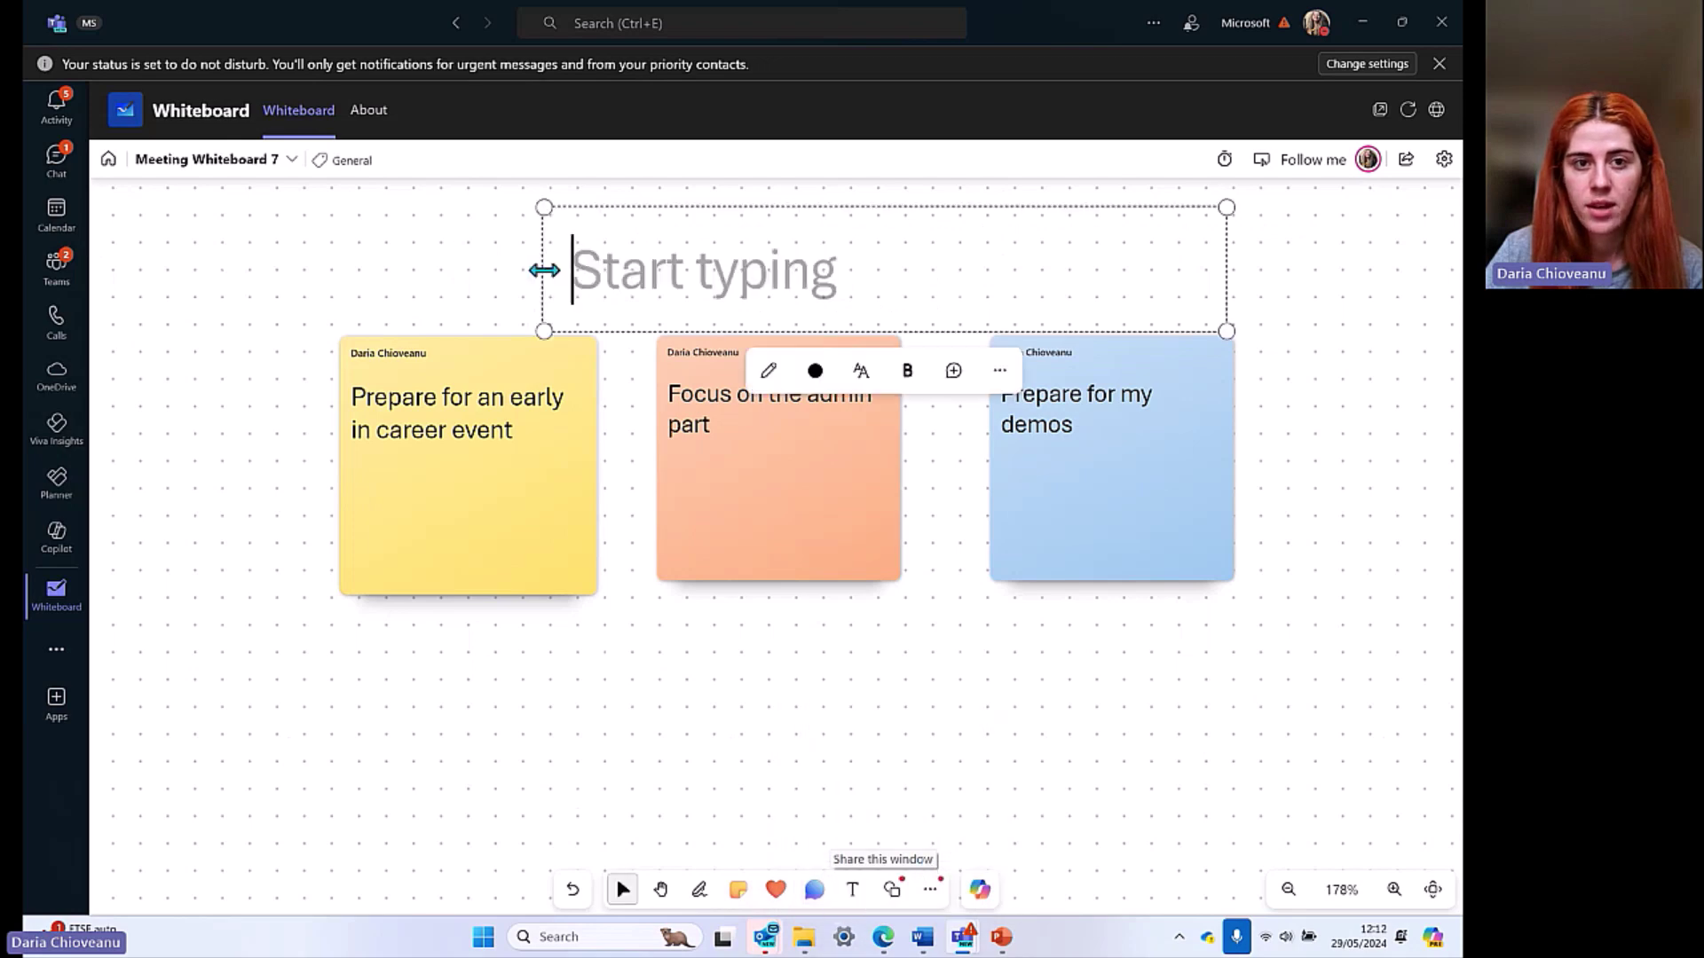
pyautogui.write('Daria')
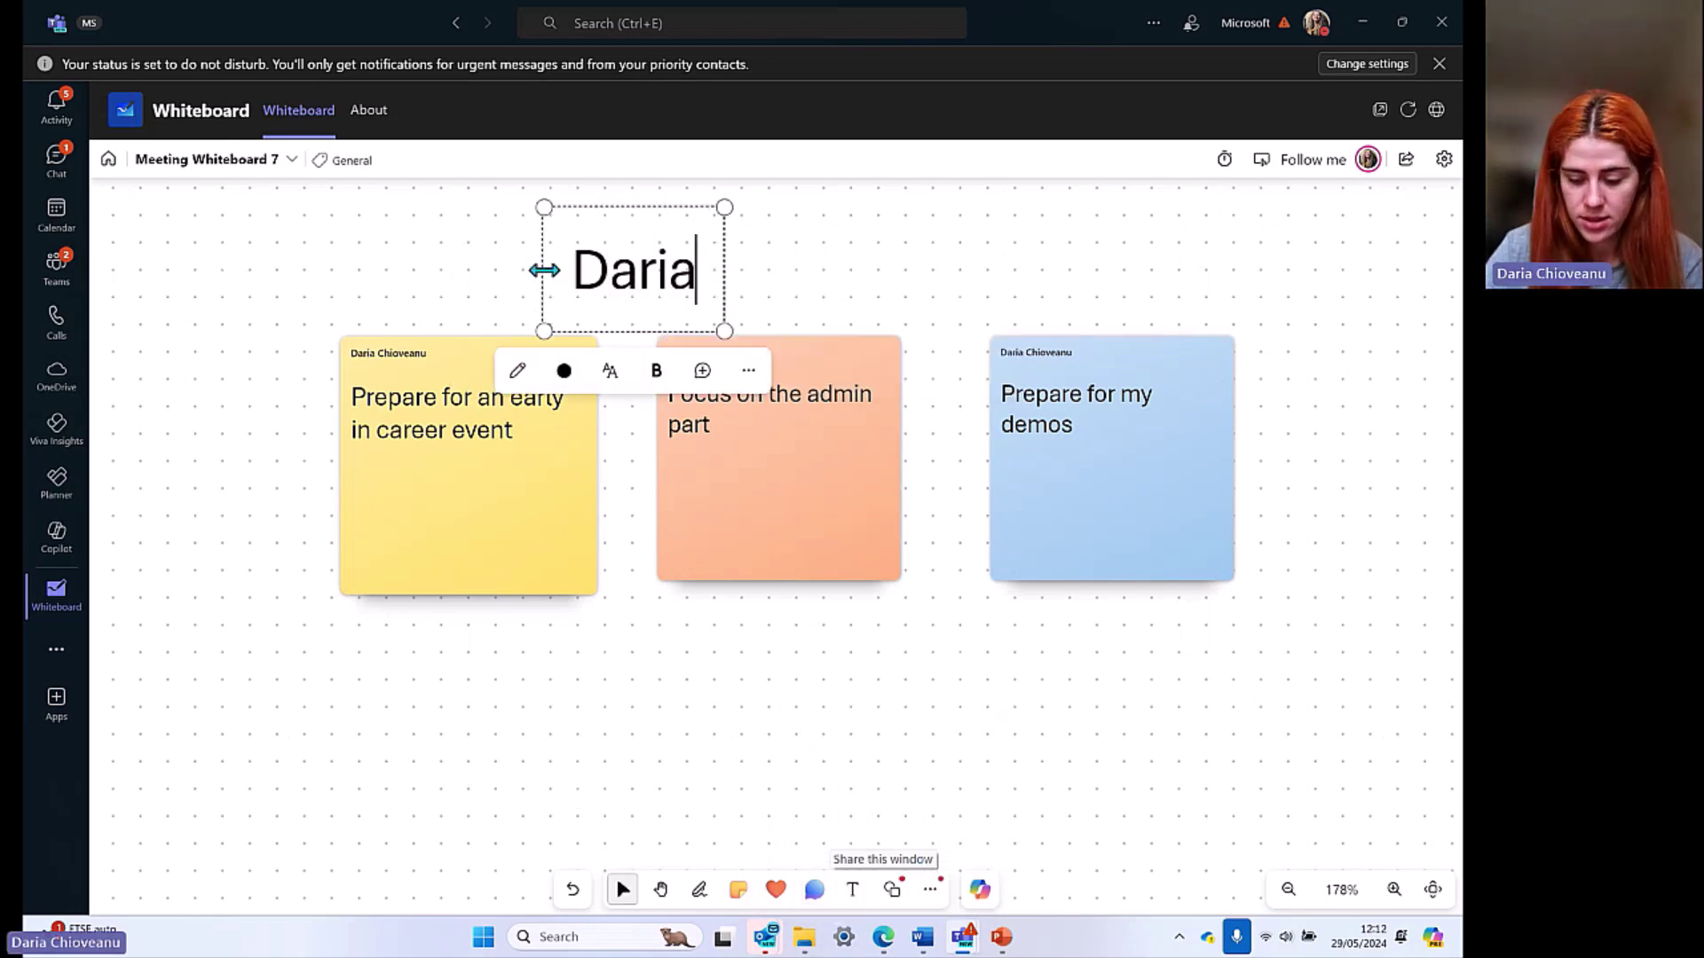
pyautogui.write("'s priorities")
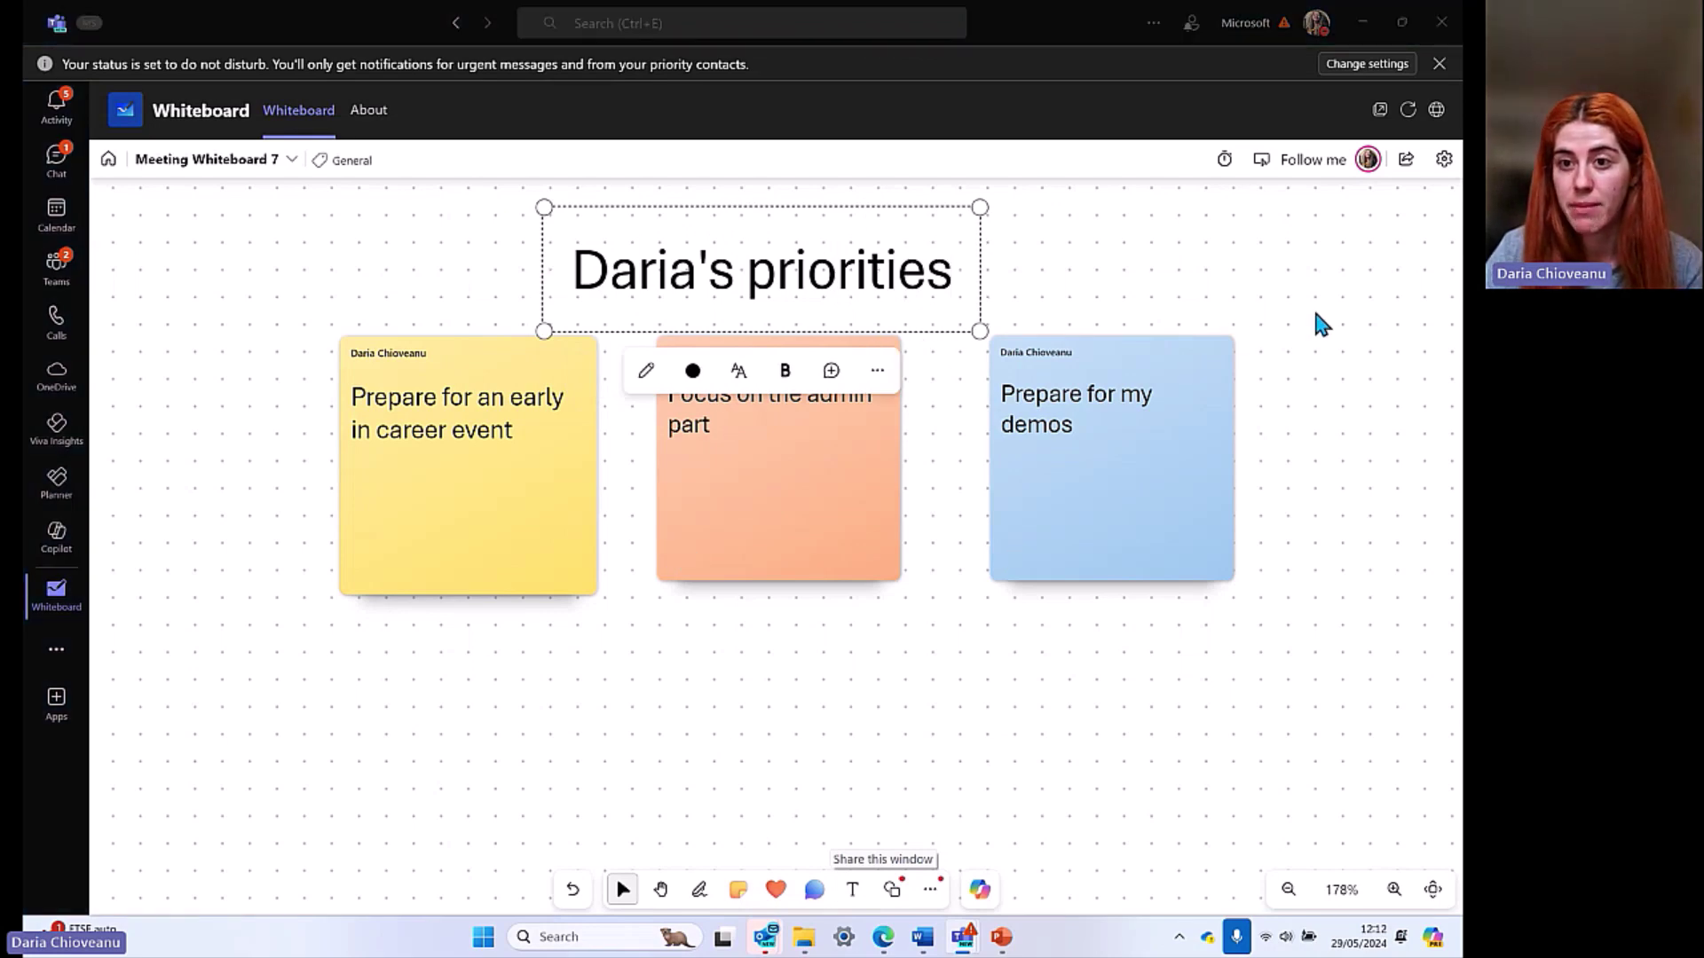
pyautogui.click(938, 632)
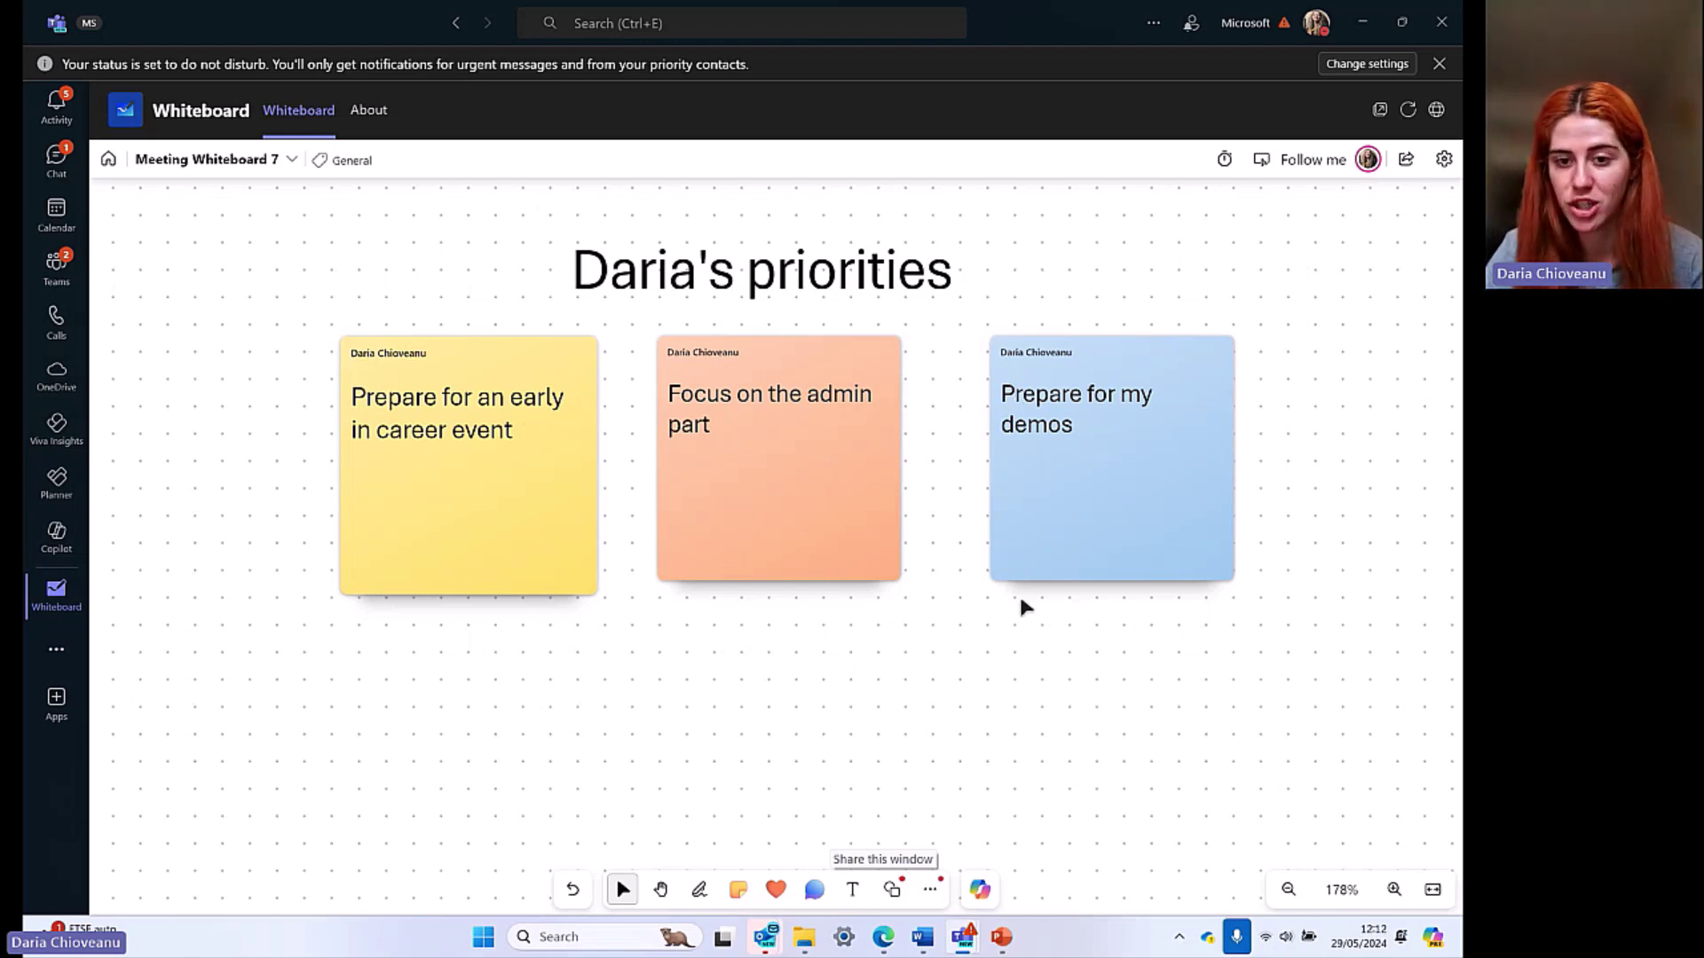
# Step: Place a blue circle below the yellow note, shrink it and nudge it left
pyautogui.click(892, 889)
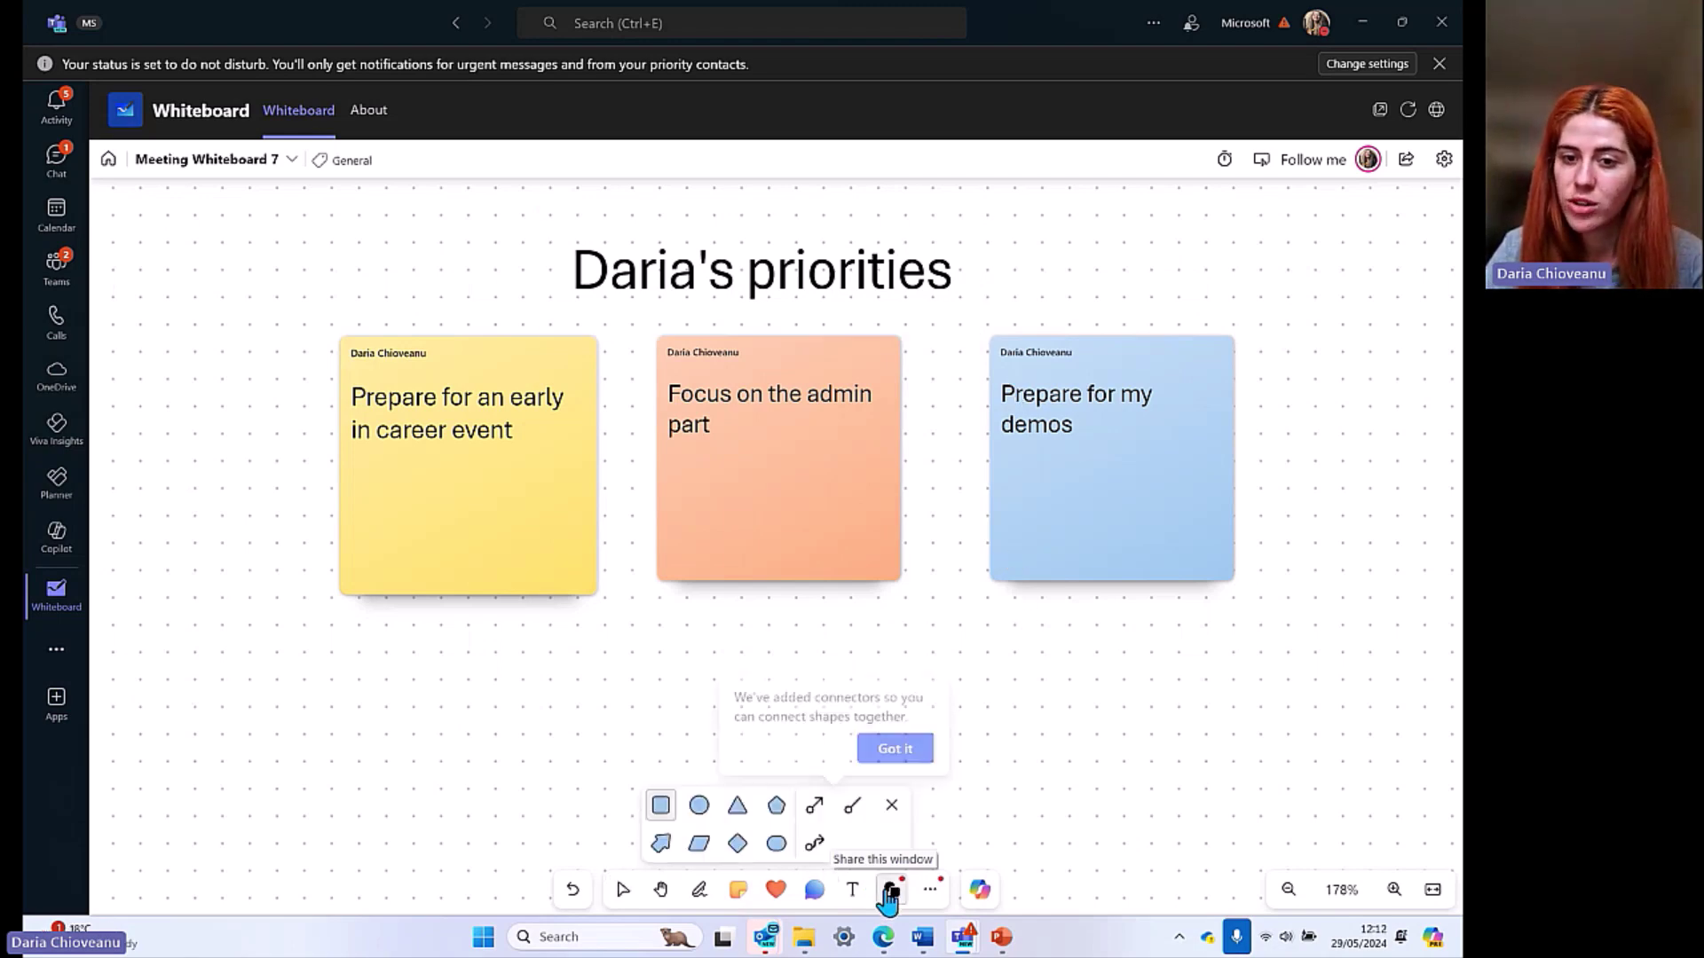
pyautogui.click(699, 805)
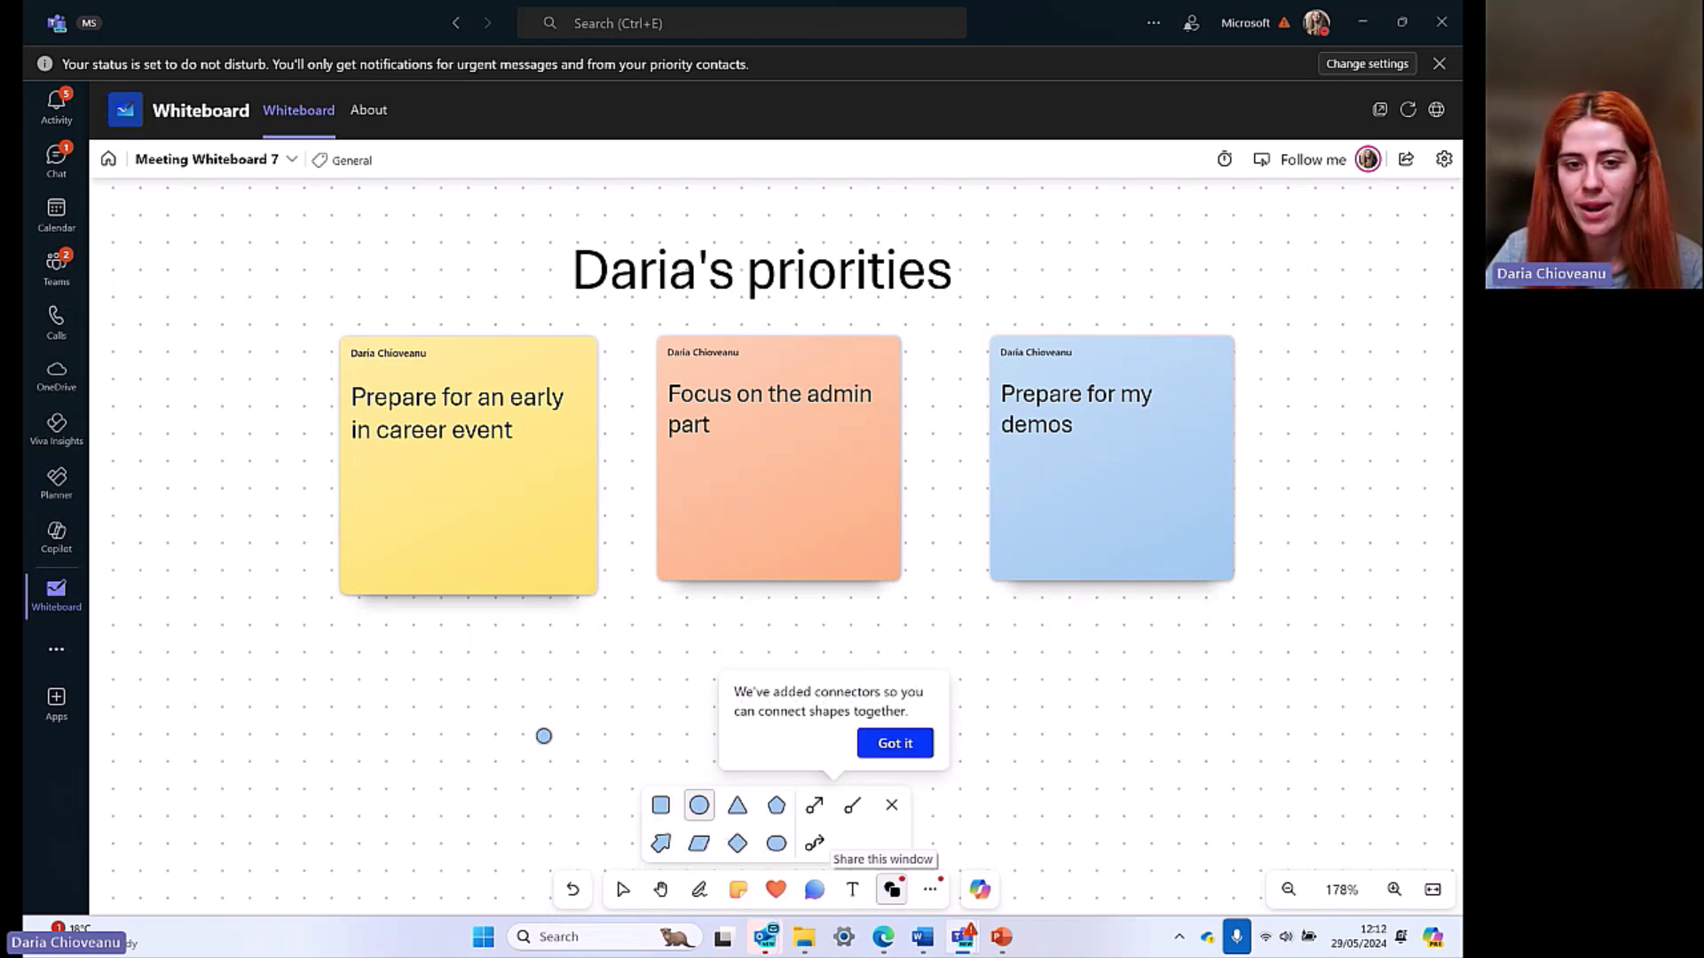
pyautogui.click(544, 735)
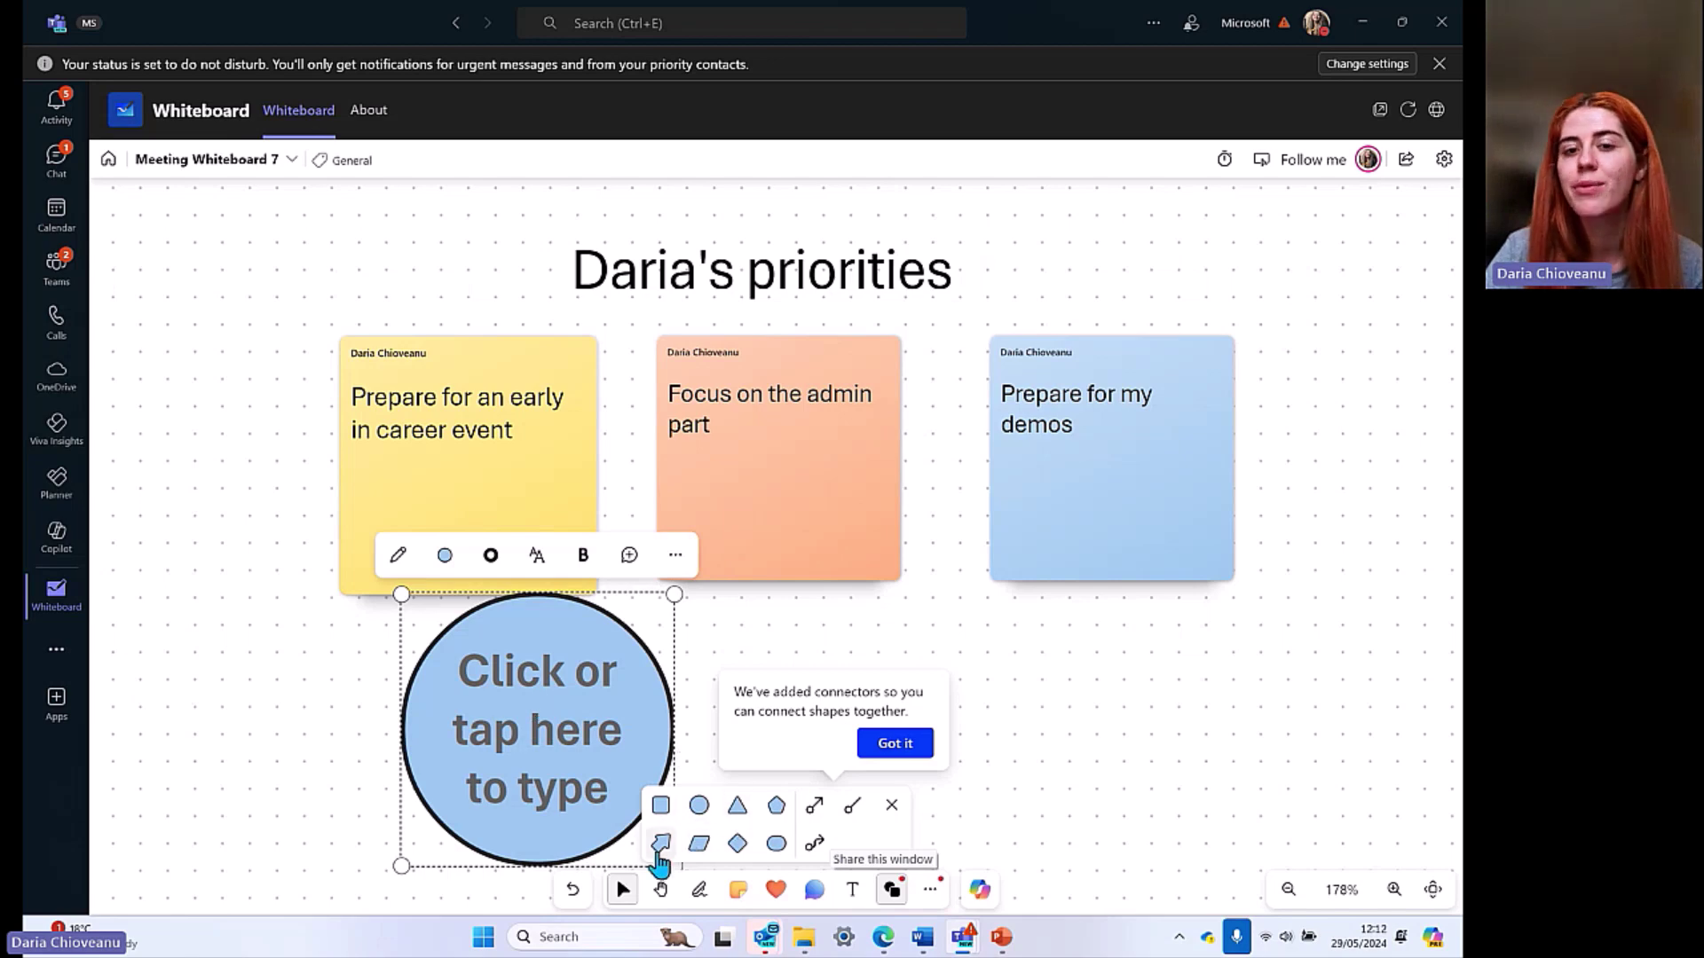
pyautogui.moveTo(675, 594); pyautogui.dragTo(635, 635)
pyautogui.moveTo(543, 675); pyautogui.dragTo(503, 669)
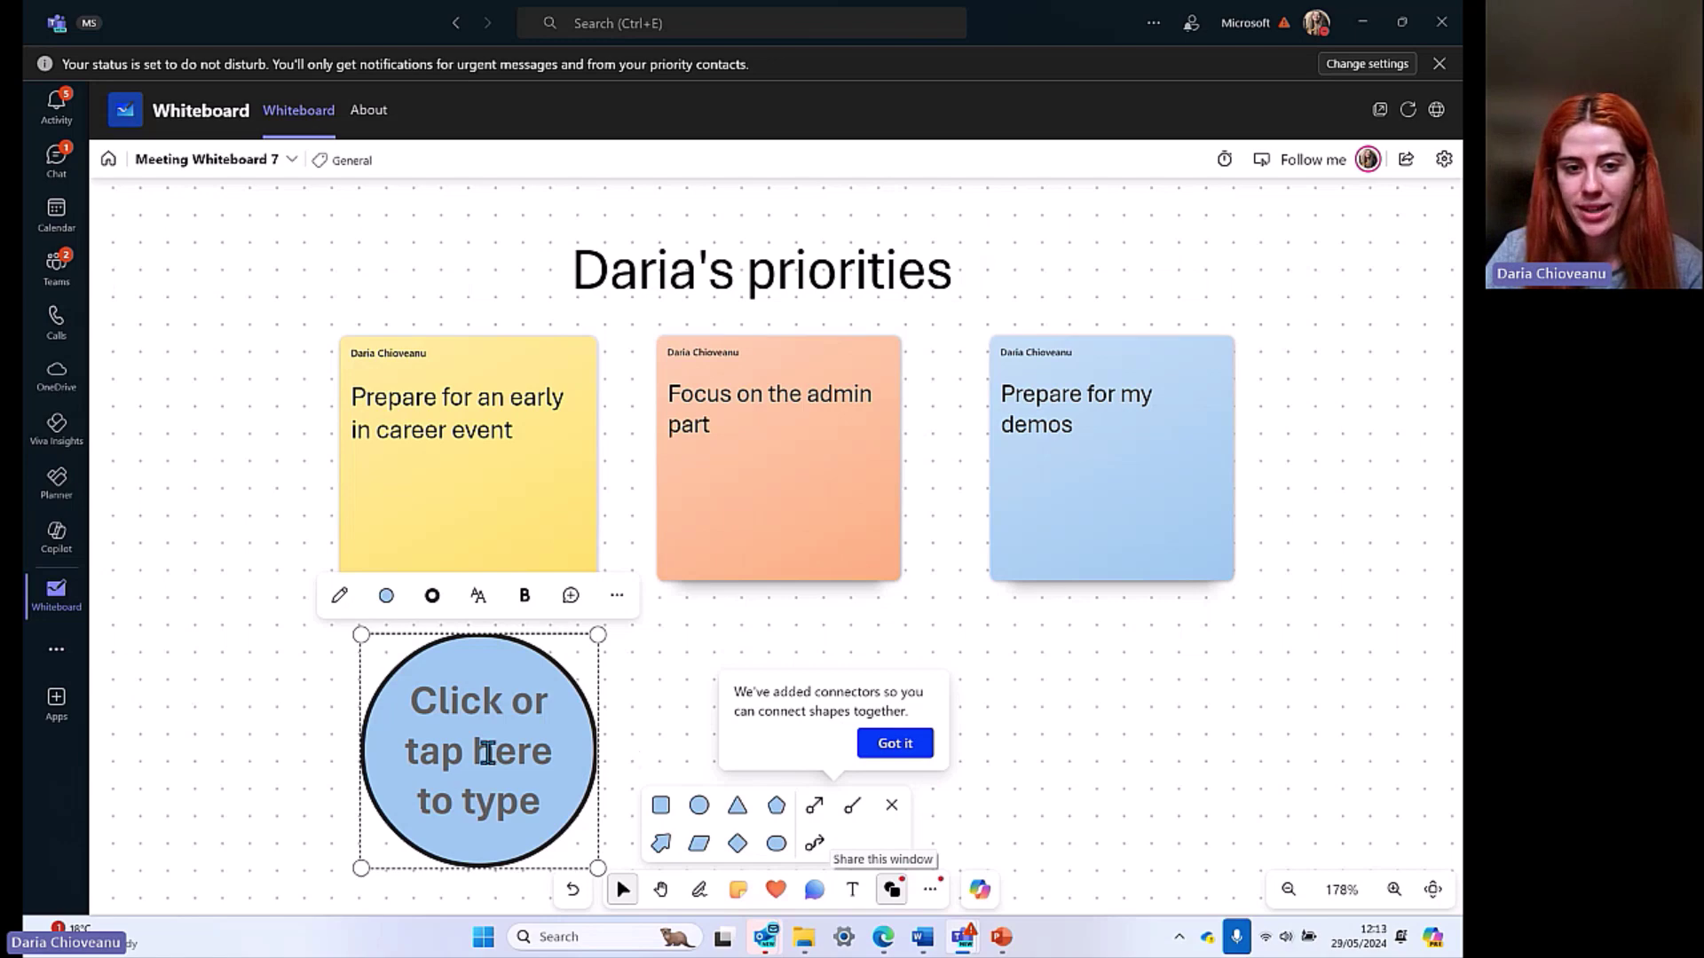
# Step: Write 'Learn for a new certification' inside the circle and dismiss the popups that appear
pyautogui.click(486, 749)
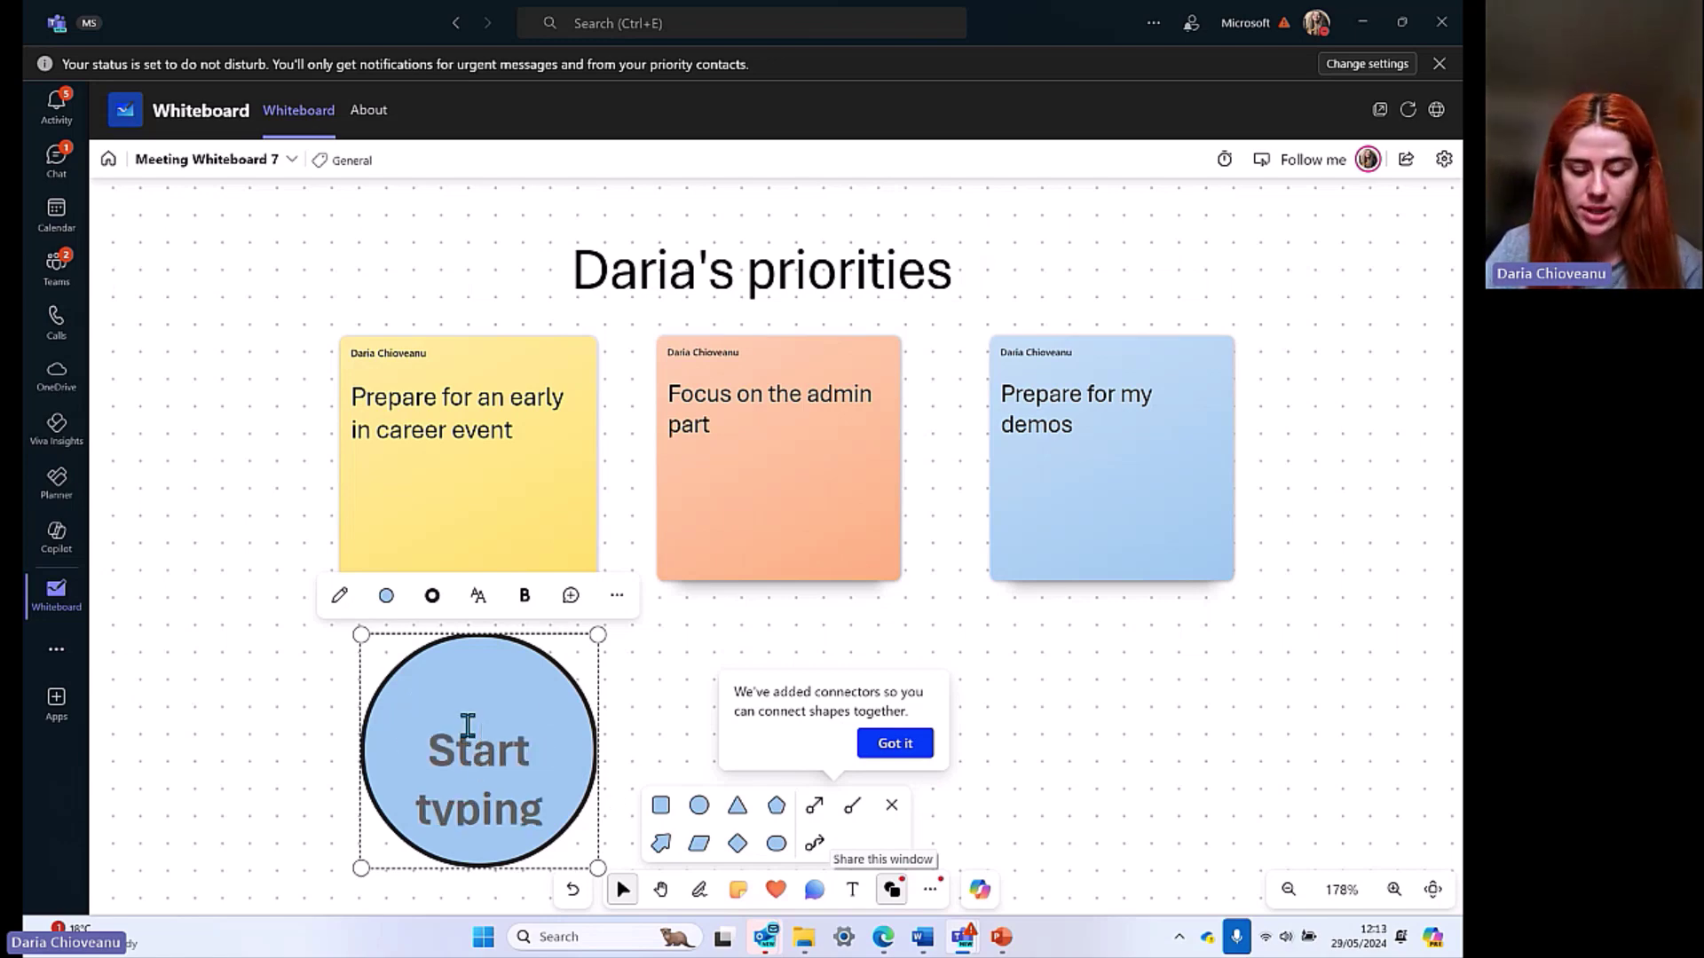
pyautogui.write('Learn')
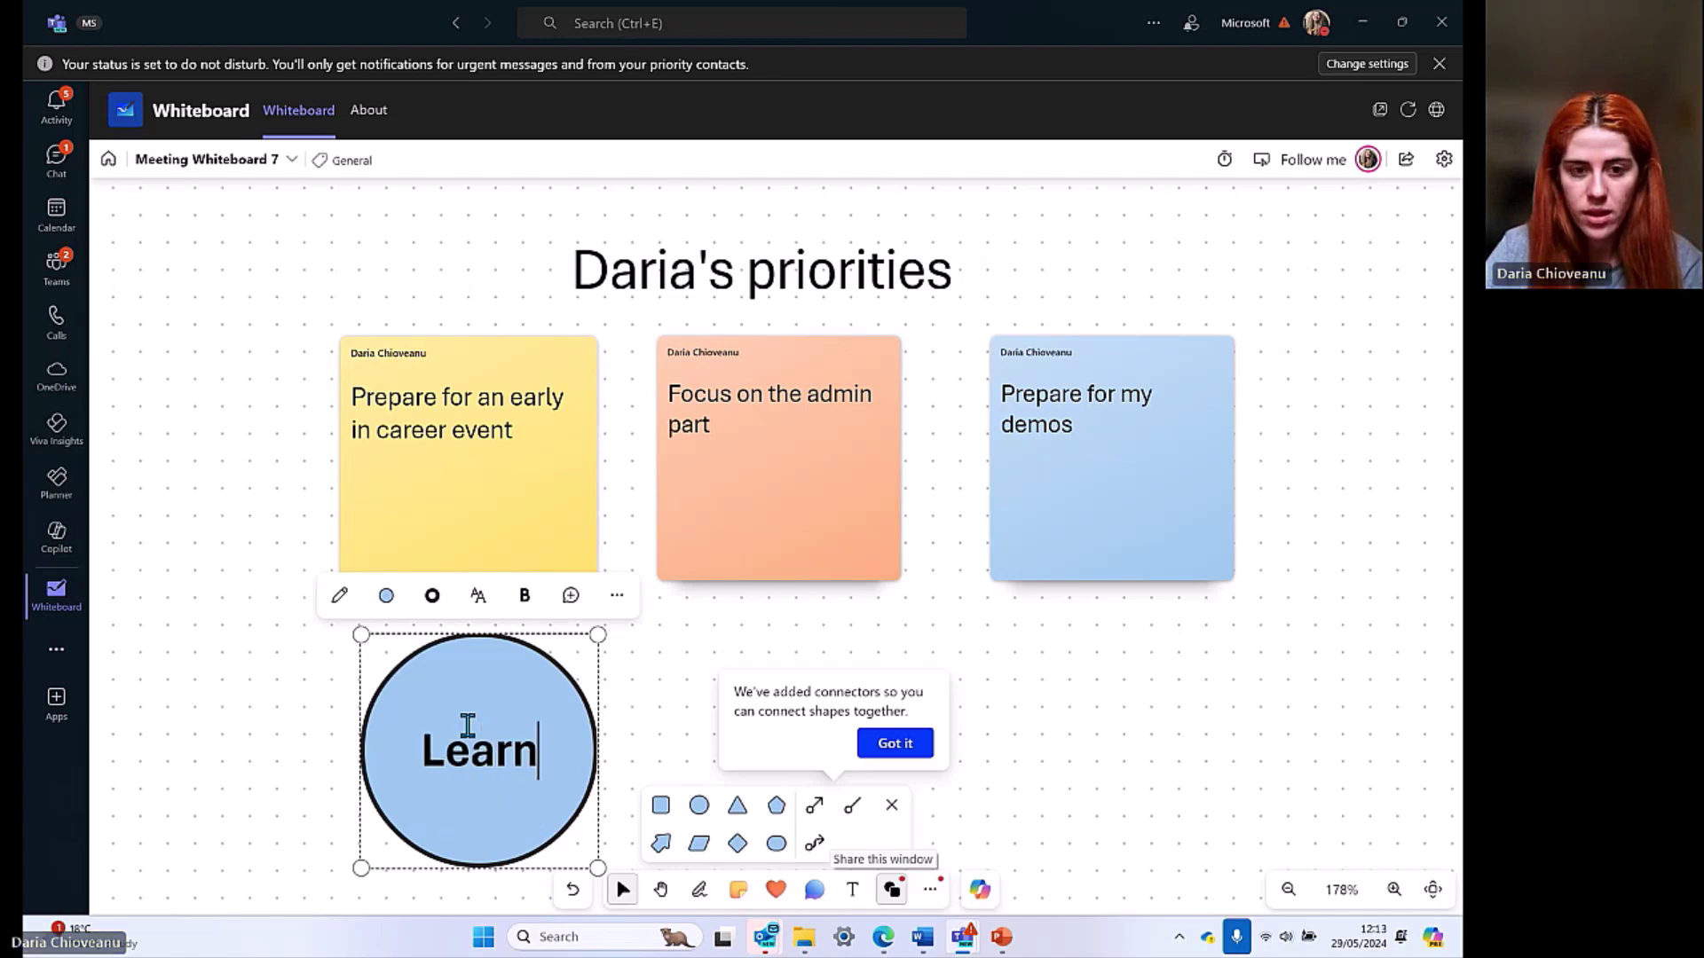
pyautogui.write(' for a new c')
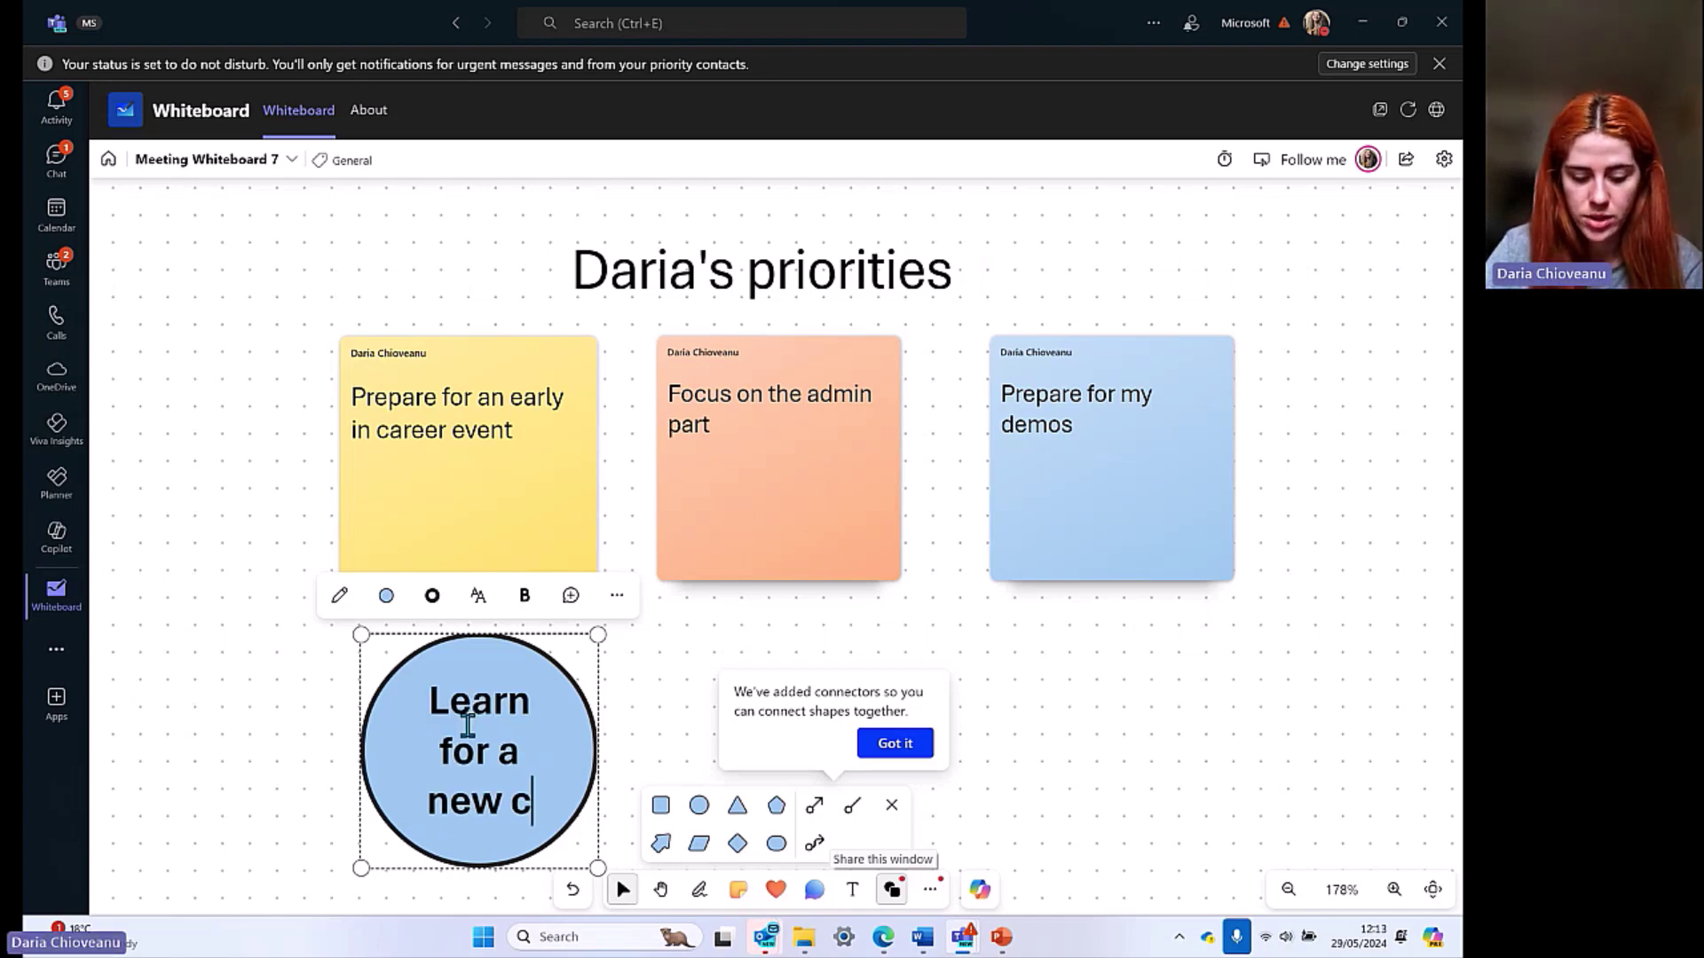
pyautogui.write('ertificst')
pyautogui.press('BackSpace')
pyautogui.press('BackSpace')
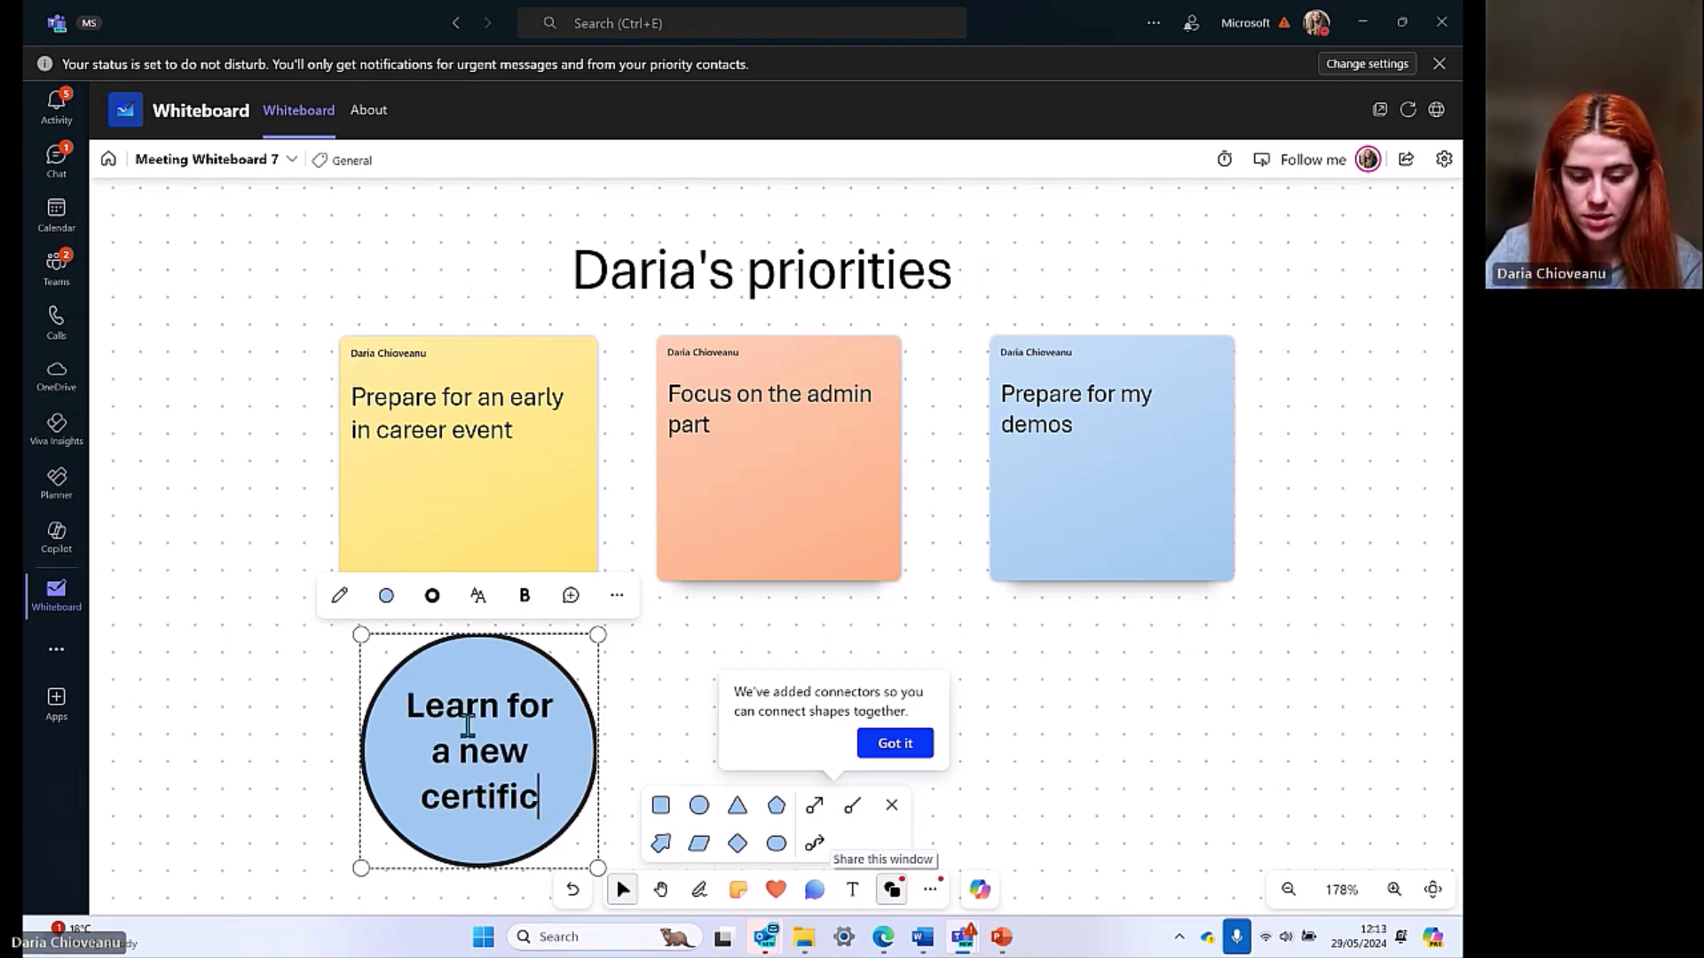
pyautogui.write('ations')
pyautogui.press('BackSpace')
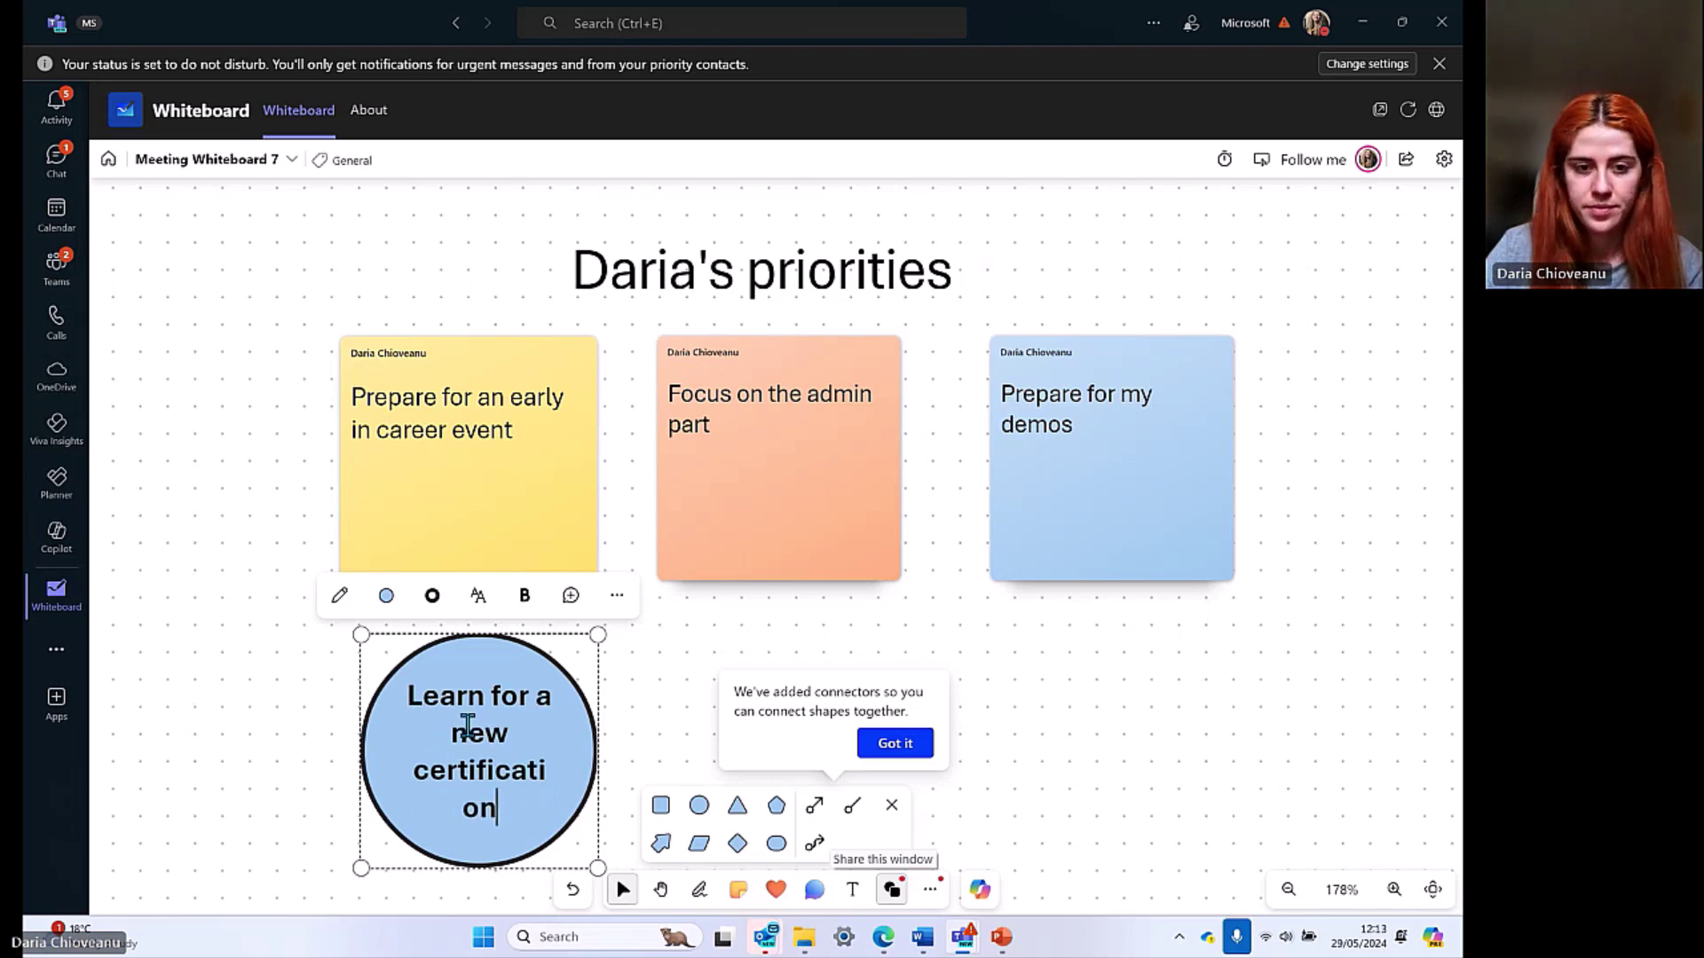
pyautogui.moveTo(503, 818); pyautogui.dragTo(418, 684)
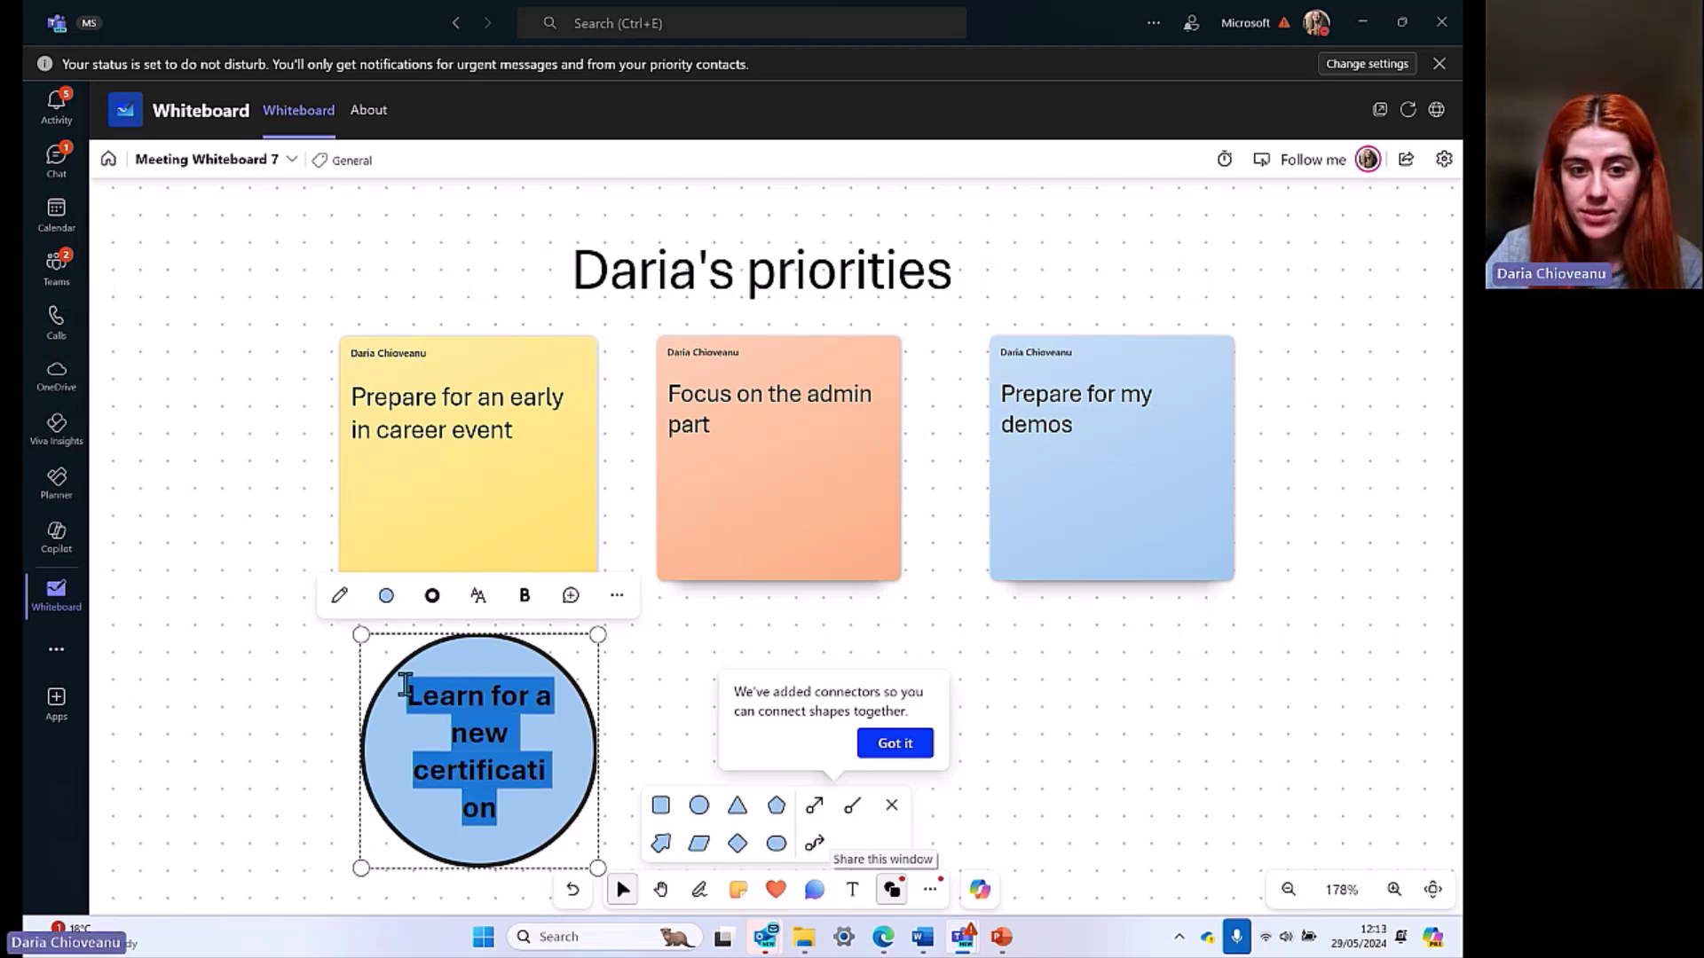
pyautogui.click(478, 605)
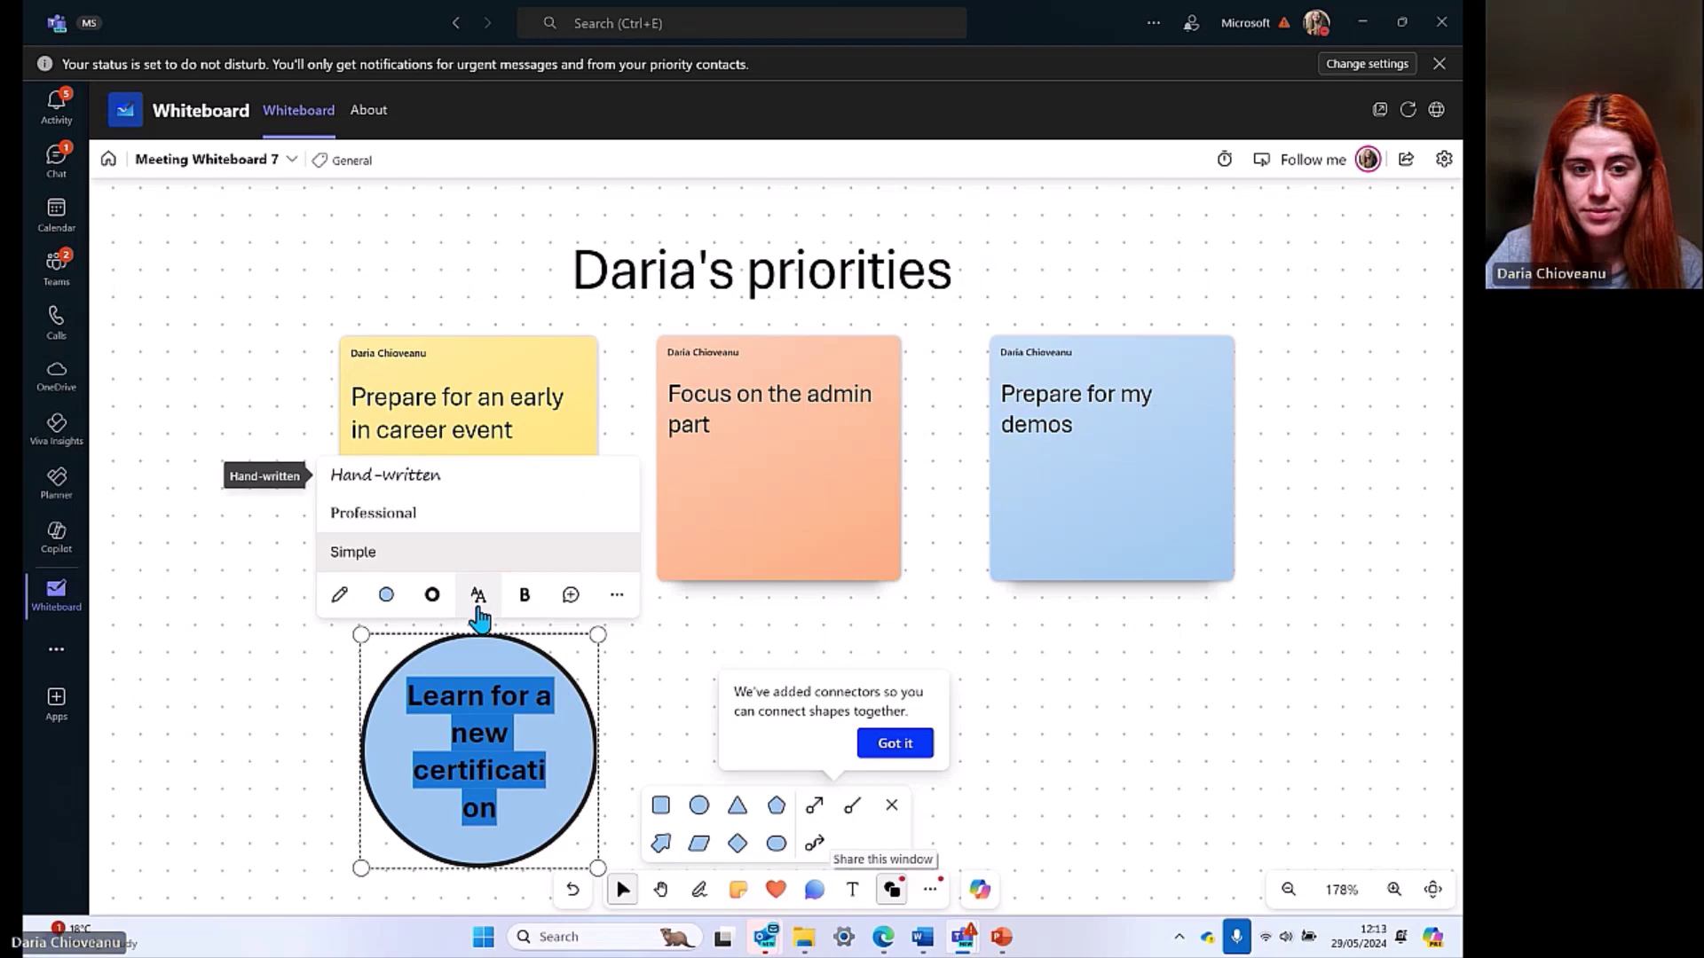
pyautogui.click(571, 603)
pyautogui.click(895, 744)
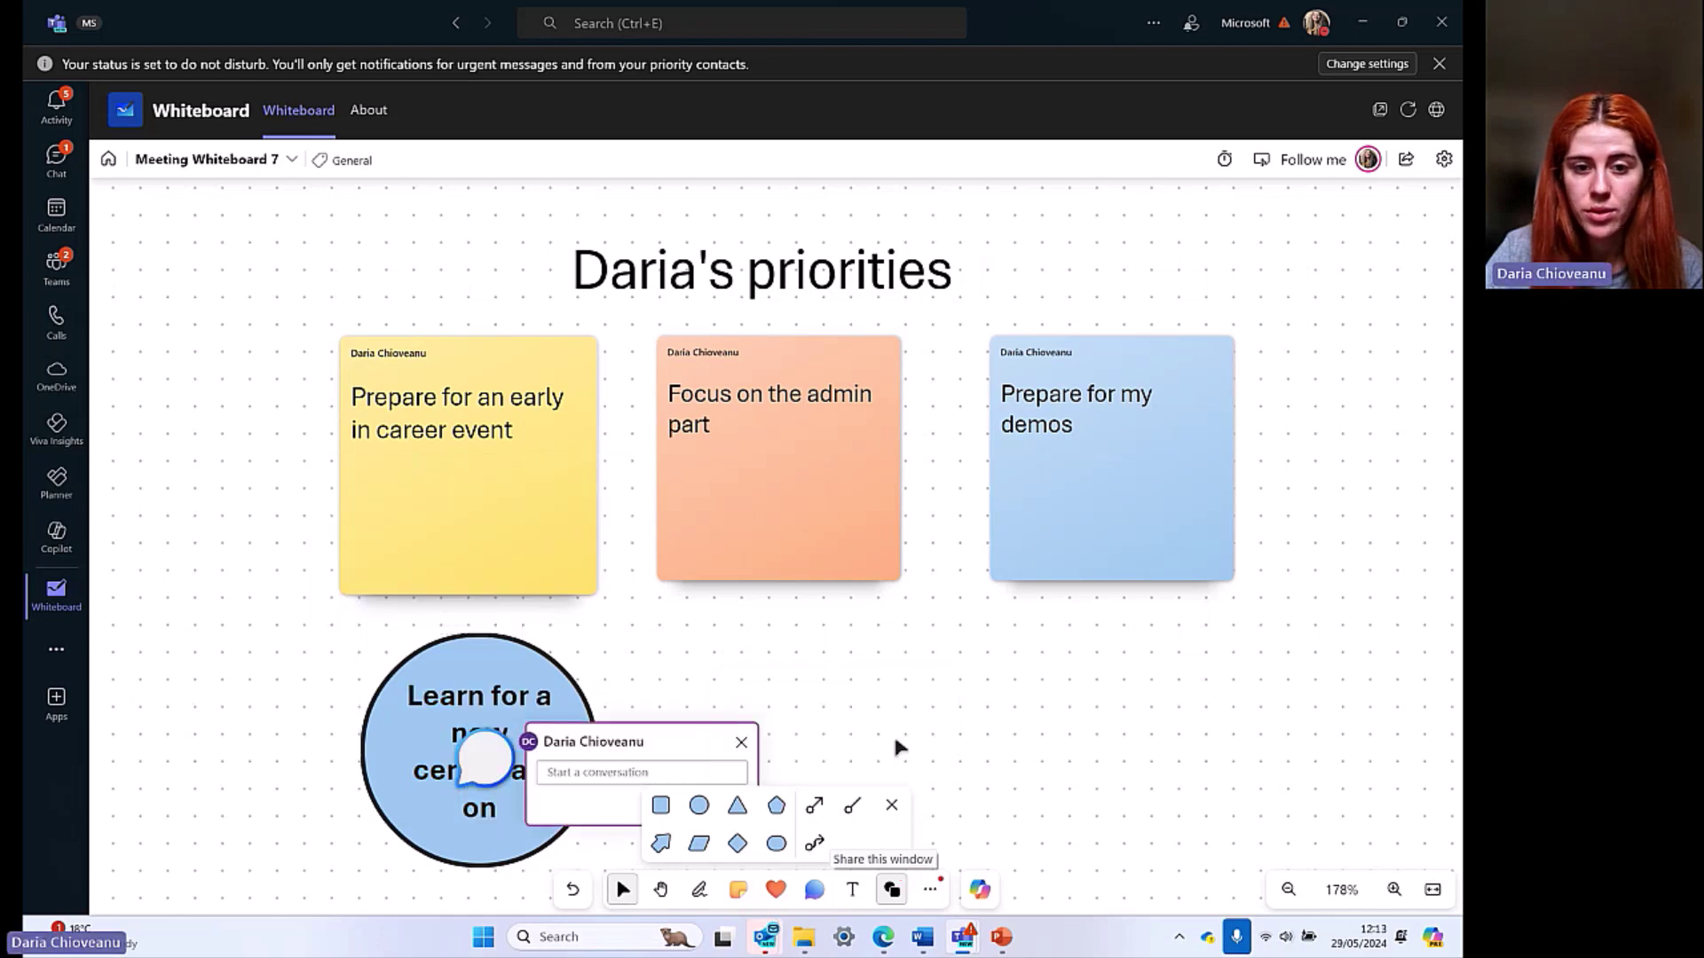
pyautogui.click(741, 742)
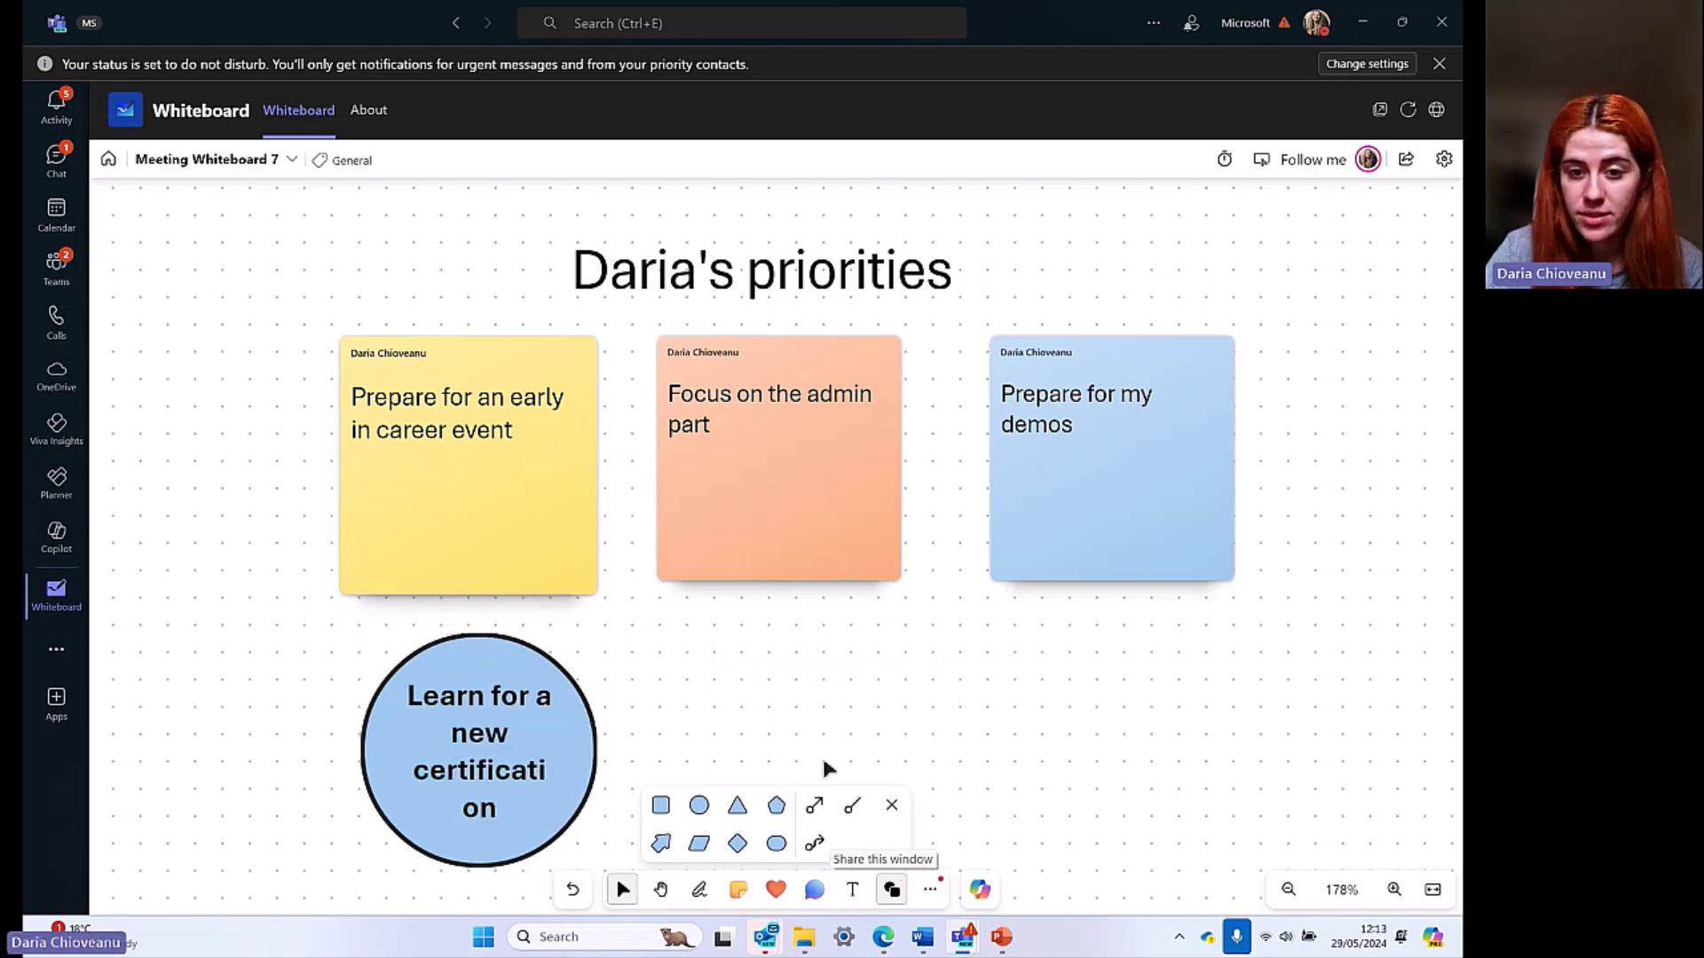
# Step: Close the shape and insert menus, then pan the board to an empty area
pyautogui.click(891, 805)
pyautogui.click(930, 891)
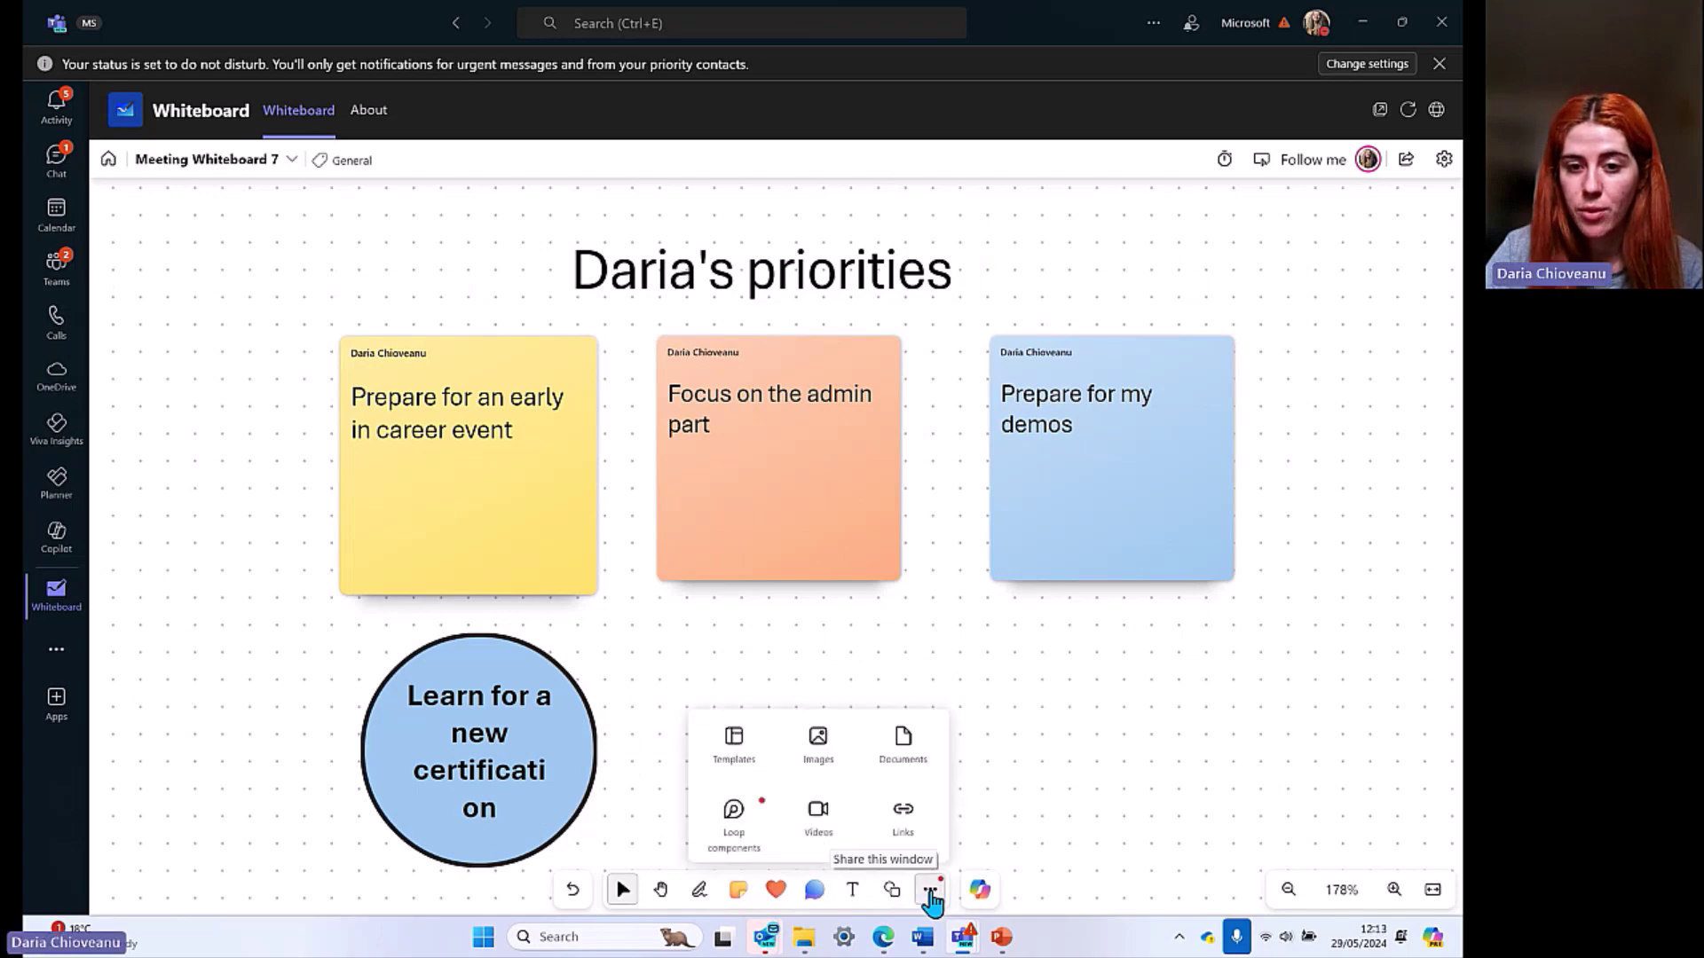
pyautogui.click(887, 636)
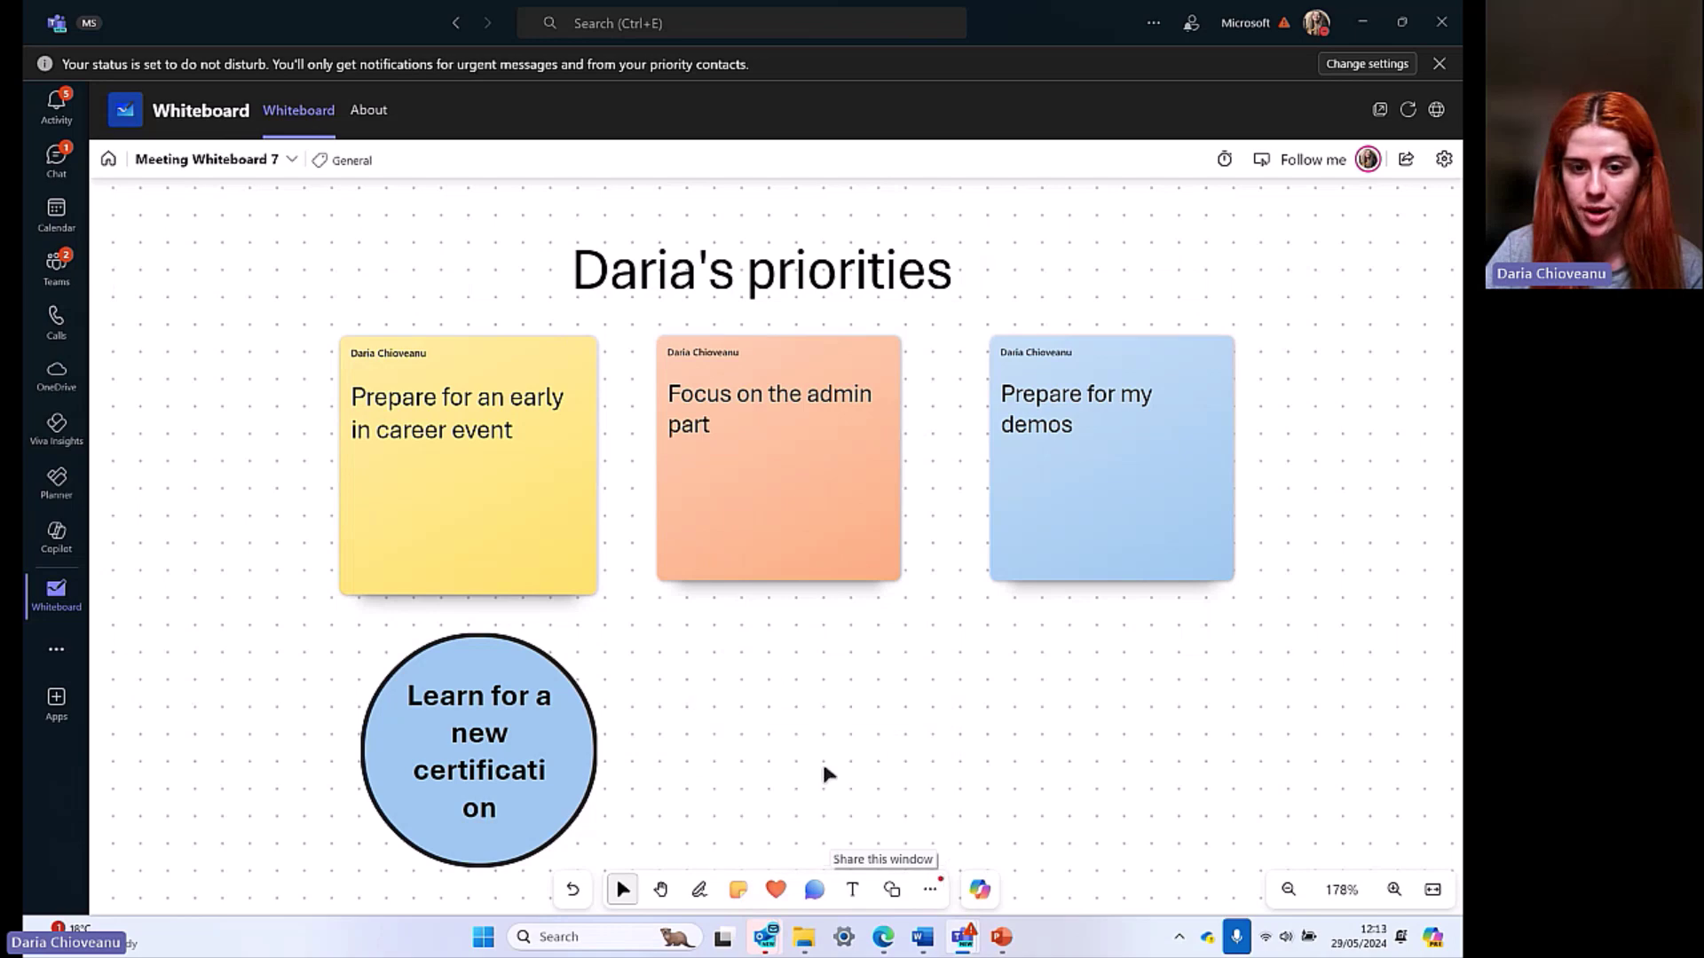
pyautogui.click(661, 890)
pyautogui.moveTo(285, 460); pyautogui.dragTo(1034, 734)
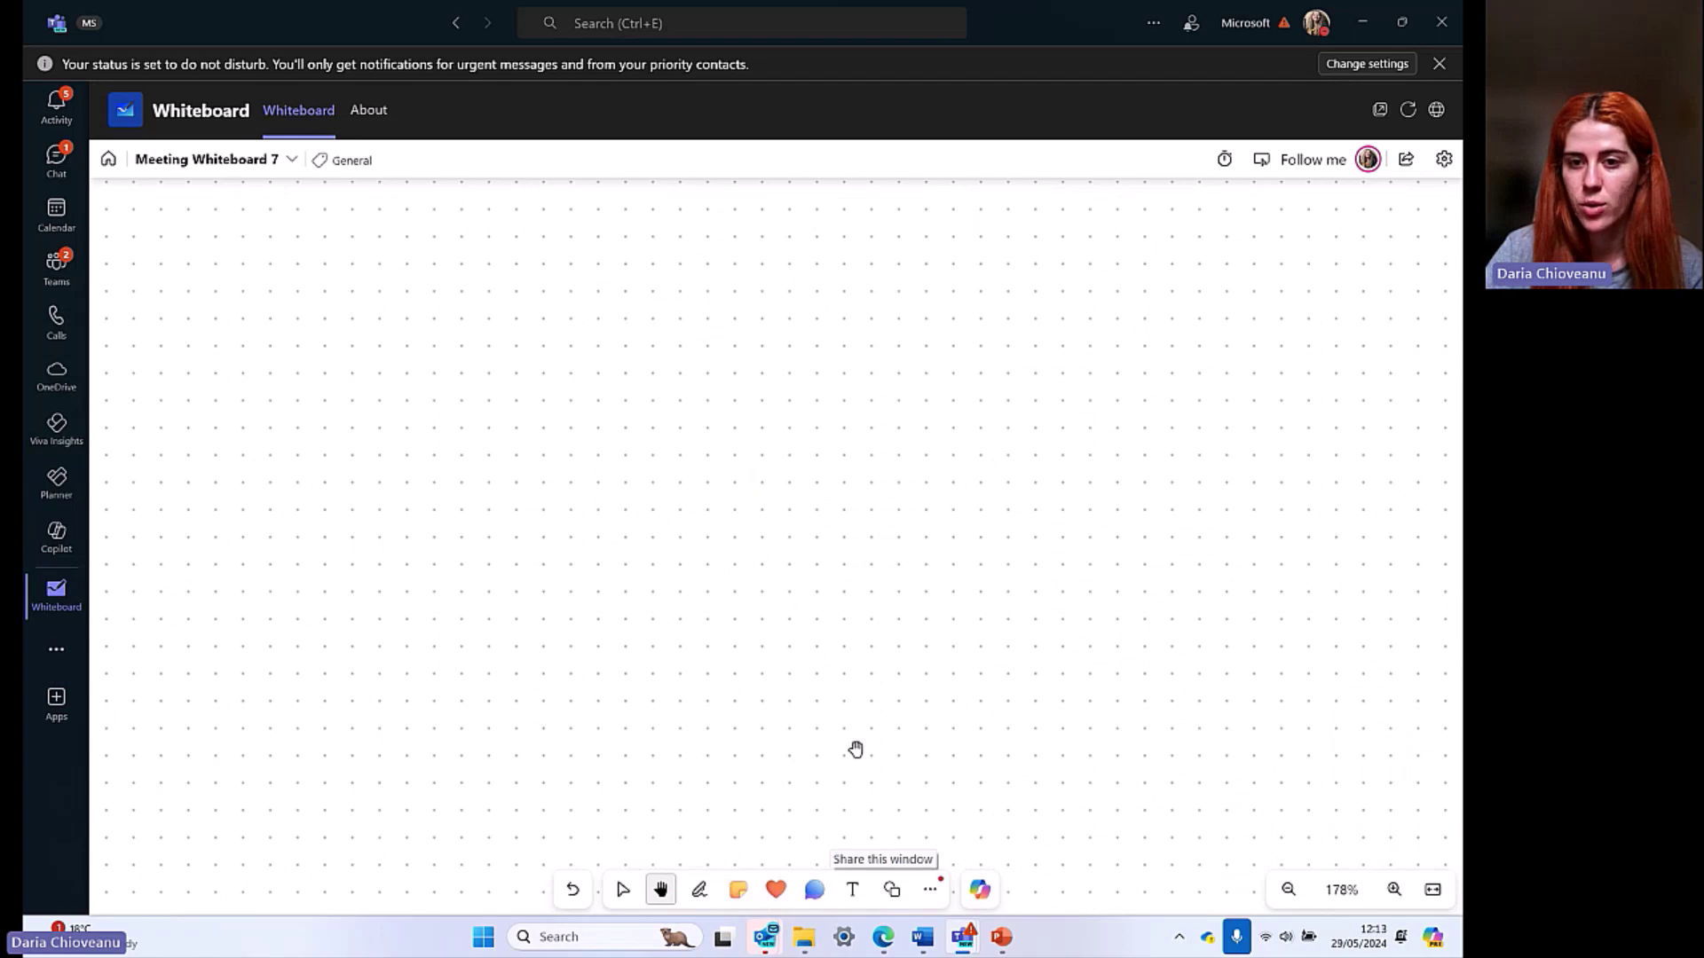
pyautogui.moveTo(1095, 764); pyautogui.dragTo(750, 571)
pyautogui.moveTo(919, 685)
pyautogui.mouseDown()
pyautogui.moveTo(373, 378)
pyautogui.moveTo(866, 657)
pyautogui.mouseUp()
pyautogui.moveTo(308, 232); pyautogui.dragTo(521, 331)
pyautogui.moveTo(696, 434); pyautogui.dragTo(749, 514)
pyautogui.moveTo(251, 162); pyautogui.dragTo(905, 635)
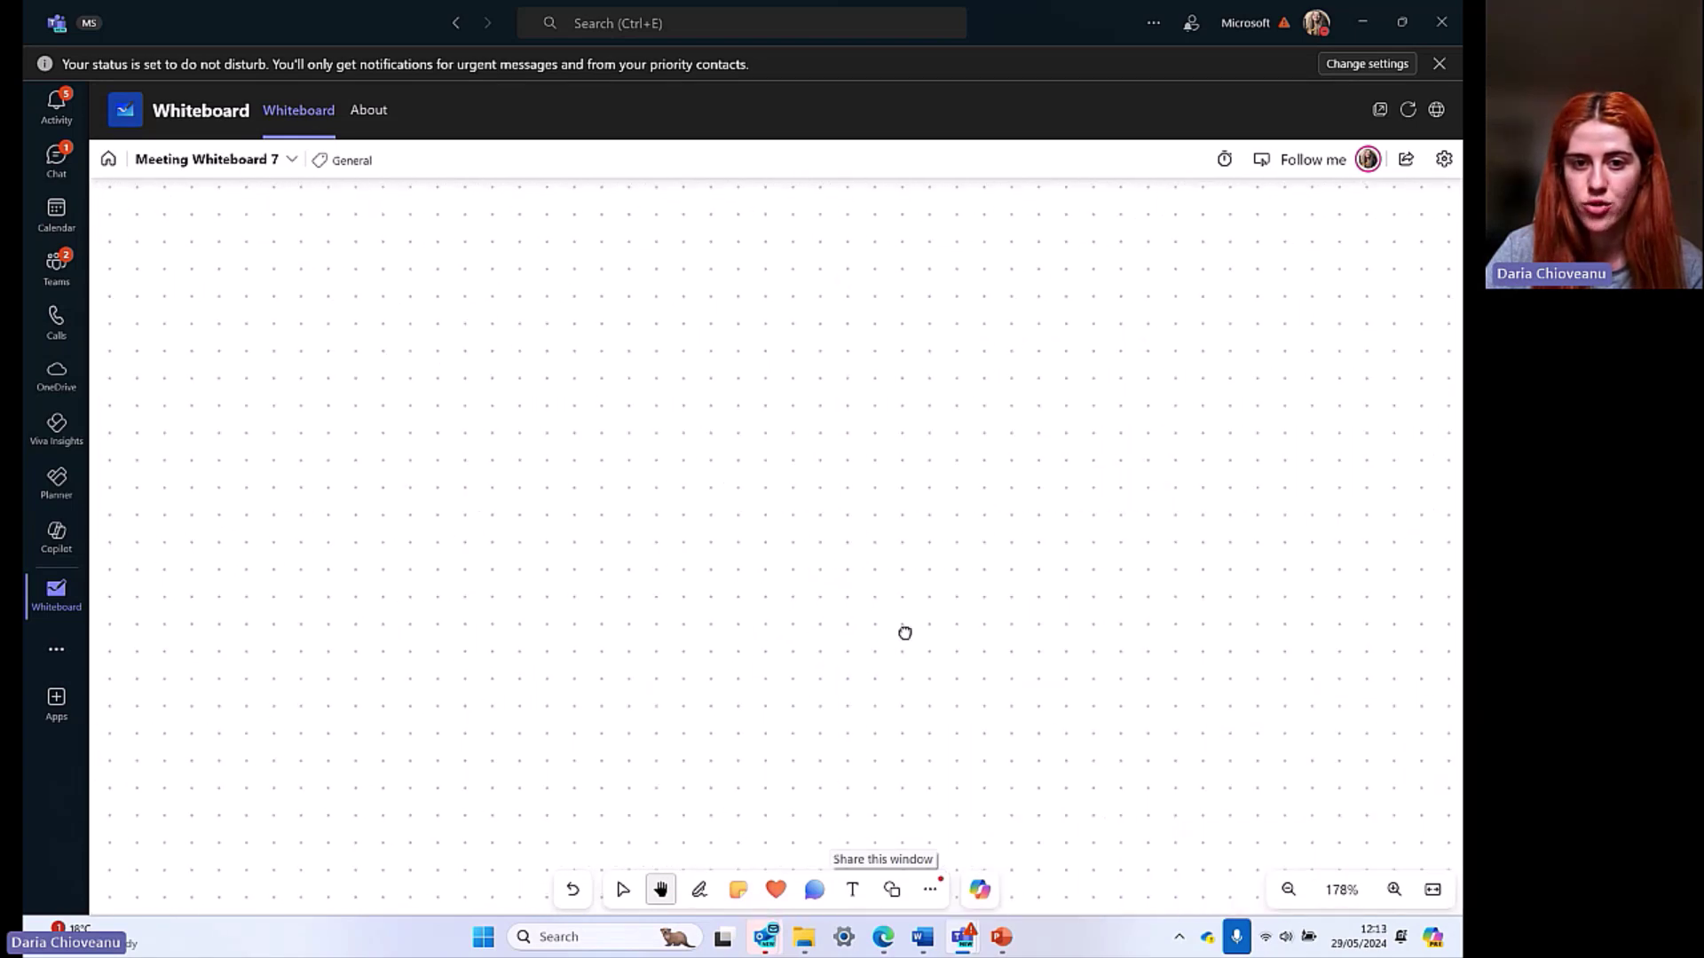
# Step: Open the Templates gallery, checking My templates before returning to Recommended
pyautogui.click(929, 892)
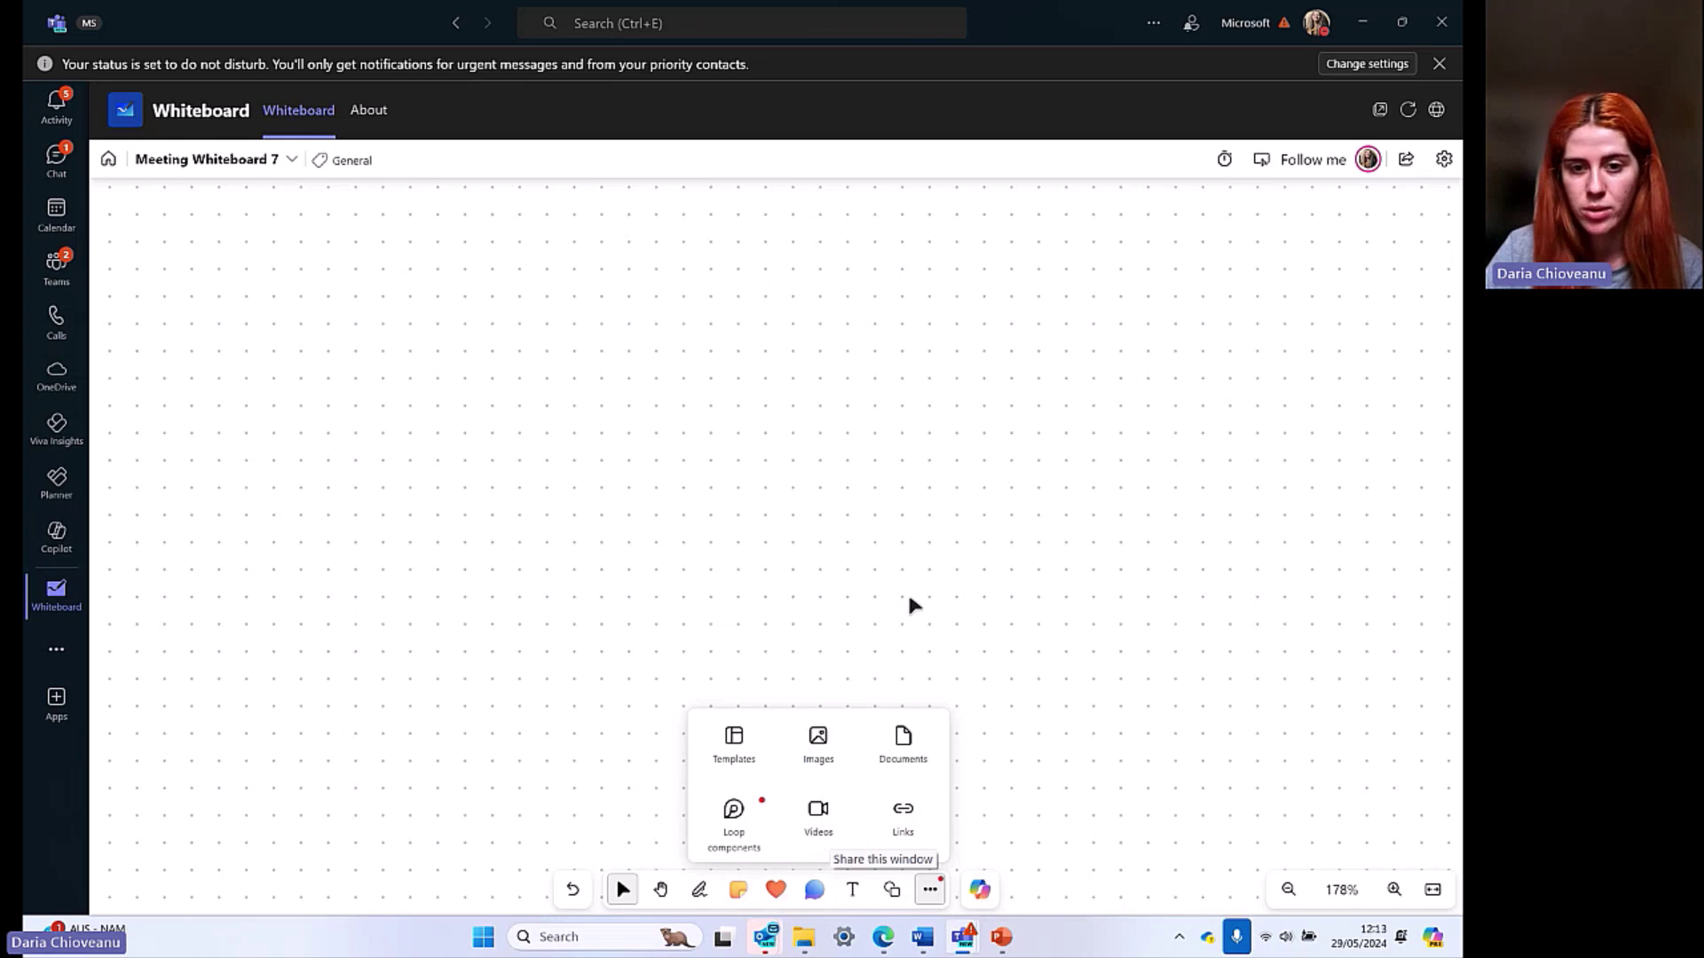
pyautogui.click(734, 759)
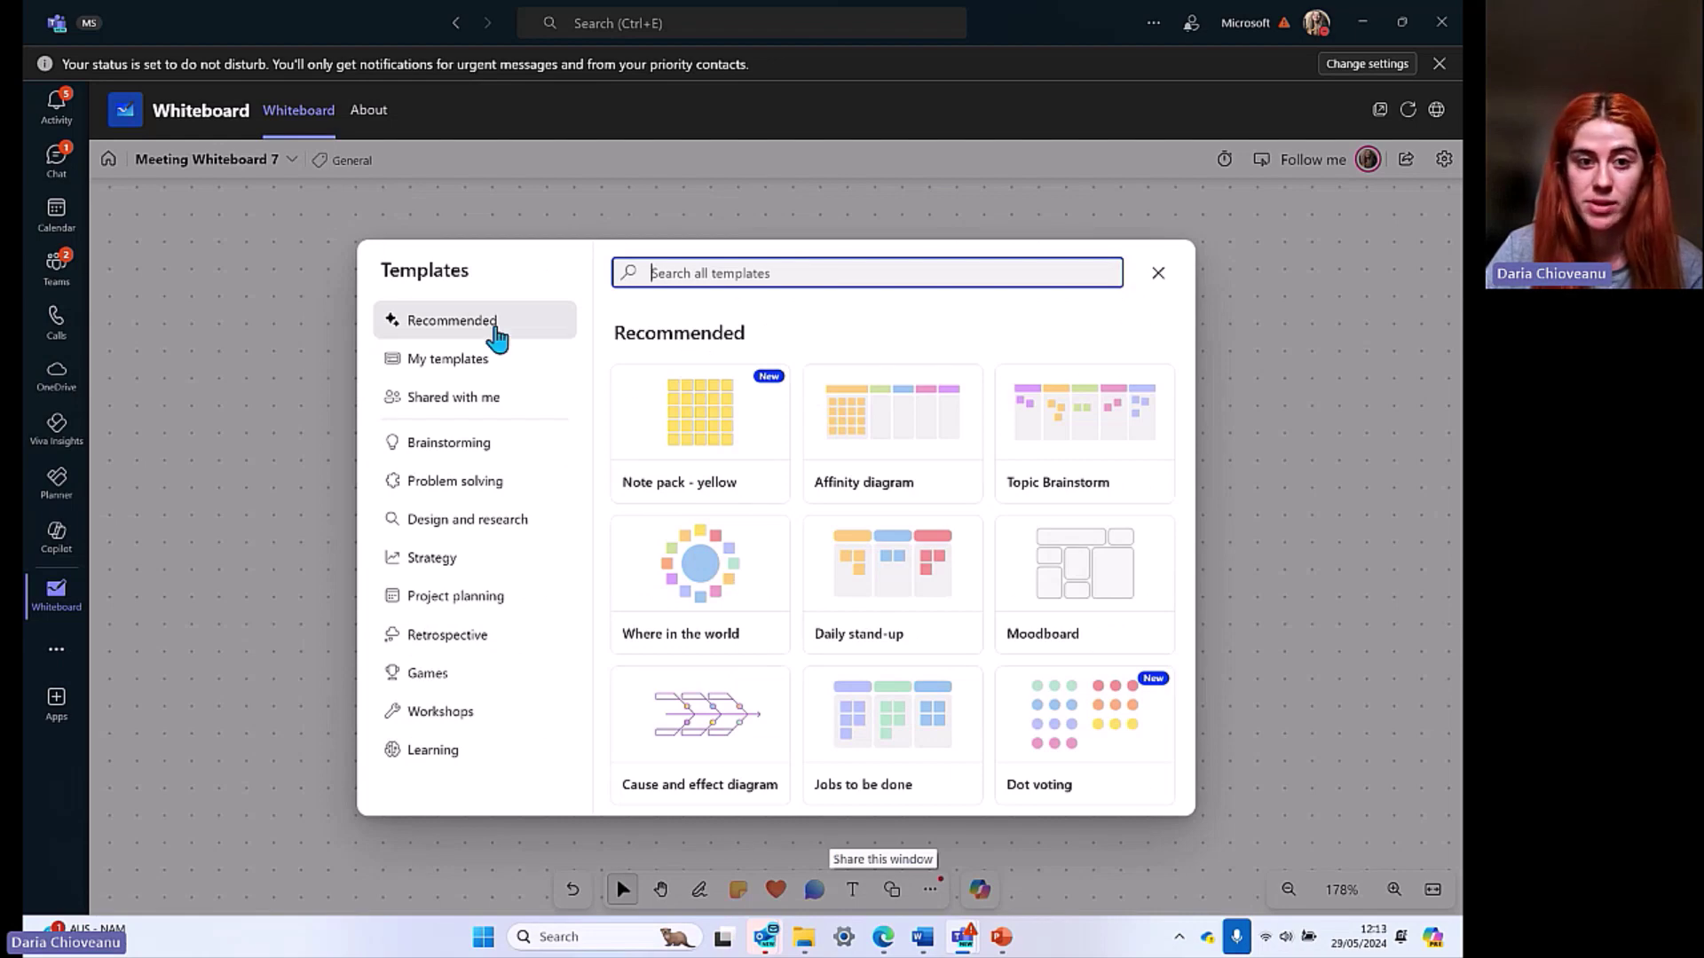
pyautogui.click(499, 374)
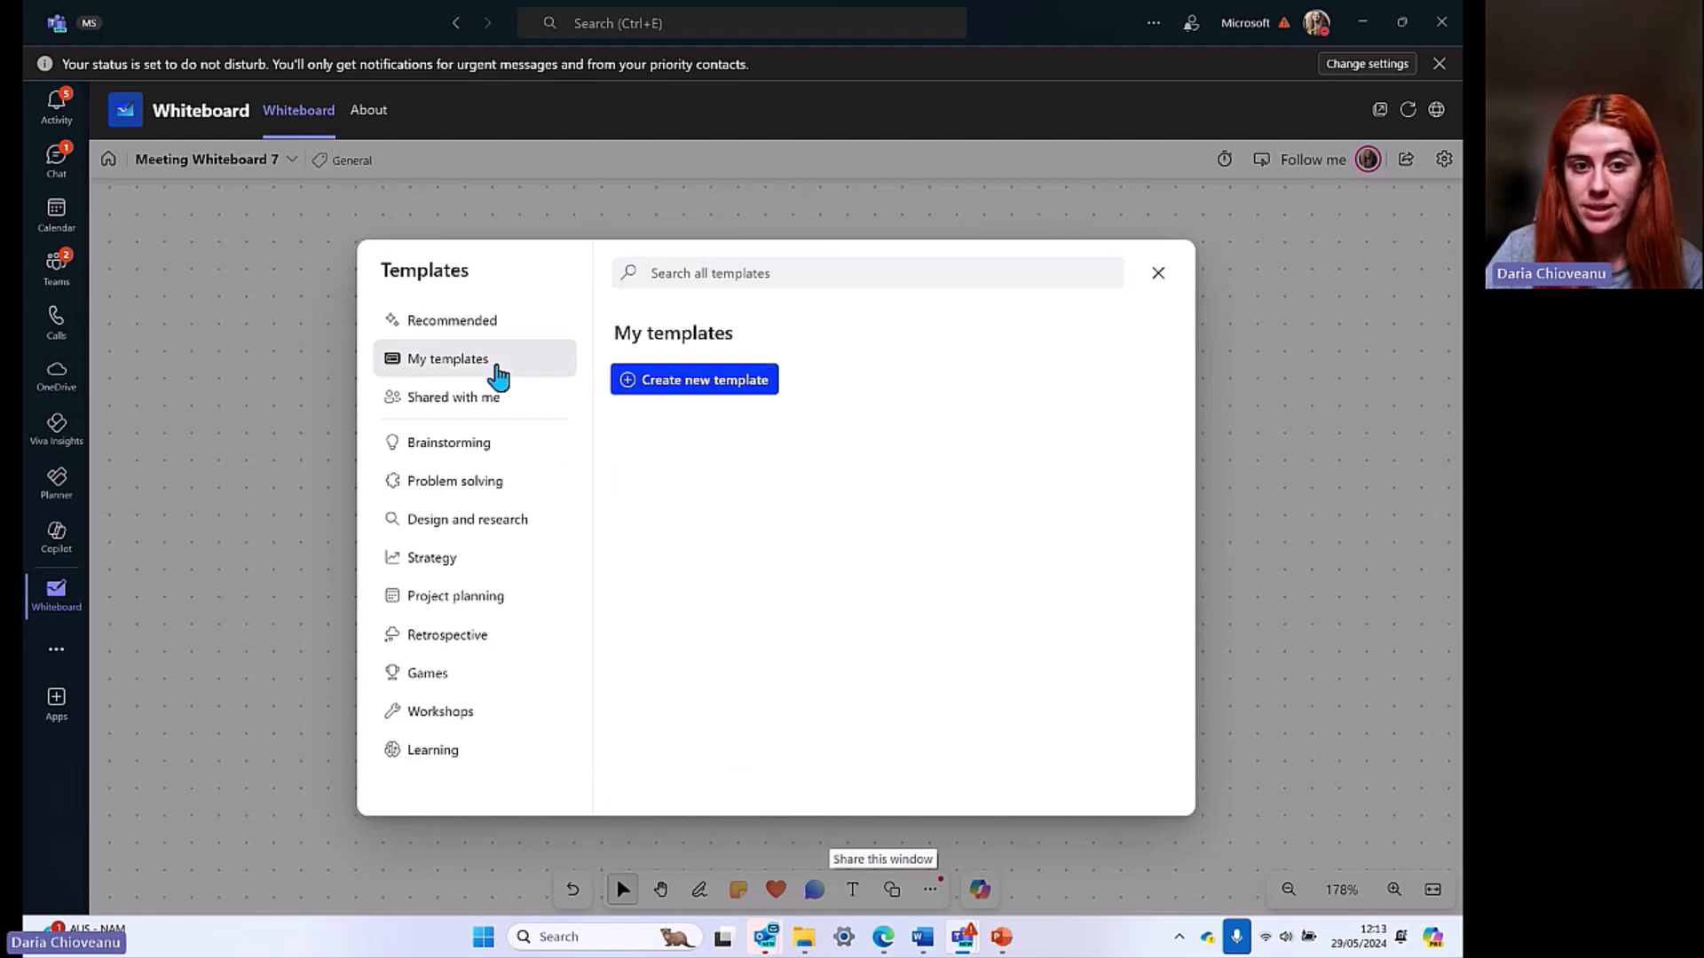
pyautogui.click(527, 323)
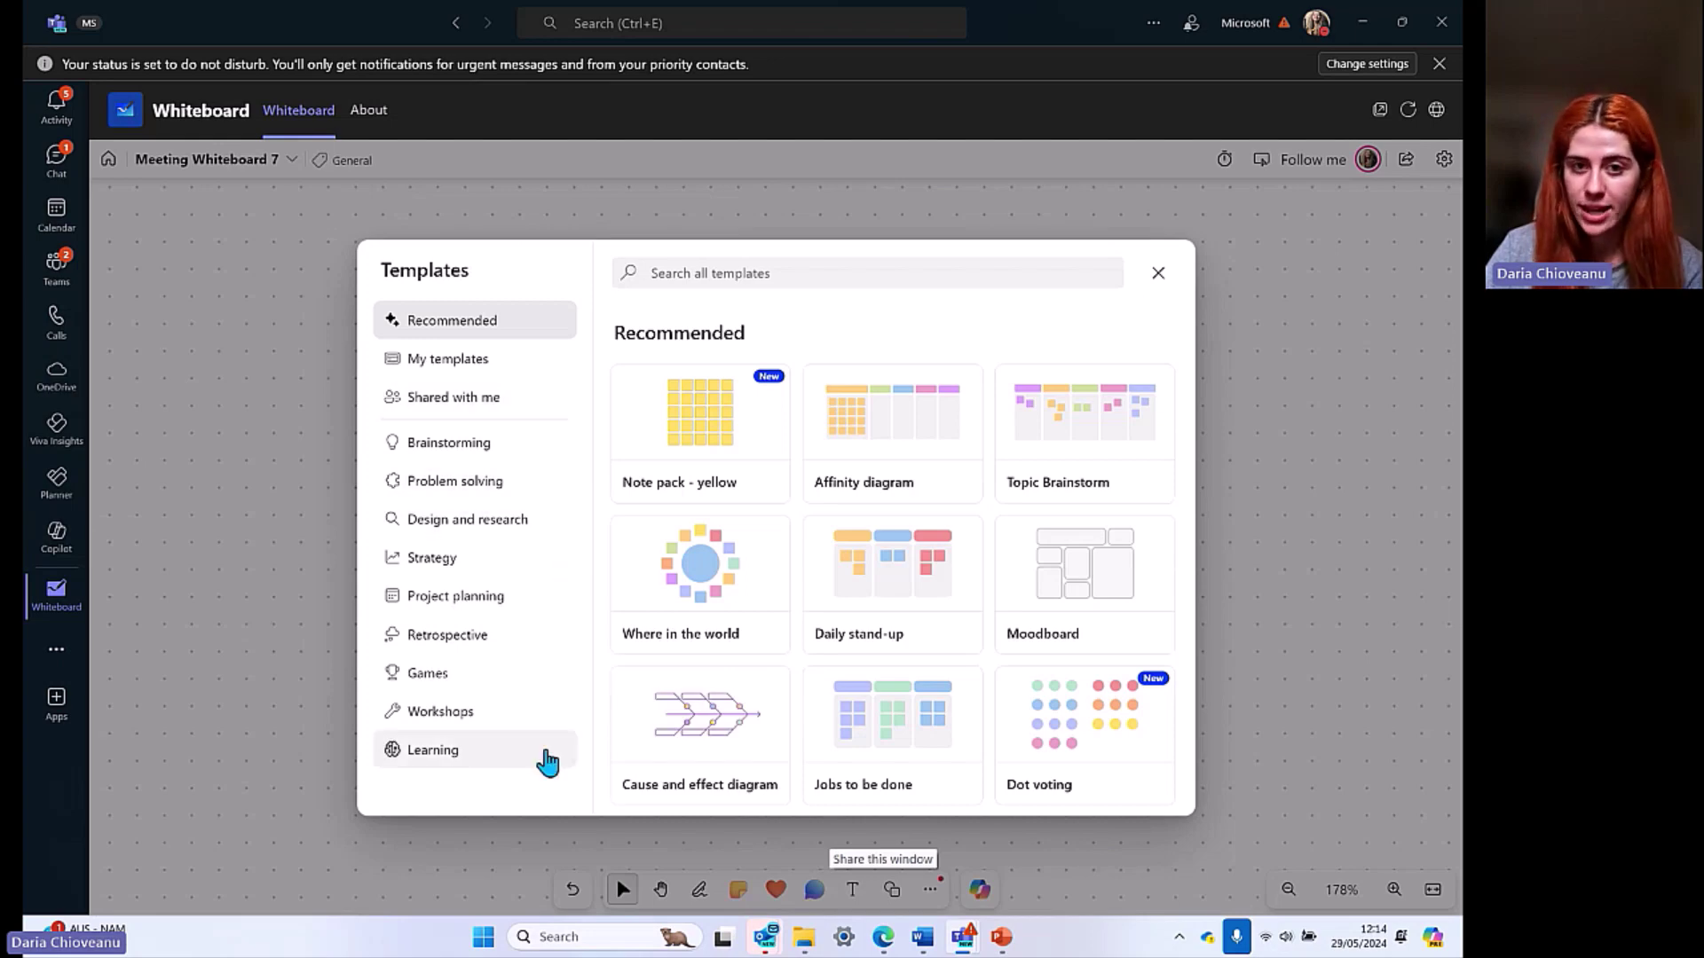
# Step: Browse the Brainstorming, Problem solving, Strategy, Project planning and Learning templates, then return to Recommended
pyautogui.click(484, 455)
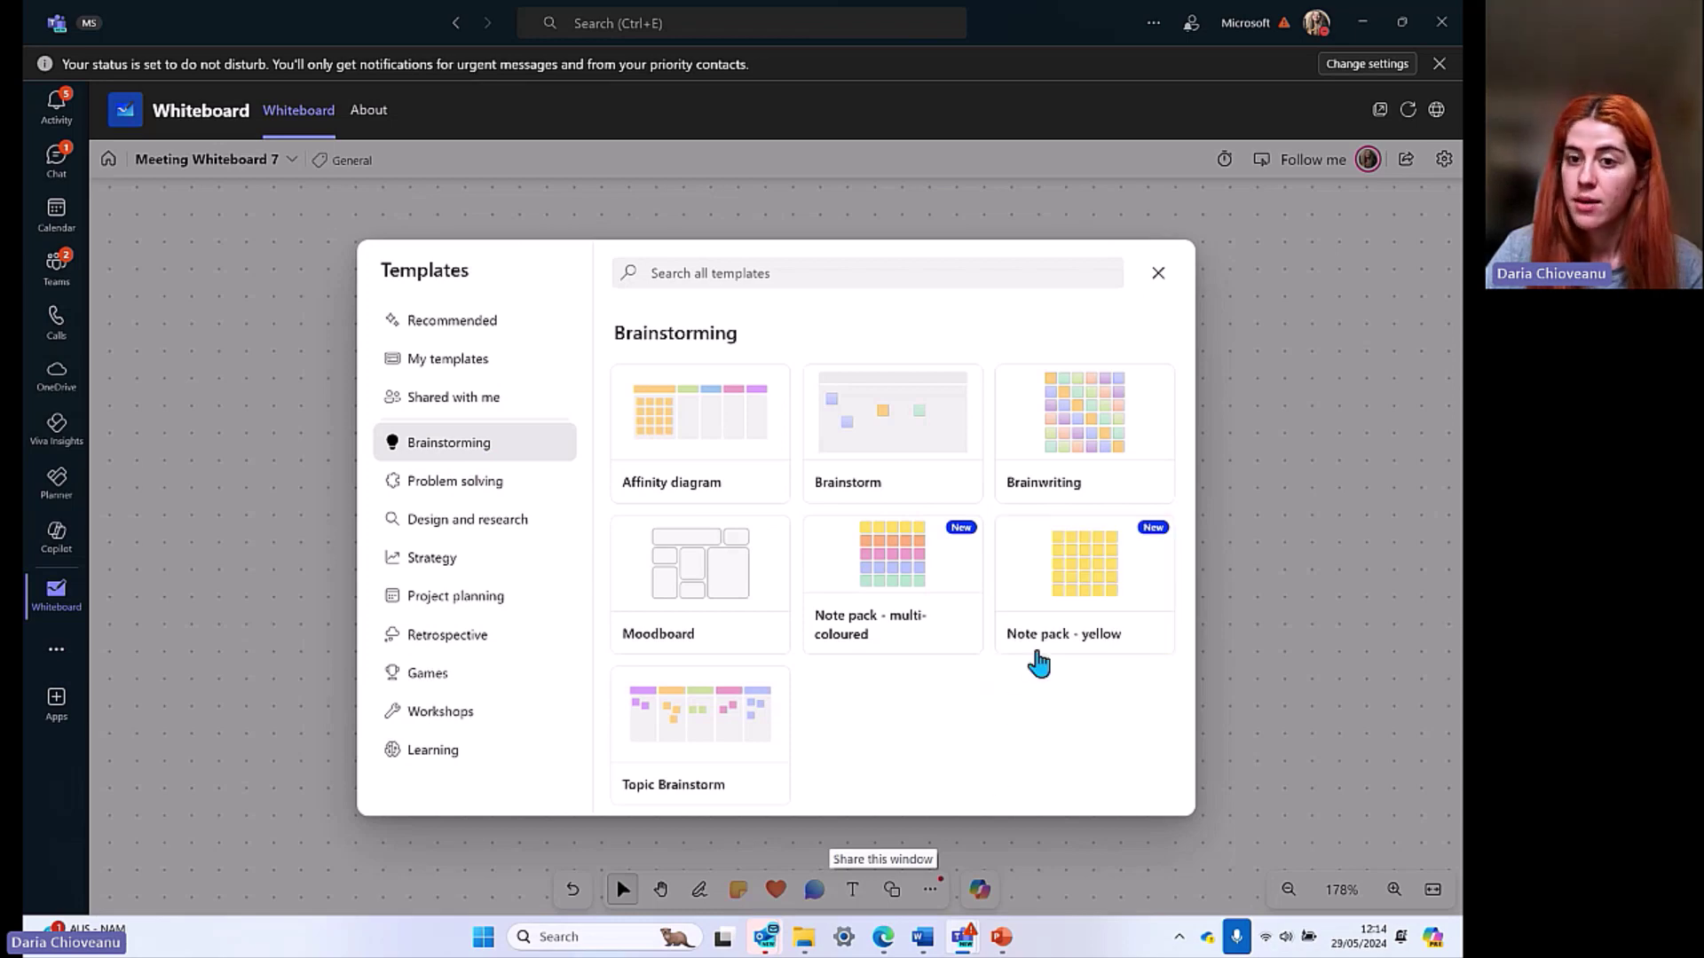
pyautogui.moveTo(1028, 587)
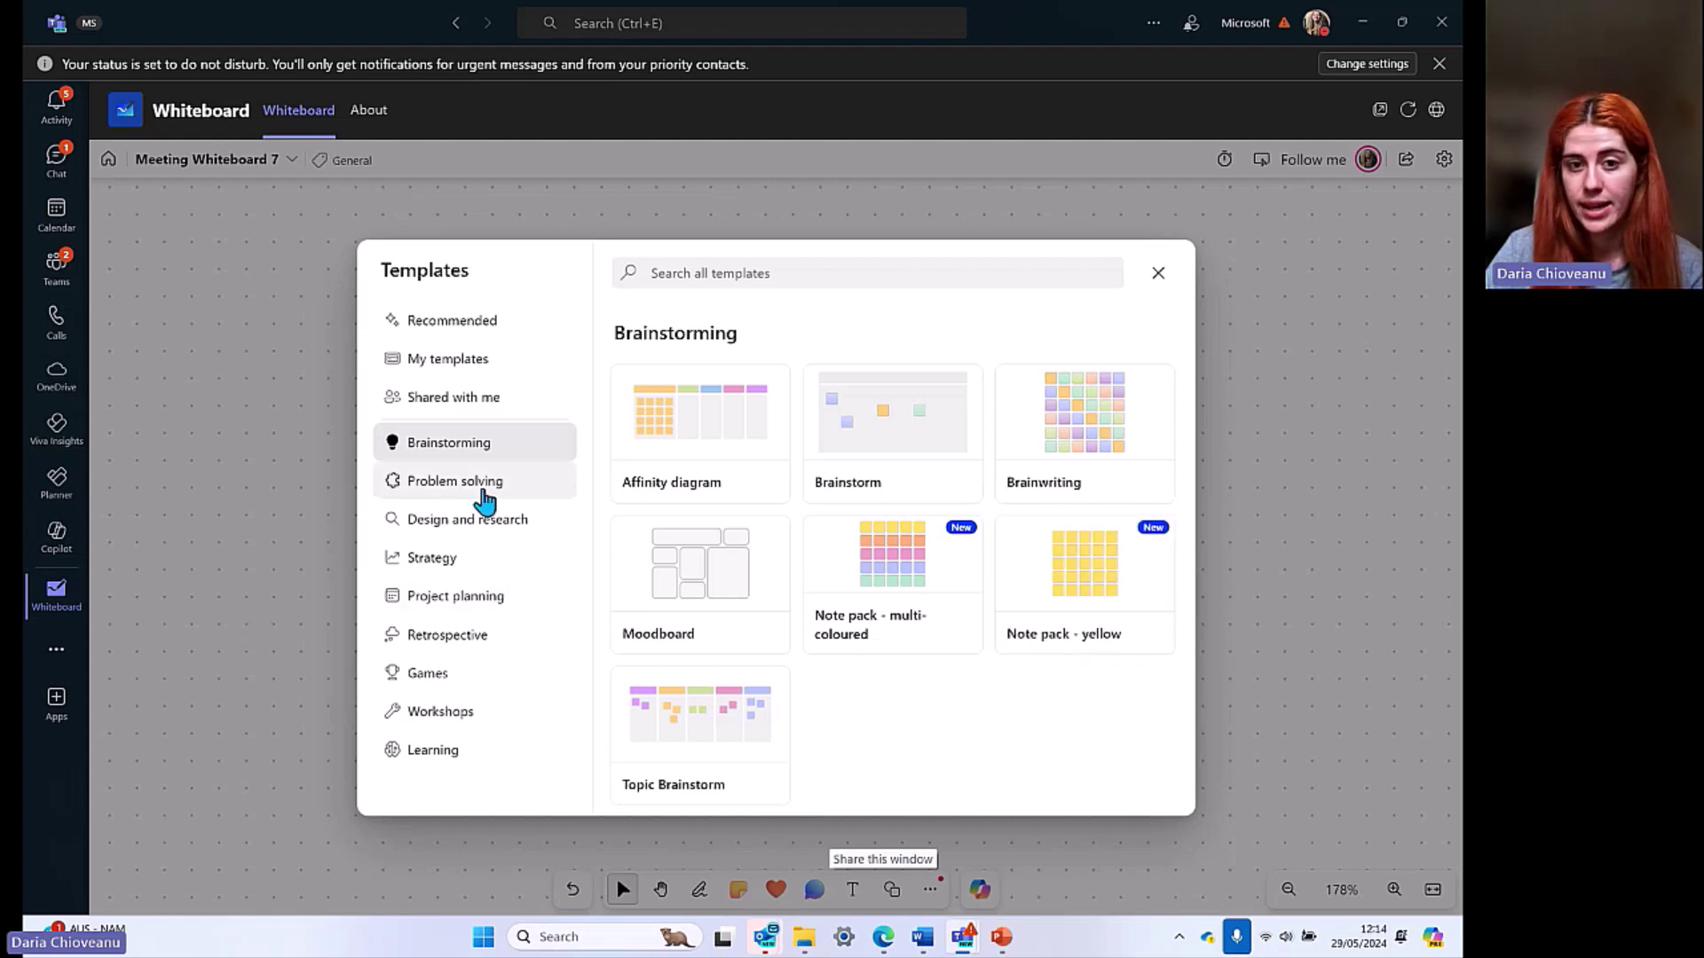
pyautogui.click(485, 500)
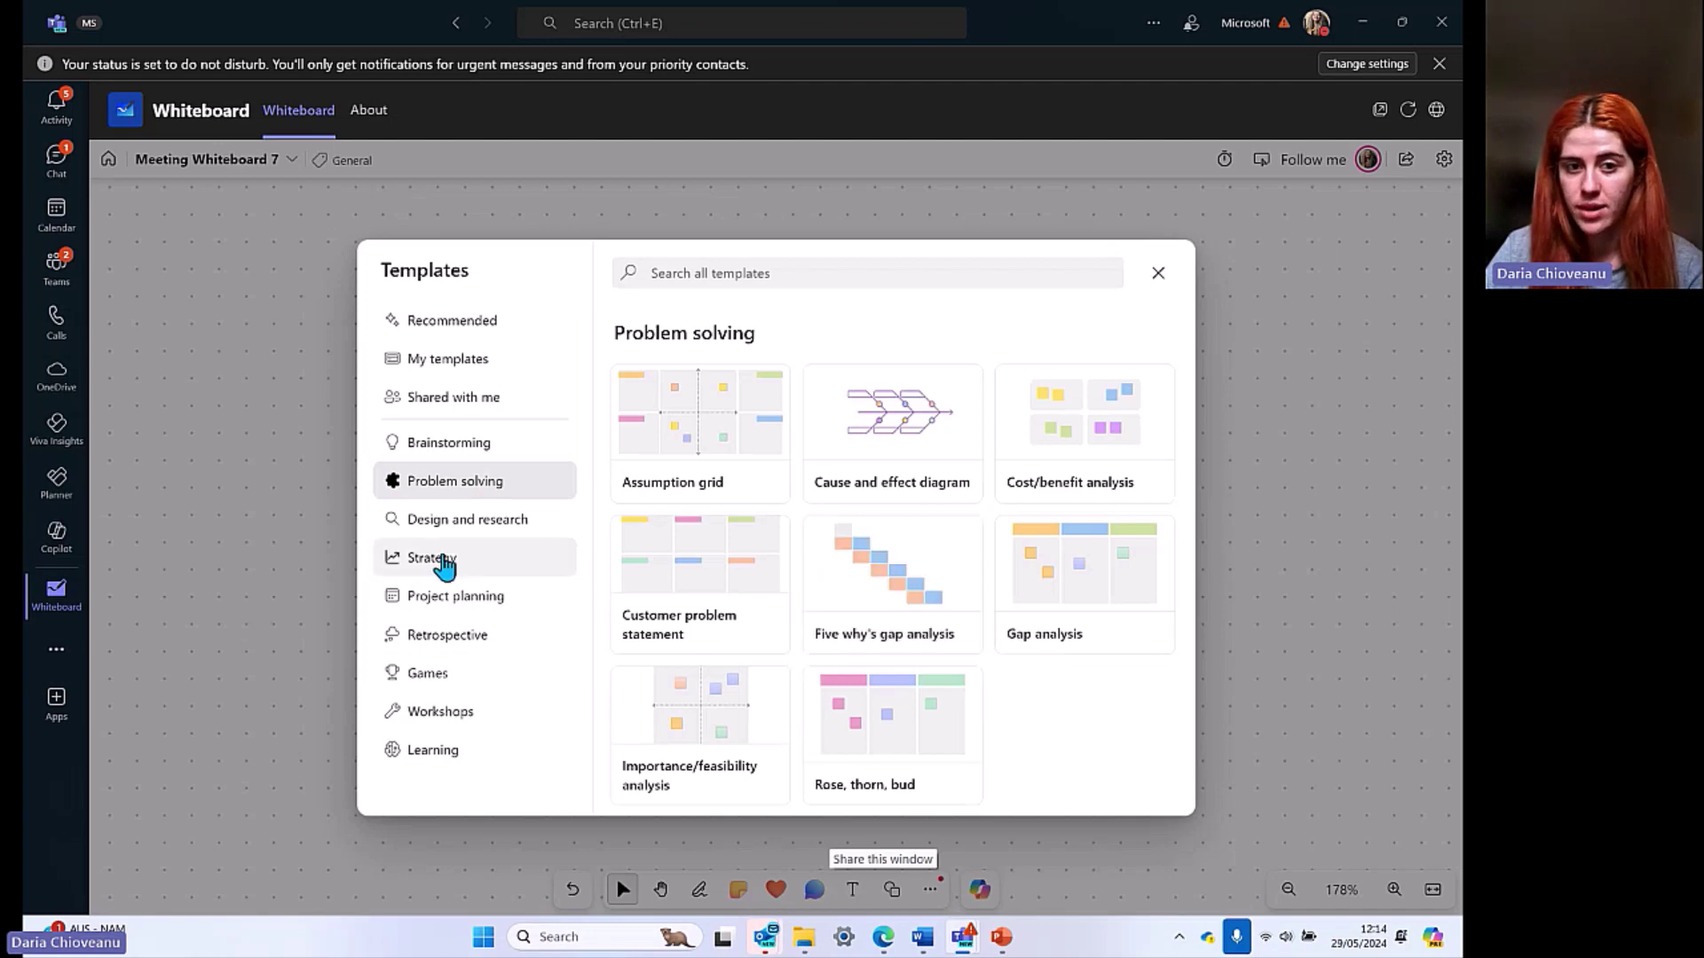
pyautogui.click(444, 559)
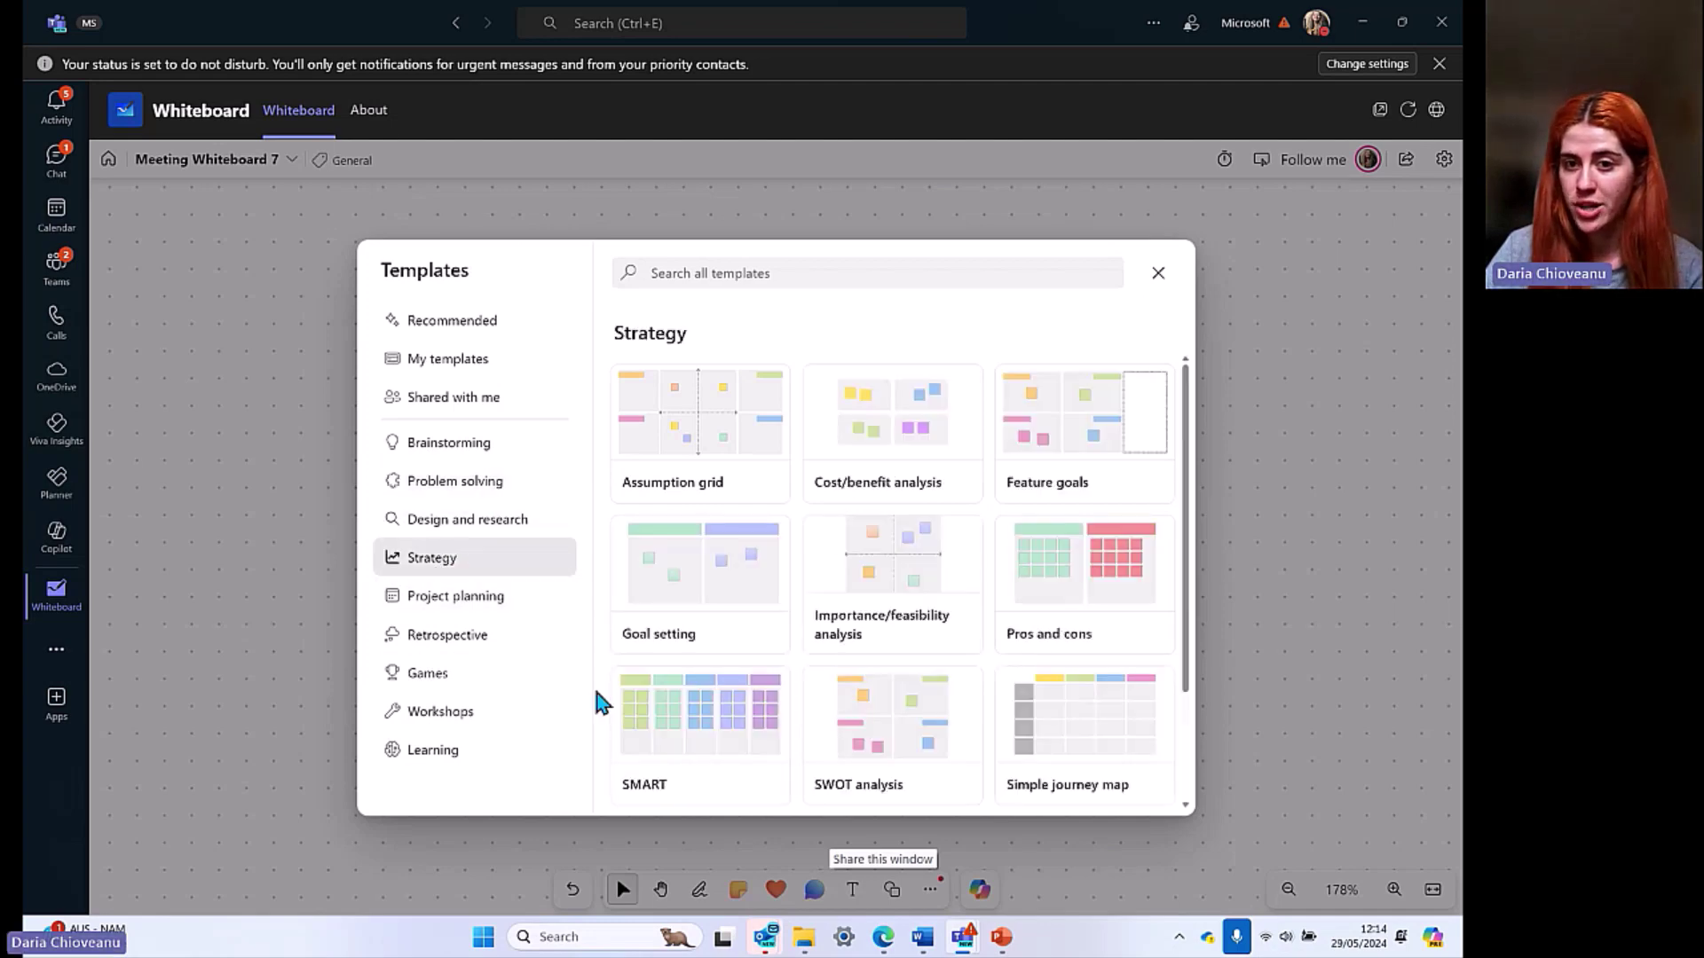
pyautogui.click(477, 613)
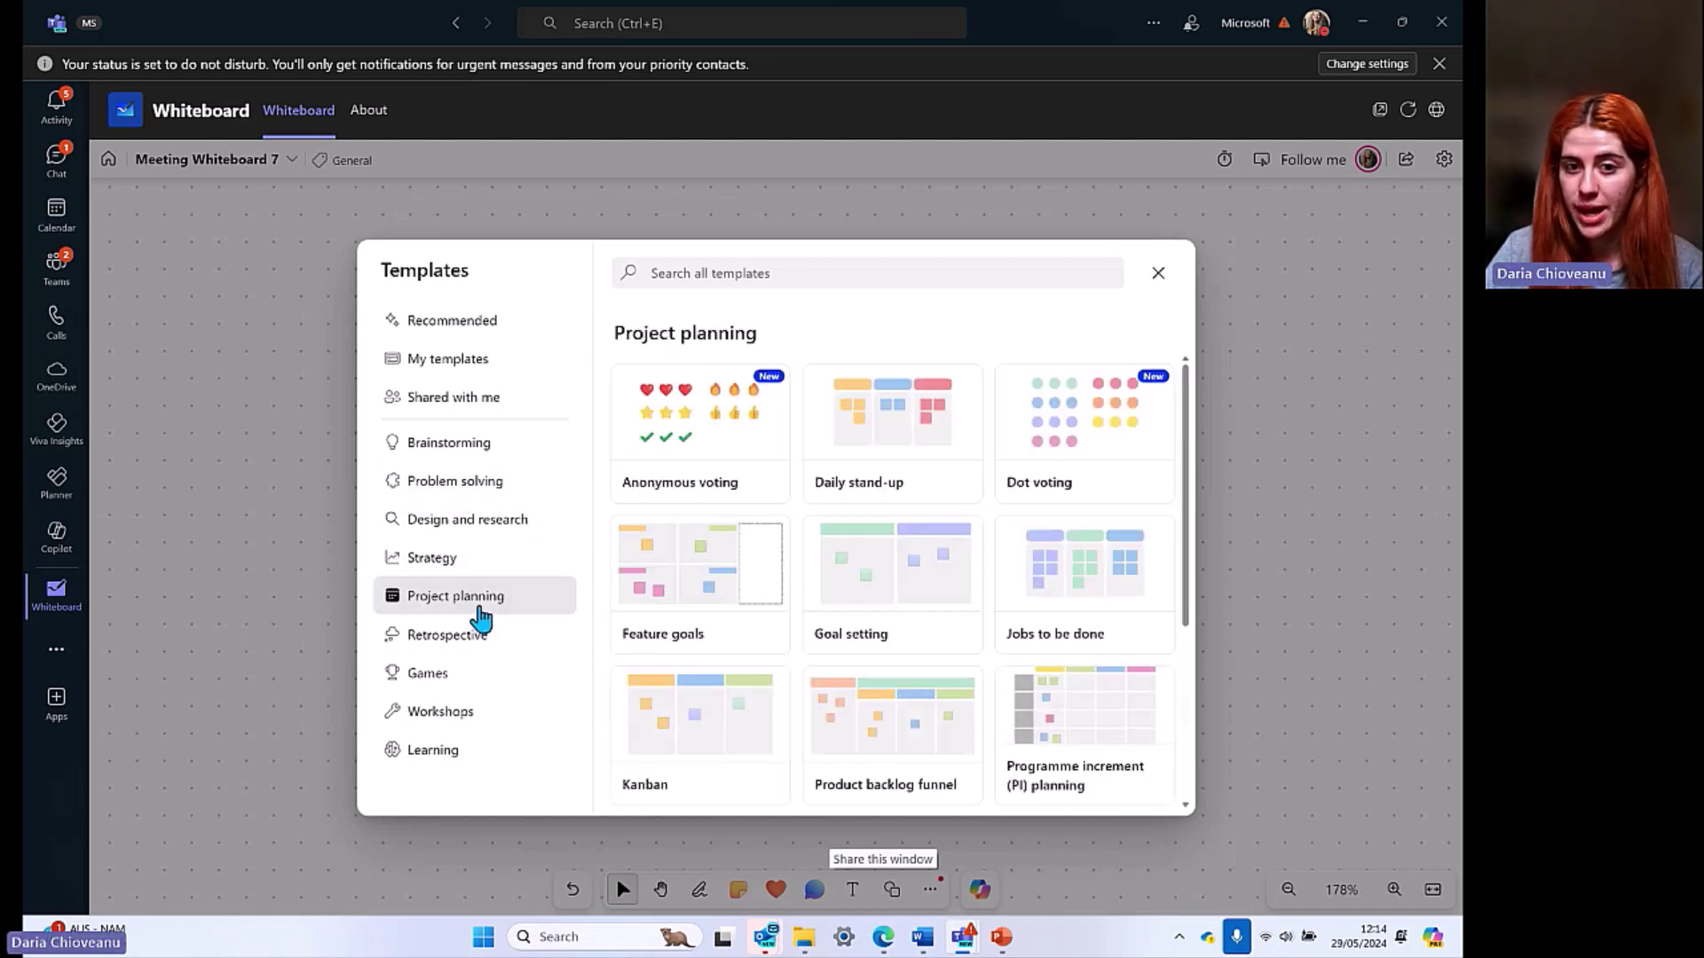
pyautogui.click(479, 756)
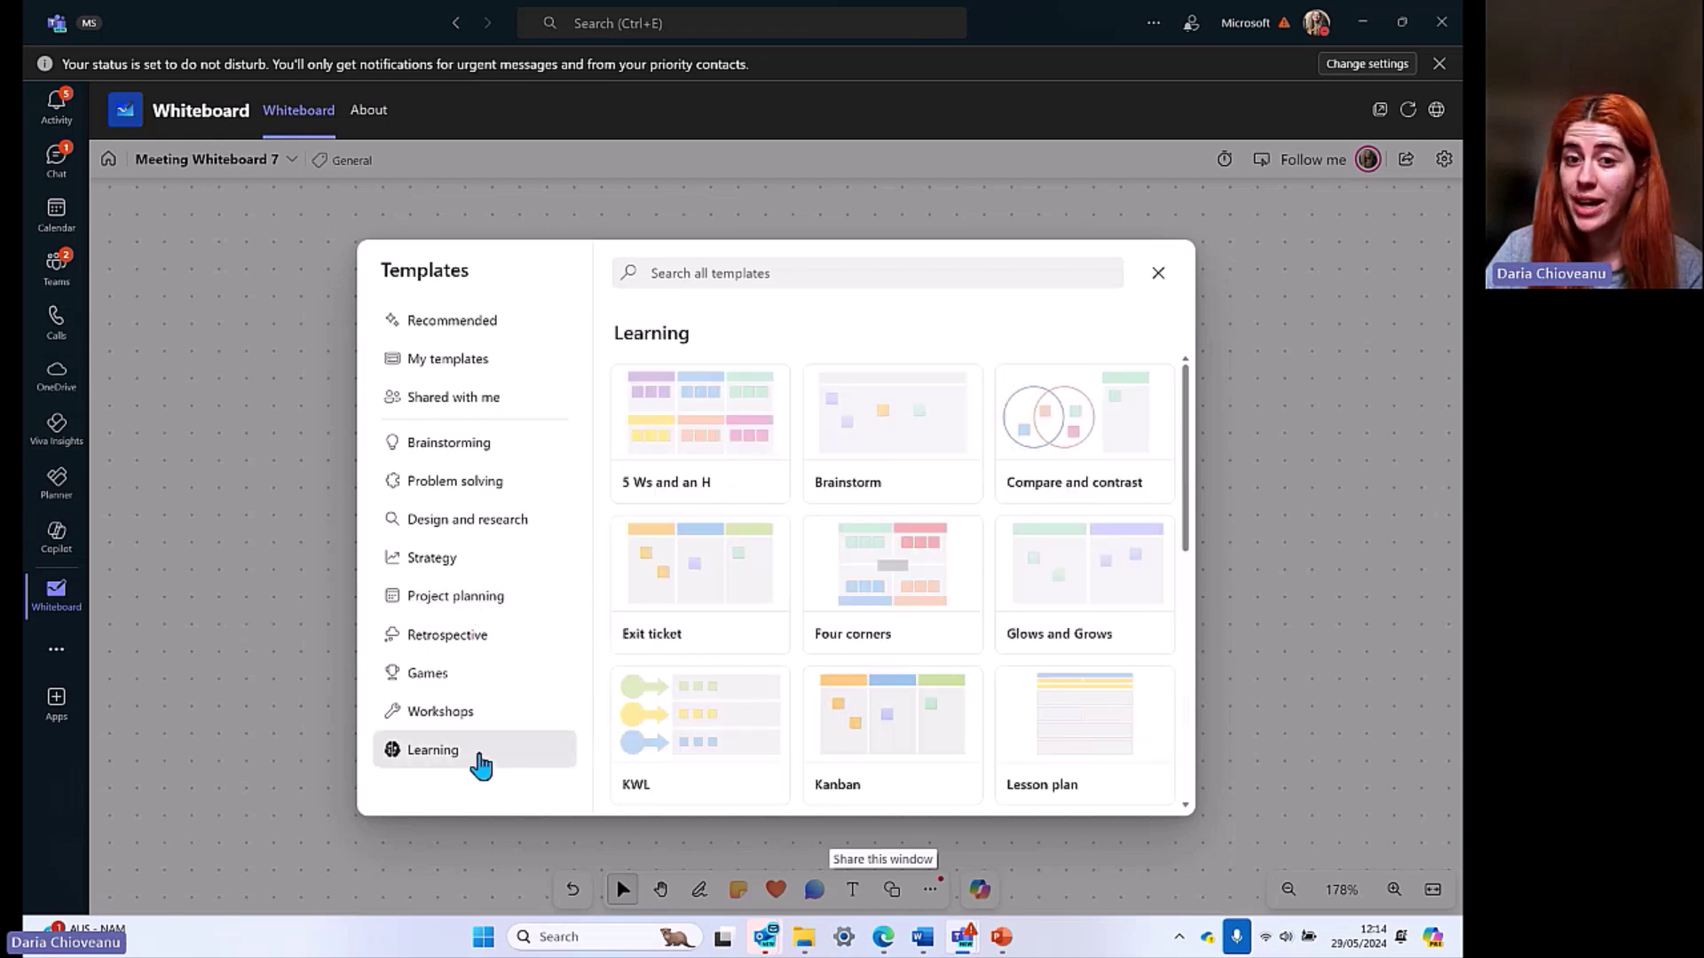
pyautogui.moveTo(741, 783)
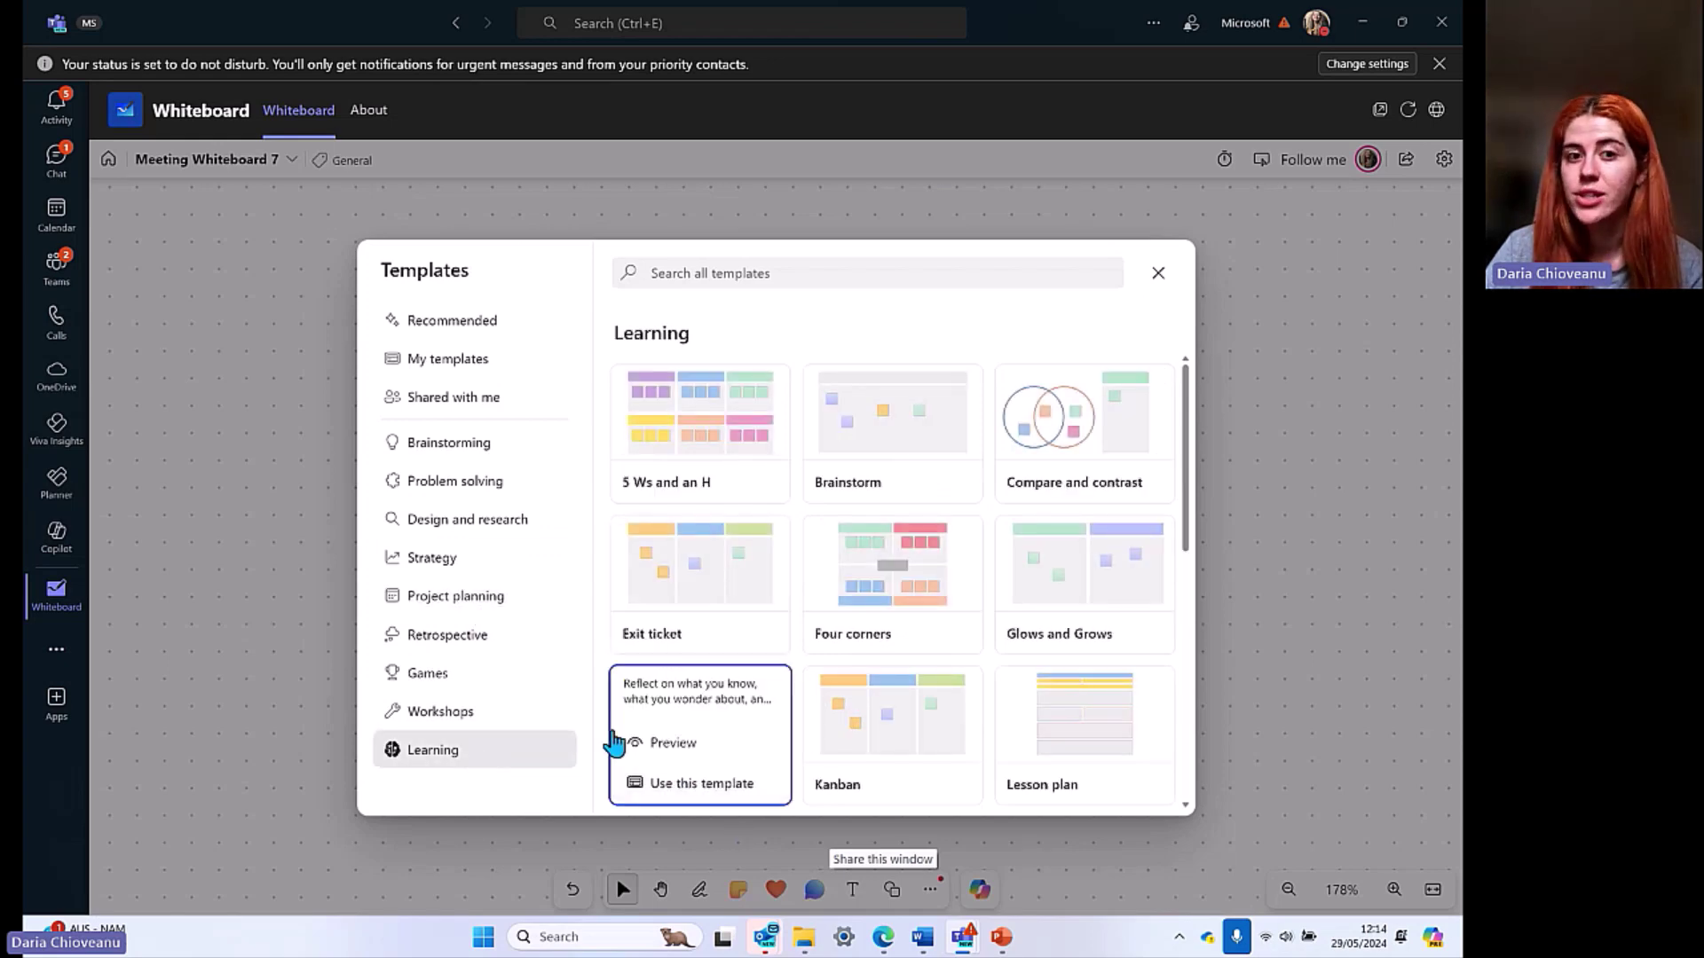
pyautogui.click(433, 452)
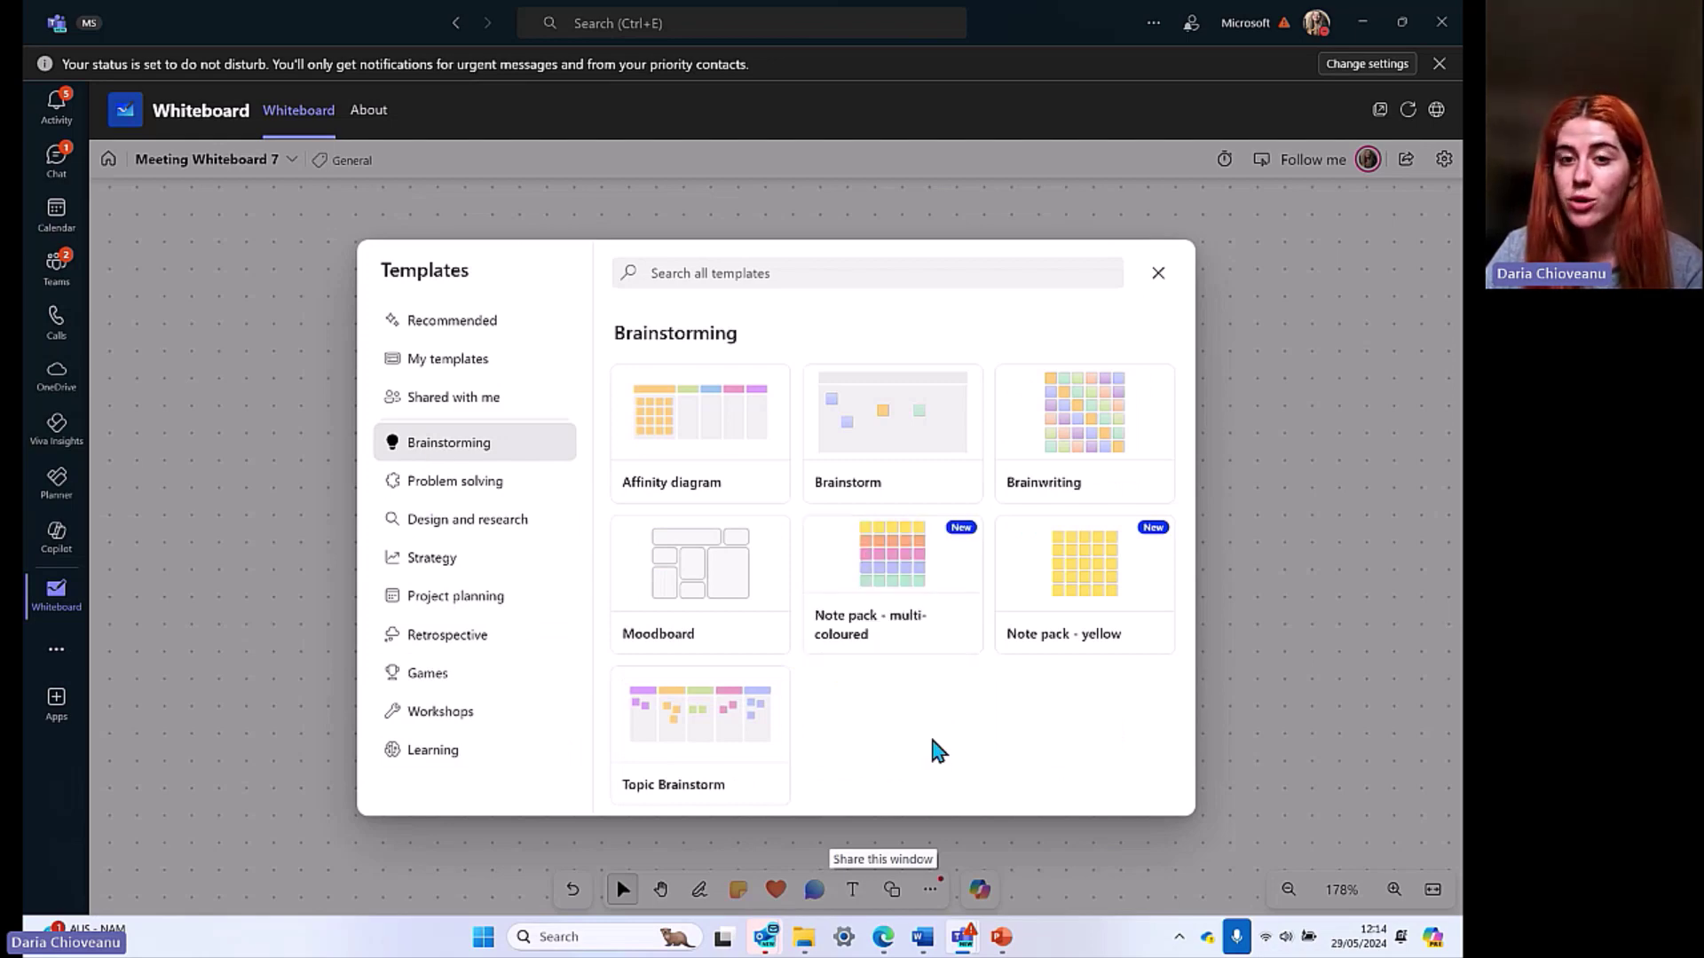
pyautogui.click(523, 344)
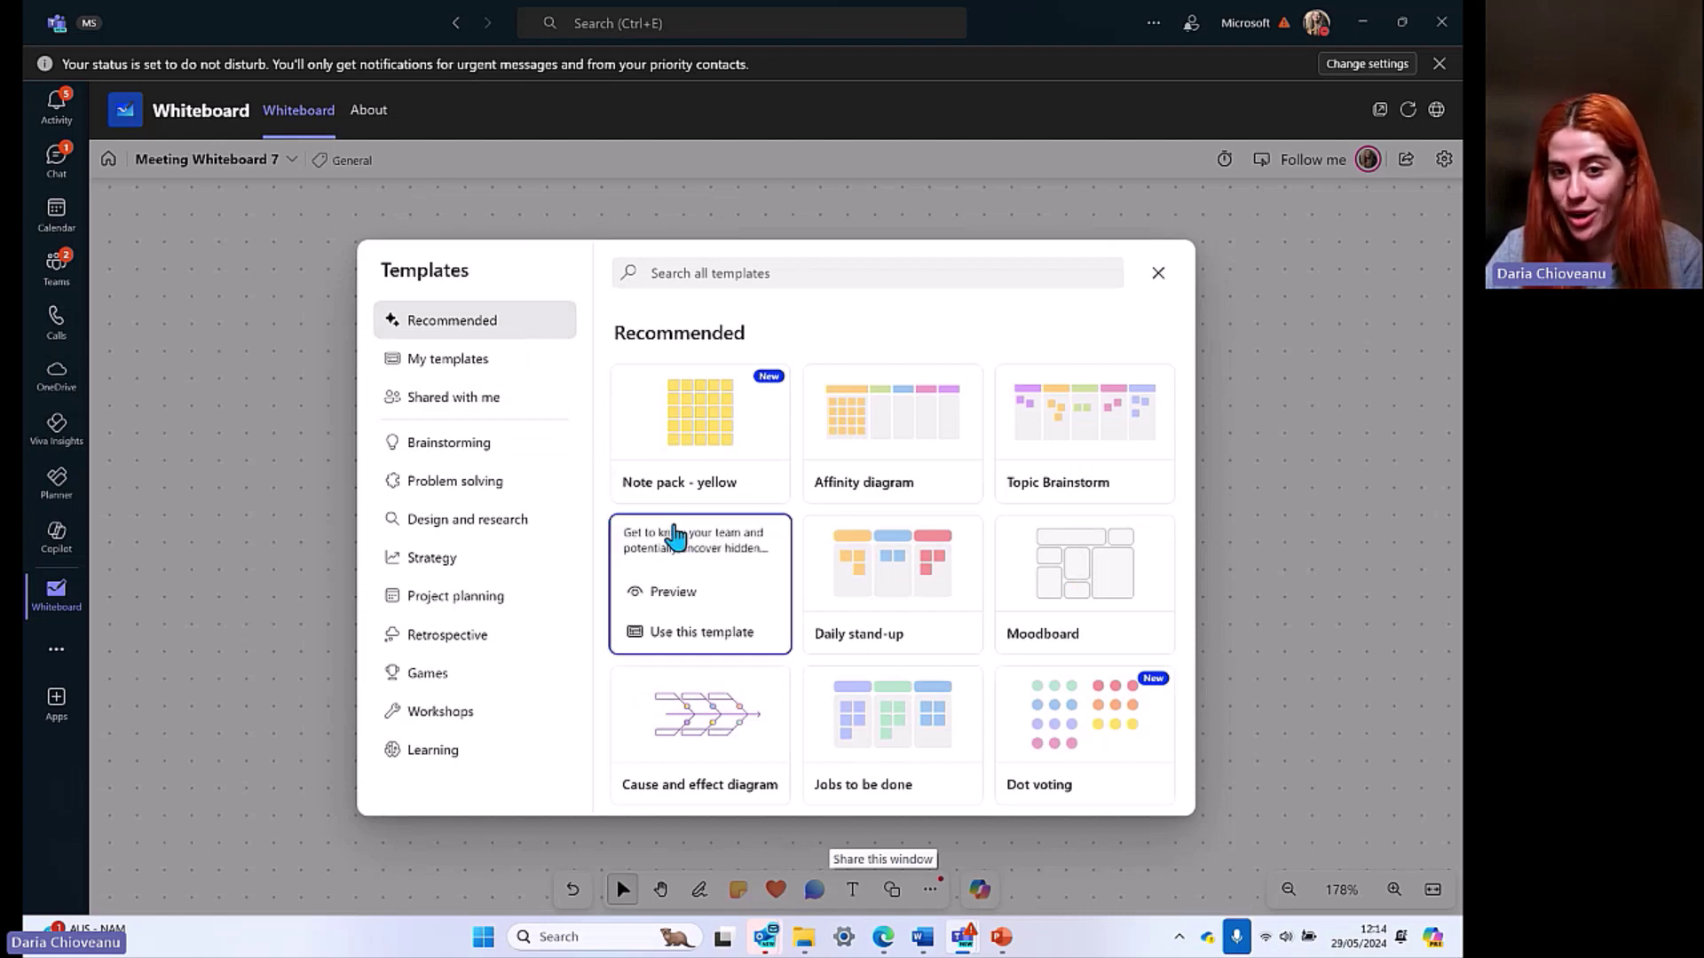
pyautogui.moveTo(790, 502)
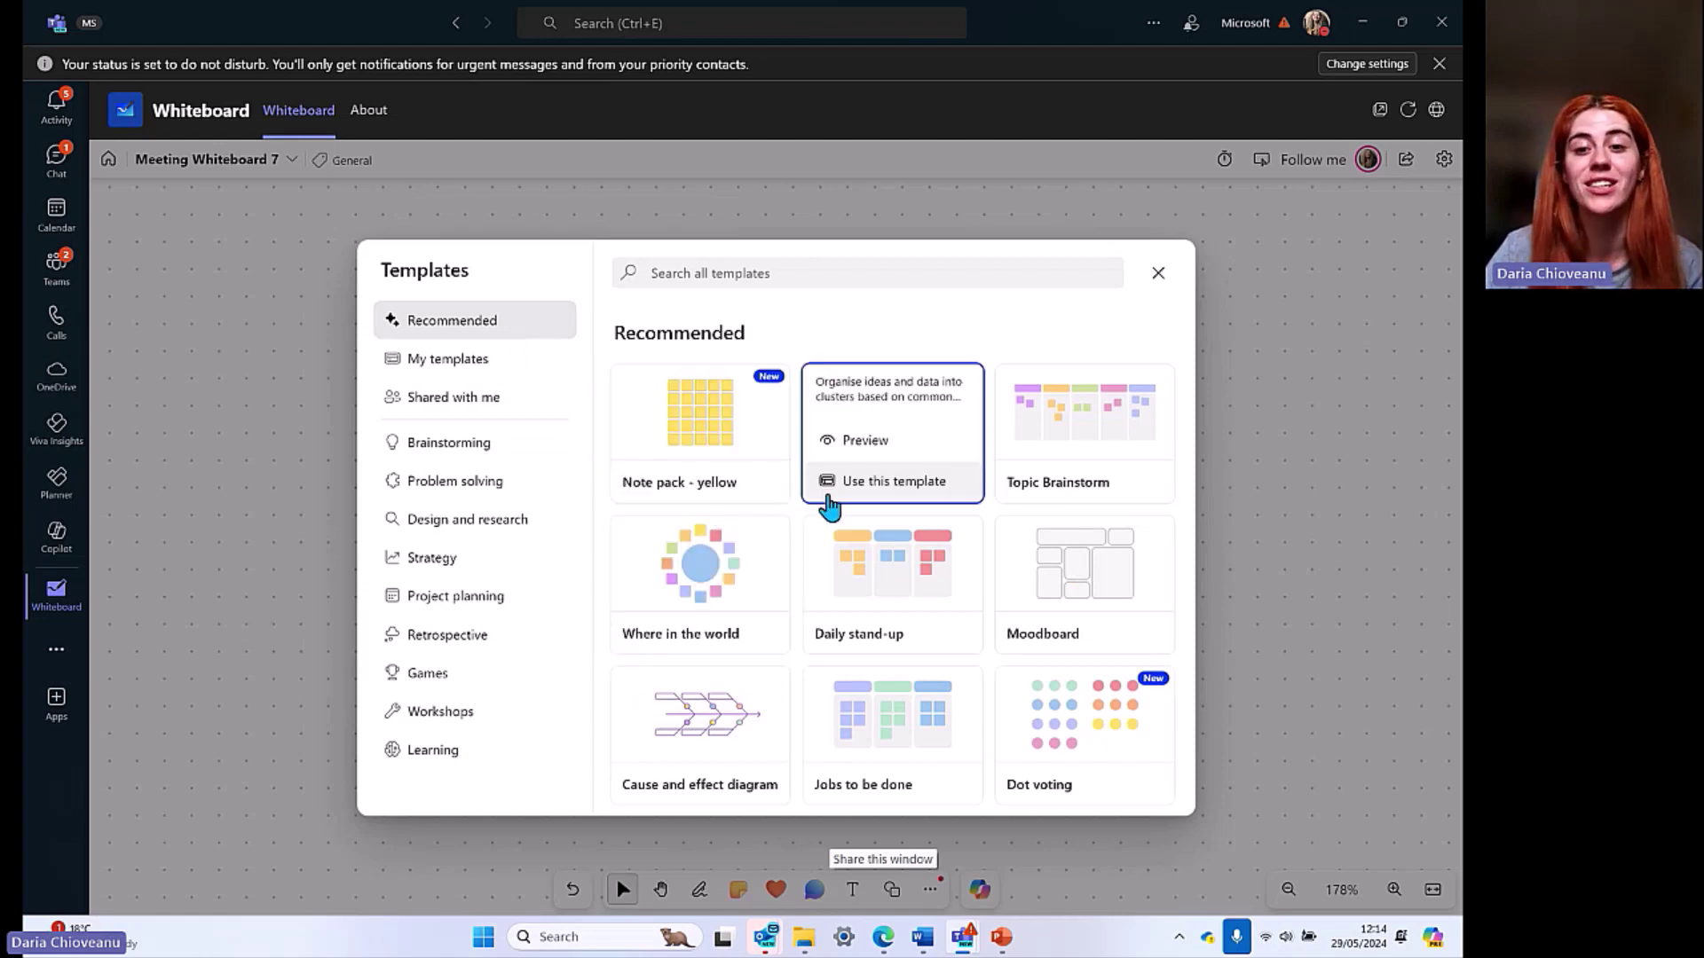
pyautogui.moveTo(871, 564)
pyautogui.moveTo(691, 430)
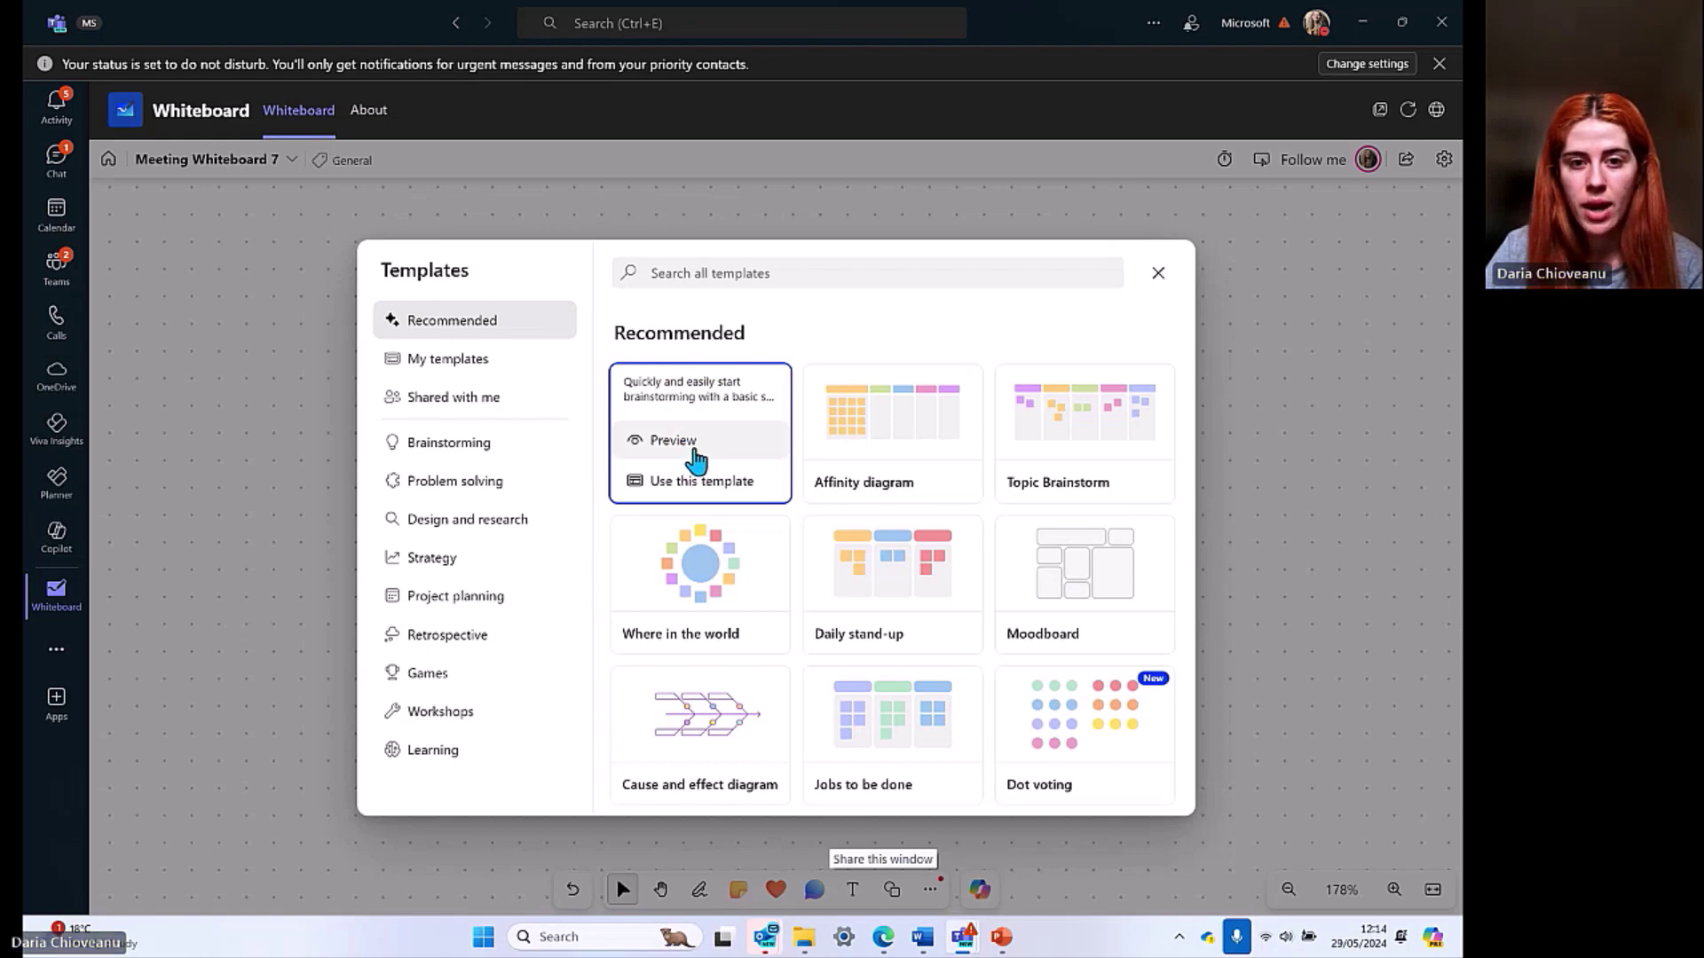
# Step: Preview Note pack - yellow, dismiss the meeting reminders, and choose to use the template
pyautogui.click(700, 456)
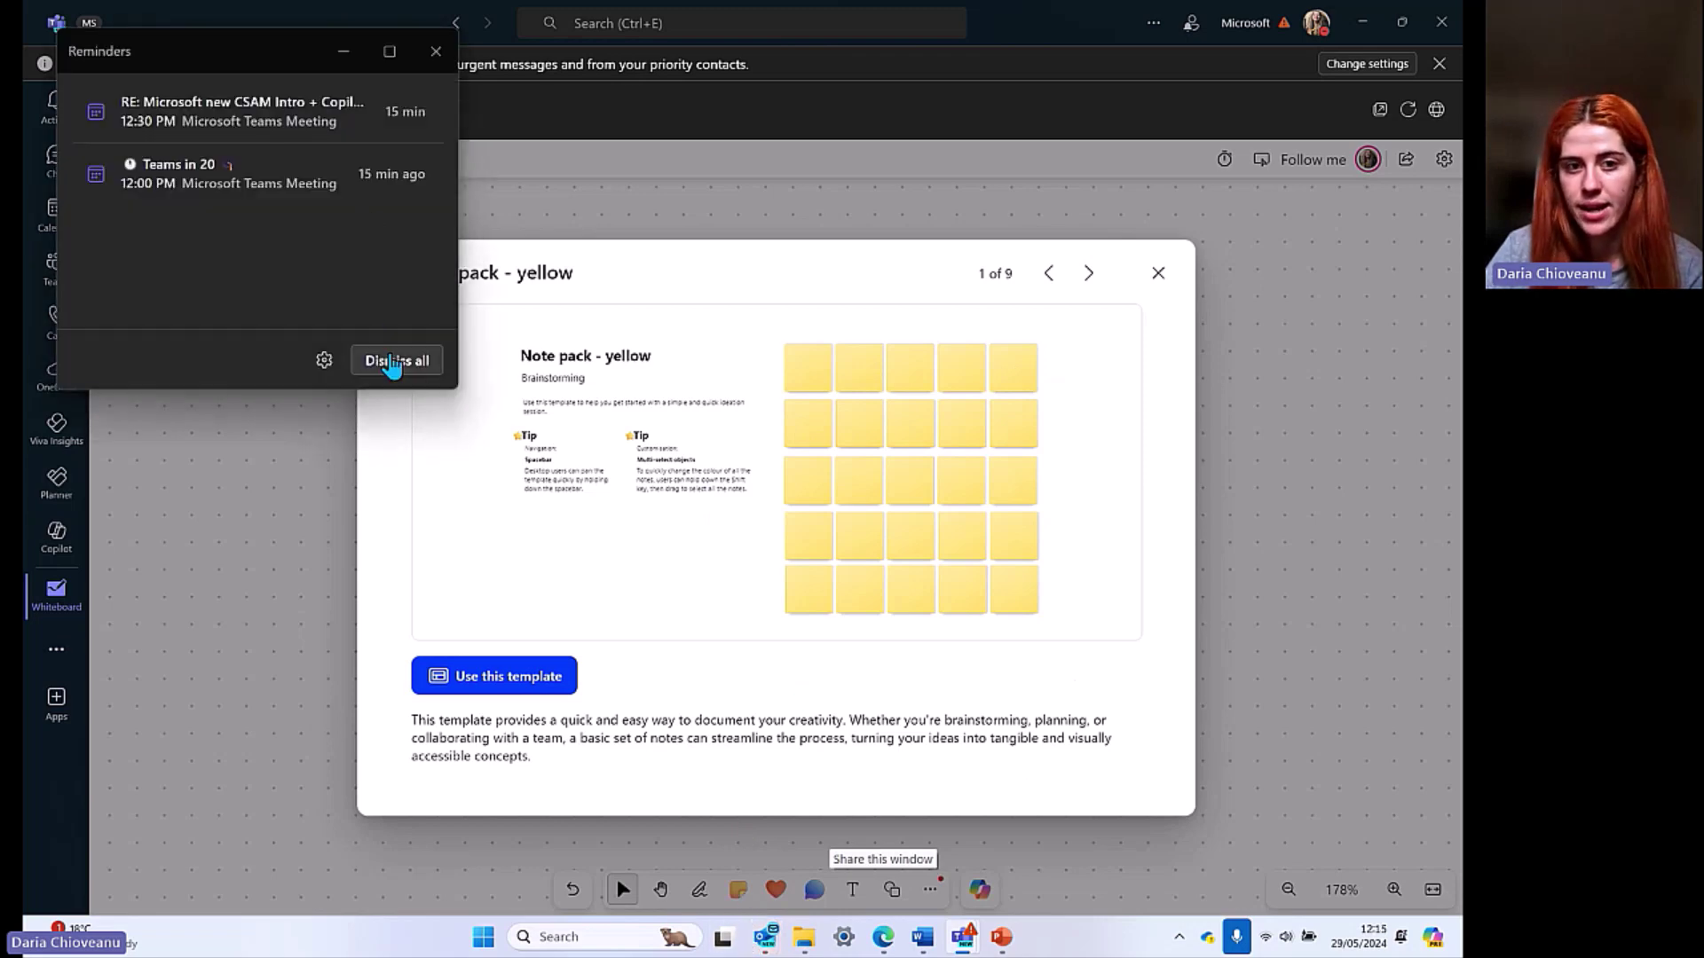
pyautogui.click(394, 364)
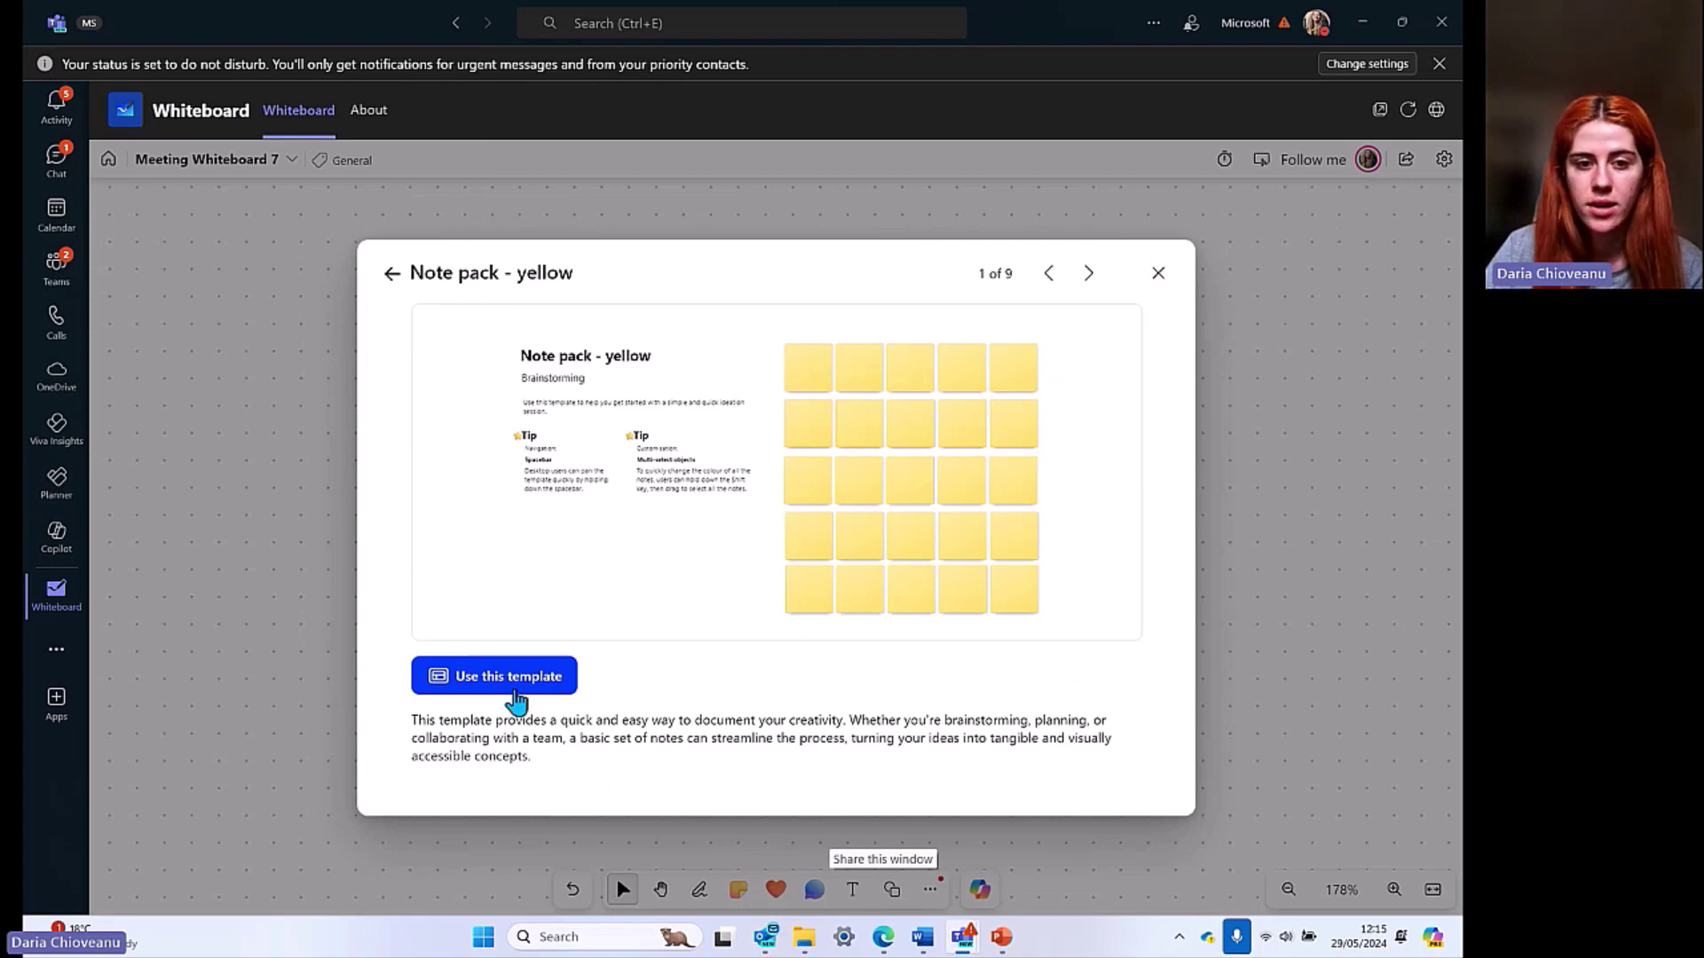
pyautogui.click(513, 689)
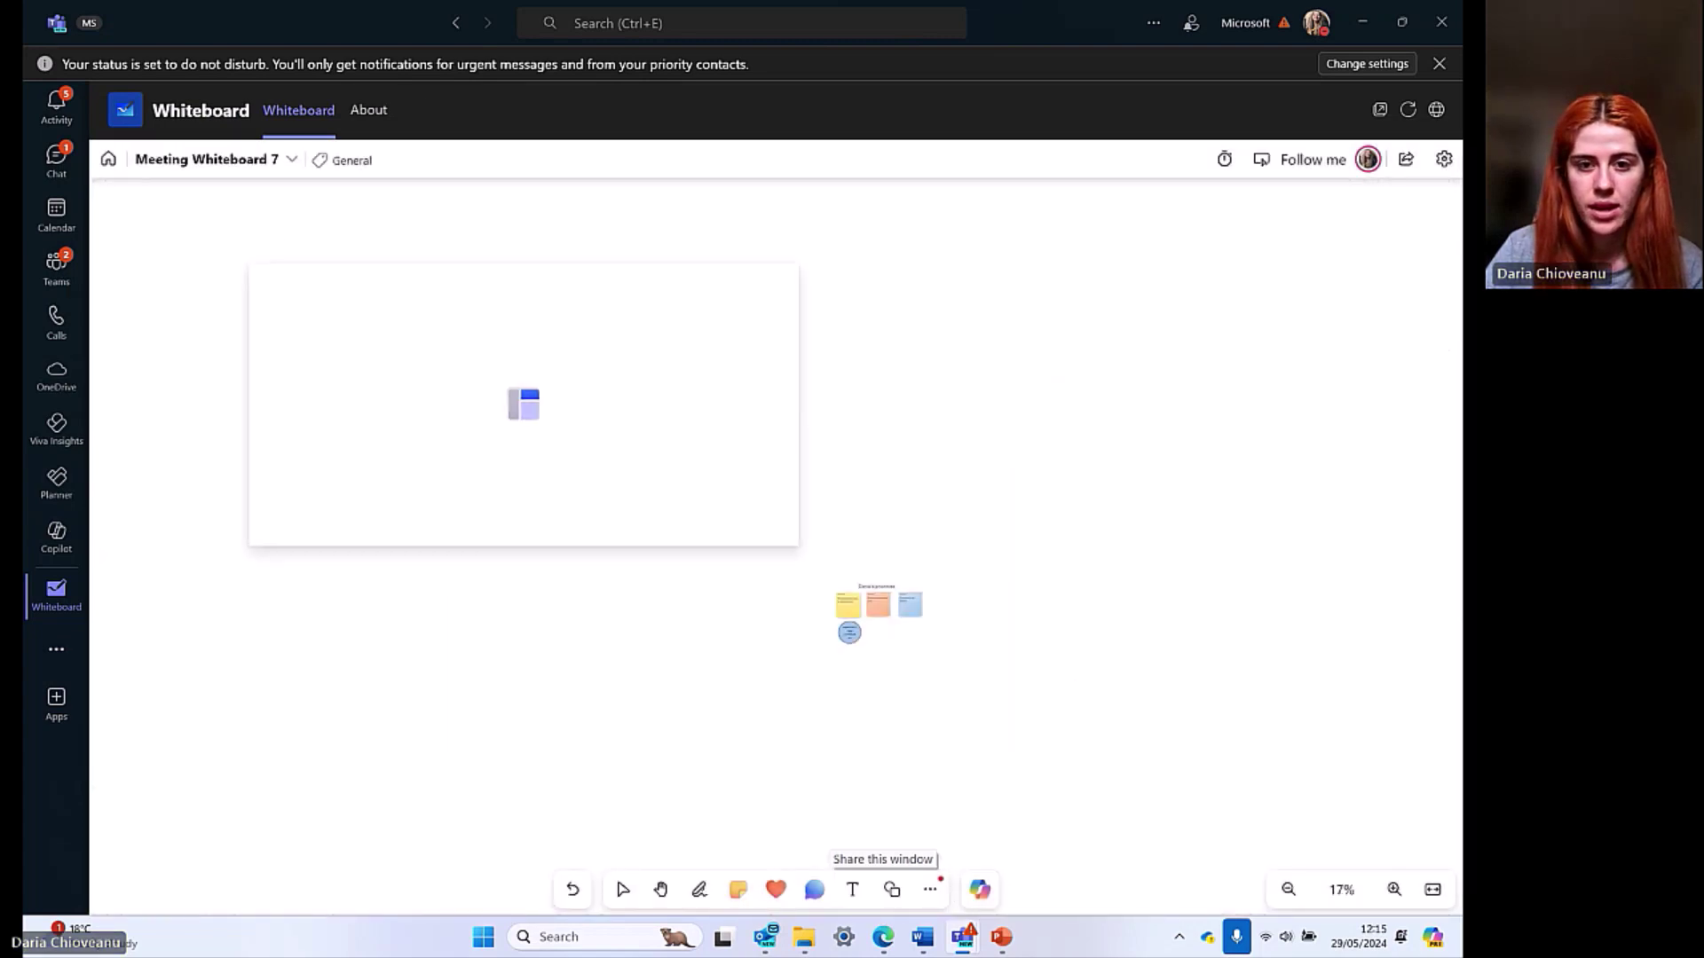
# Step: Drop the yellow note grid onto the board and add an enlarged priorities title with the owner's name above it
pyautogui.click(503, 401)
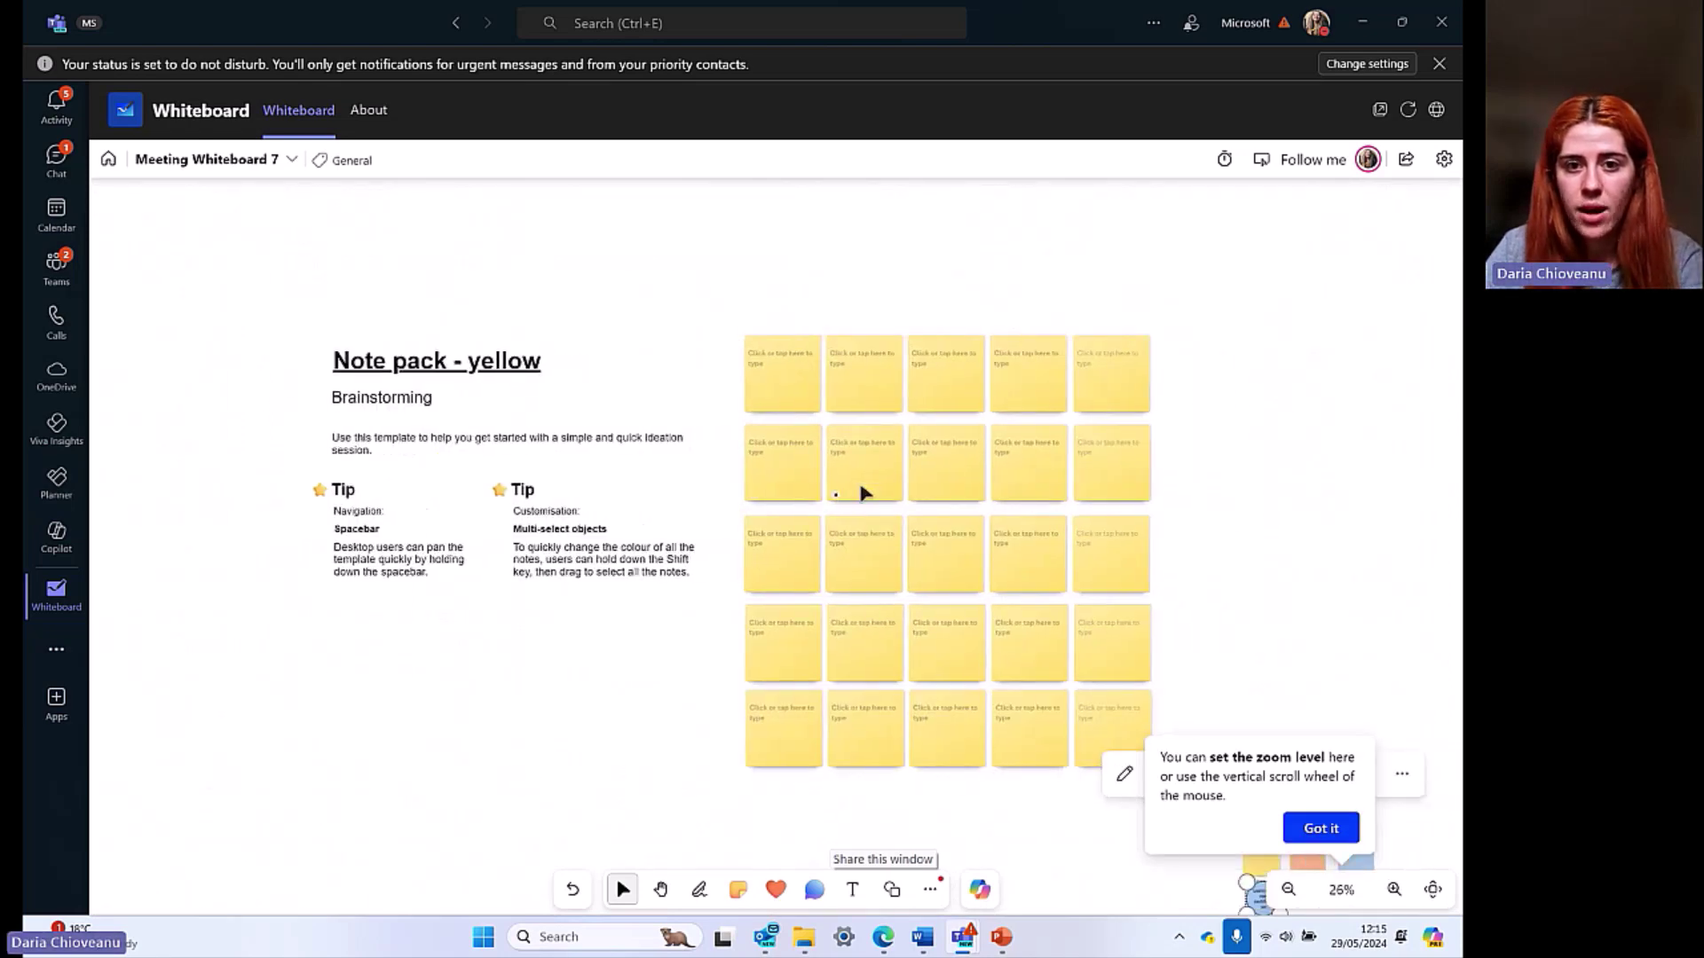
pyautogui.click(753, 366)
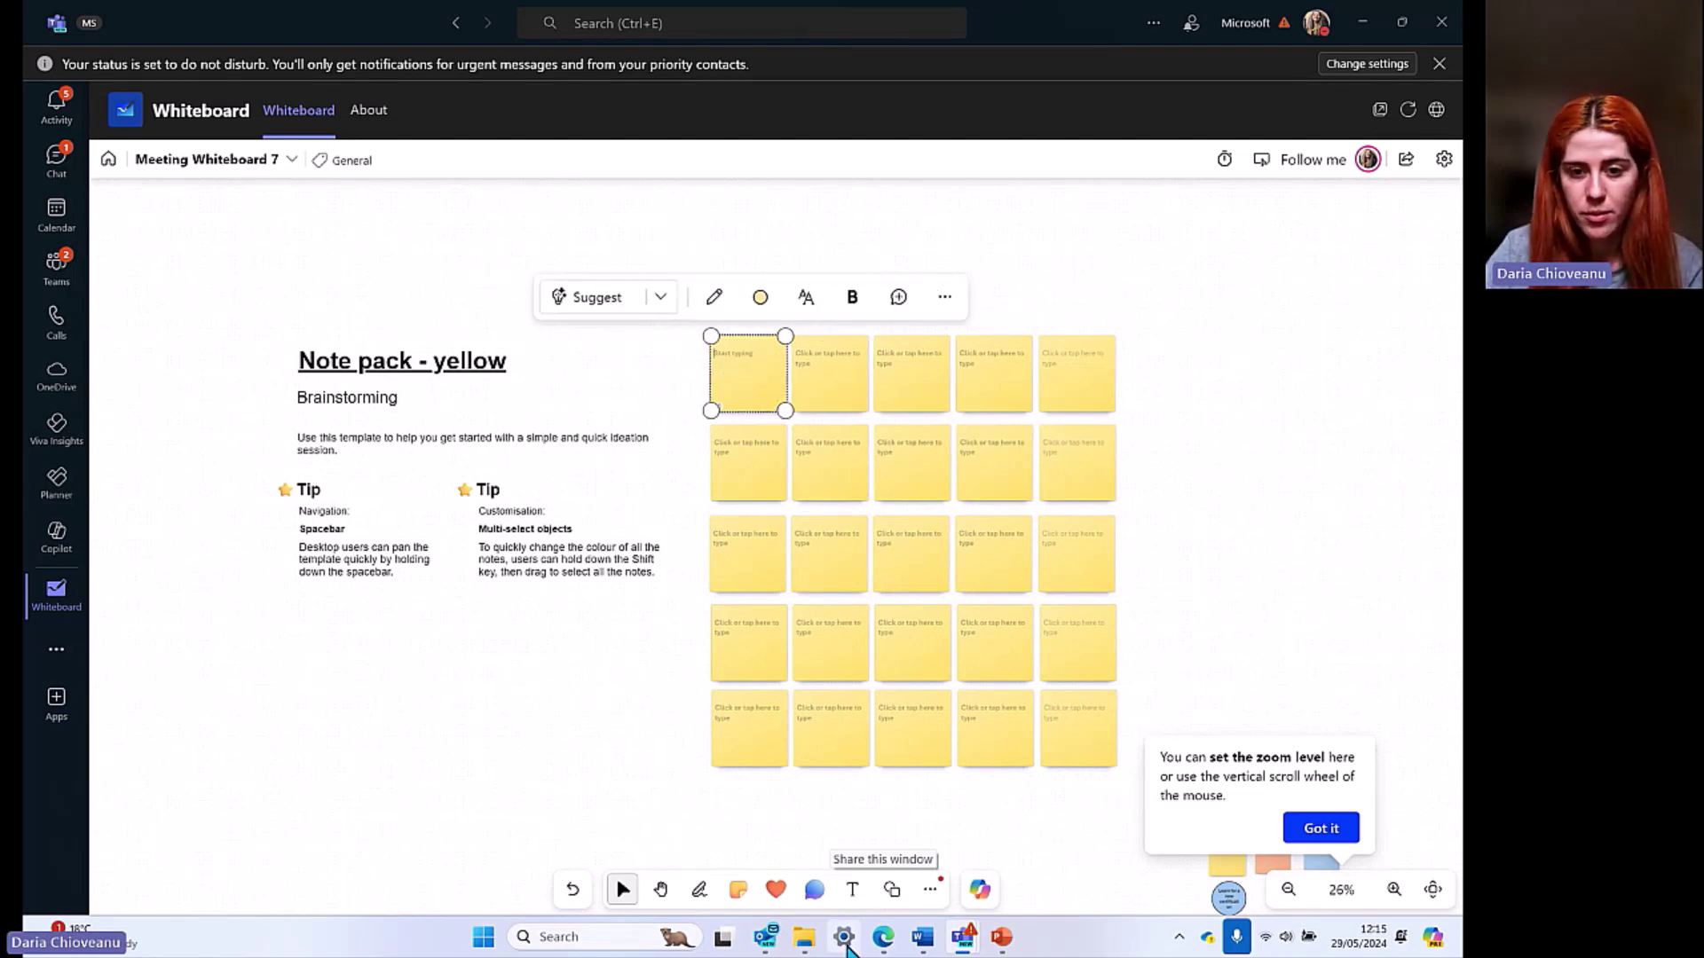
pyautogui.click(852, 890)
pyautogui.click(715, 268)
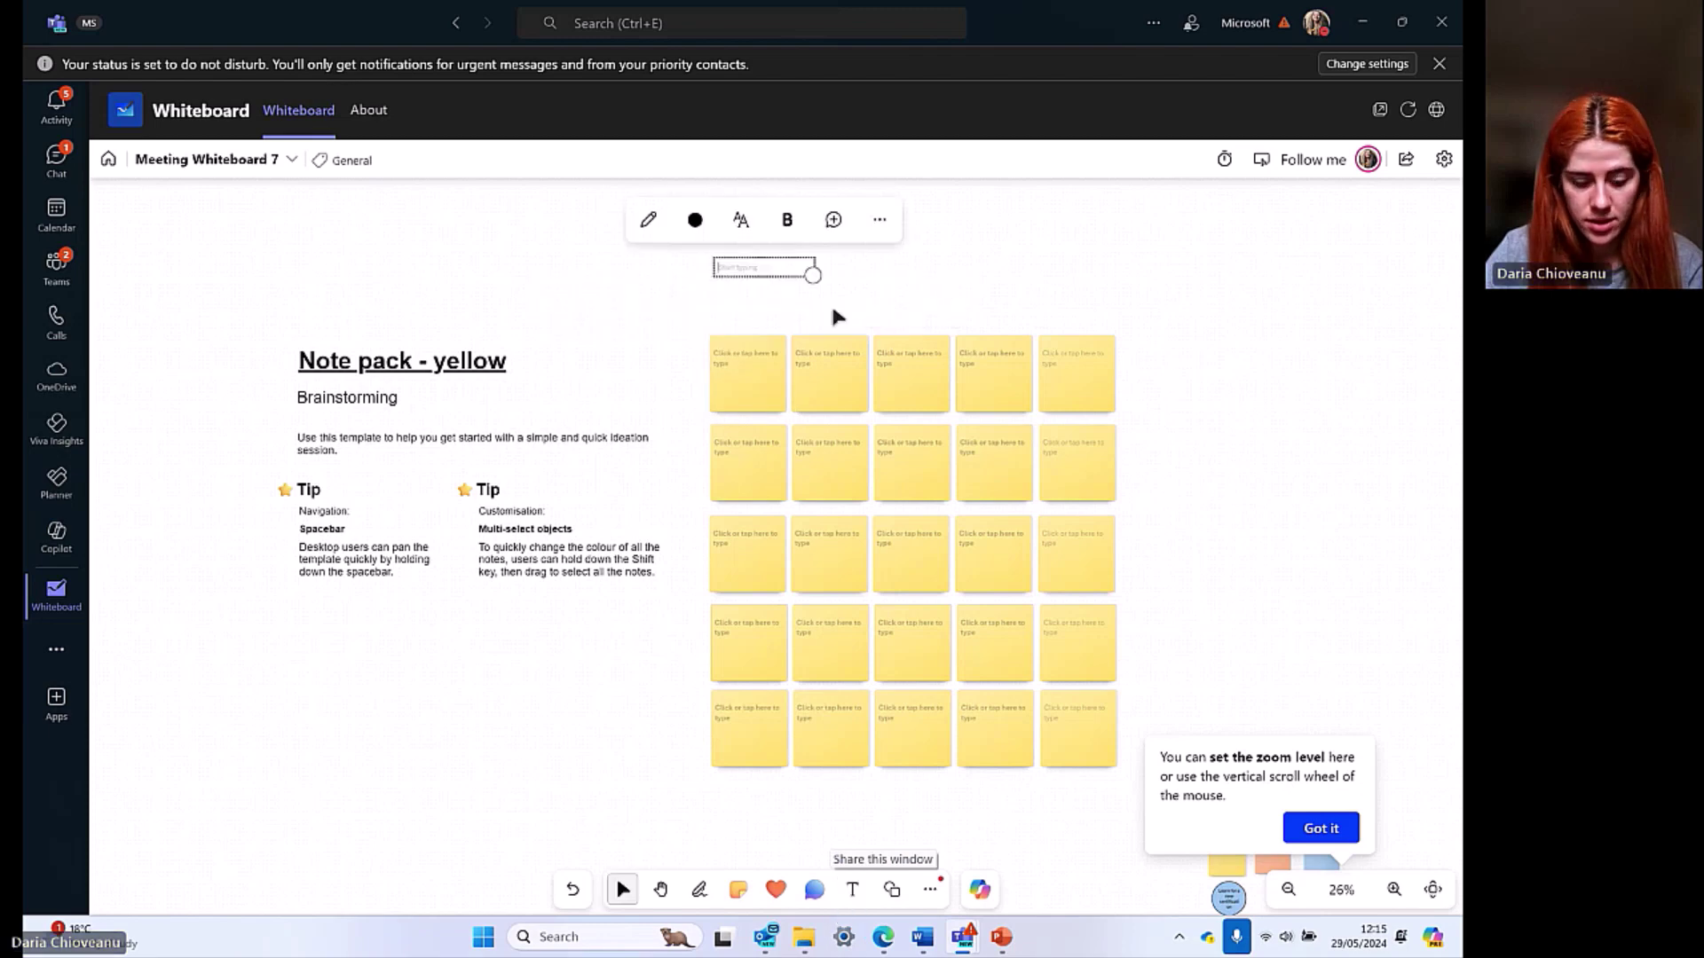
pyautogui.write("Daria's")
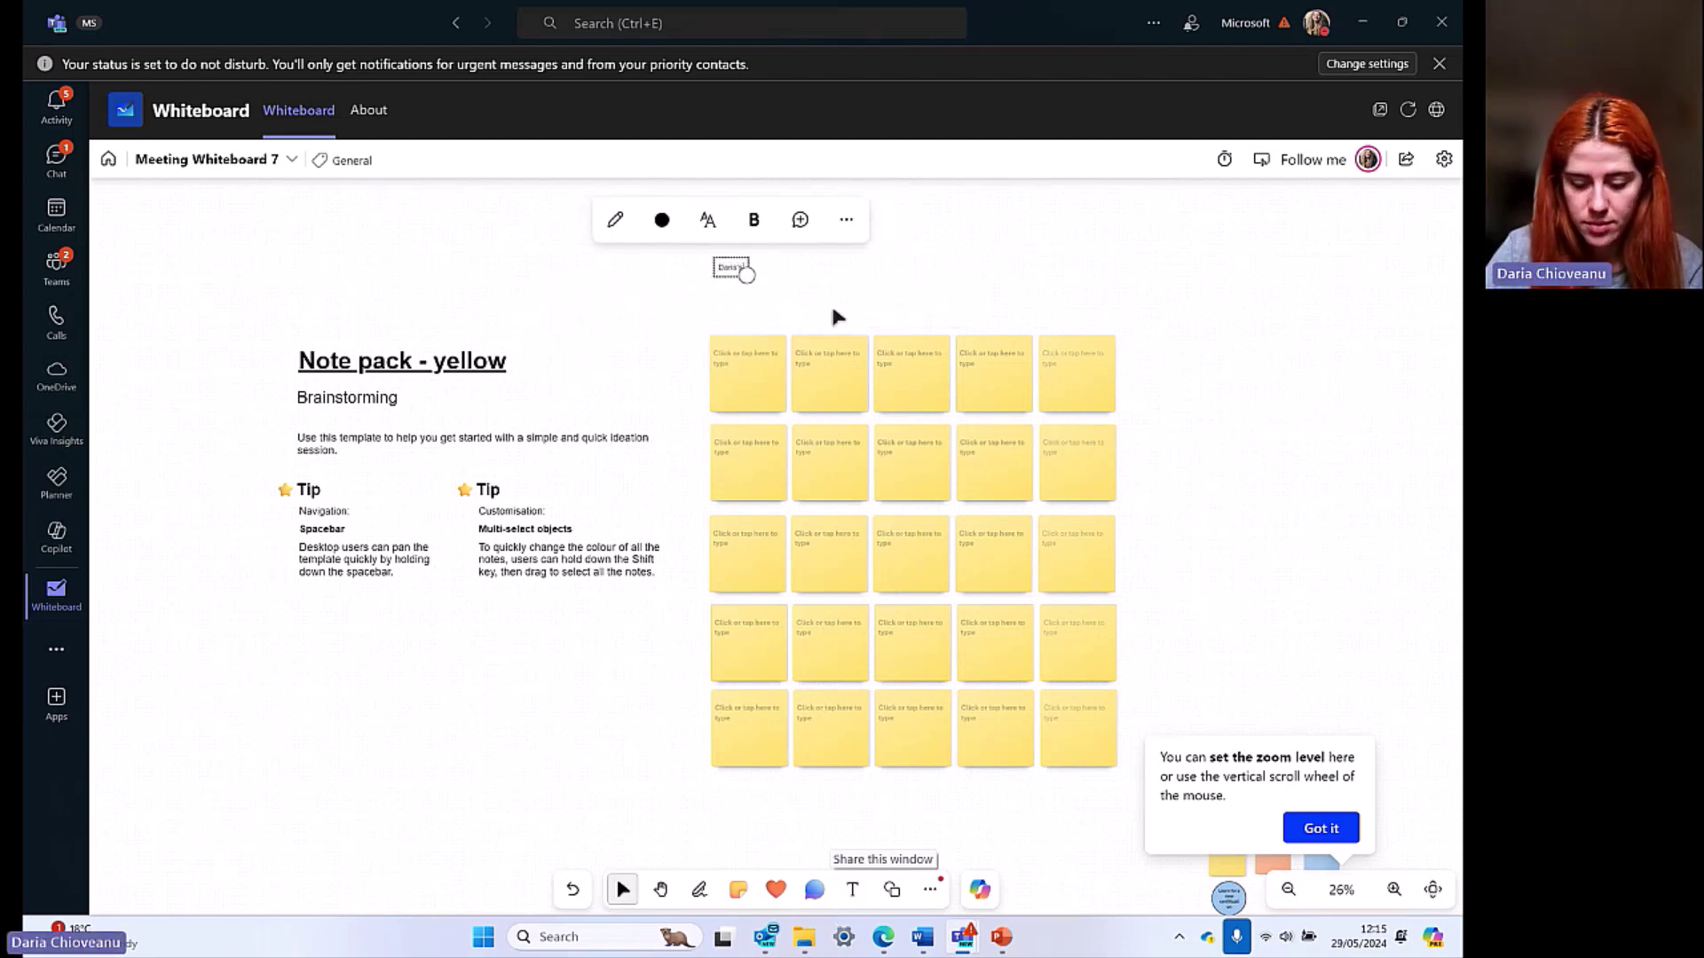
pyautogui.write(' Projritie')
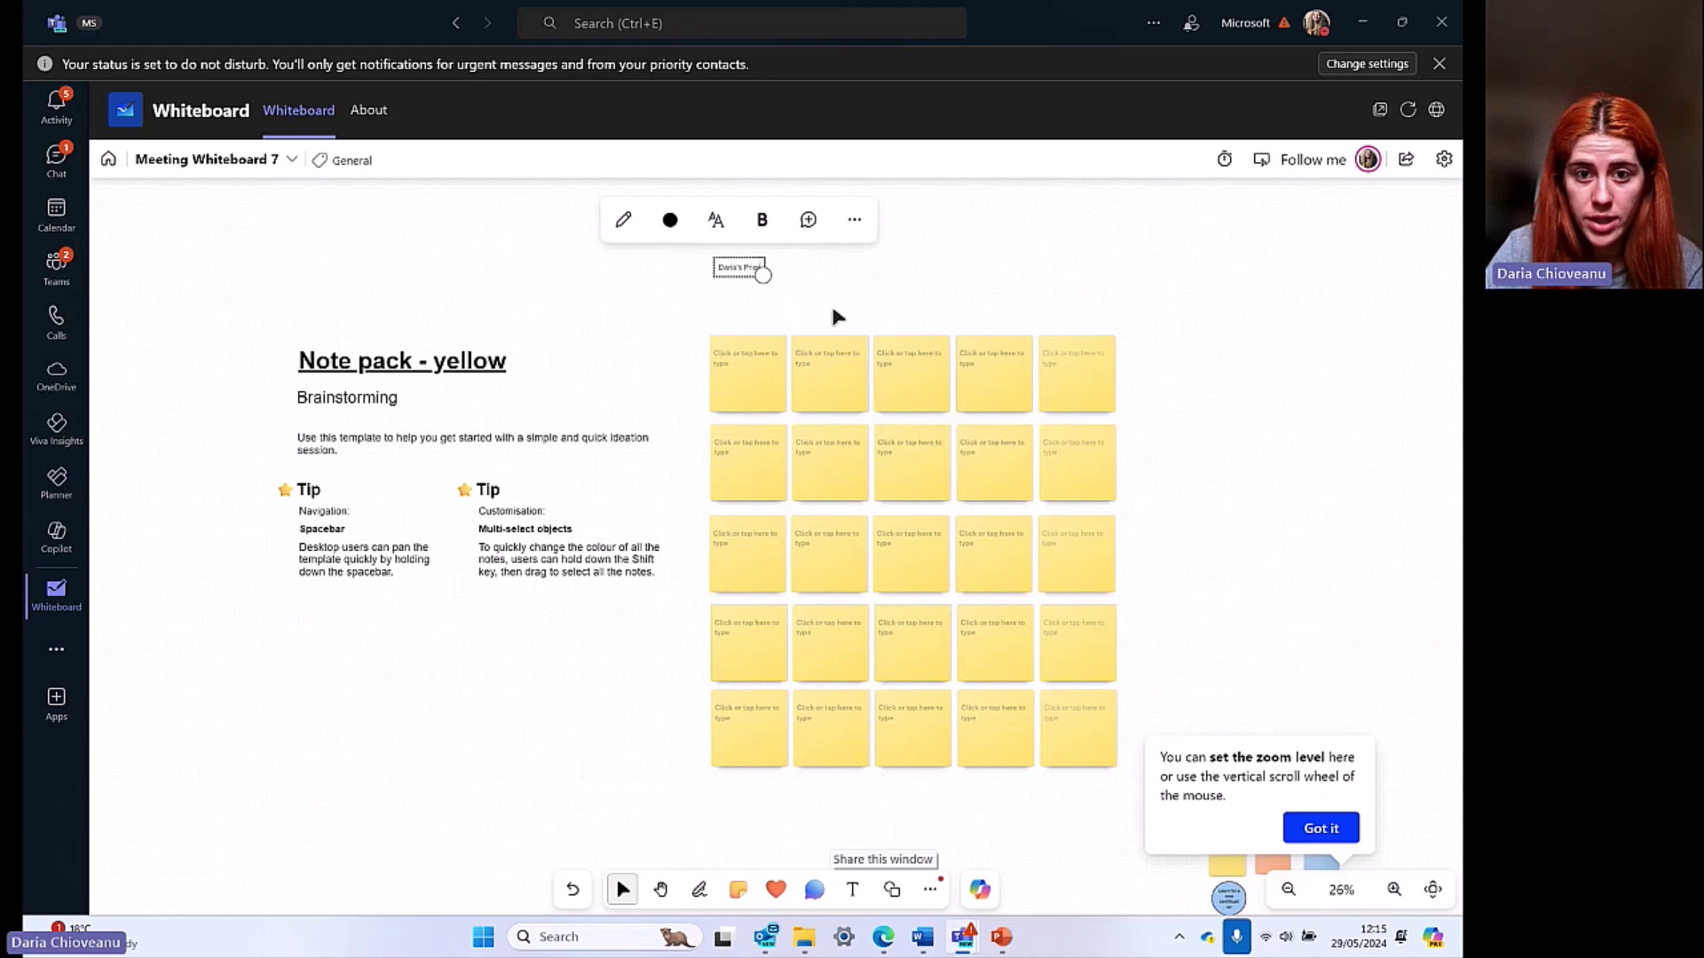
pyautogui.write('s')
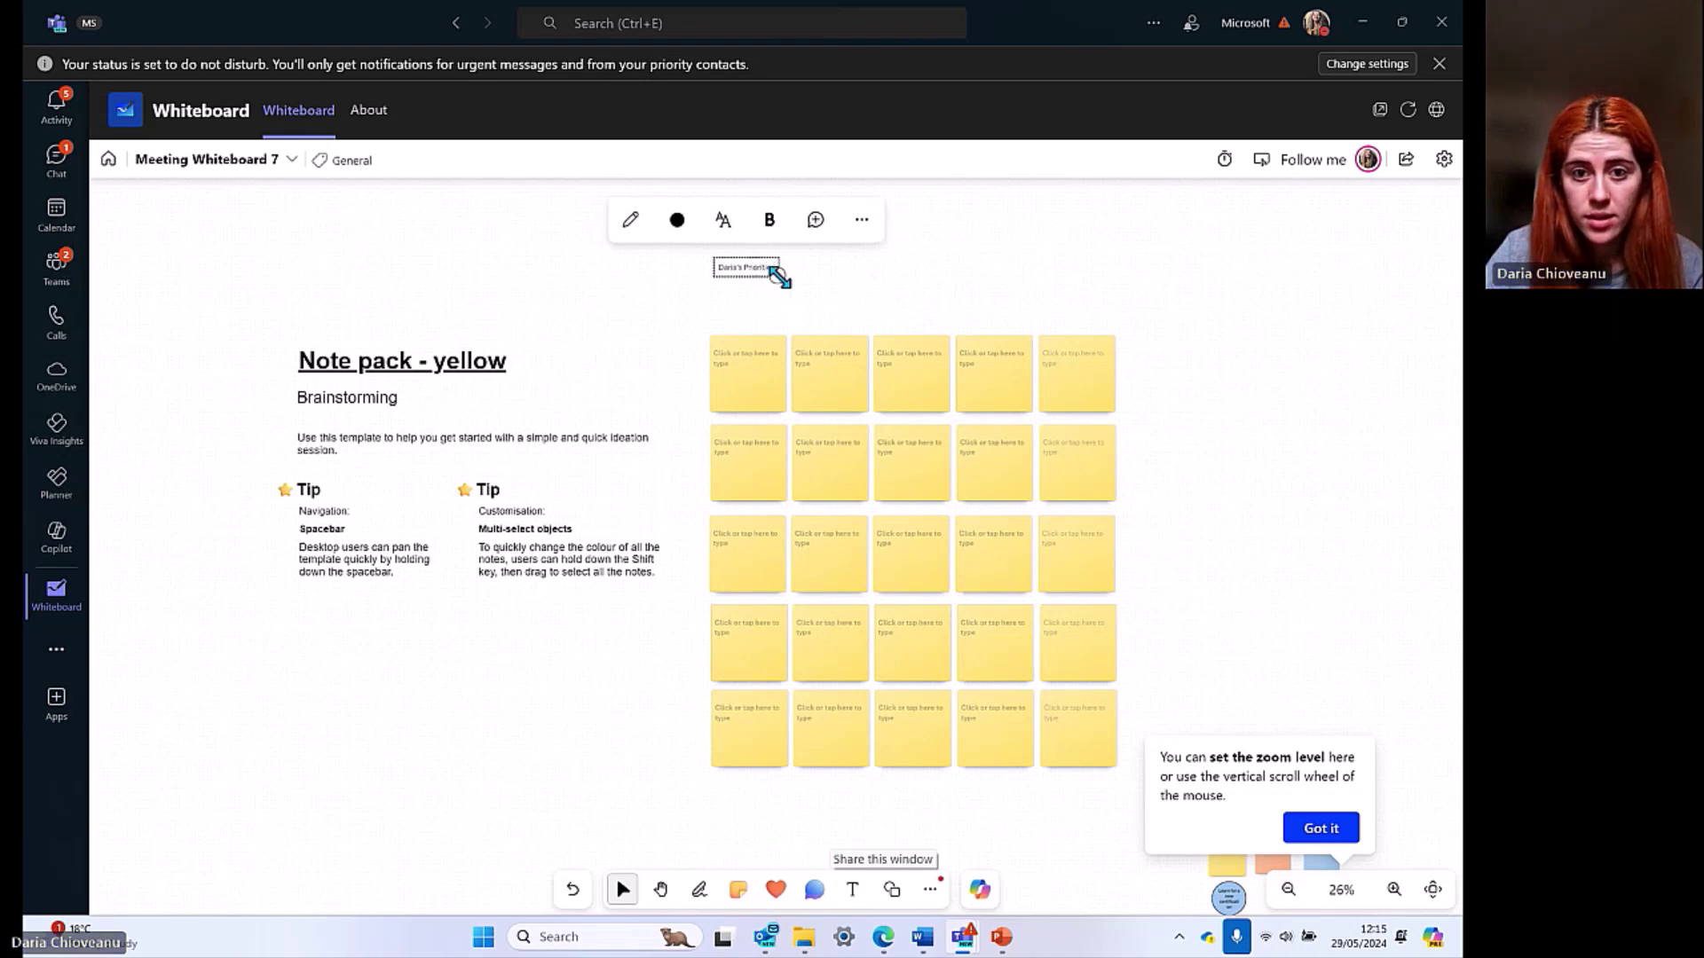
pyautogui.moveTo(779, 275); pyautogui.dragTo(982, 333)
# Step: Write 'Prepare for M365 Copilot demo' into the second top-row yellow note
pyautogui.click(745, 365)
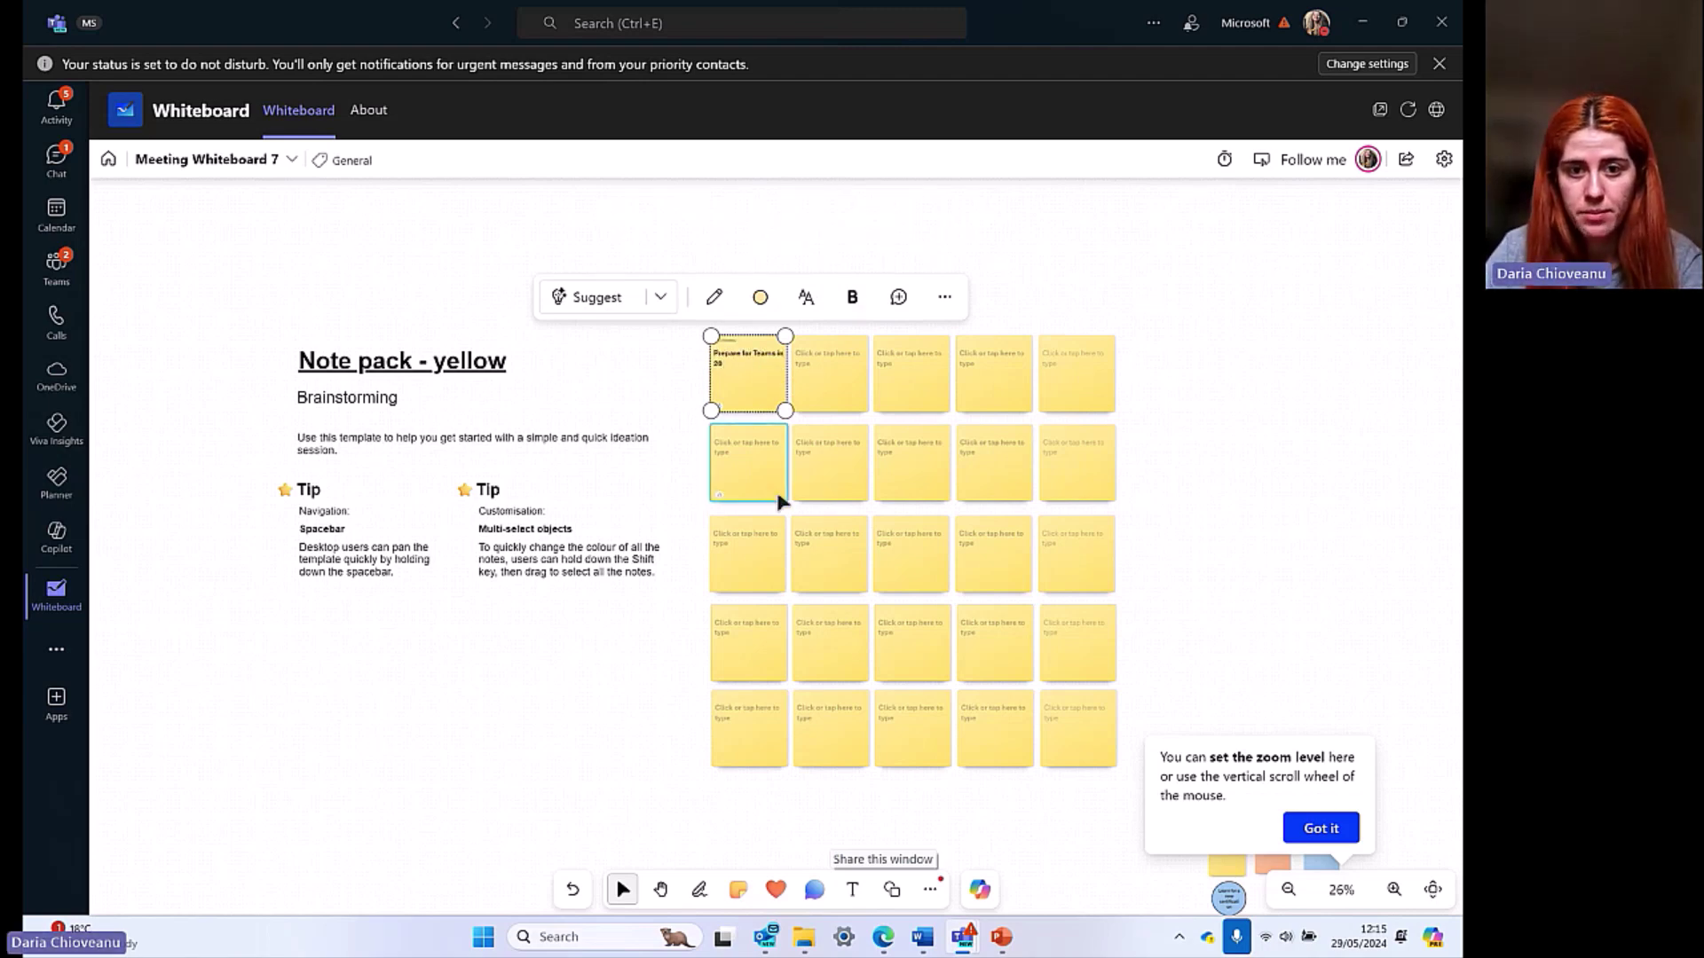
pyautogui.rightClick(667, 388)
pyautogui.click(682, 371)
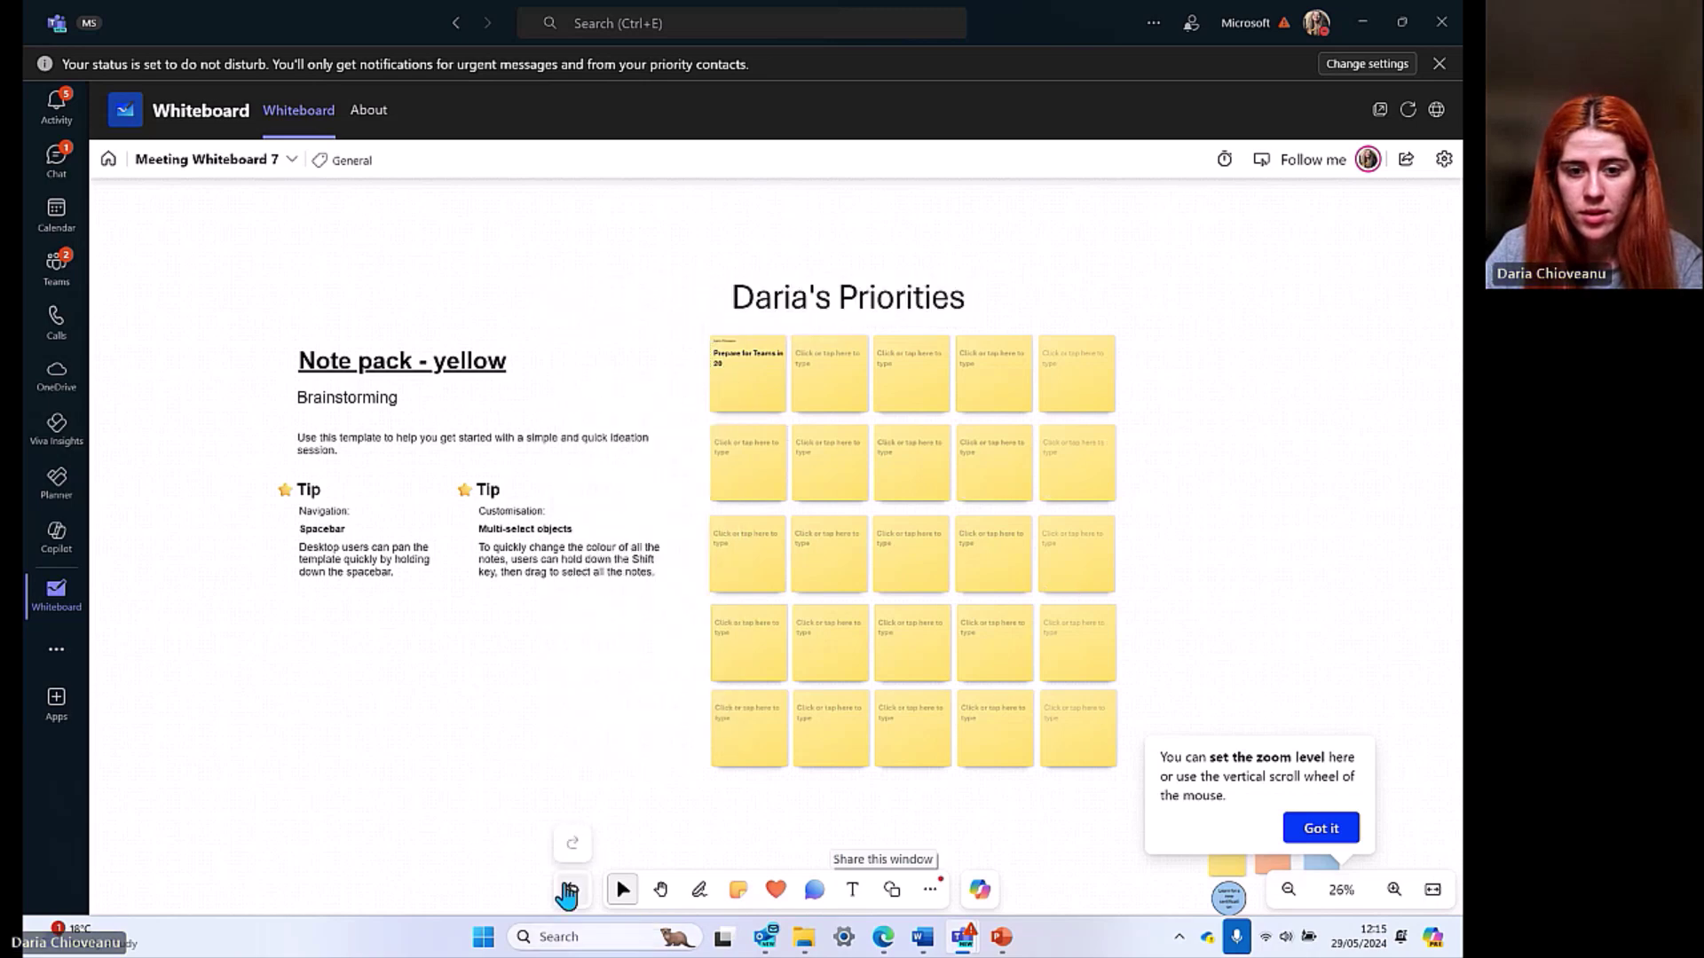
pyautogui.click(821, 365)
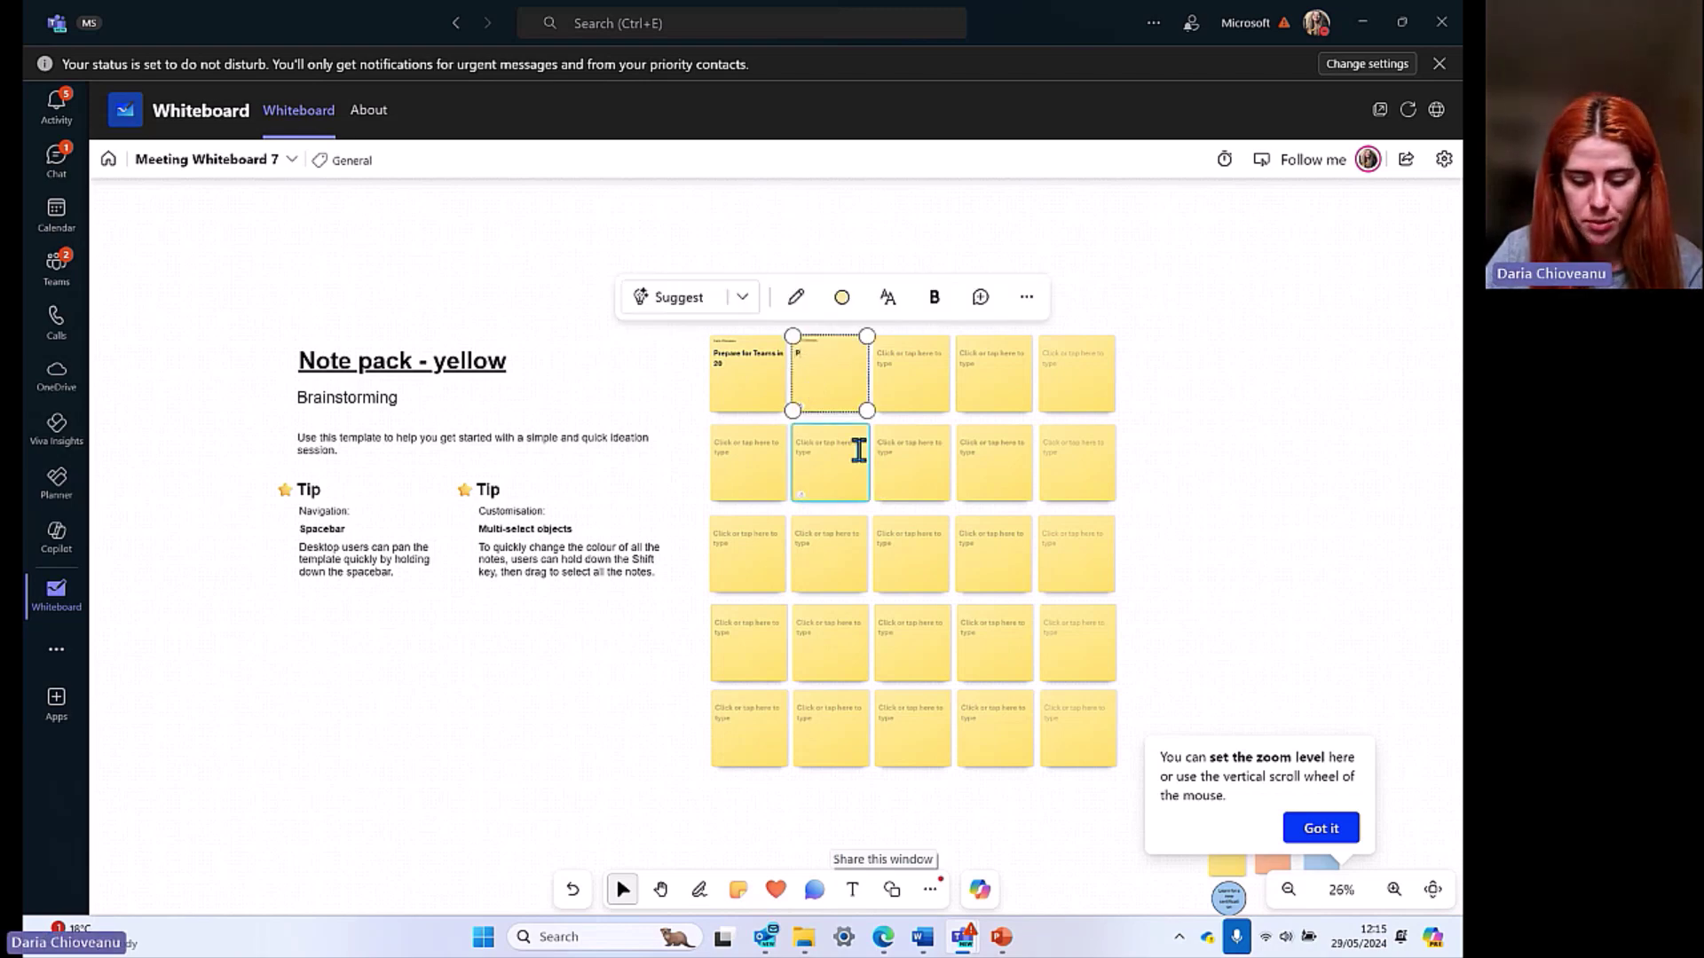
pyautogui.write('Prepare')
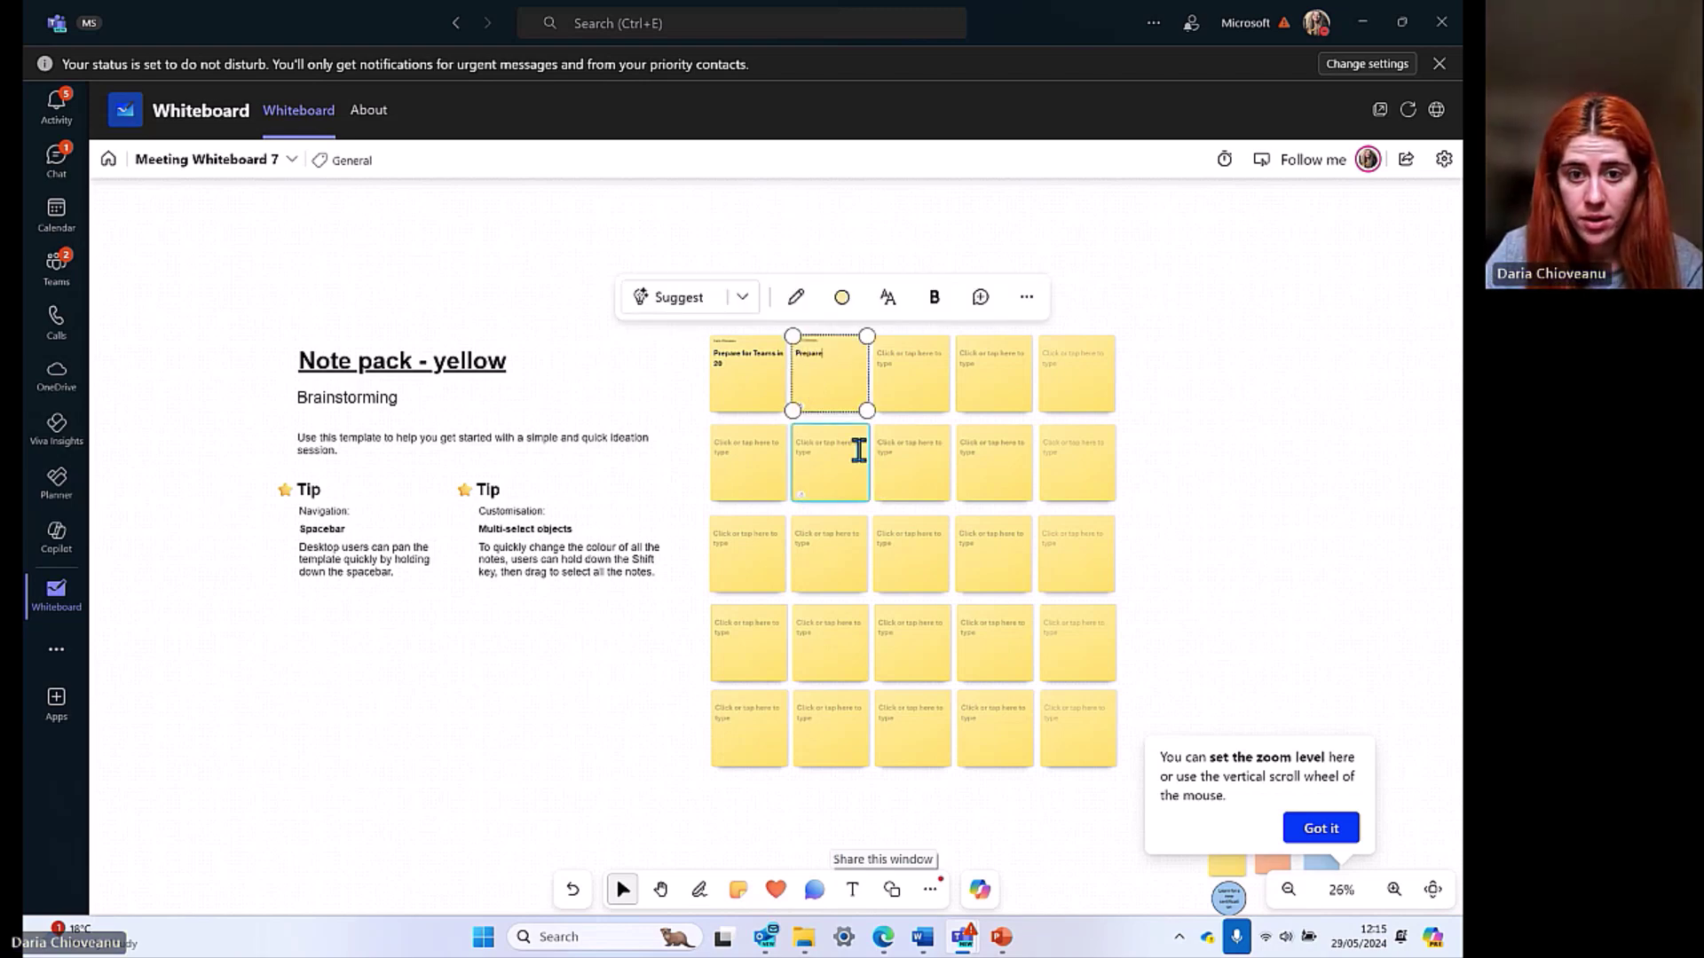
pyautogui.write(' for M365 Copilot demo')
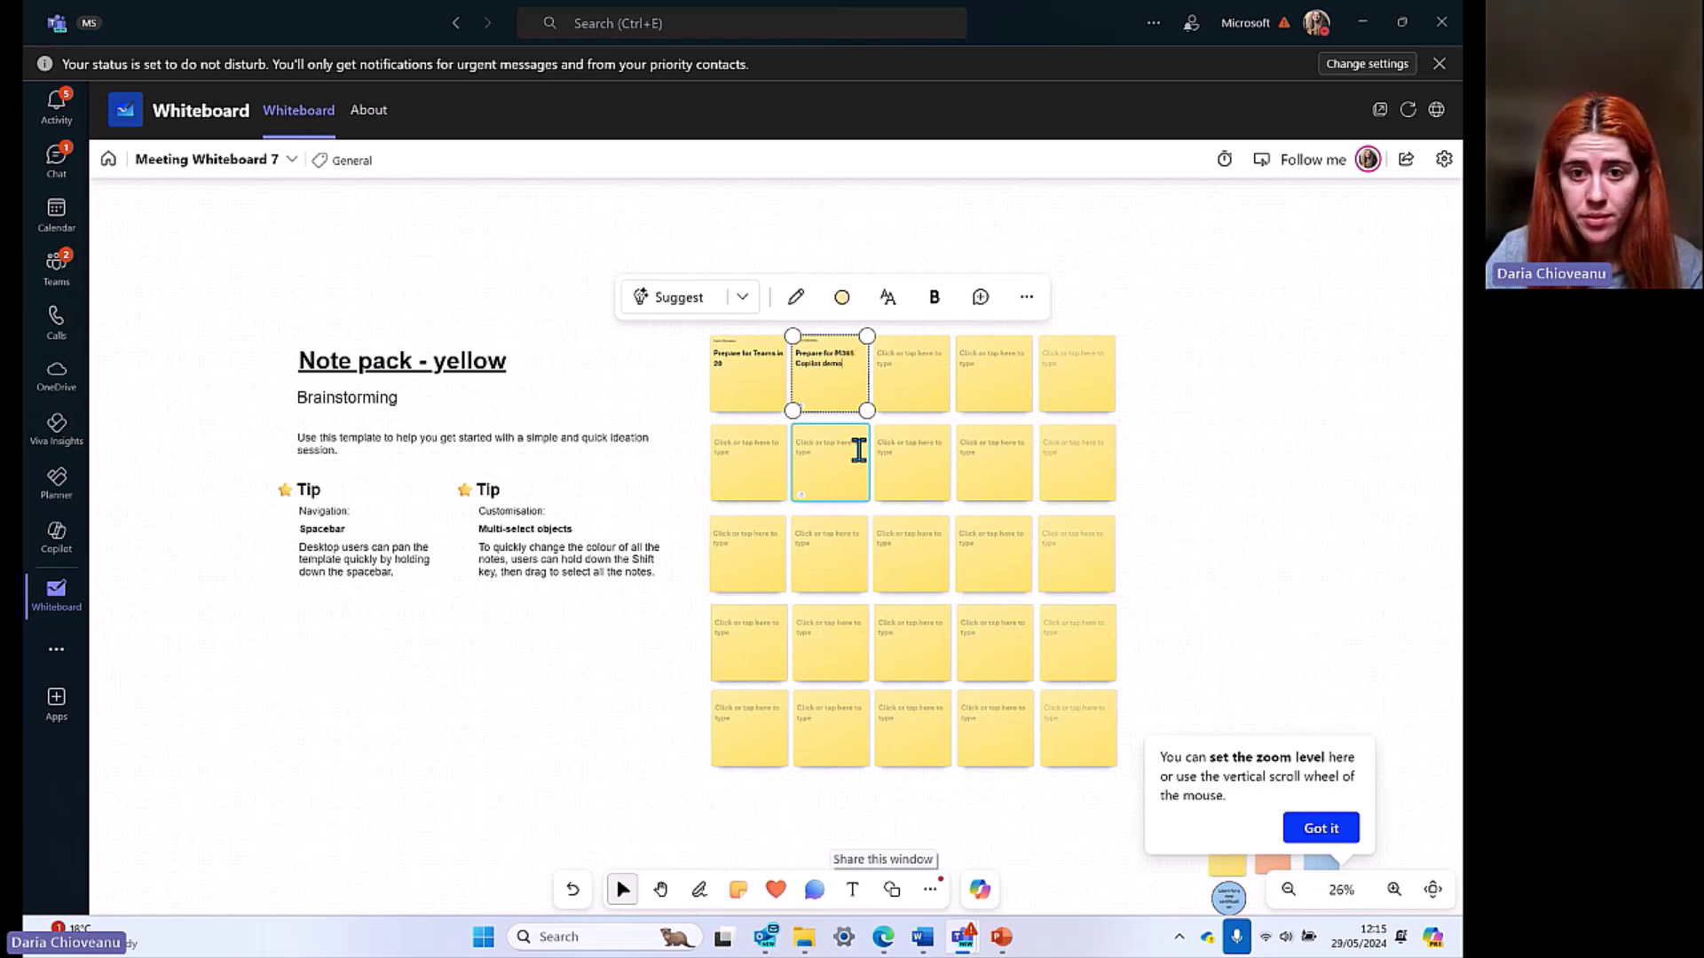
# Step: Fill the next top-row notes with 'Finish my trainings' and 'Schedule sync with my team', then deselect
pyautogui.click(923, 367)
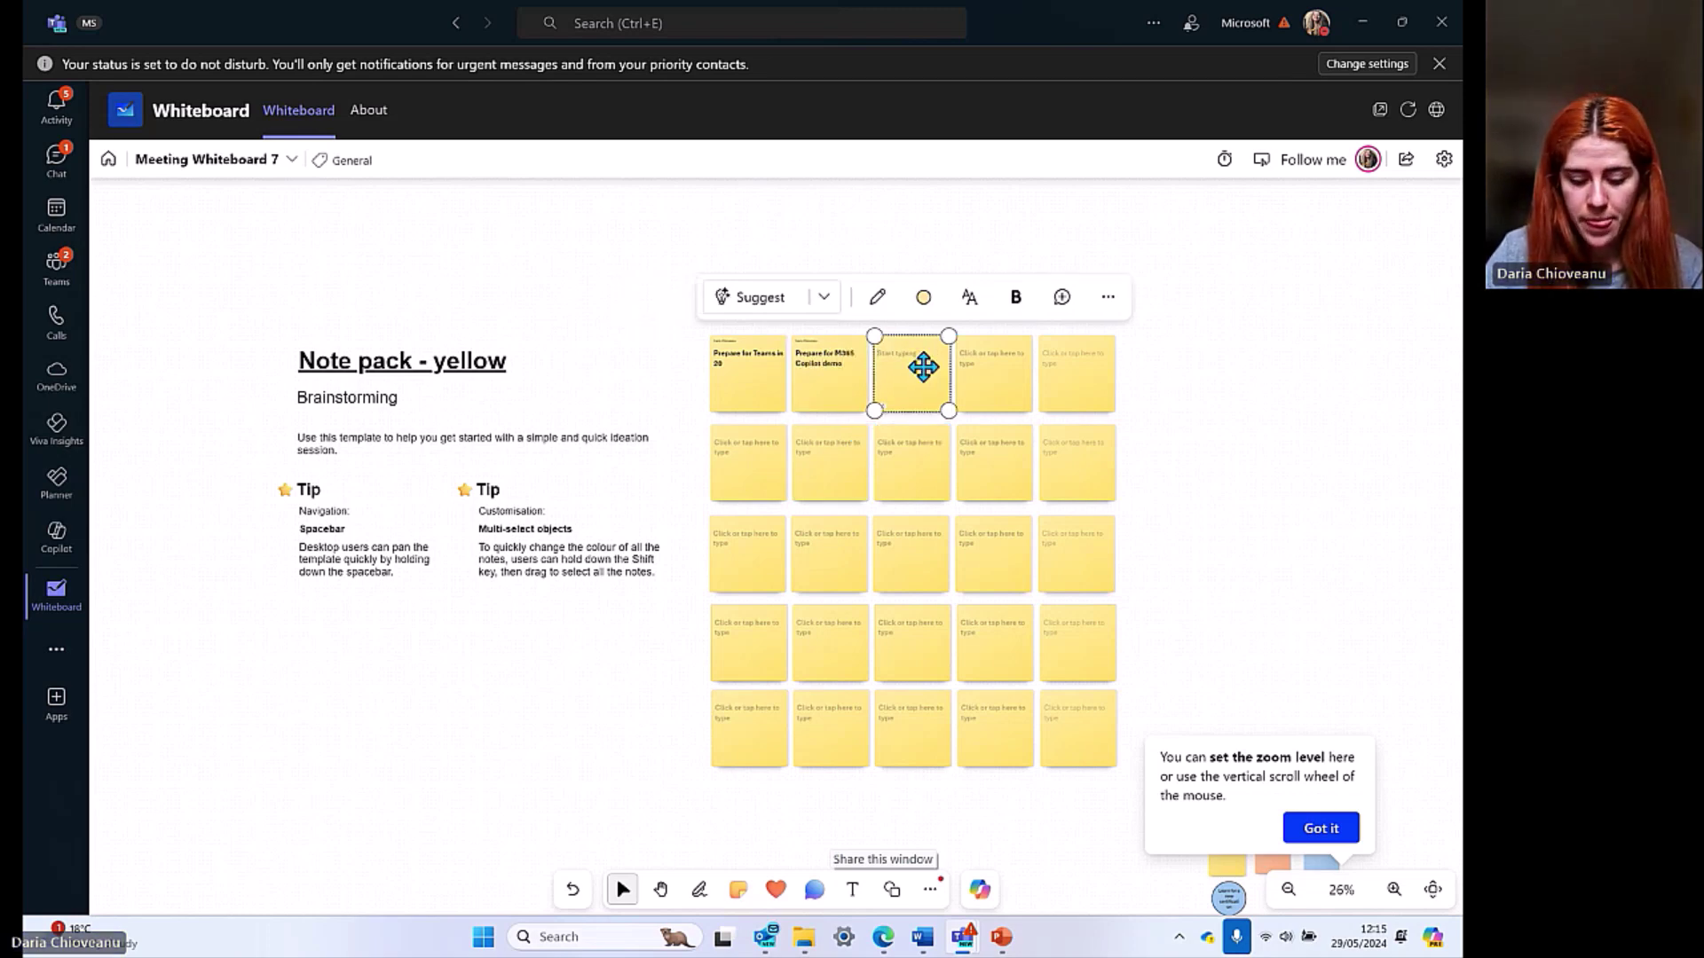
pyautogui.write('GFini')
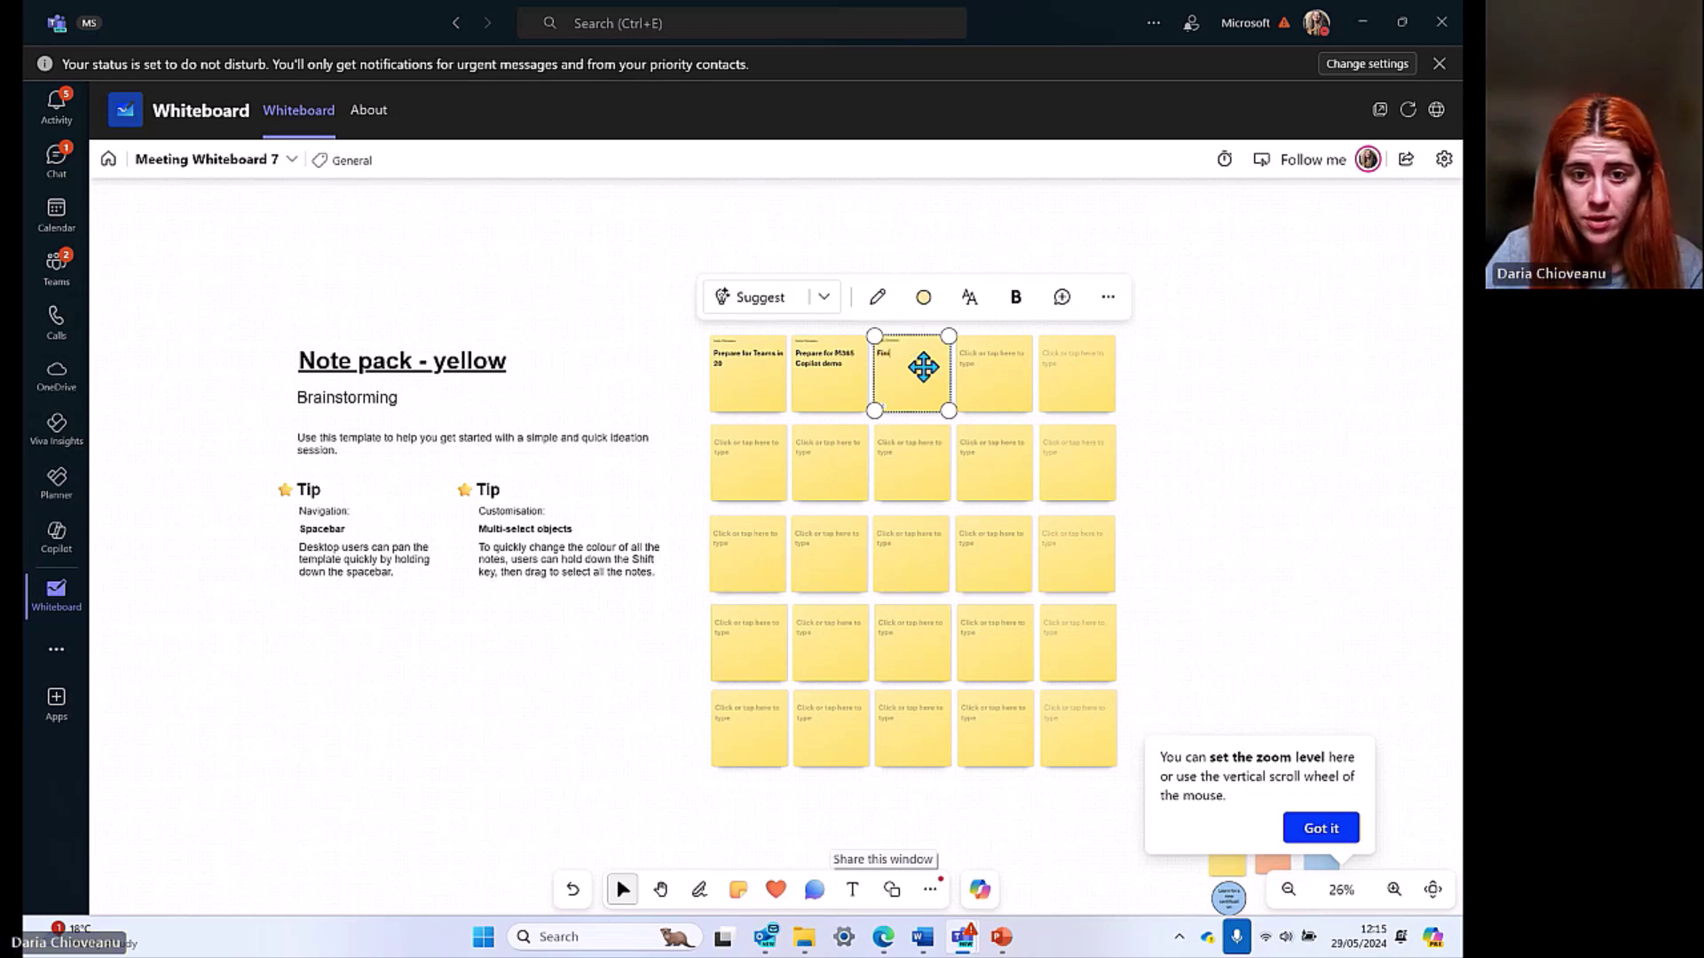
pyautogui.write('sh my tas')
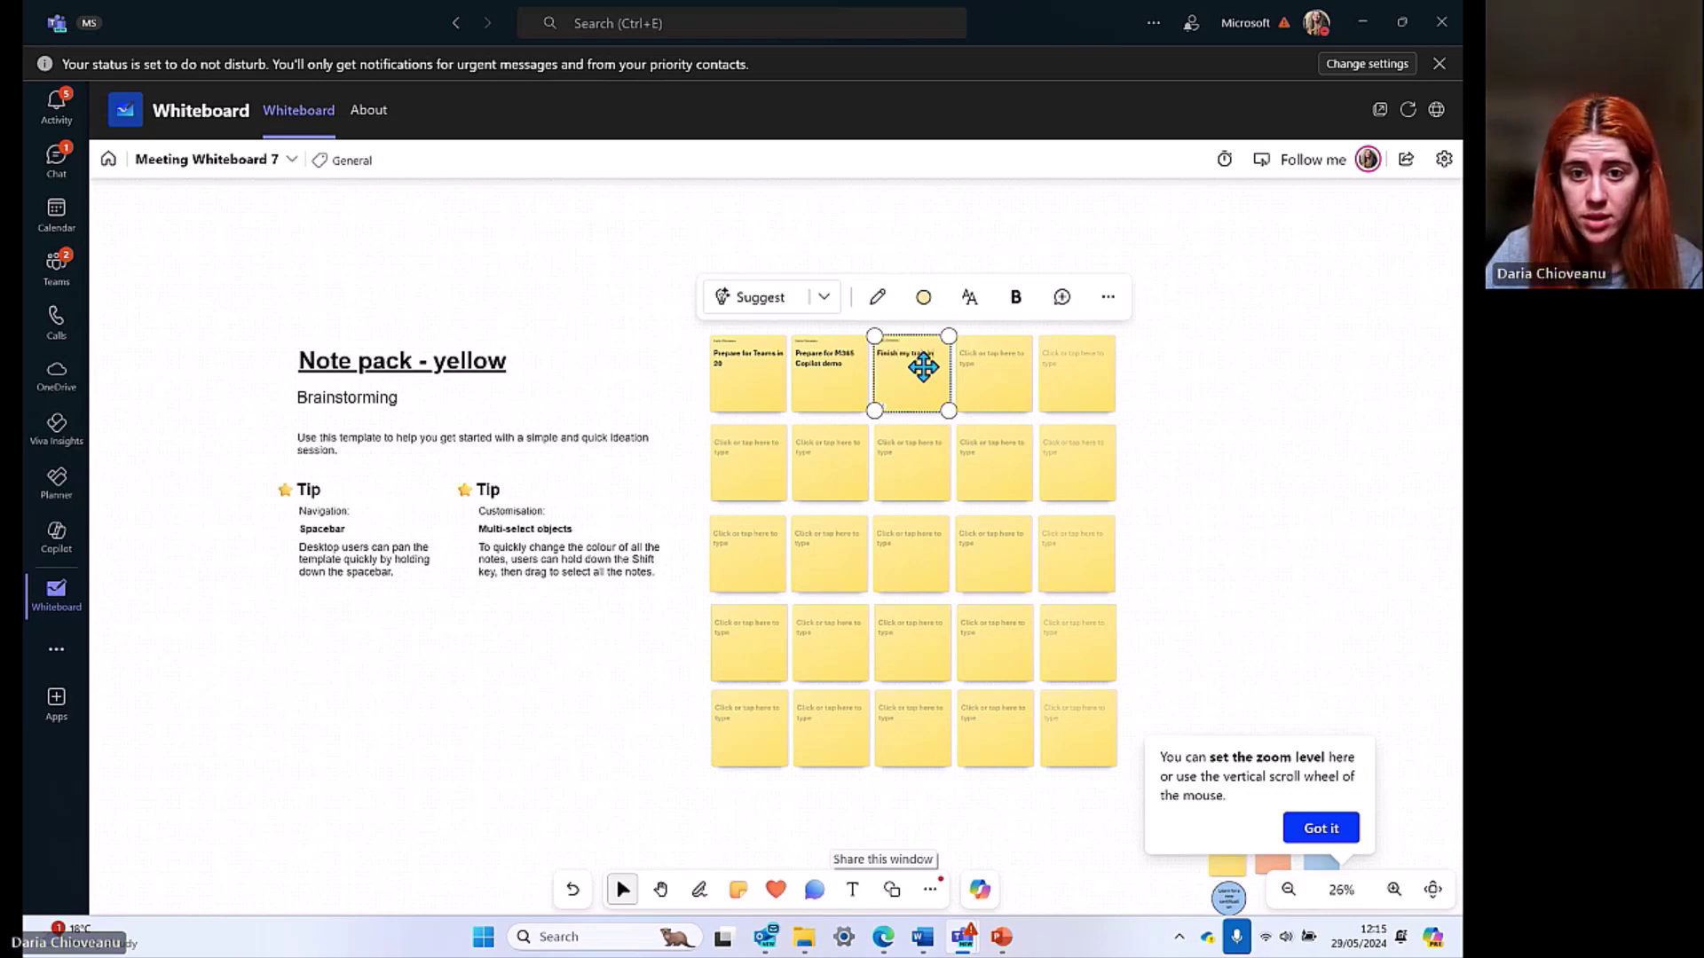
pyautogui.click(985, 373)
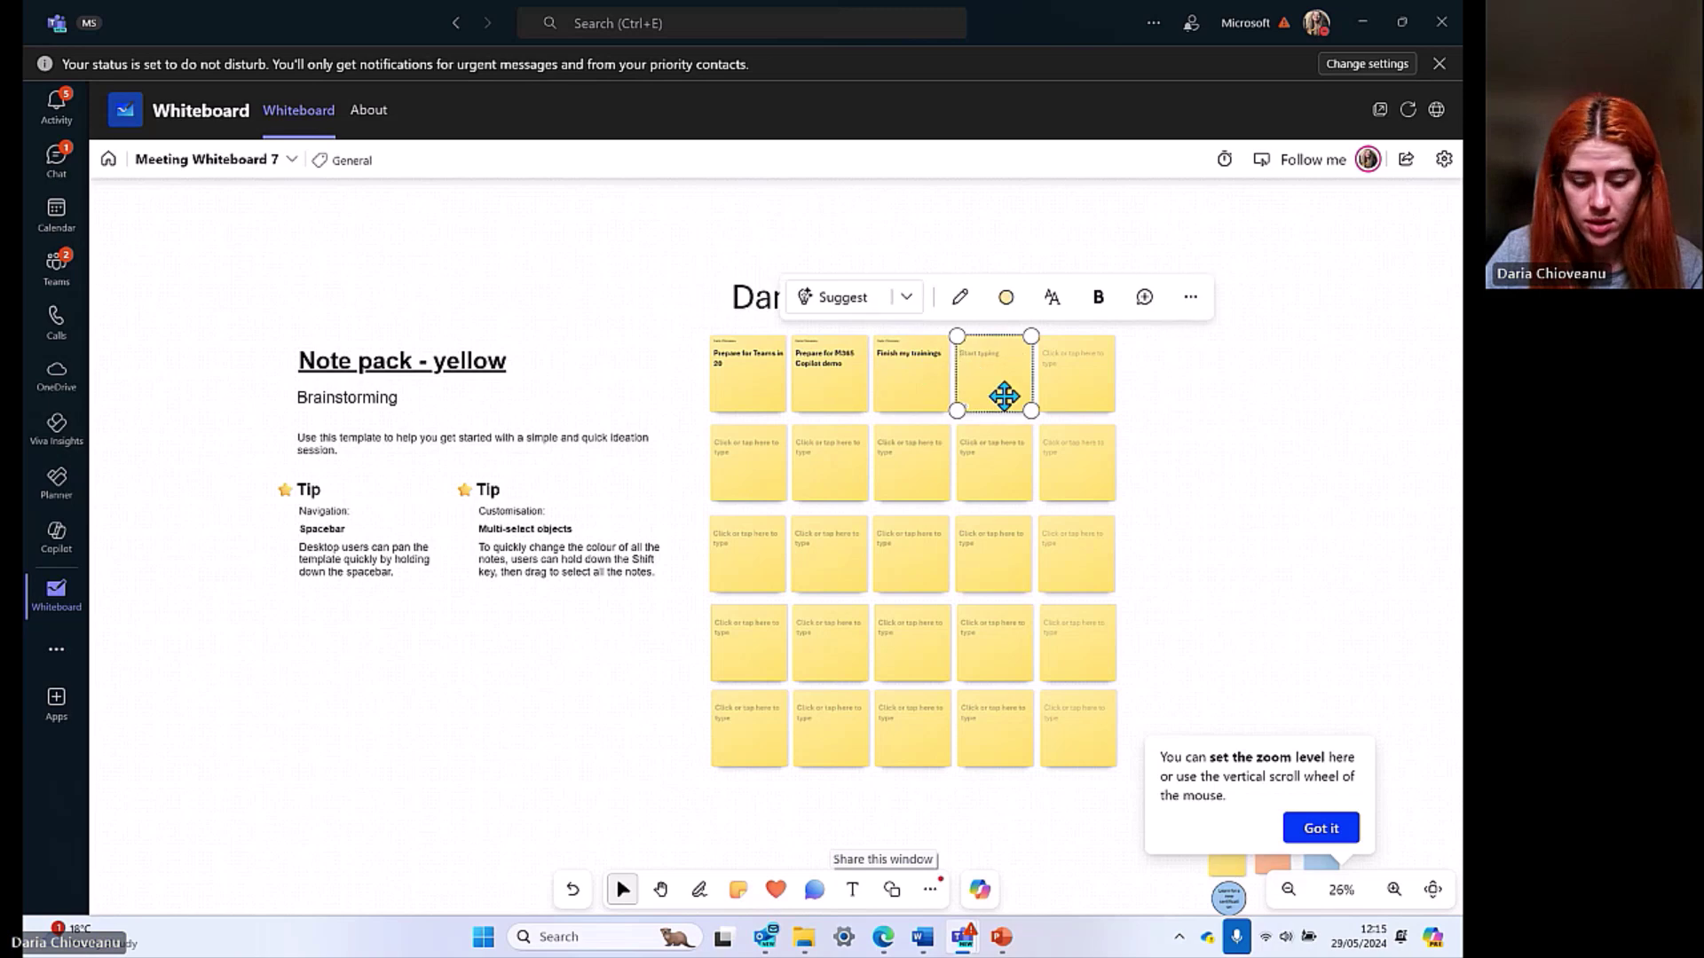
pyautogui.write('Schedule sync with my team')
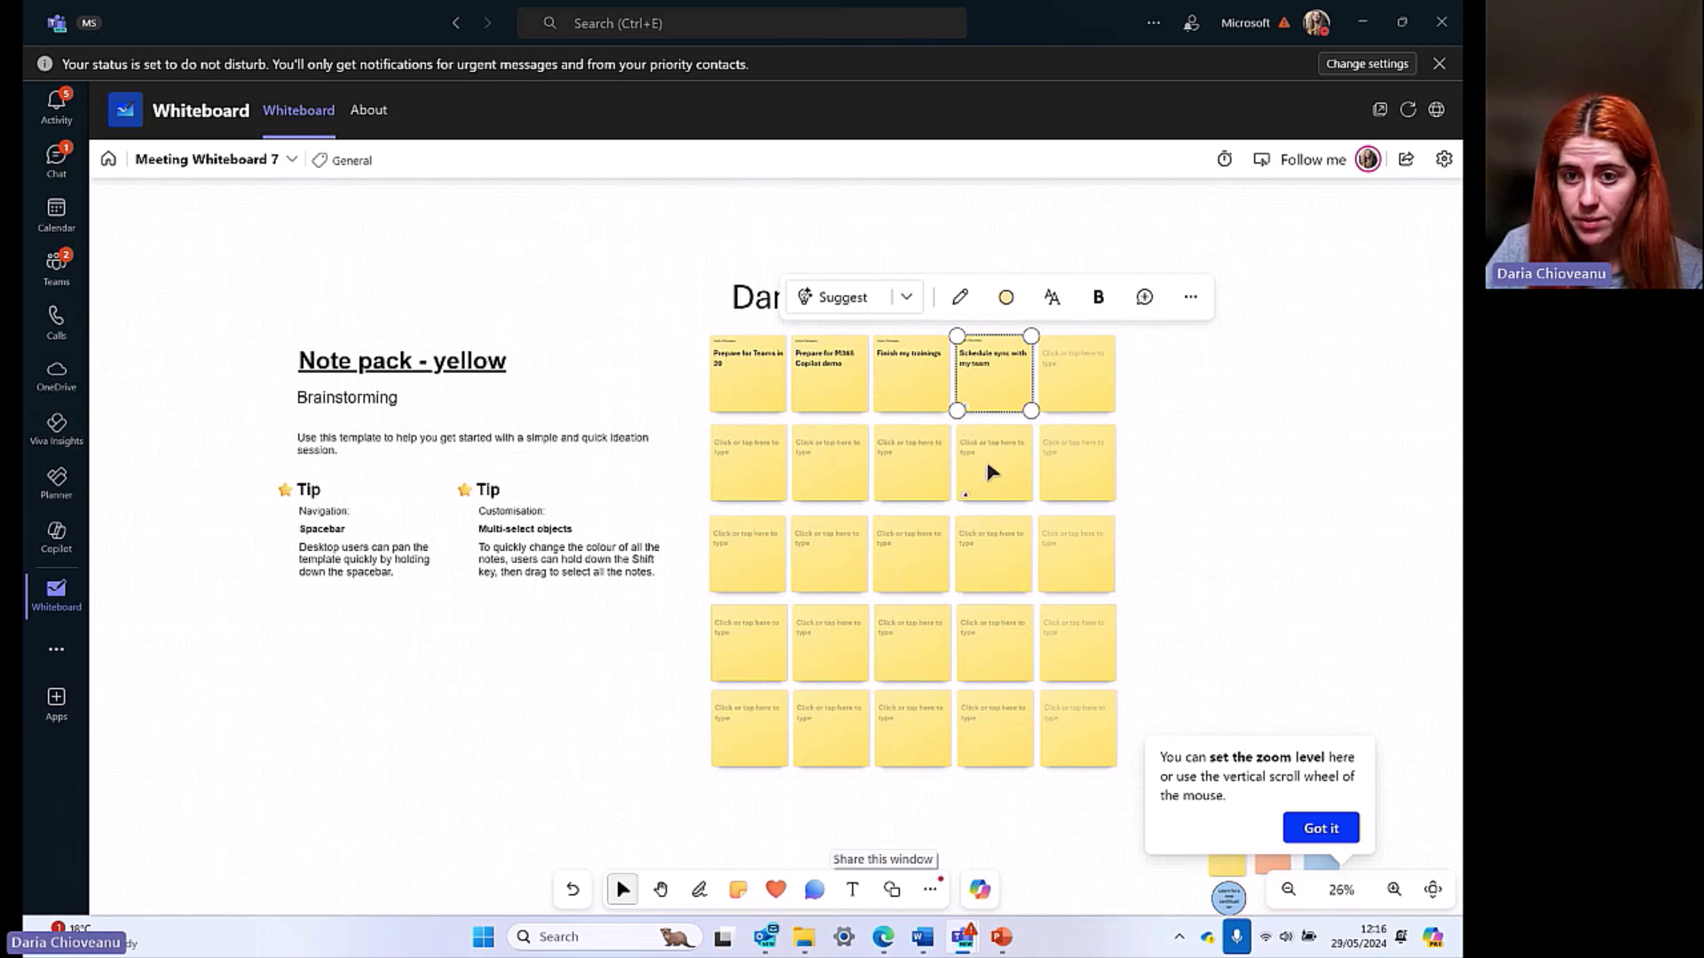
pyautogui.click(987, 454)
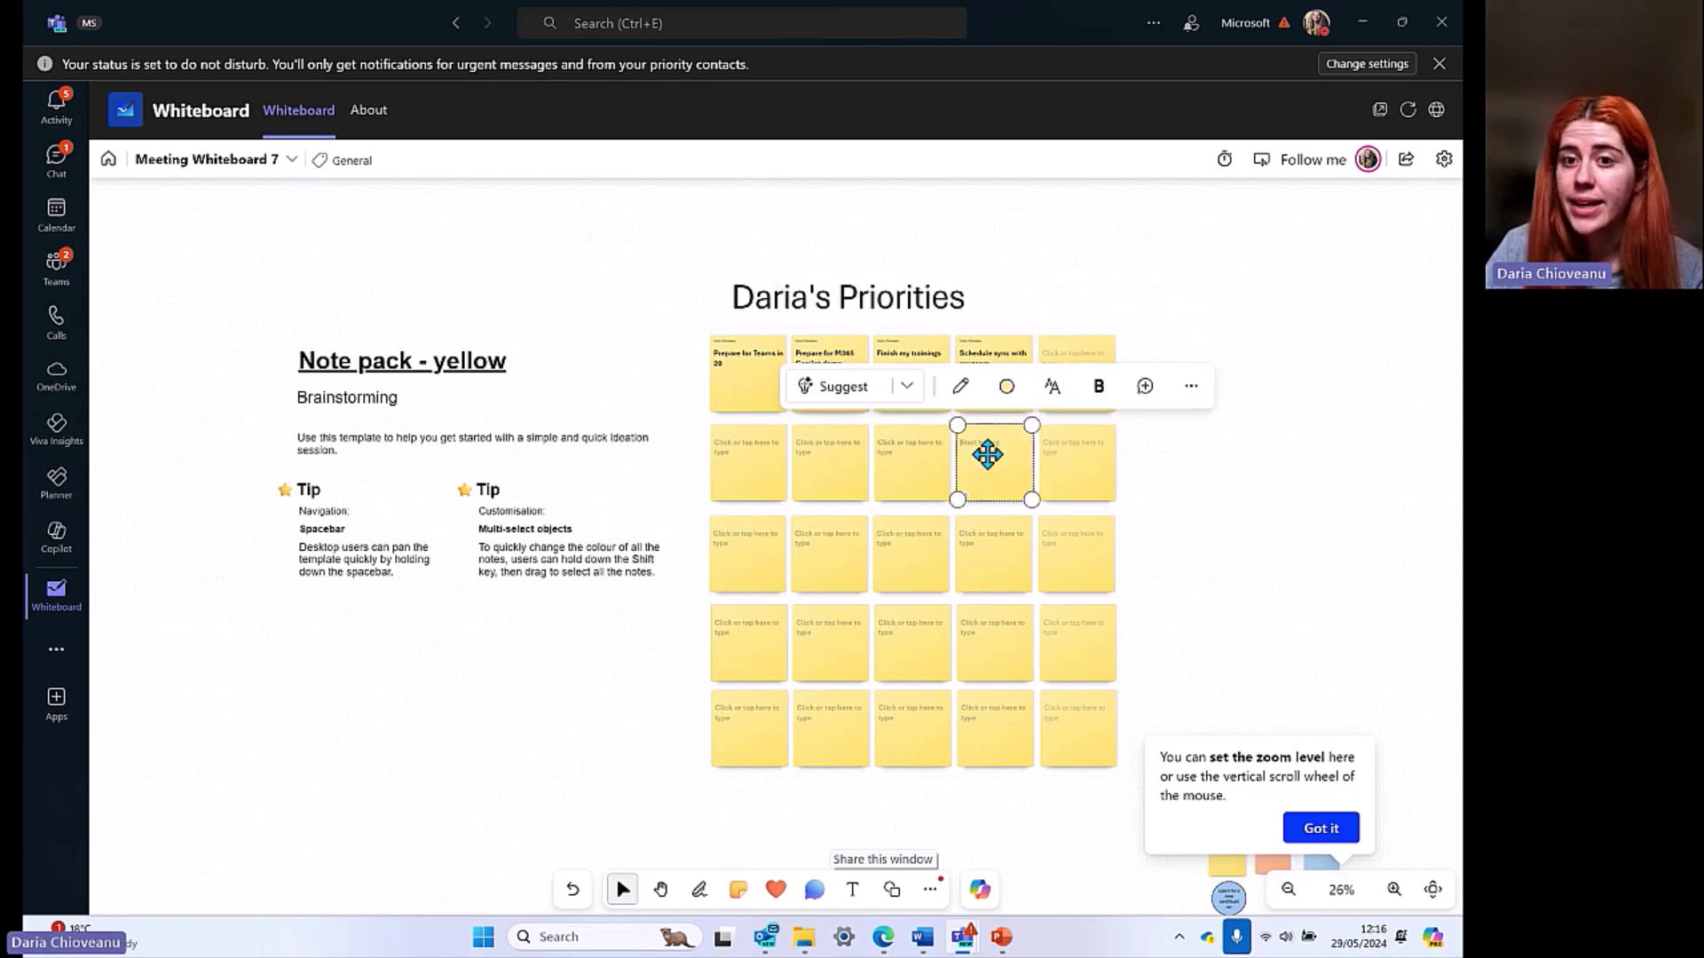
pyautogui.click(1036, 279)
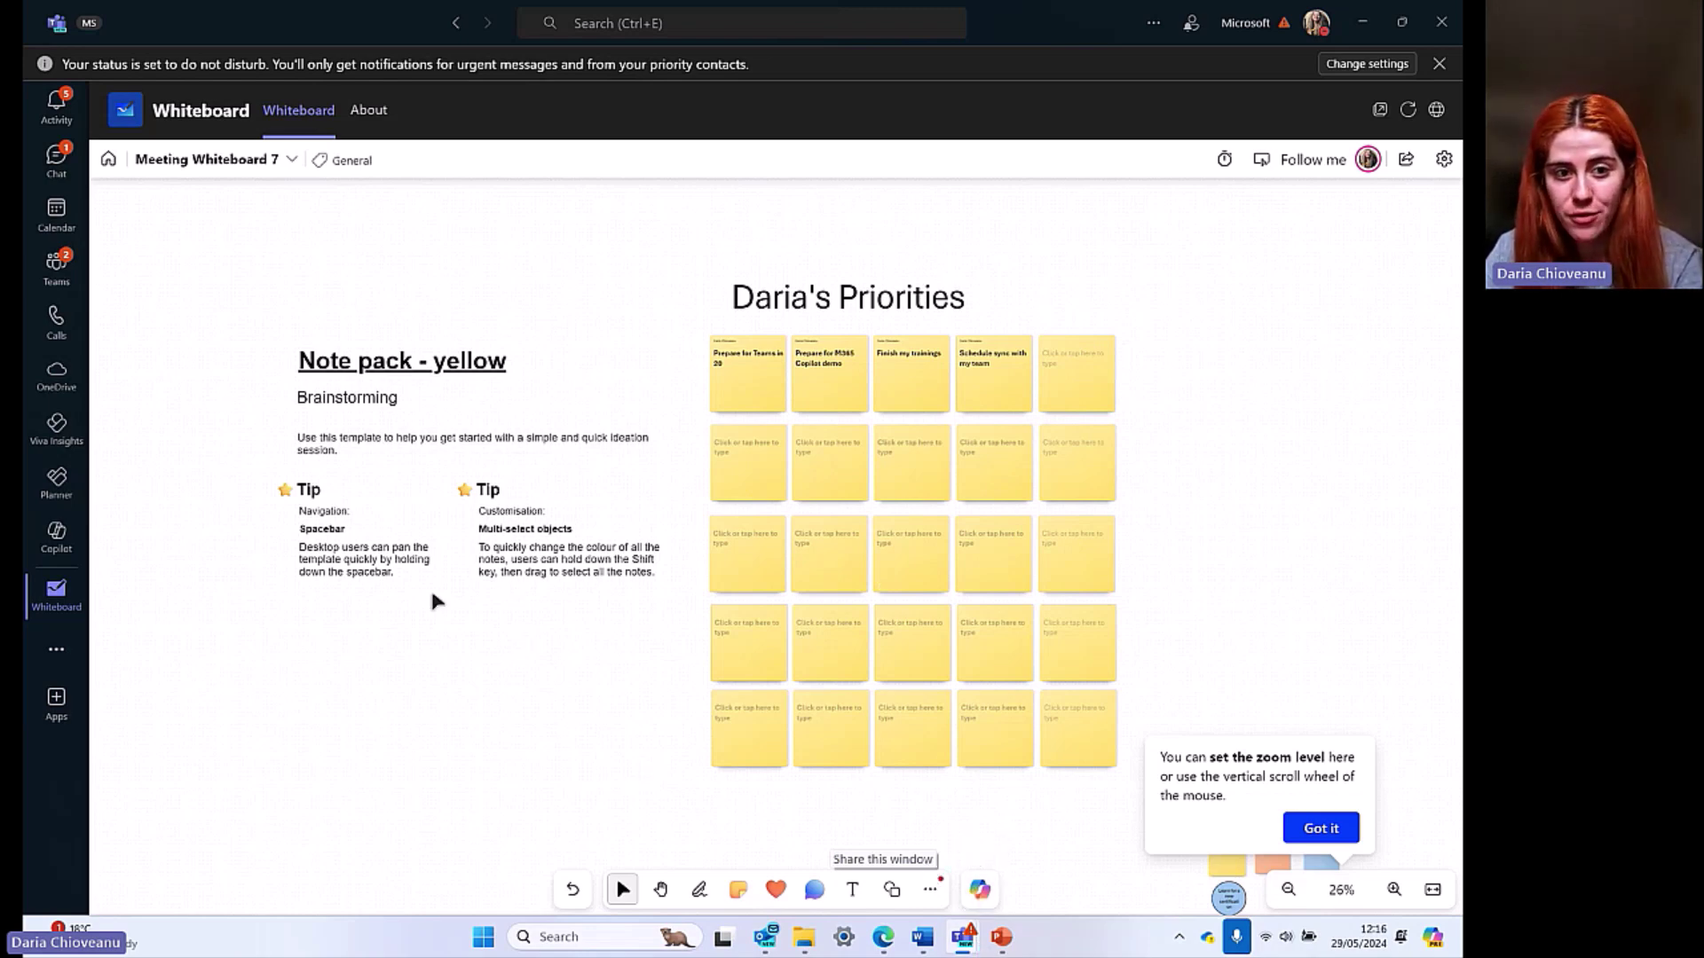
pyautogui.scroll(5, 424, 594)
pyautogui.hscroll(-8, 425, 594)
pyautogui.hscroll(-4, 383, 387)
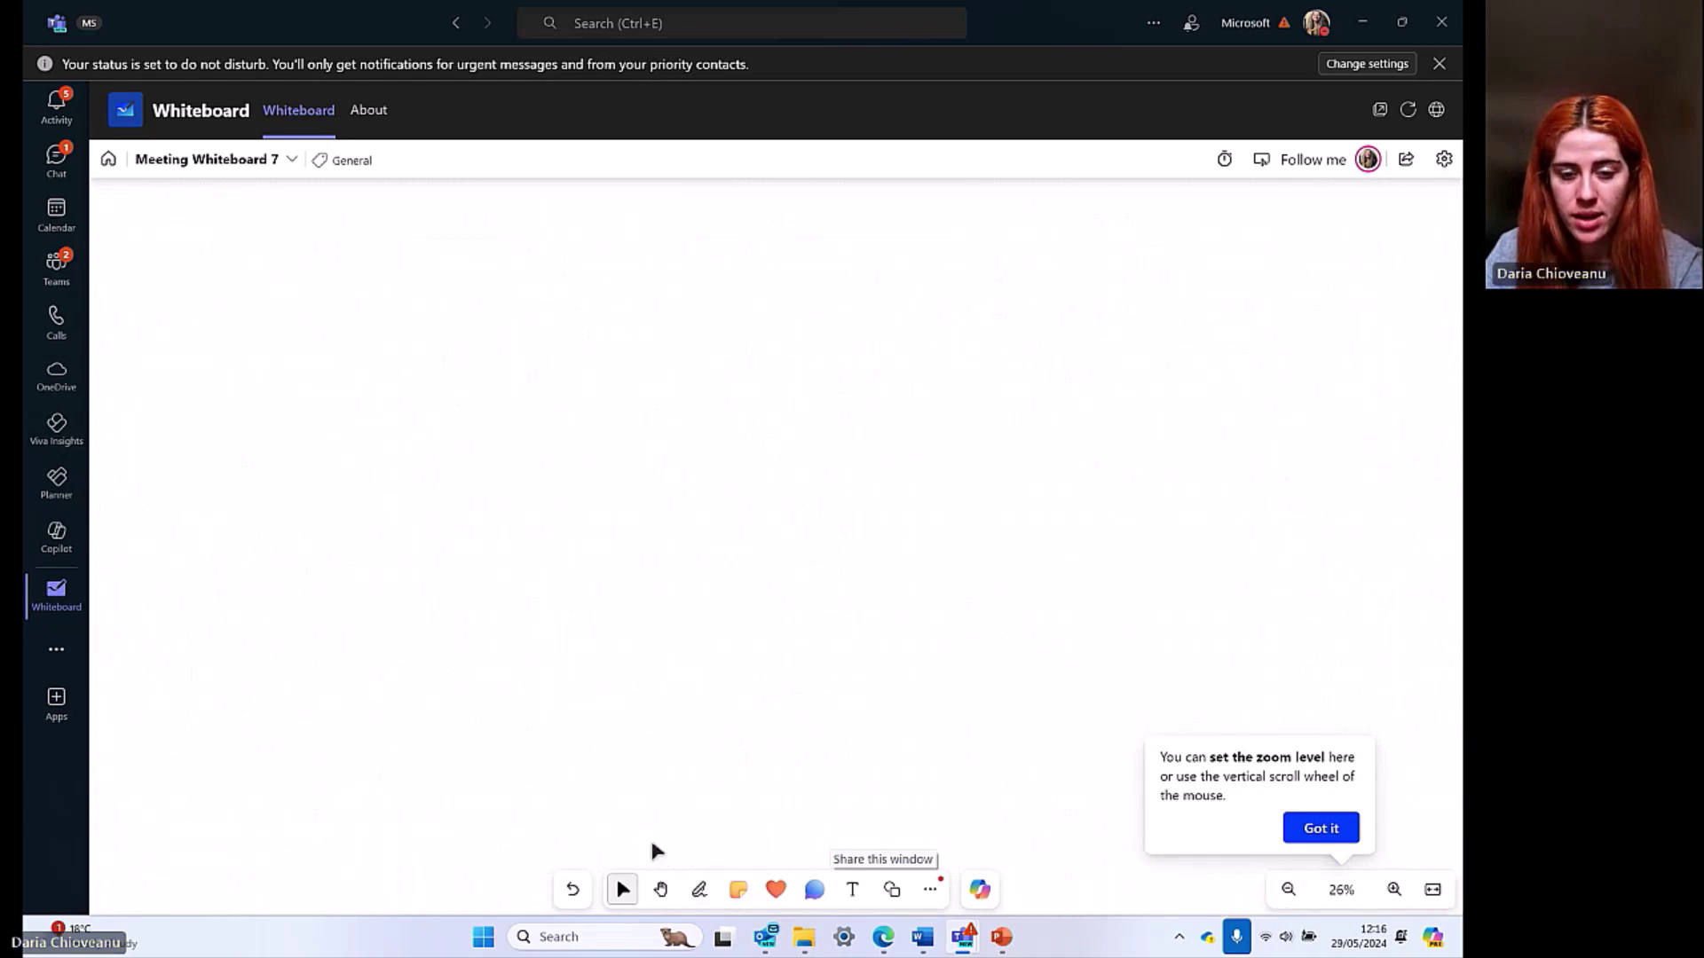
# Step: Ask Copilot to 'Suggest ways to organize a great early in career event for my cohort'
pyautogui.click(661, 889)
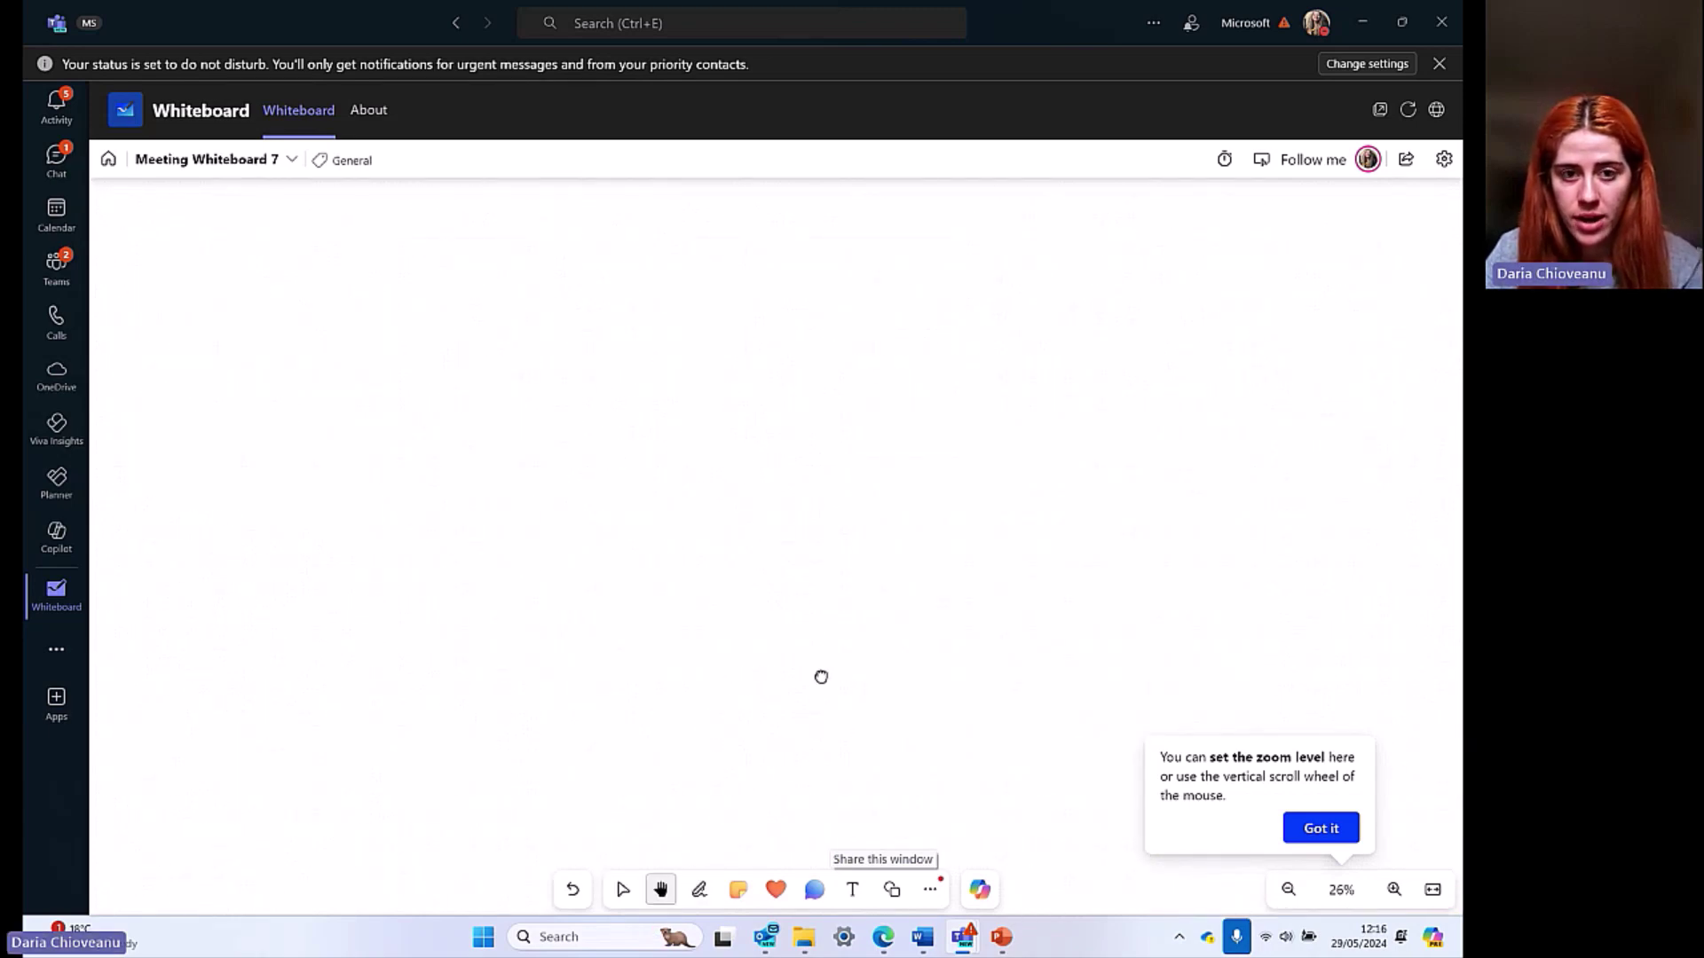
pyautogui.click(980, 891)
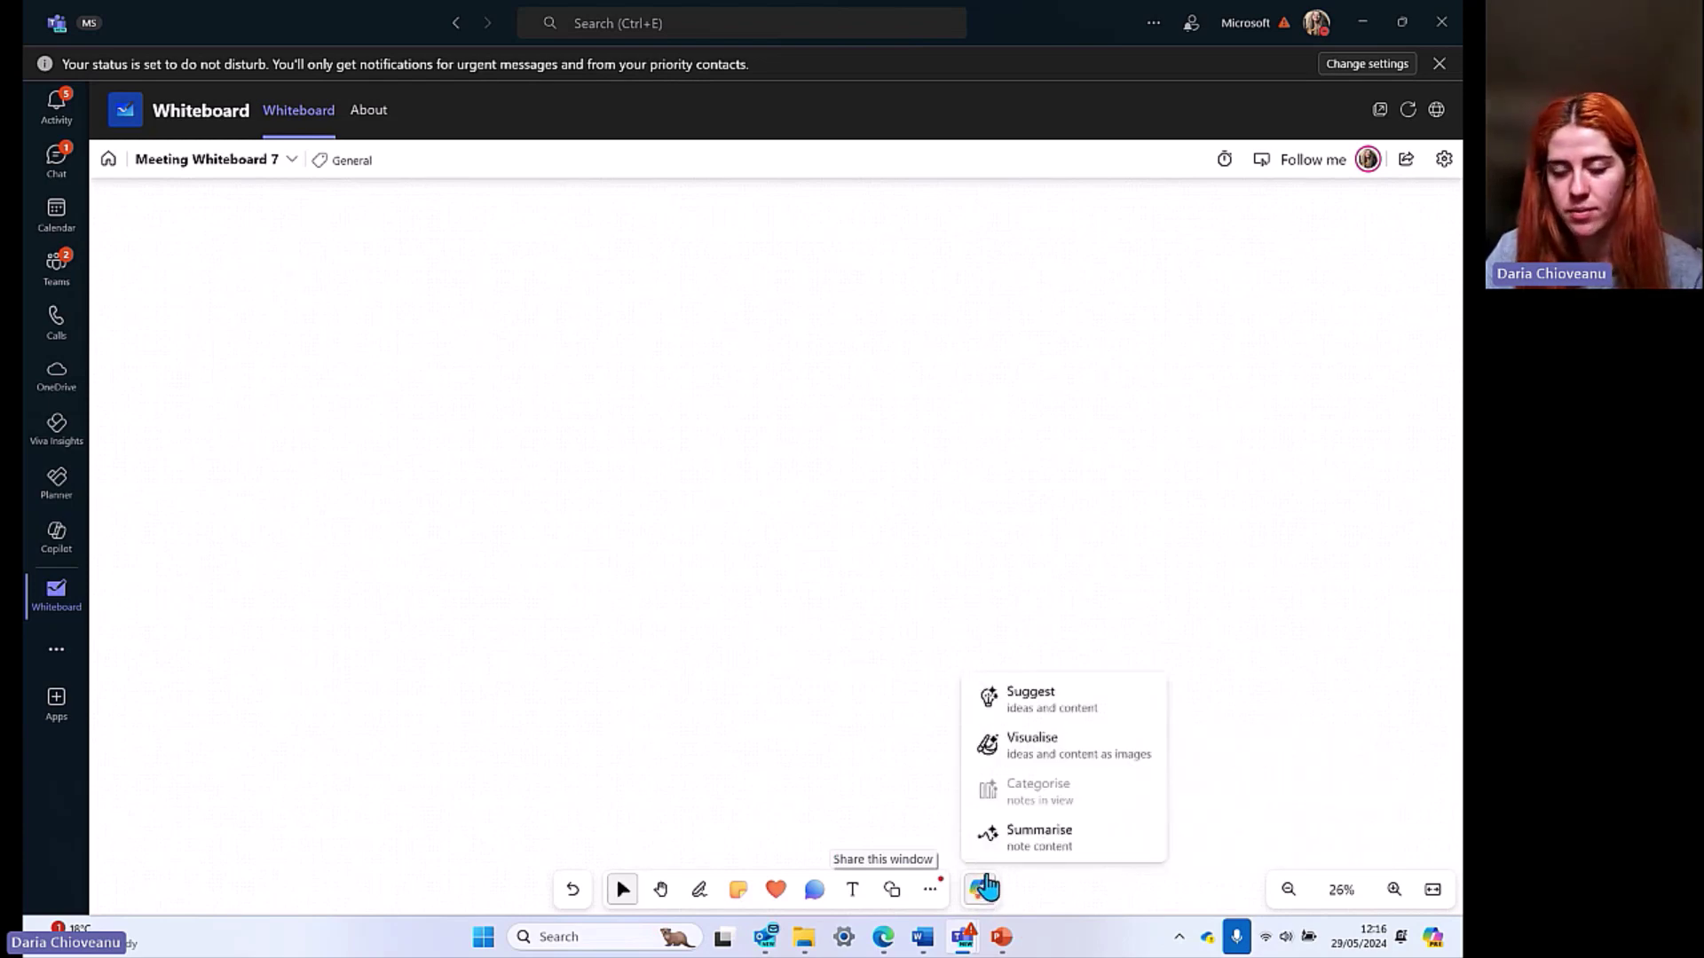
pyautogui.click(1065, 710)
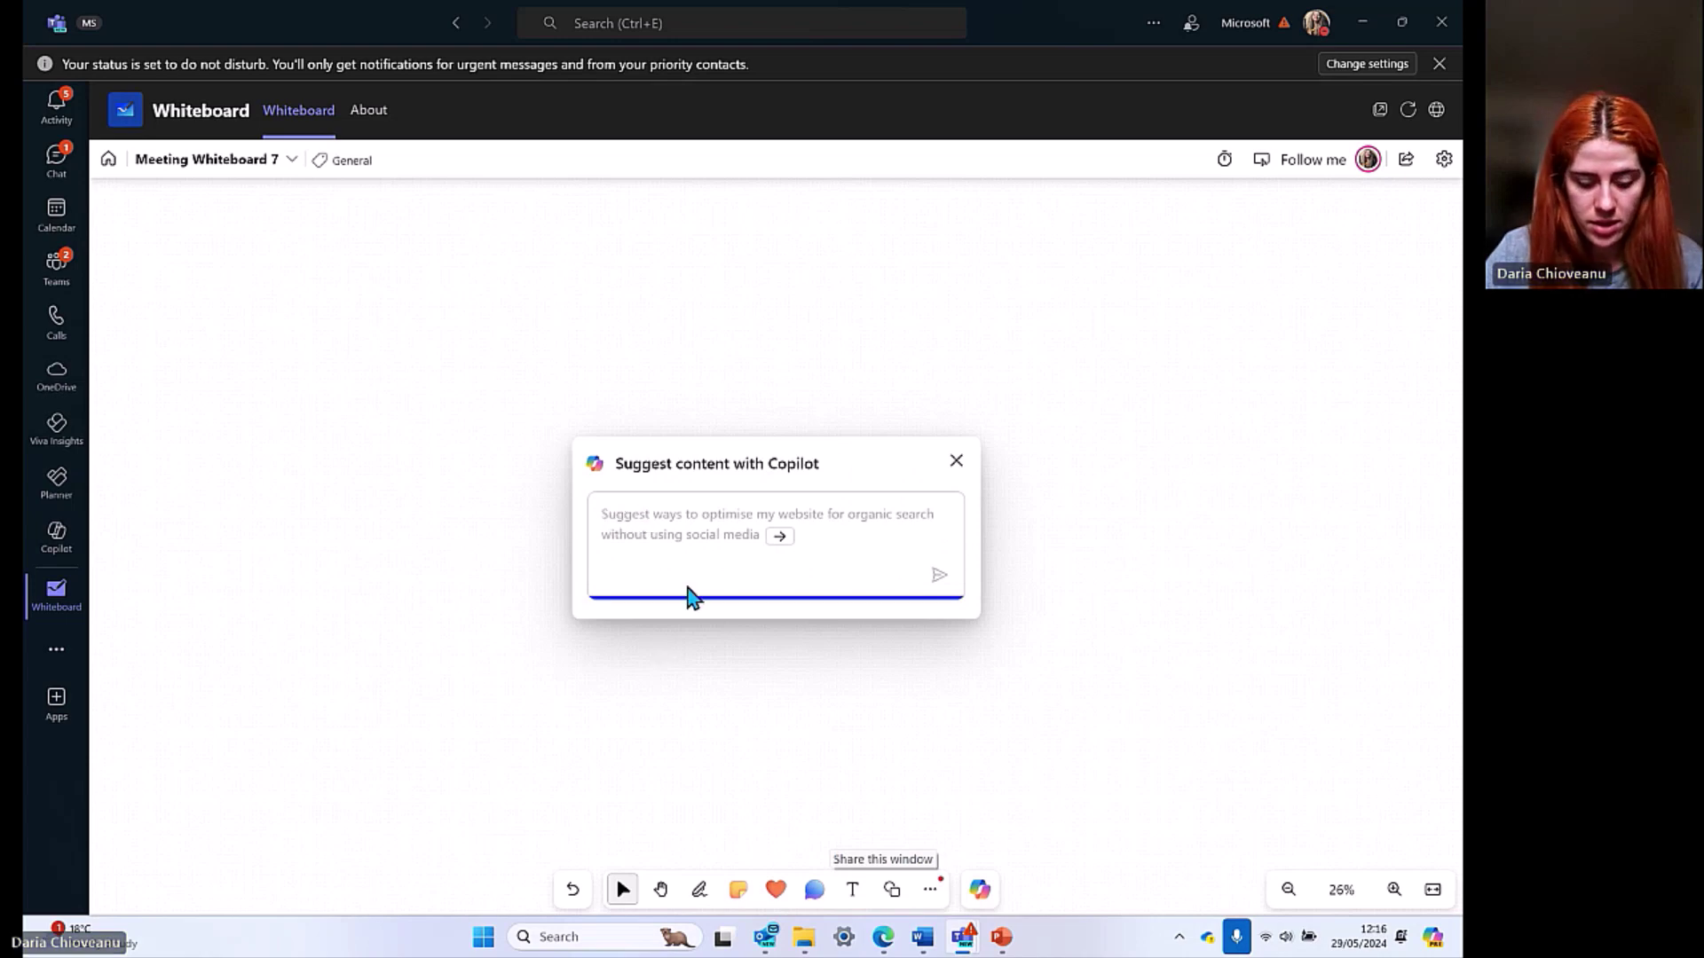
pyautogui.write('Suggest ways')
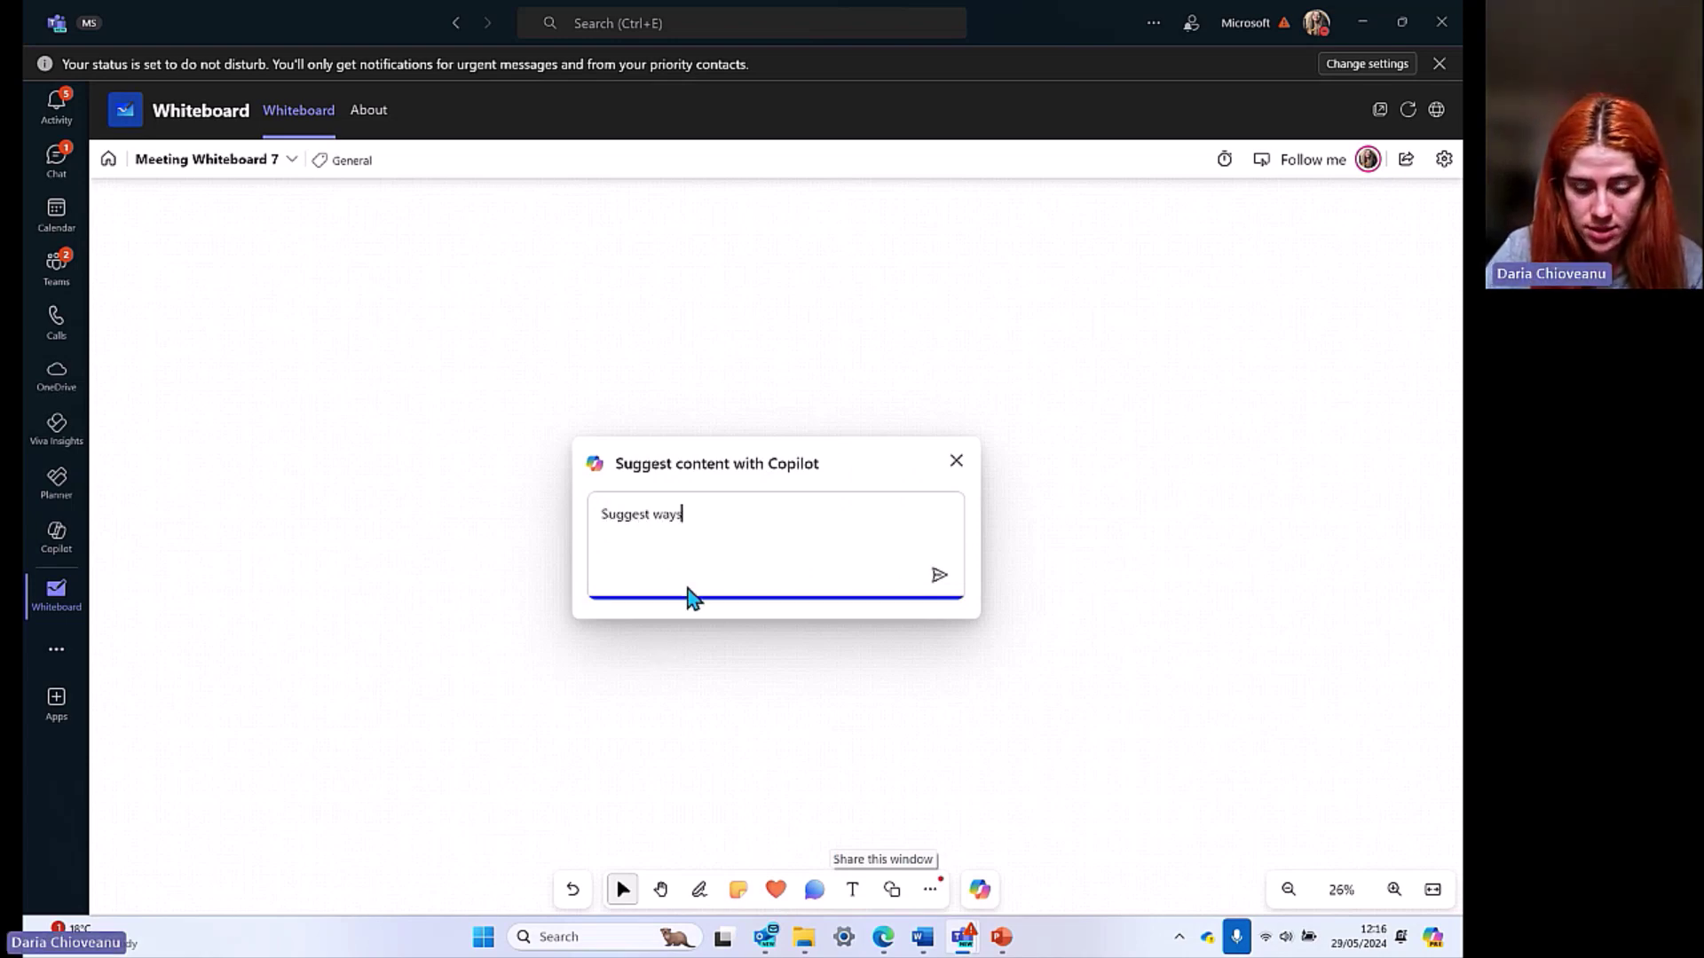
pyautogui.write(' to organize ')
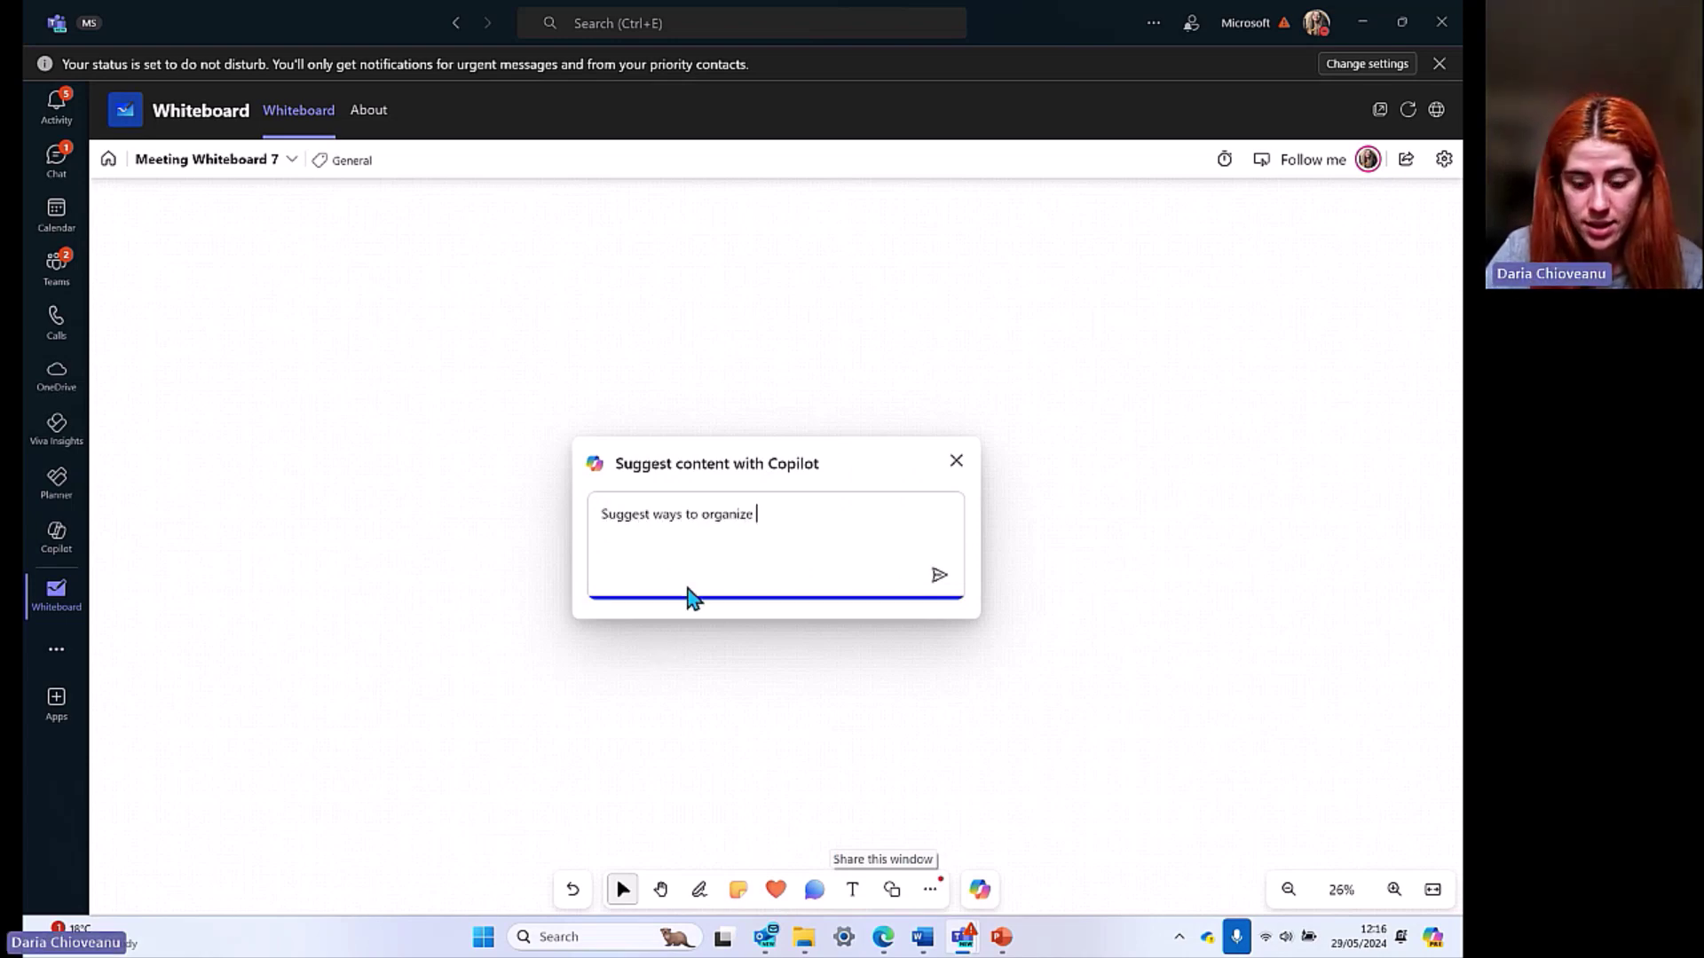
pyautogui.write('a great e')
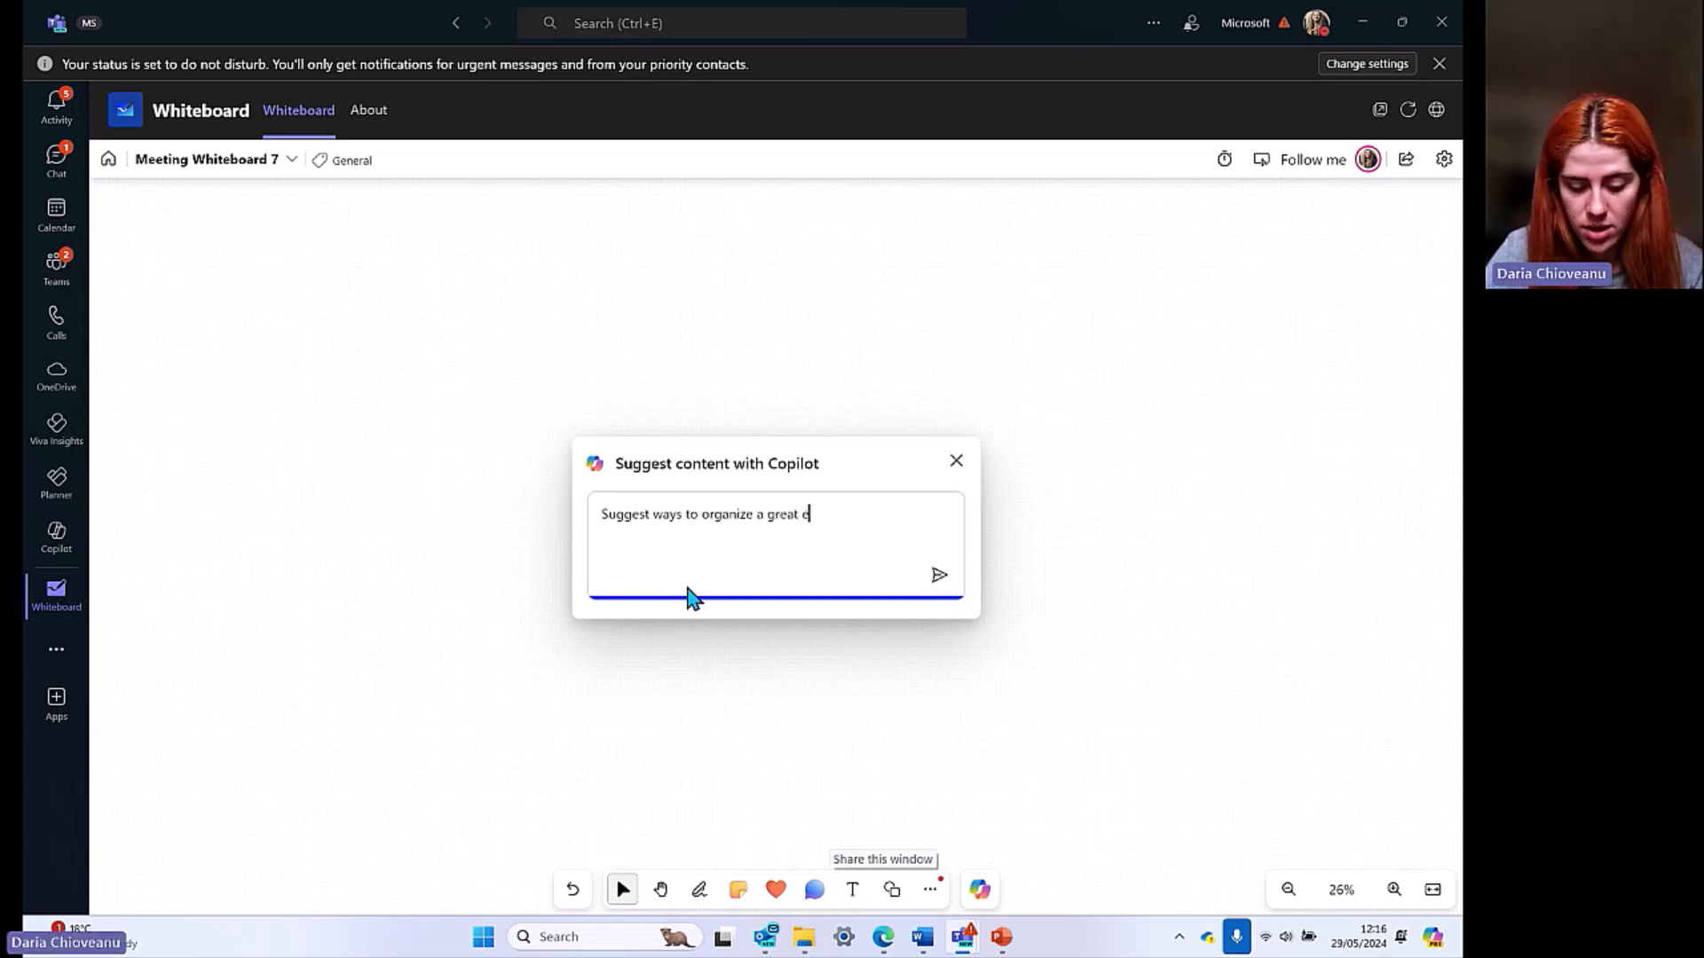
pyautogui.write('arly in career event')
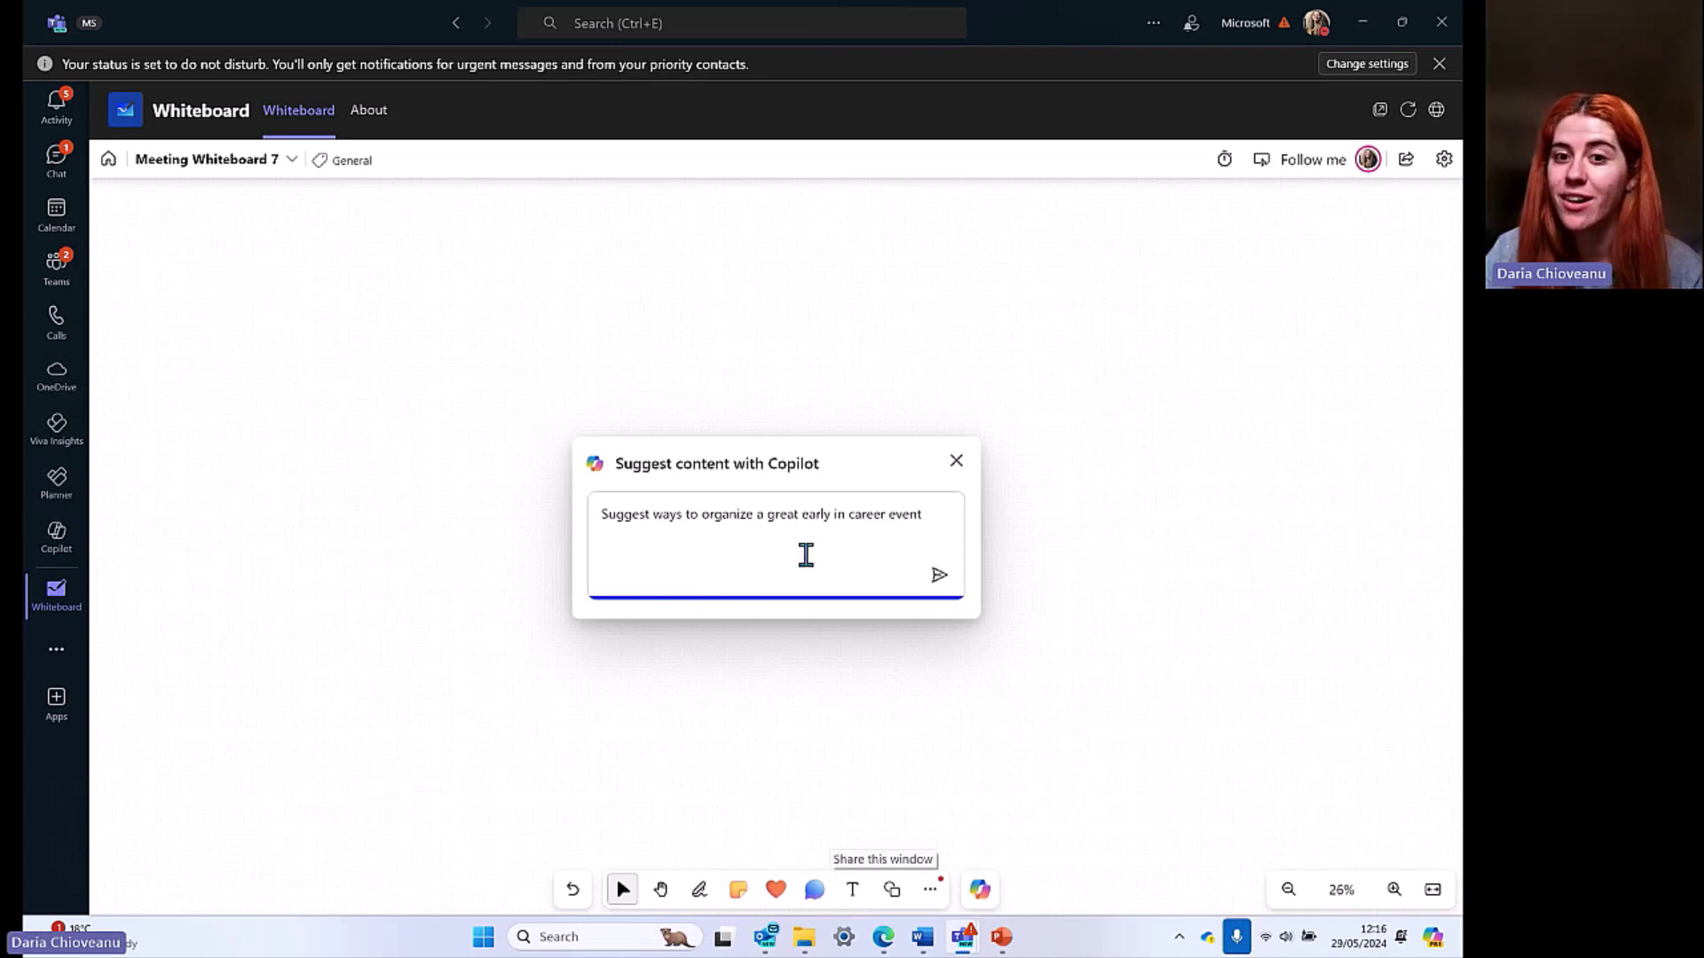
pyautogui.write('f')
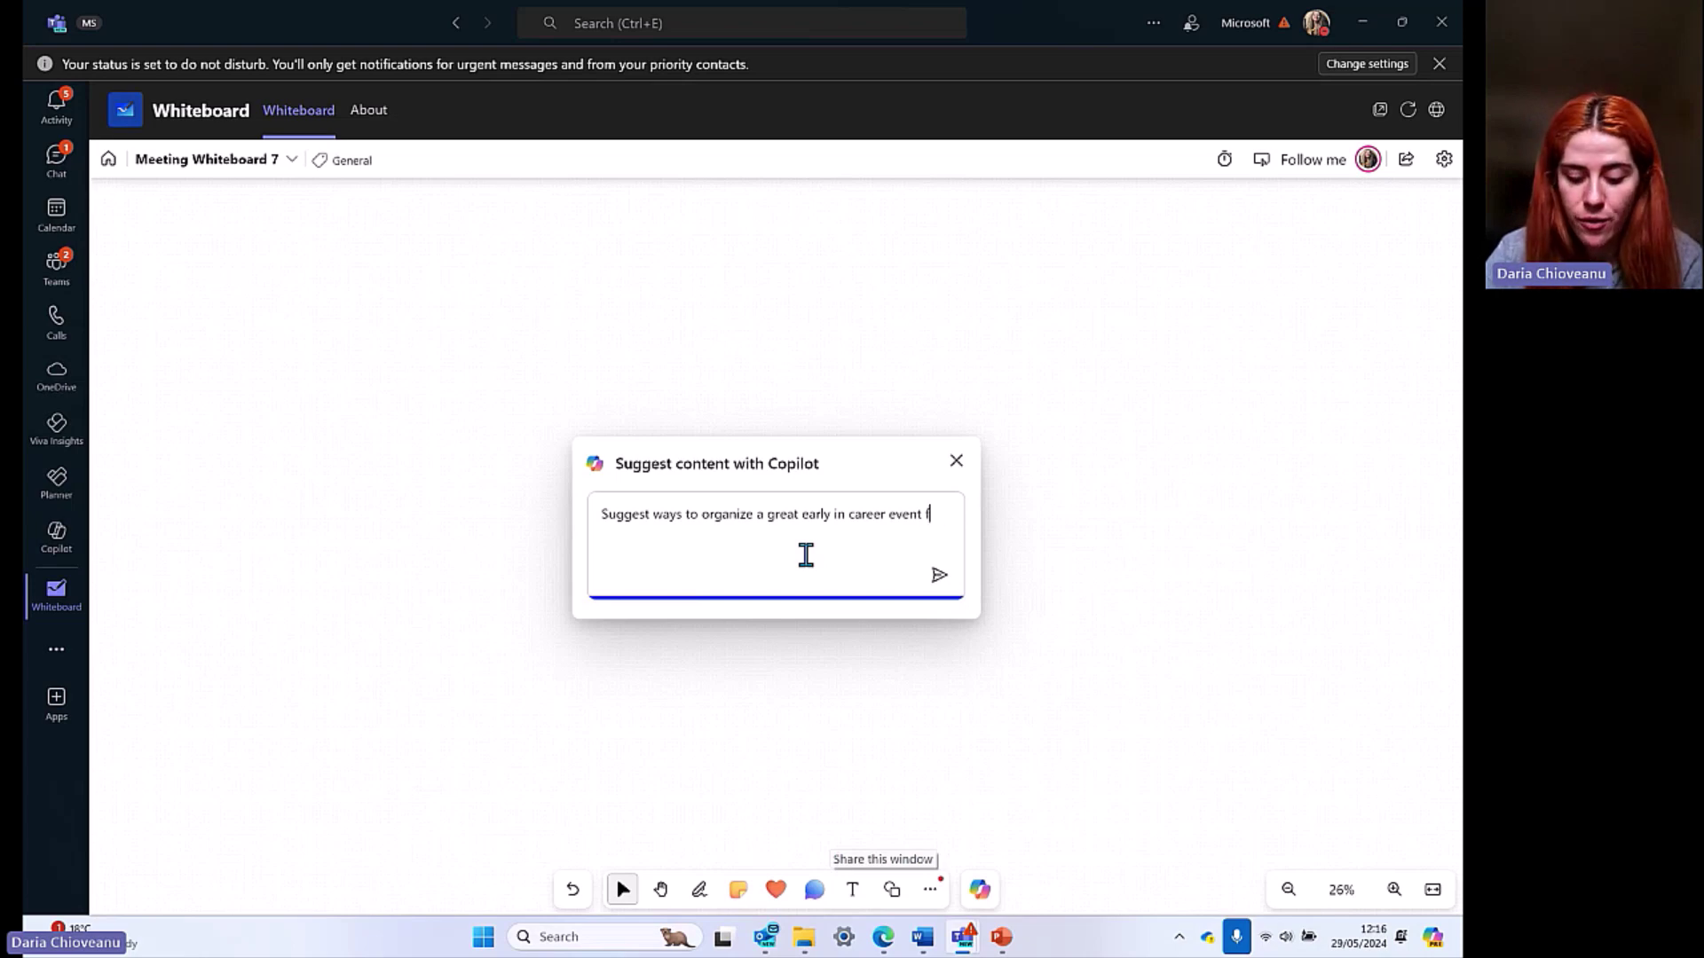
pyautogui.write('or my compan')
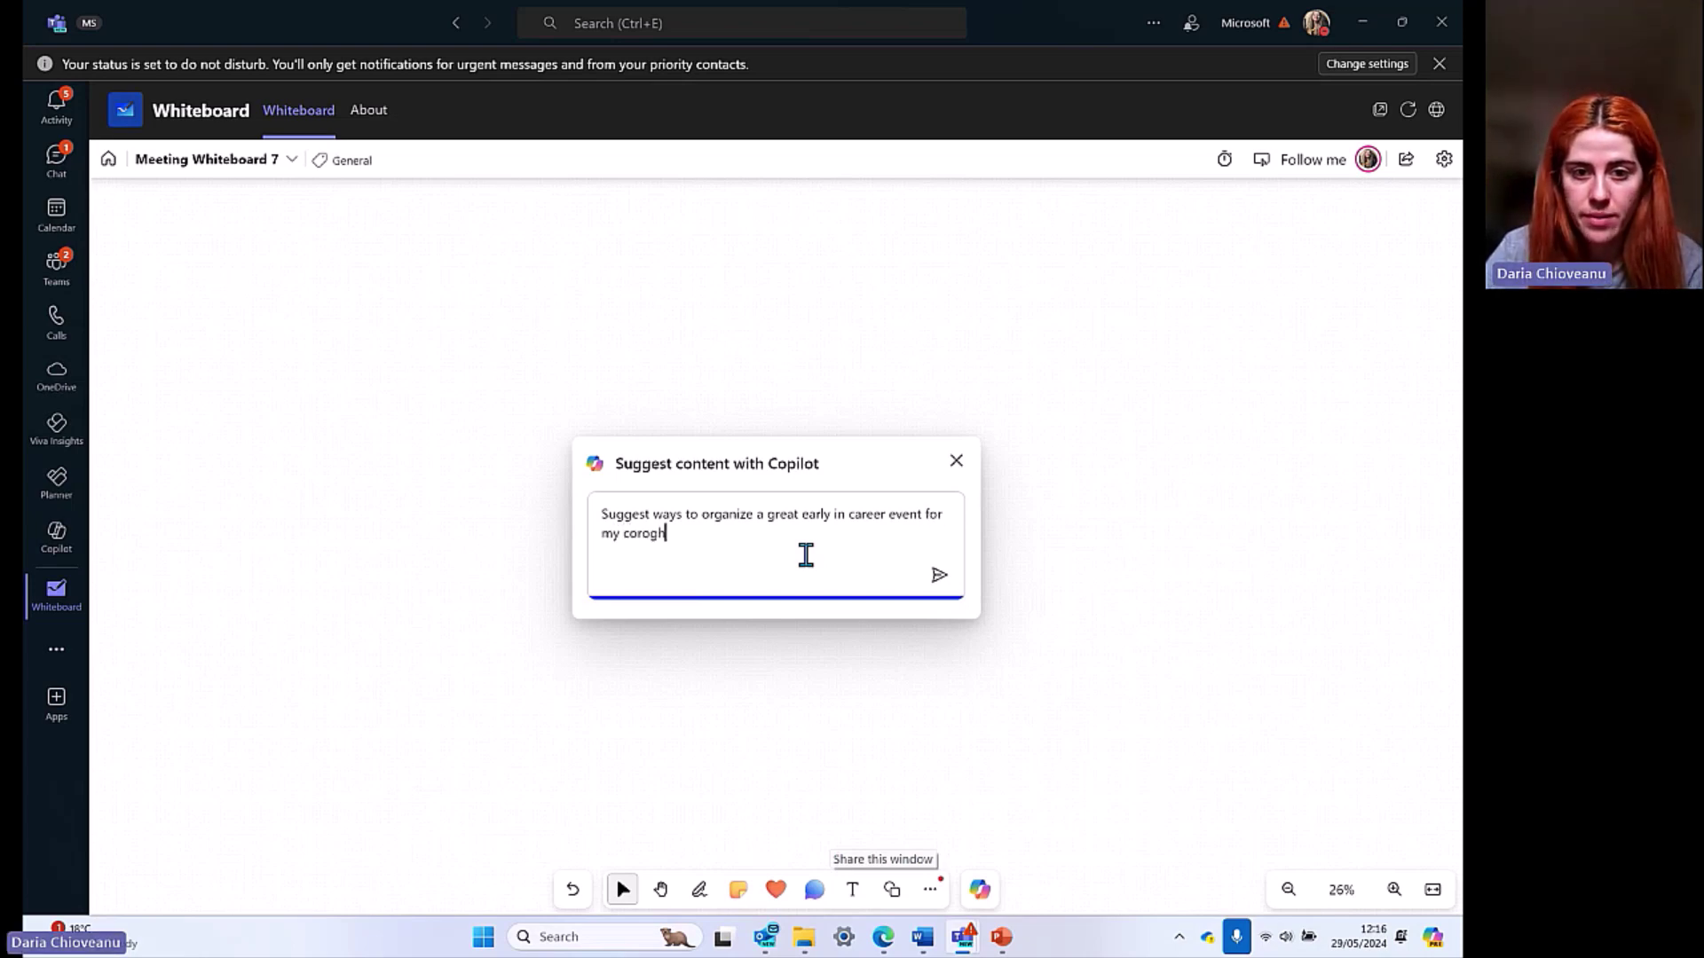
pyautogui.press('BackSpace')
pyautogui.press('BackSpace')
pyautogui.write('hort')
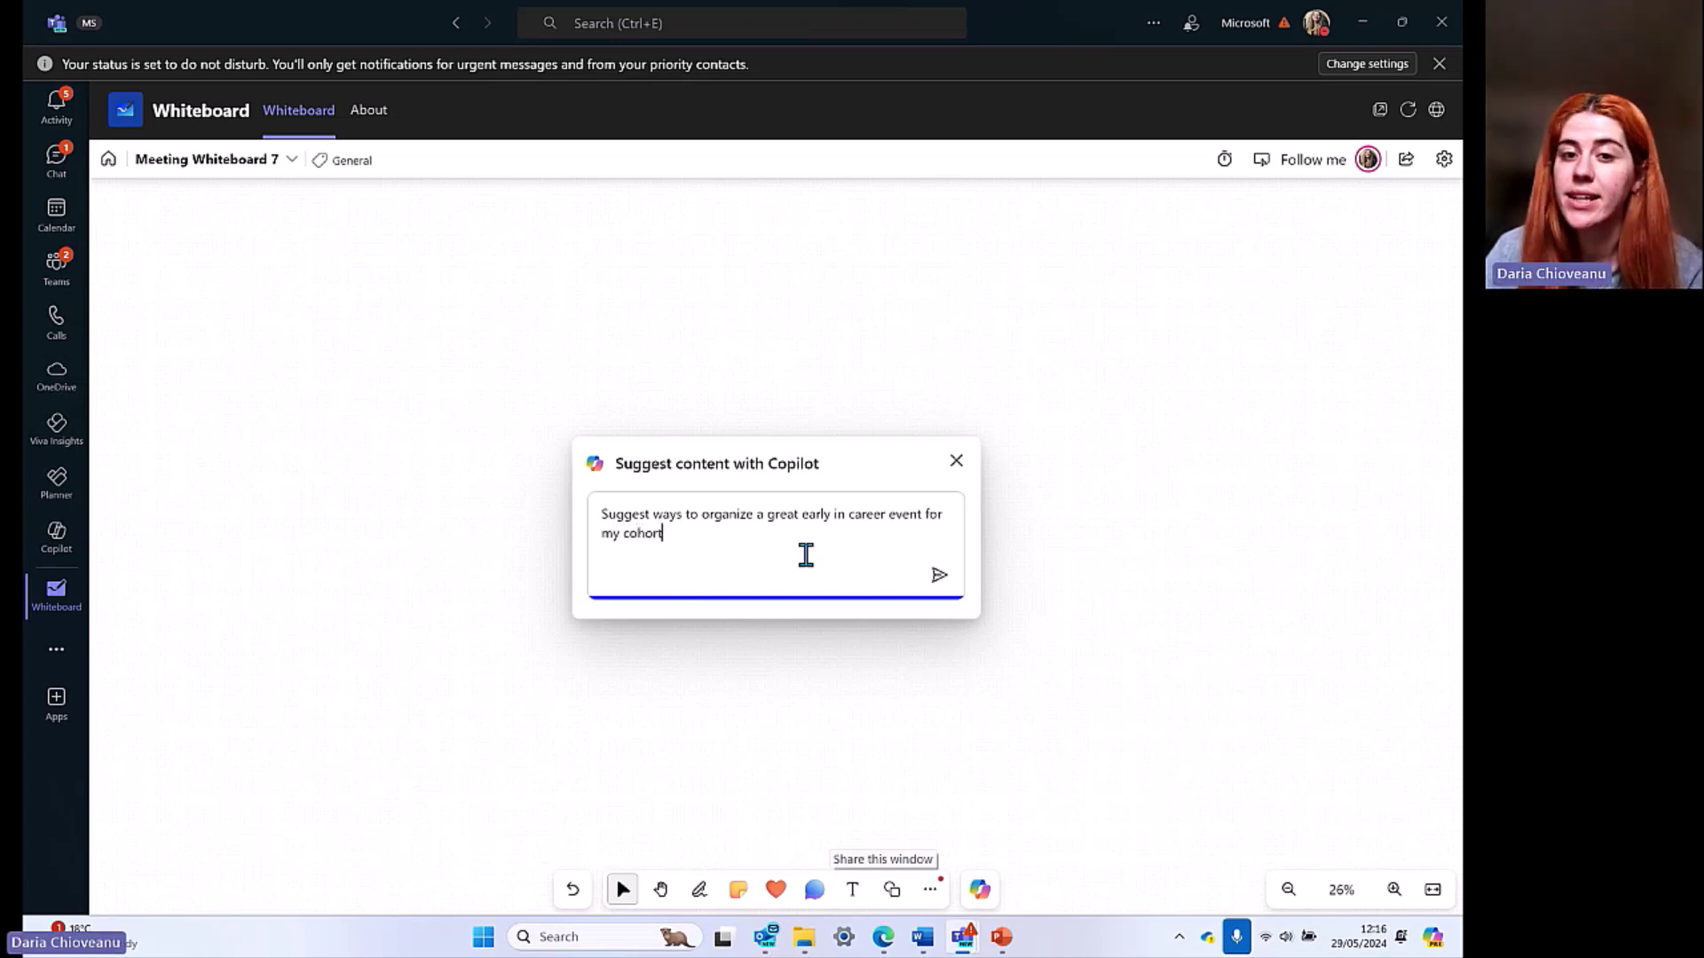
# Step: Send the event-ideas request to Copilot and review the suggested ideas
pyautogui.click(939, 576)
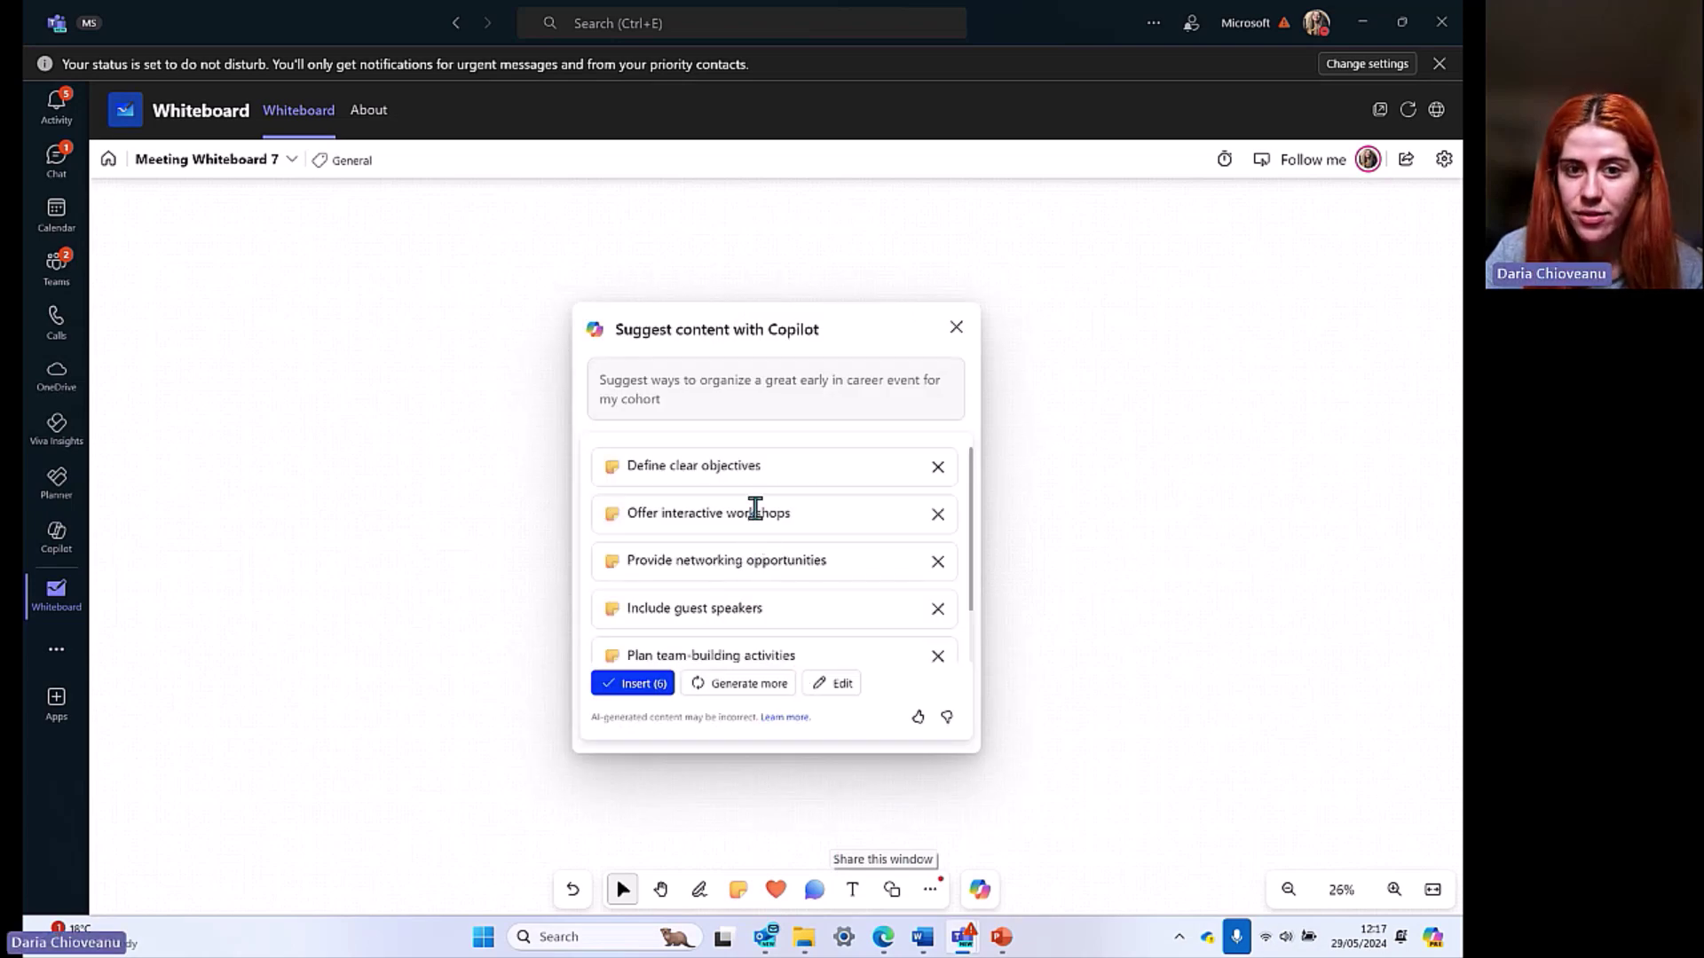
pyautogui.scroll(-1, 817, 568)
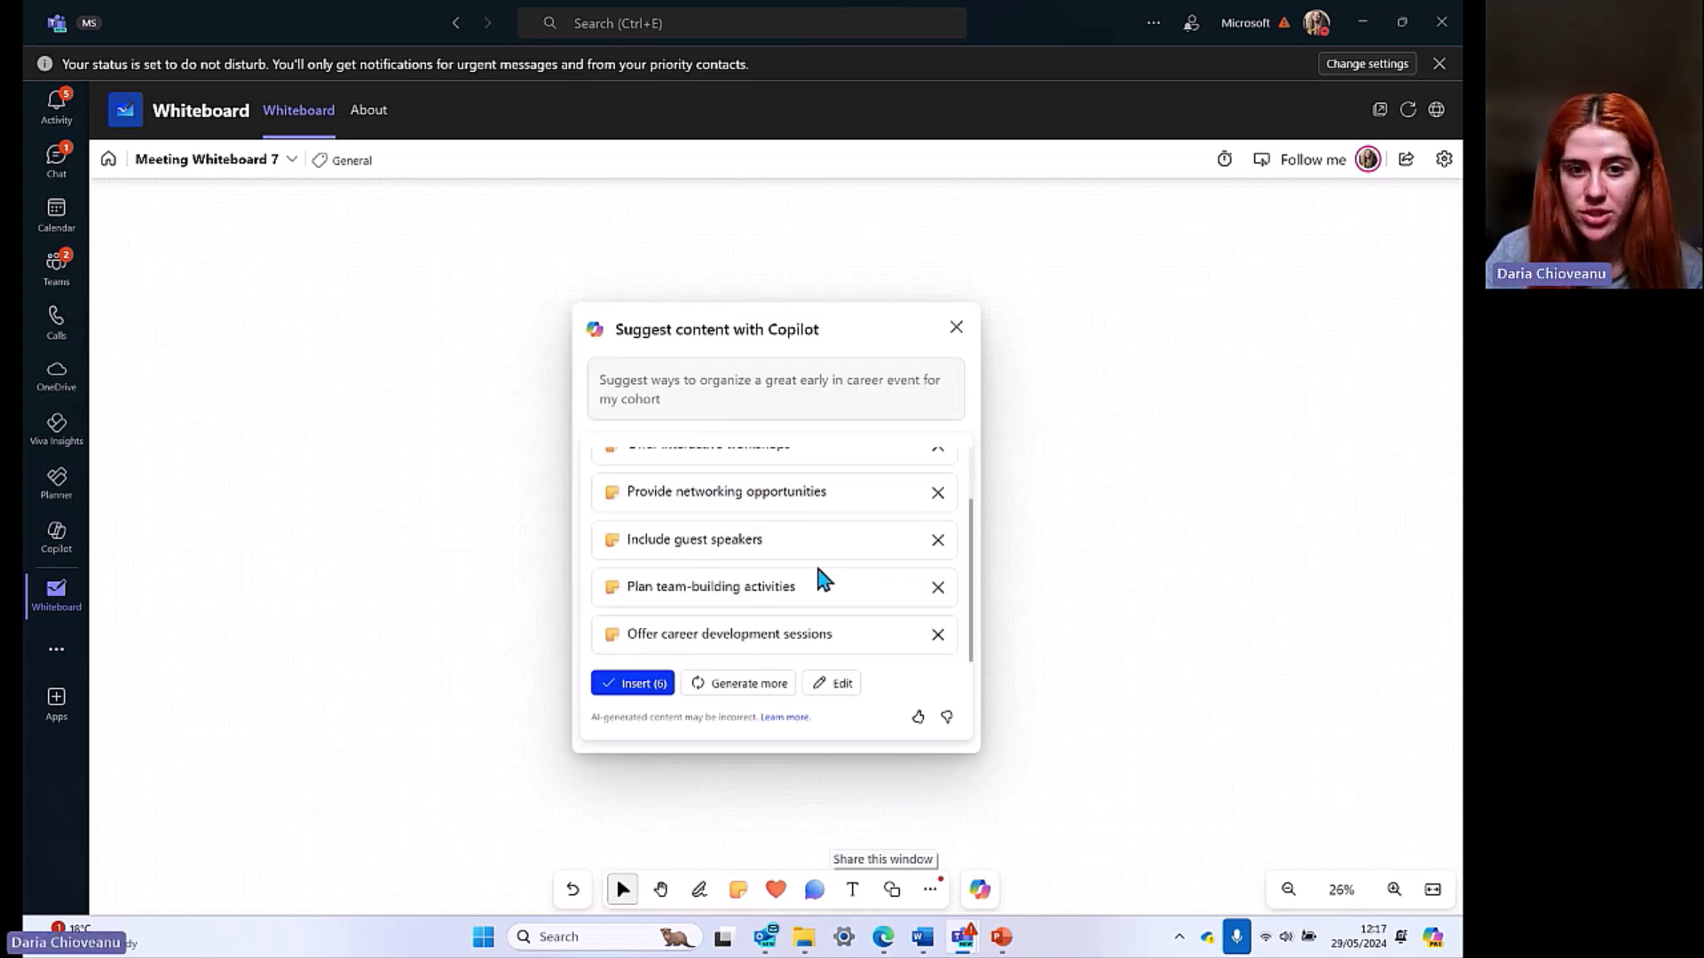
pyautogui.scroll(1, 816, 586)
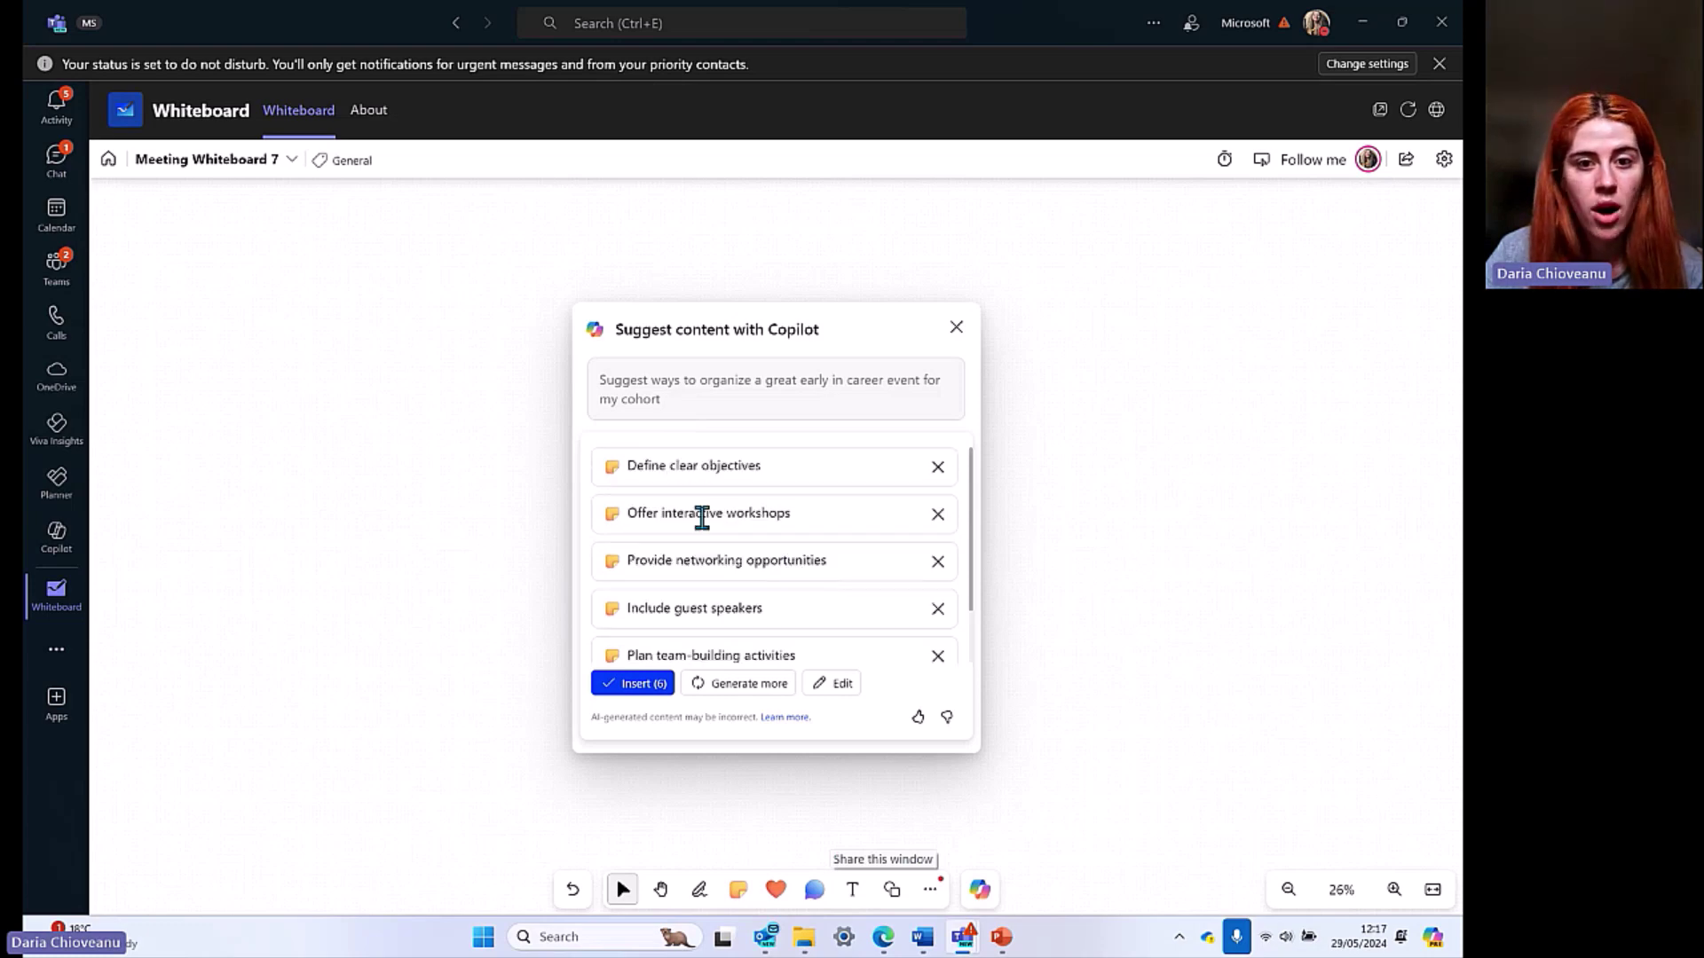
pyautogui.scroll(-1, 806, 516)
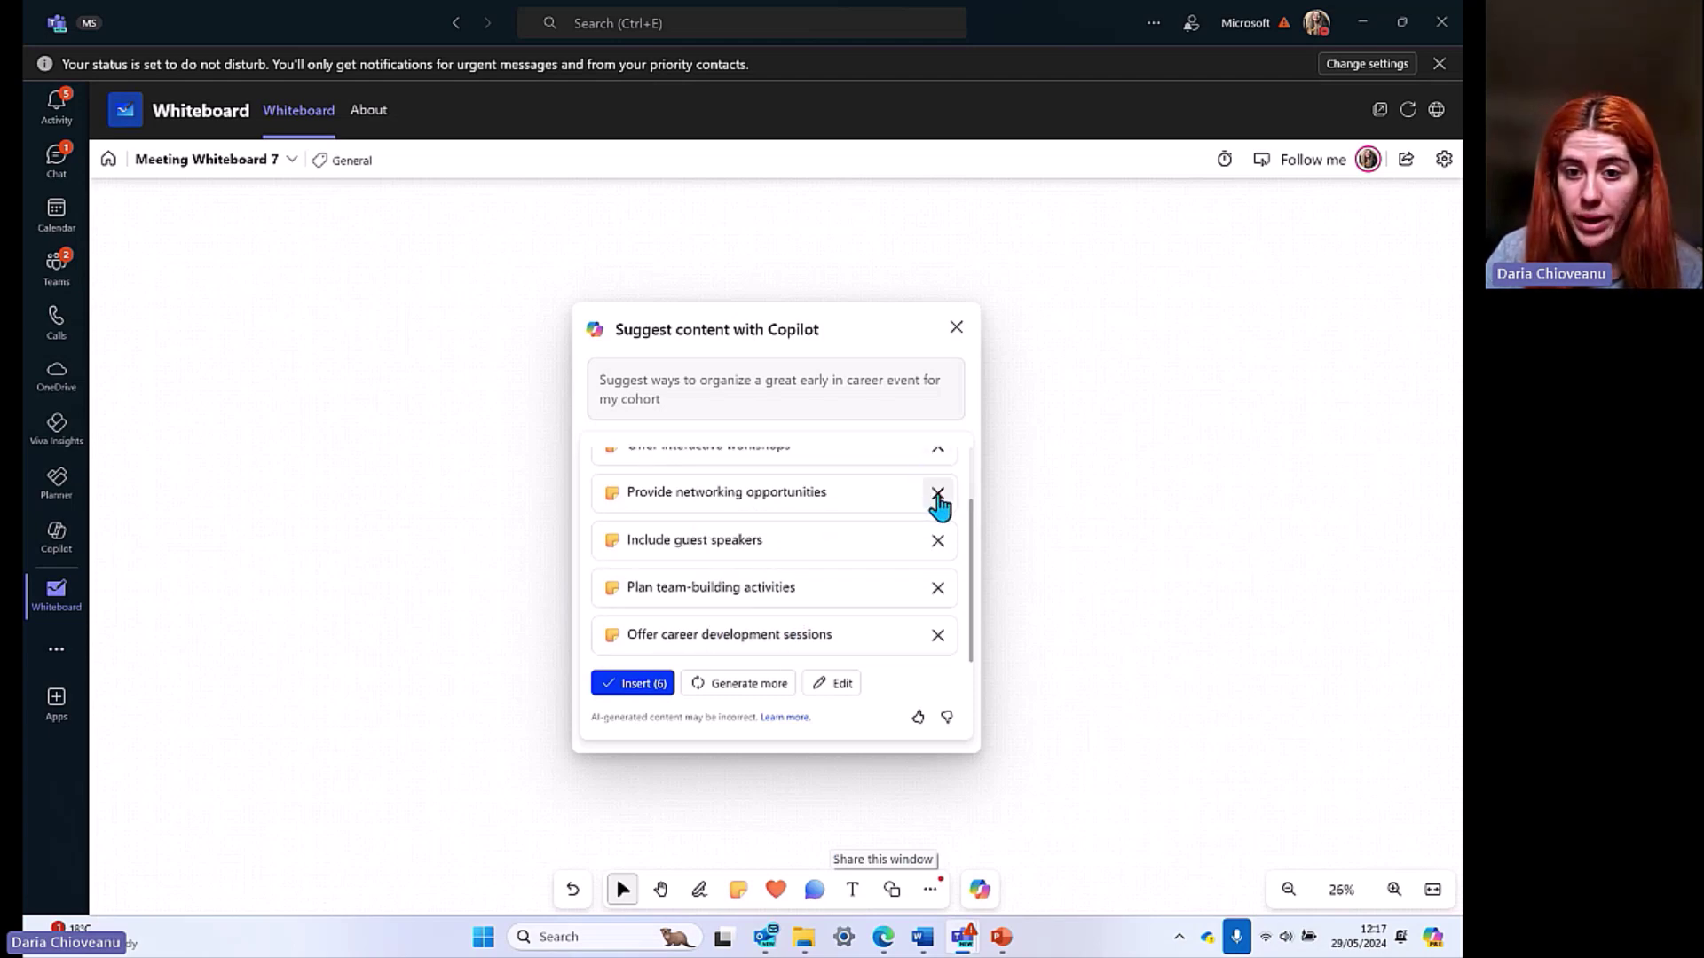
pyautogui.scroll(2, 939, 506)
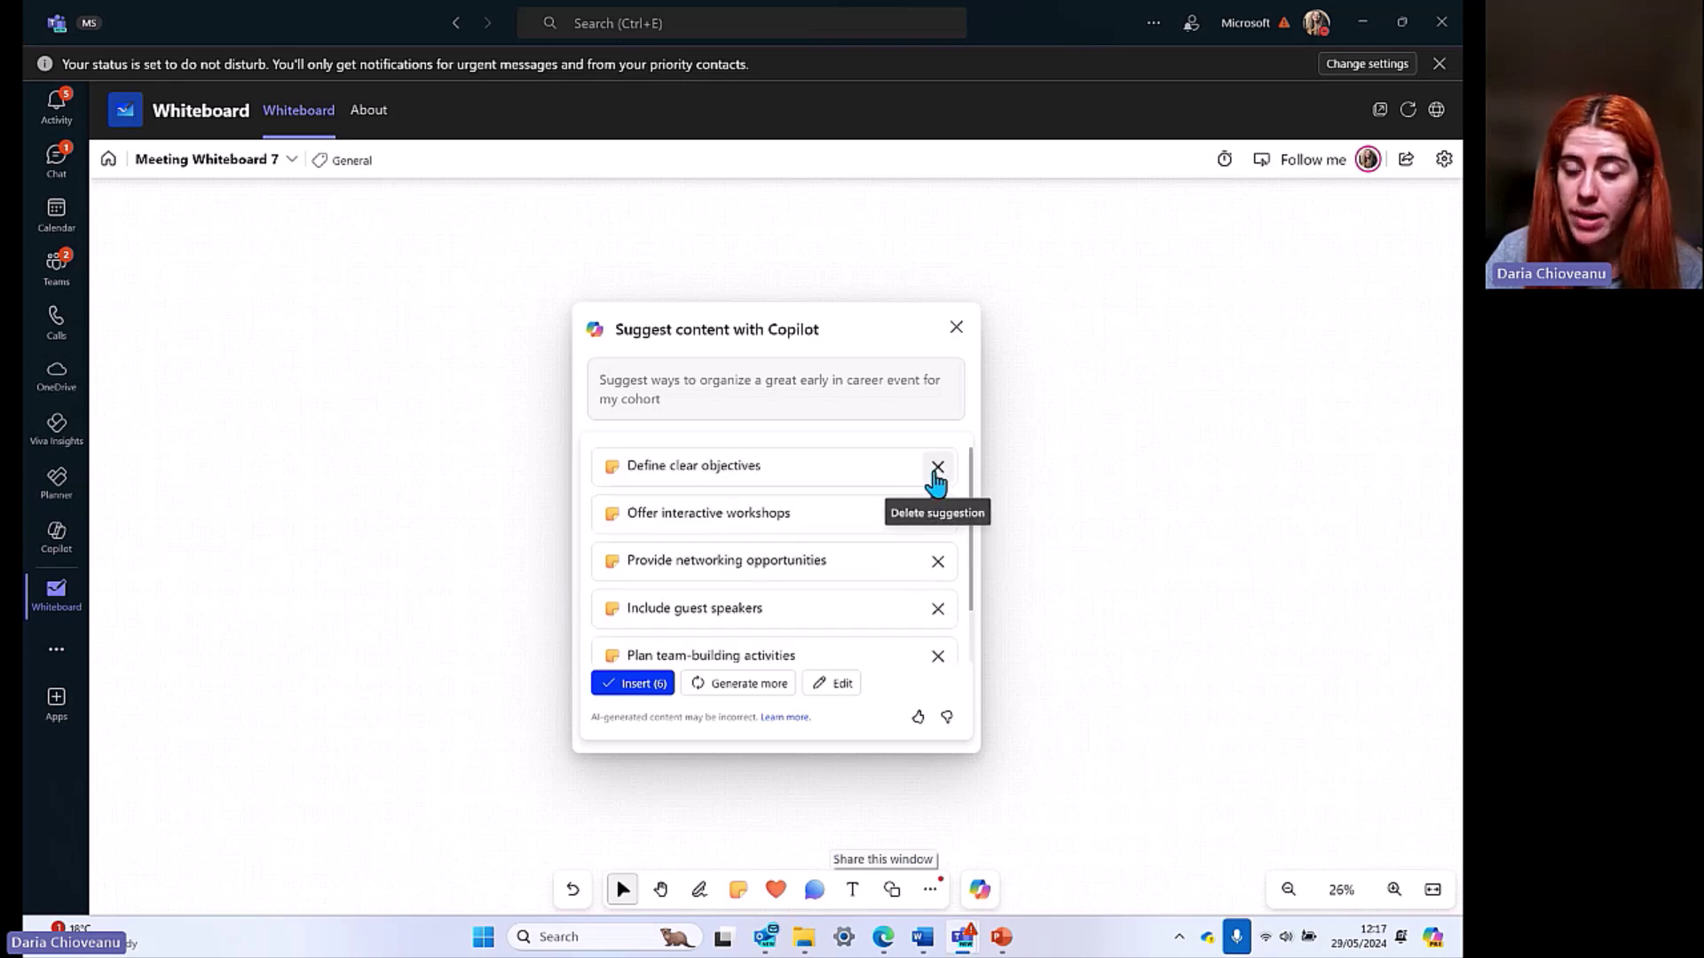
# Step: Remove 'Define clear objectives' and generate more ideas, growing the list to 11
pyautogui.click(936, 470)
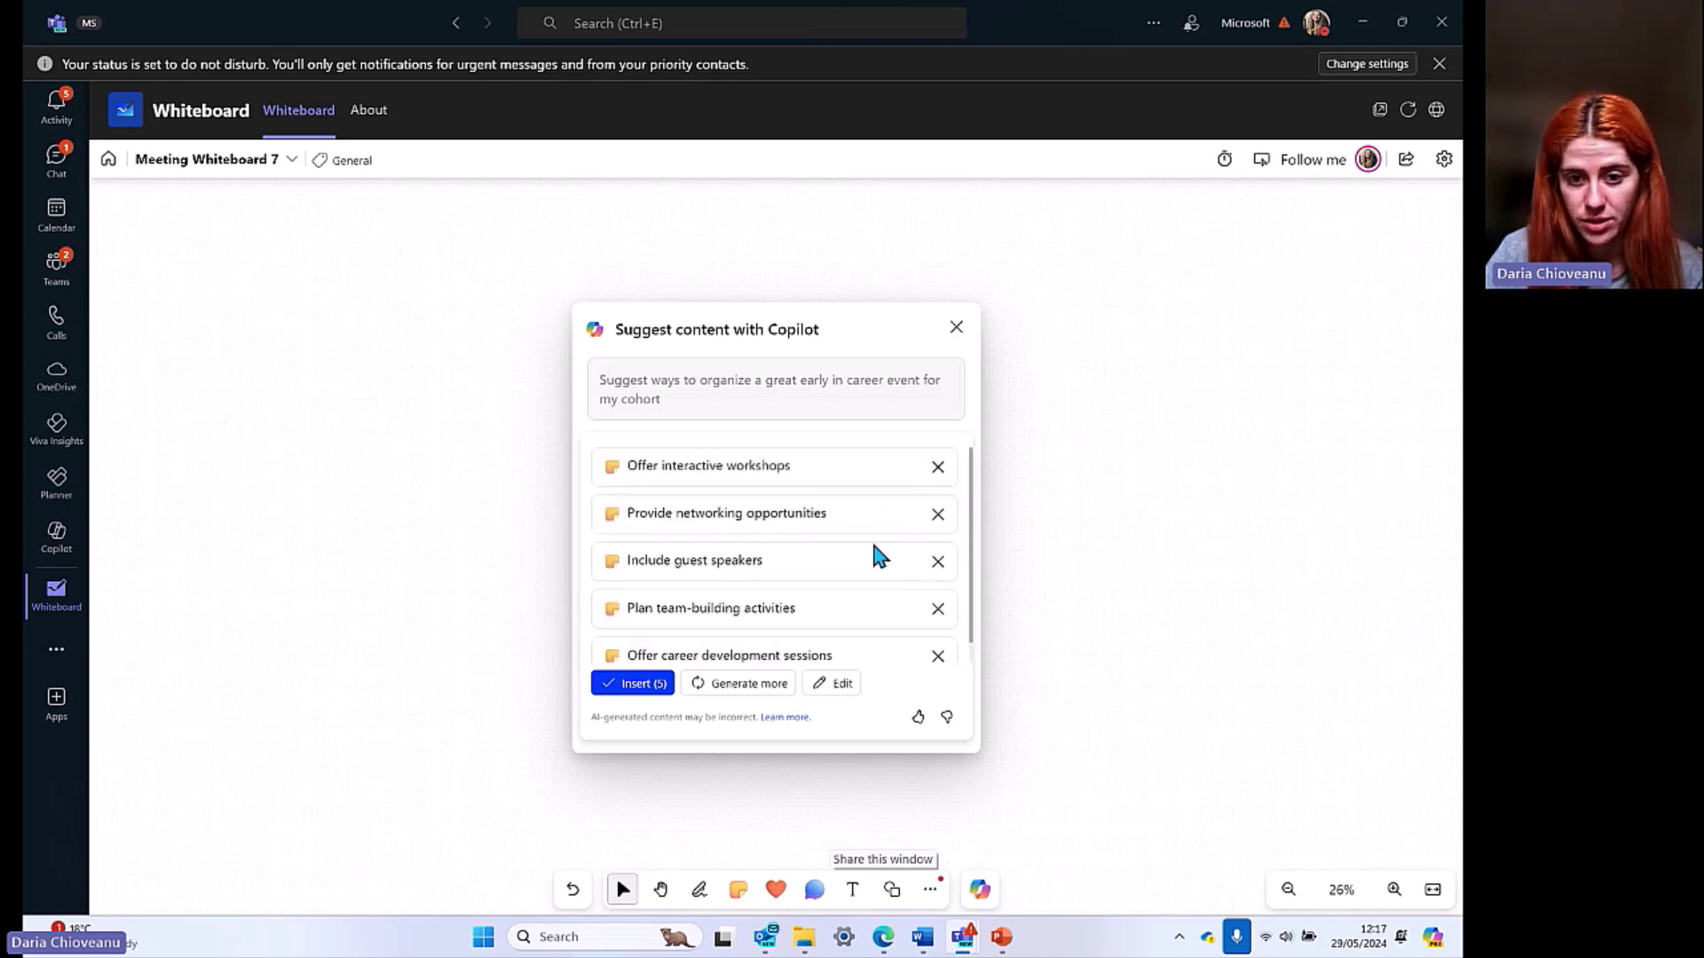
pyautogui.scroll(-1, 871, 536)
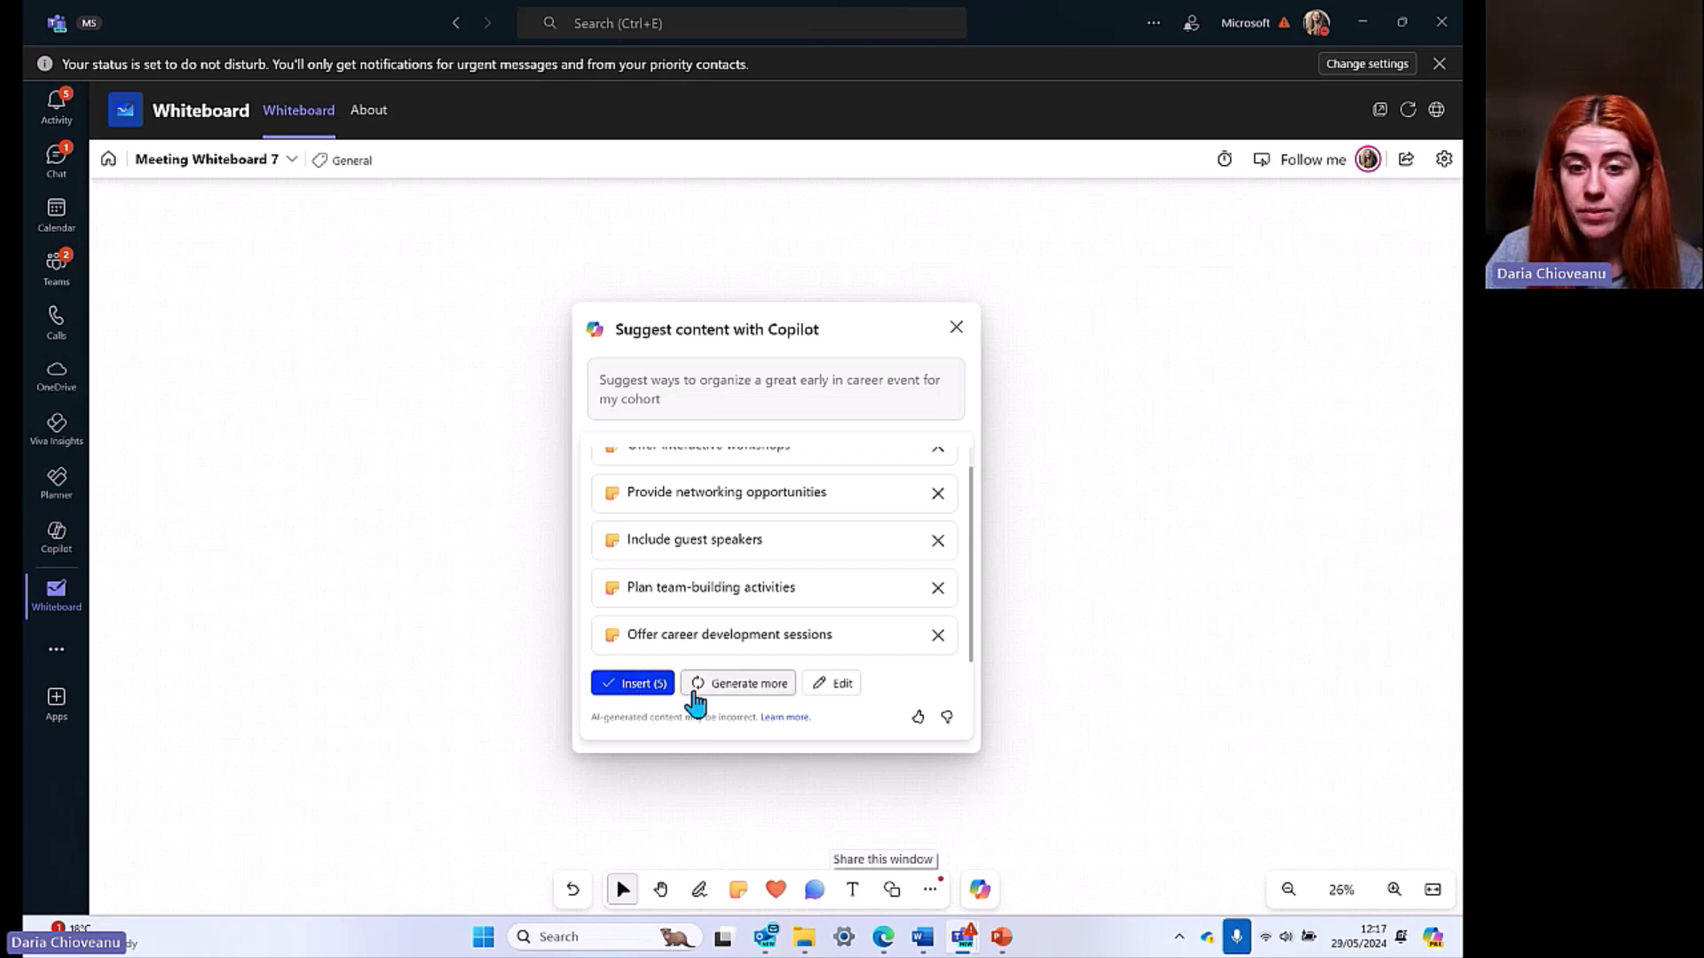
pyautogui.click(748, 685)
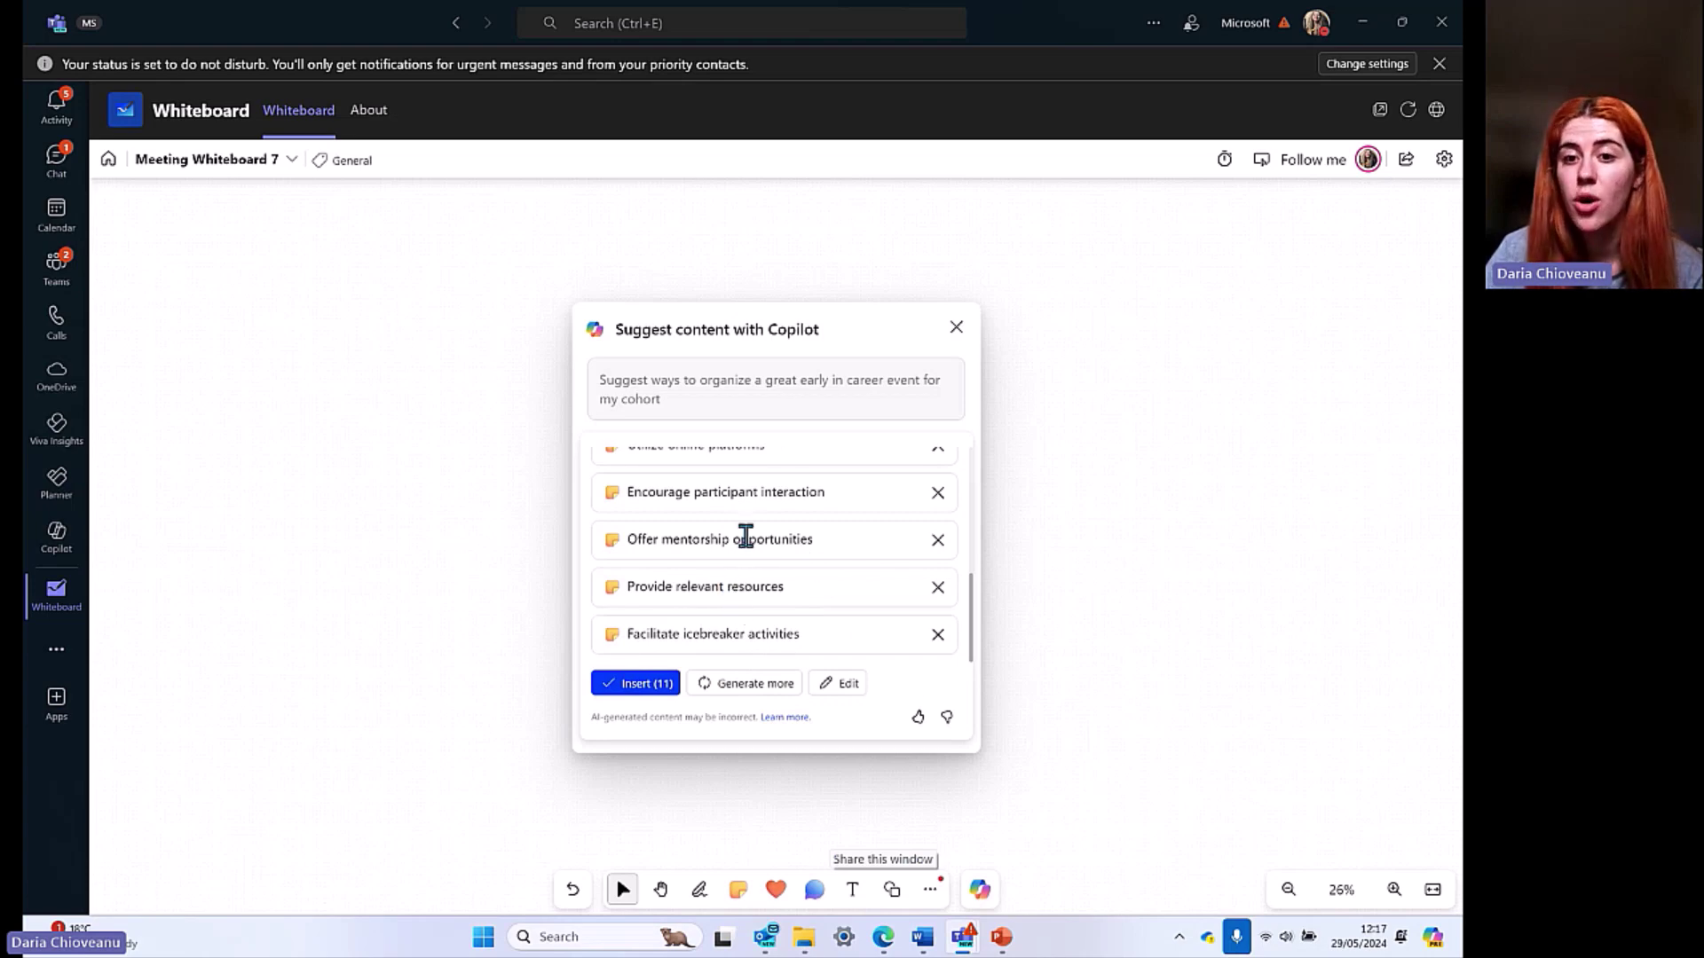
pyautogui.scroll(5, 745, 537)
pyautogui.scroll(-5, 753, 604)
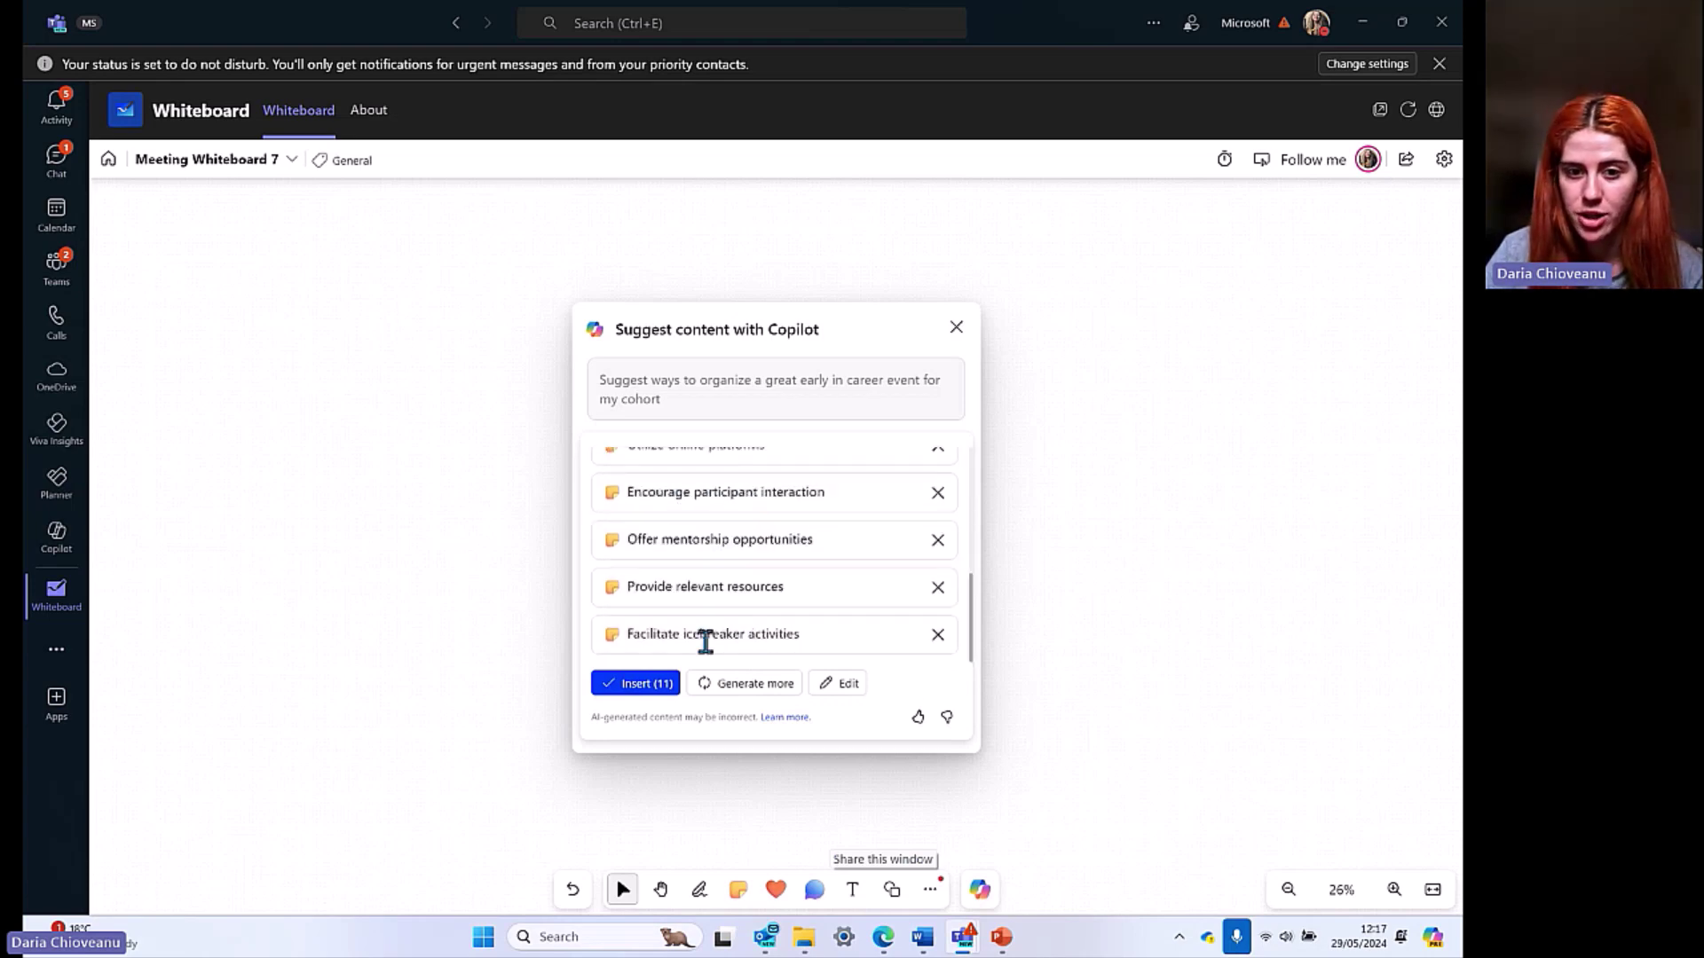
# Step: Insert the 11 ideas as notes, categorise them with Copilot, and shift the grouped frame up-left
pyautogui.click(632, 685)
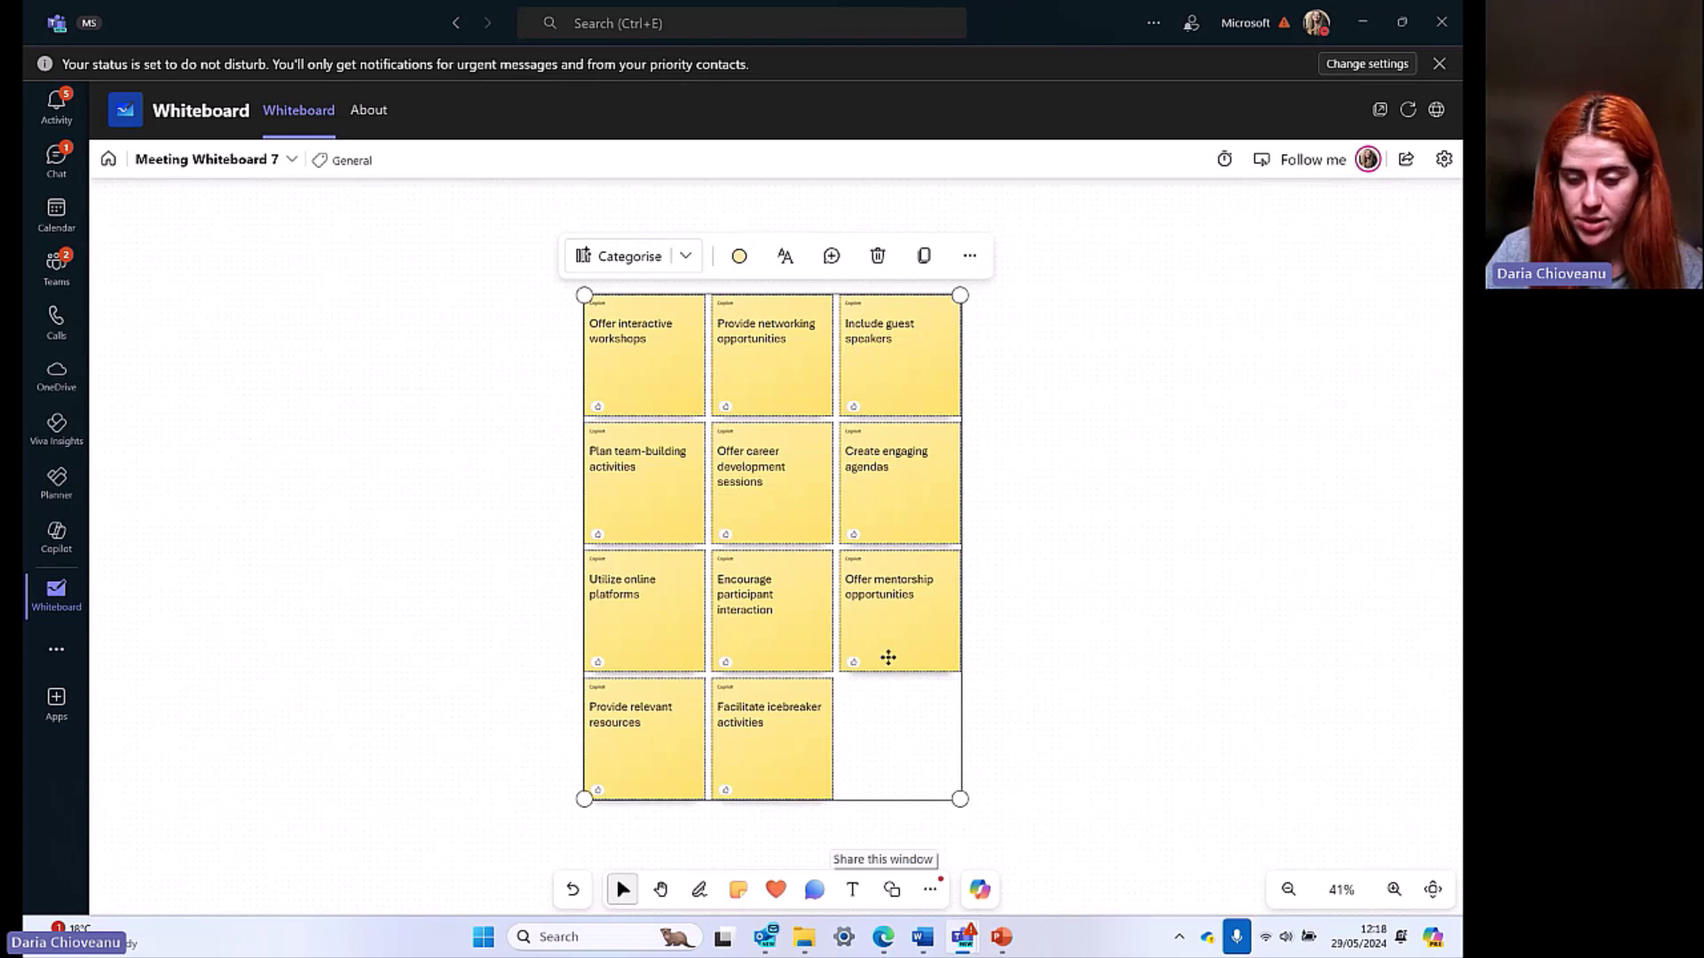
pyautogui.click(979, 890)
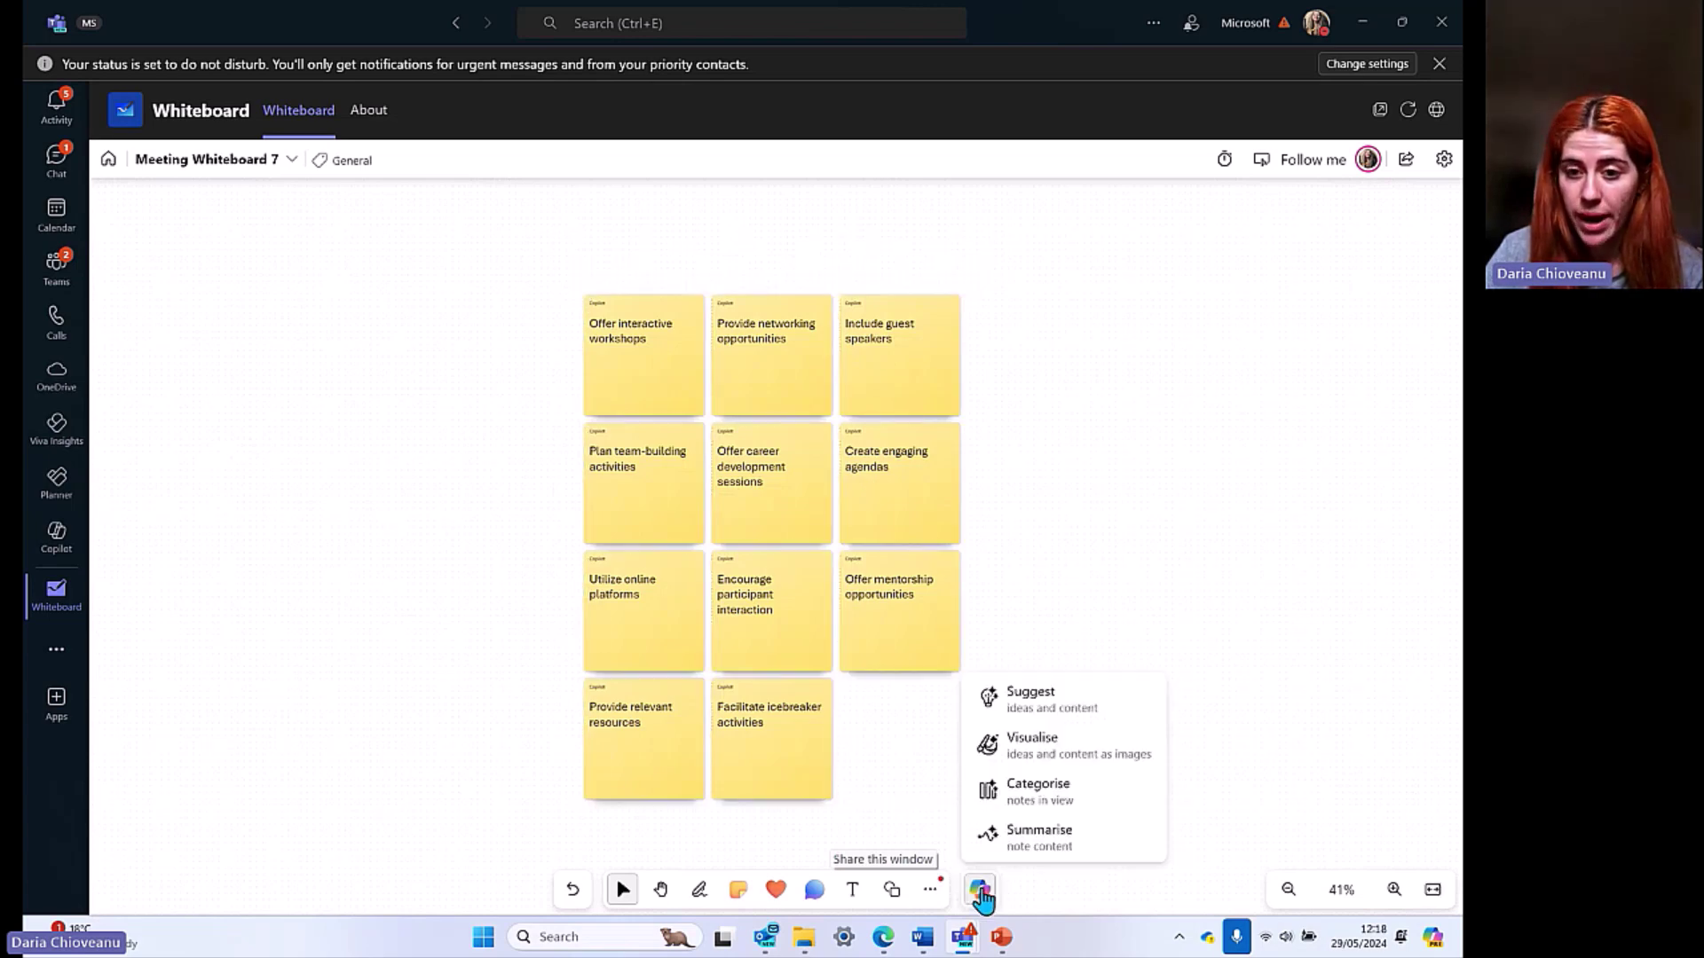
pyautogui.click(1029, 804)
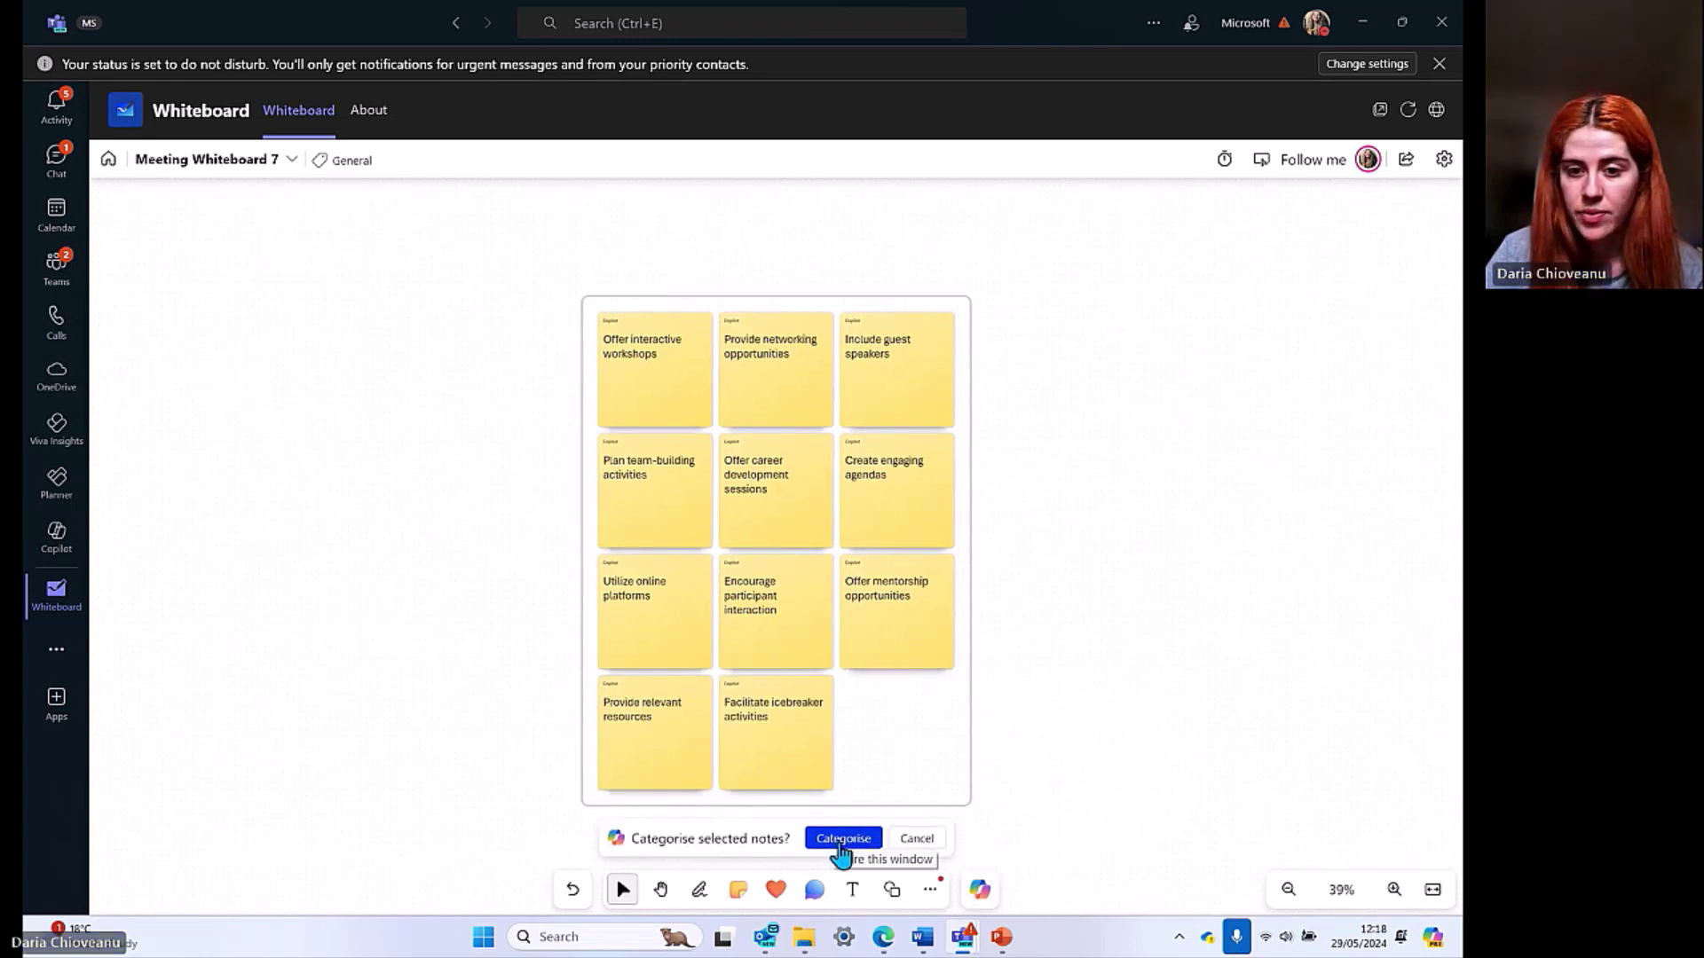
pyautogui.click(842, 840)
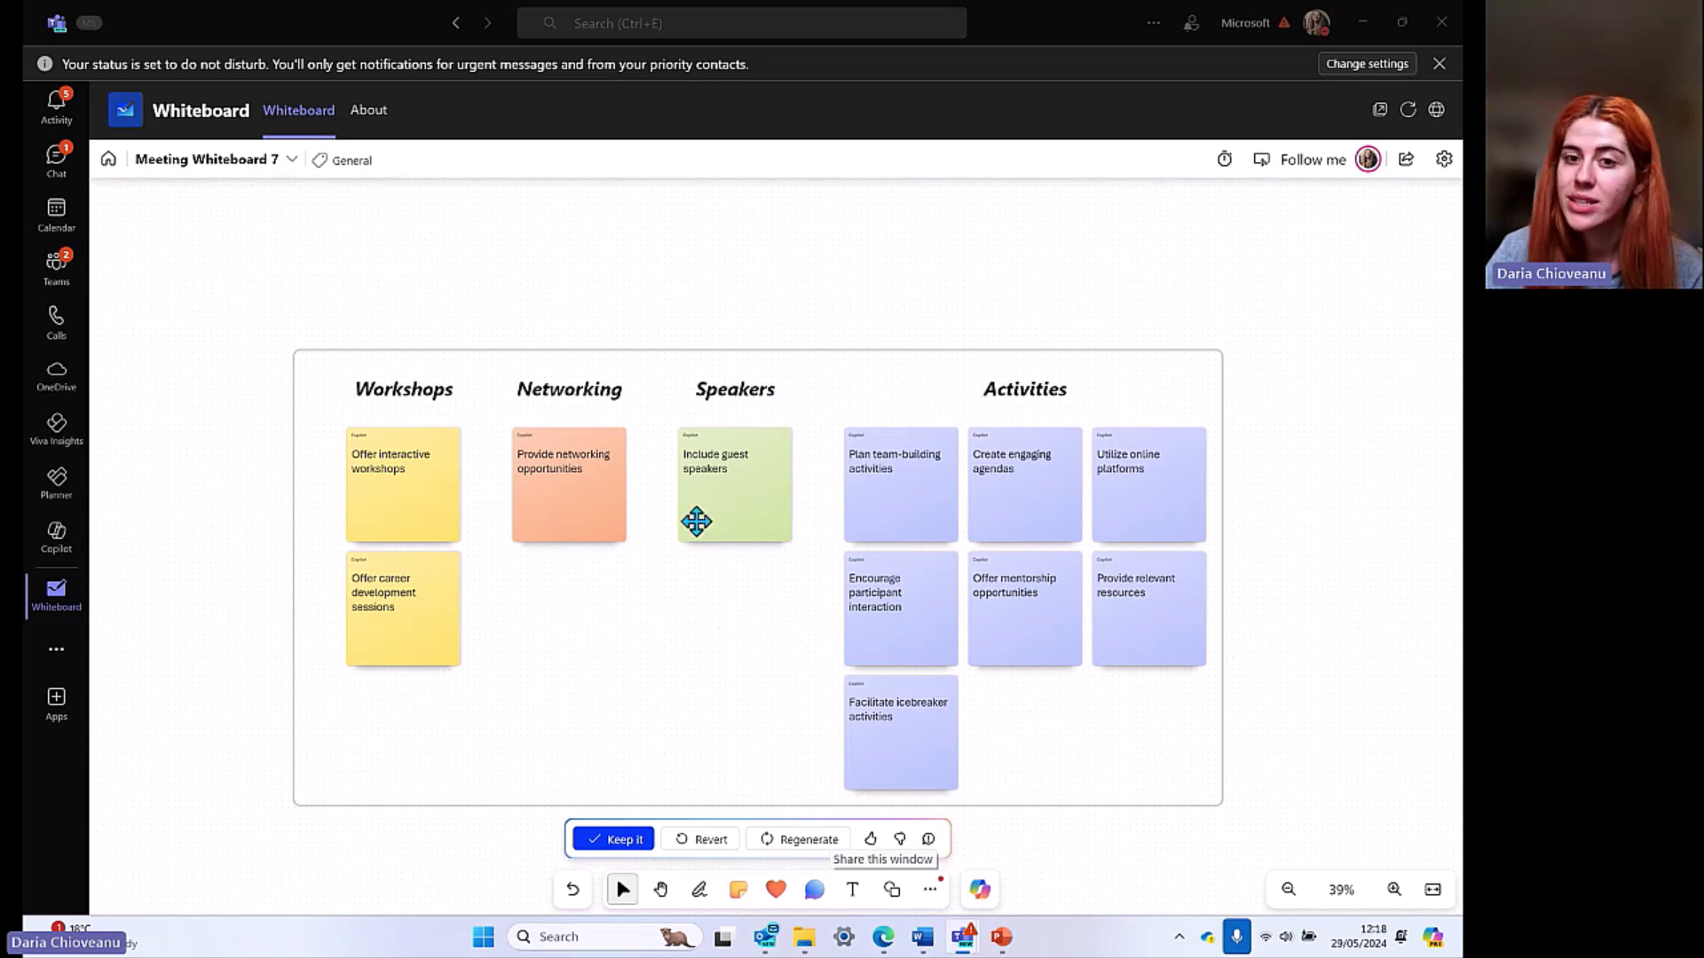
pyautogui.moveTo(703, 681); pyautogui.dragTo(697, 657)
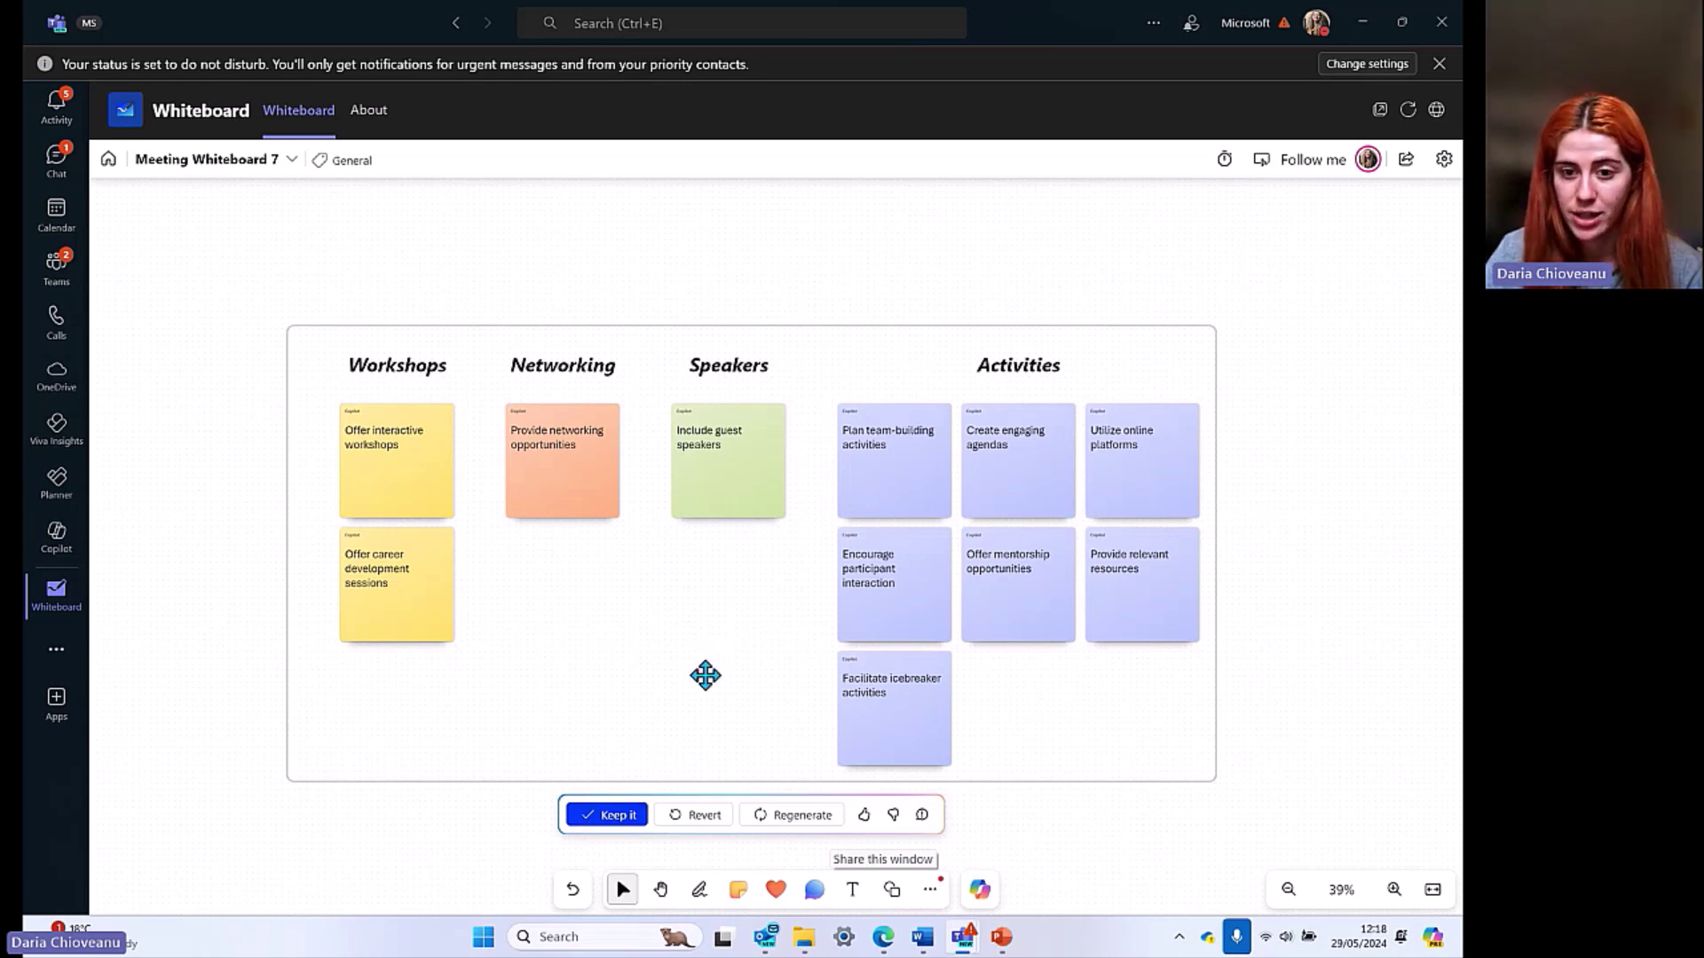
pyautogui.click(978, 891)
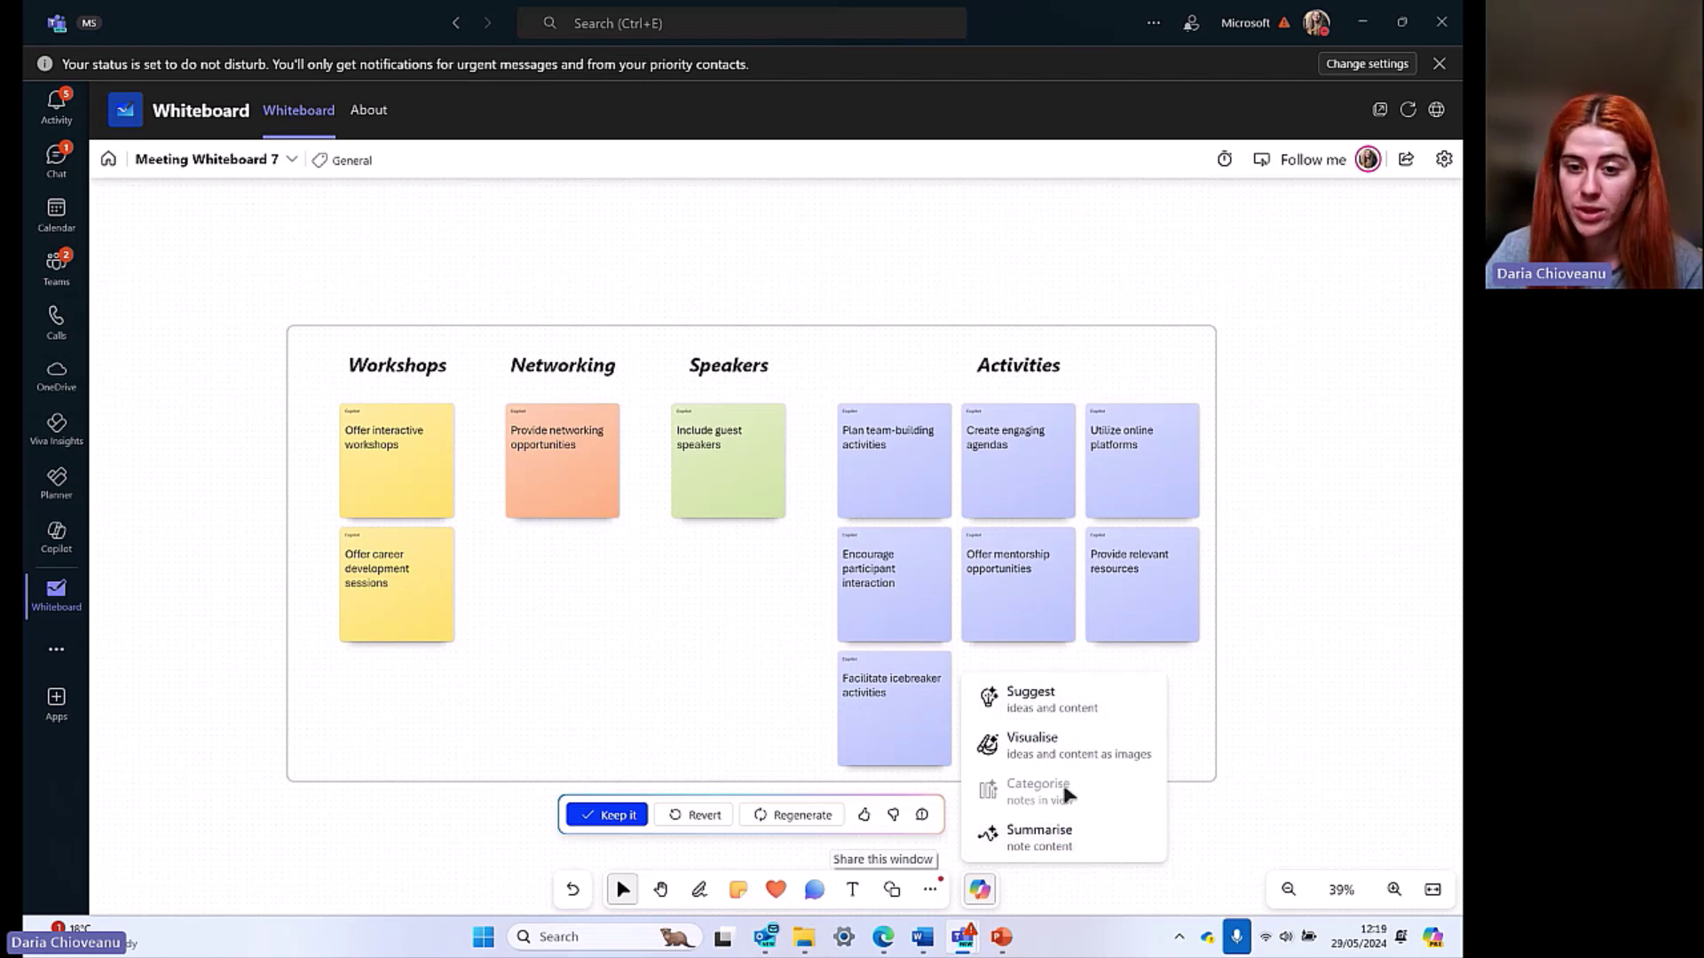
# Step: Keep Copilot's categorised arrangement and generate a Copilot summary of the board's notes
pyautogui.click(492, 804)
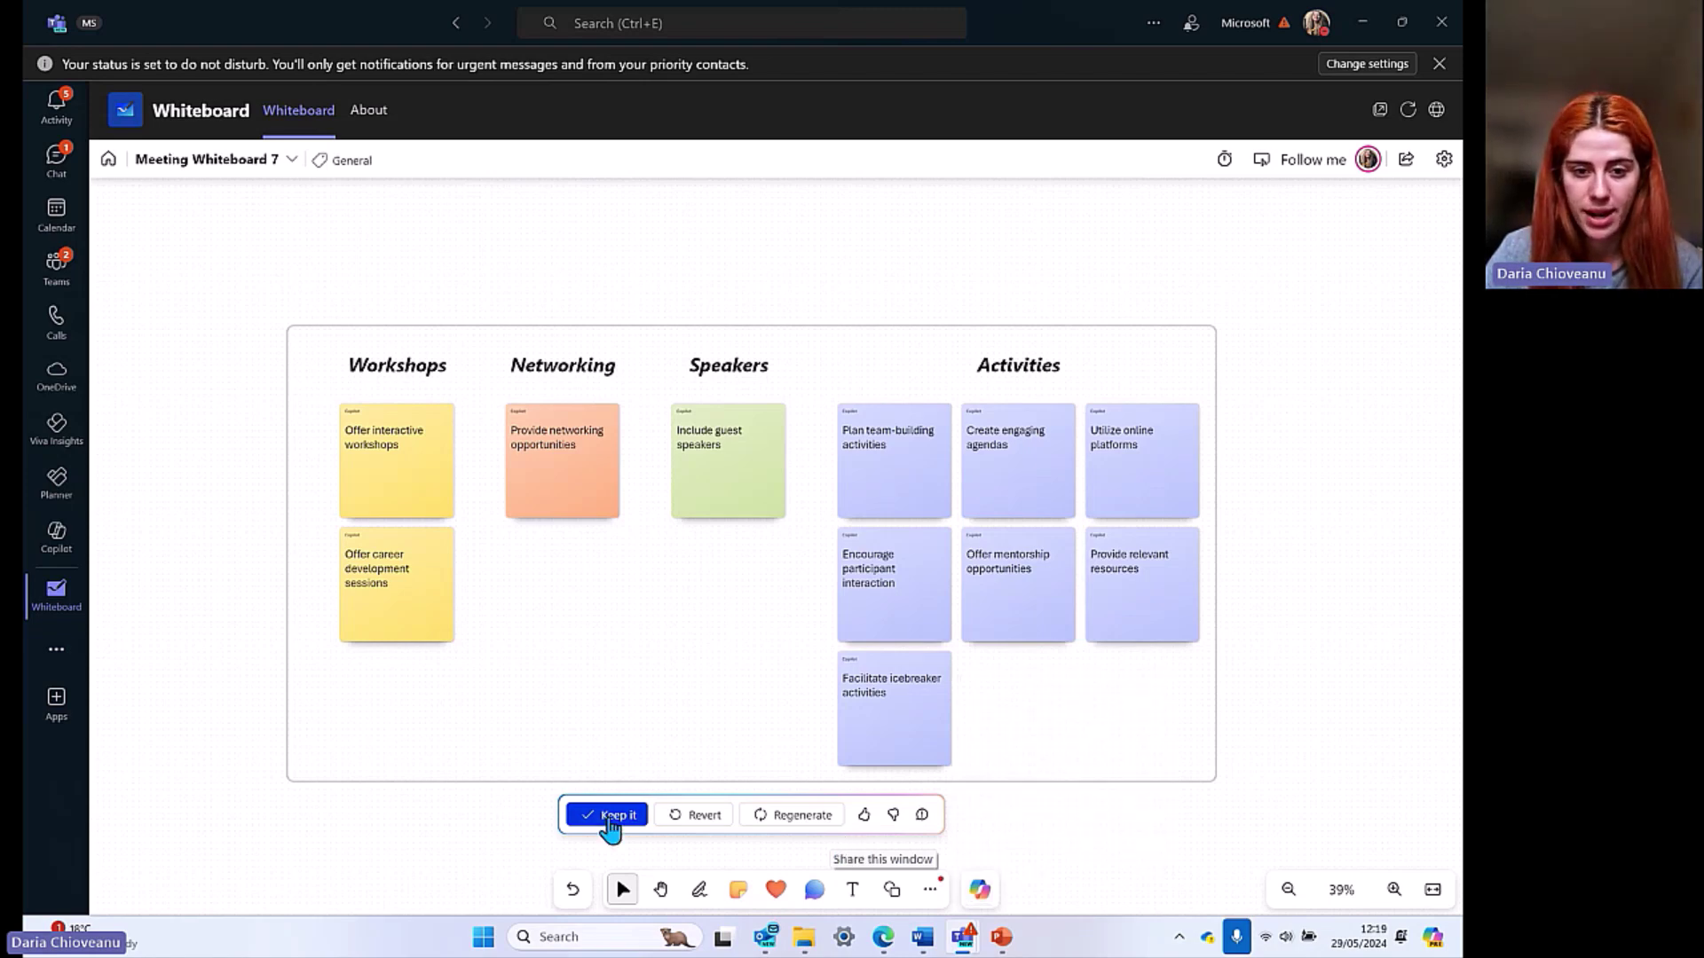
pyautogui.click(608, 814)
pyautogui.click(974, 887)
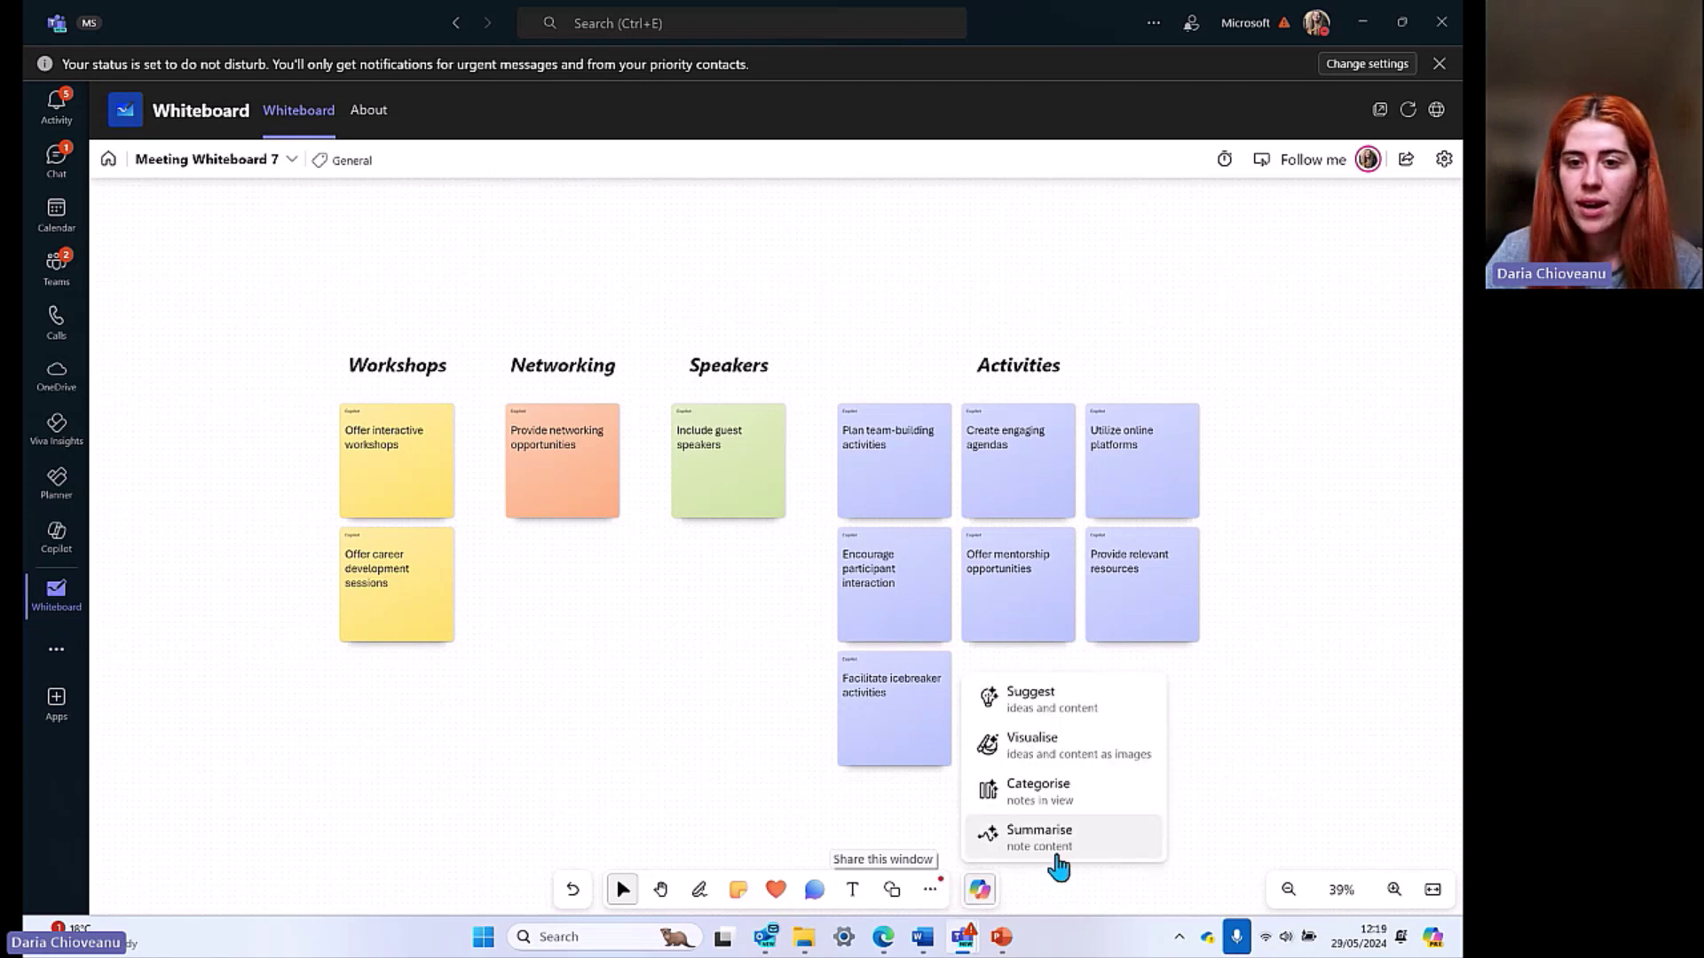
pyautogui.click(1084, 845)
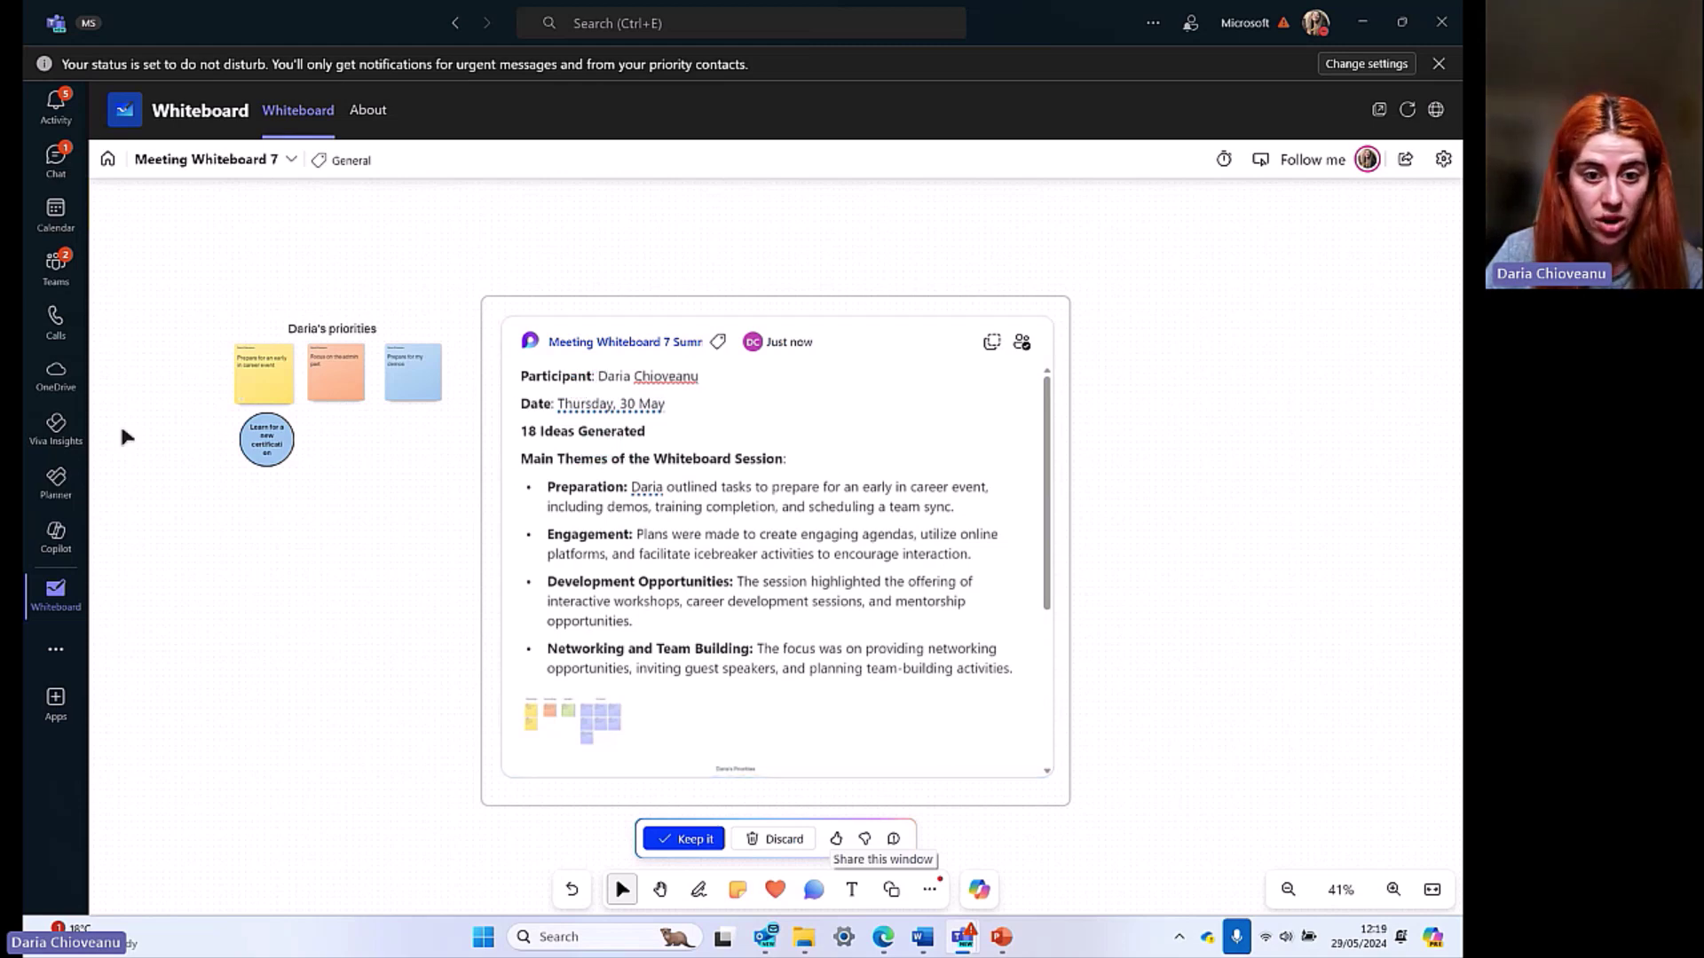
# Step: Review the summary of 18 ideas under four themes and copy the component
pyautogui.scroll(-3, 697, 623)
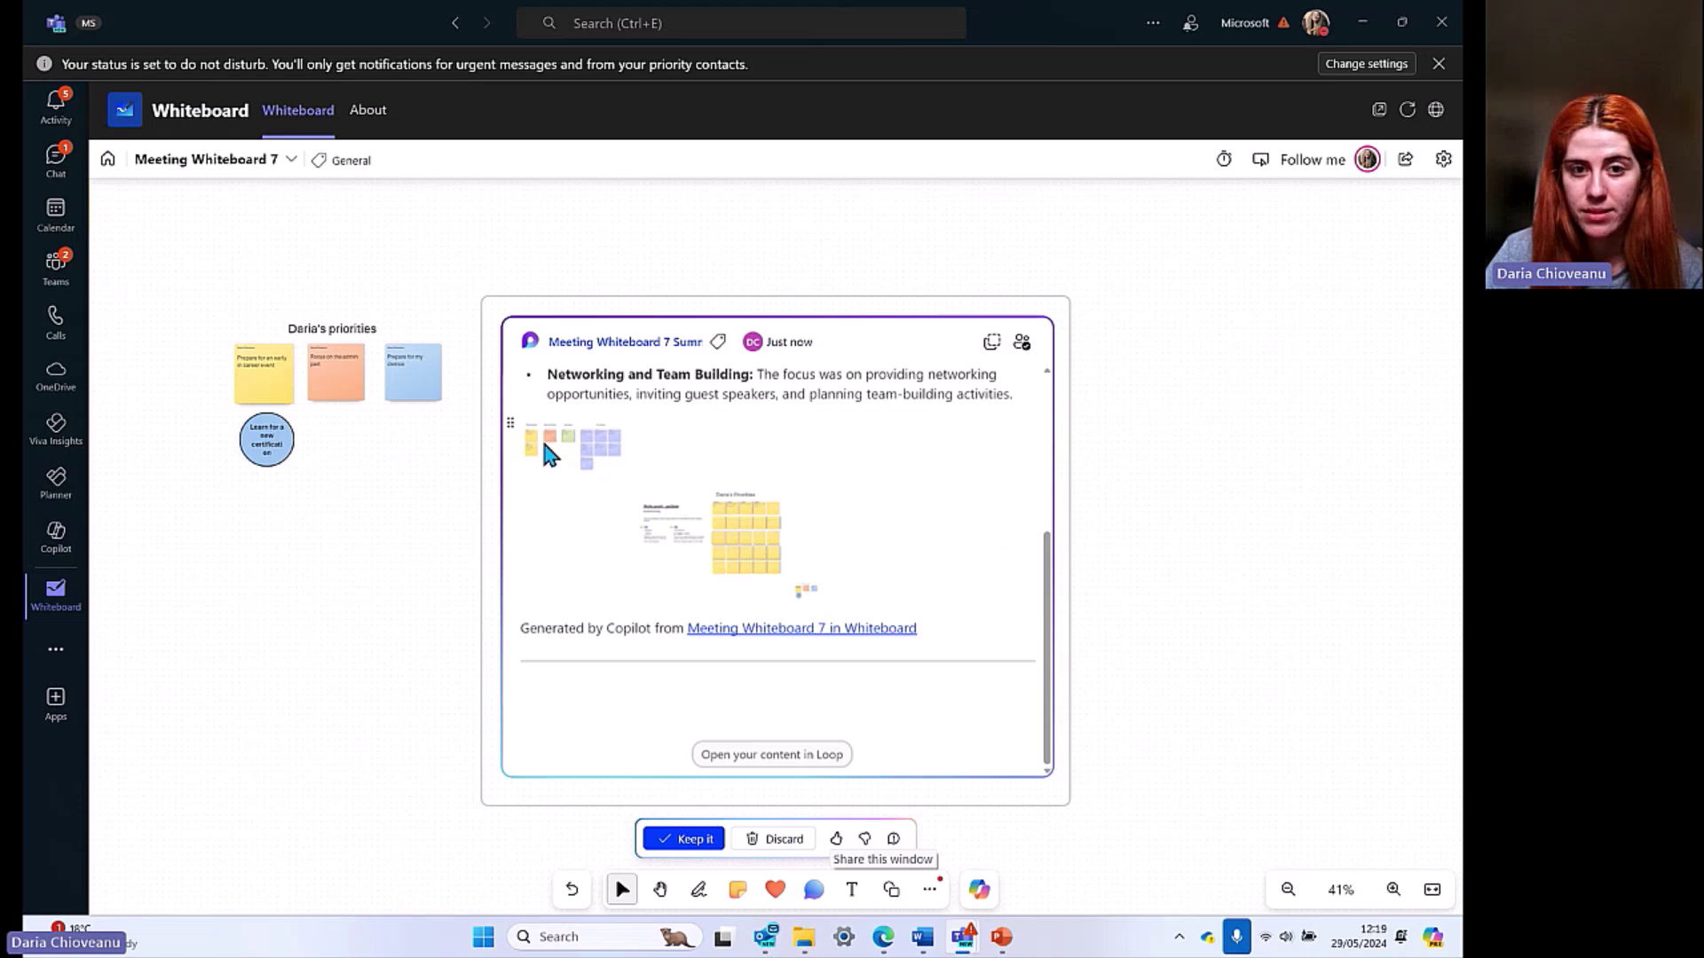
pyautogui.scroll(3, 652, 534)
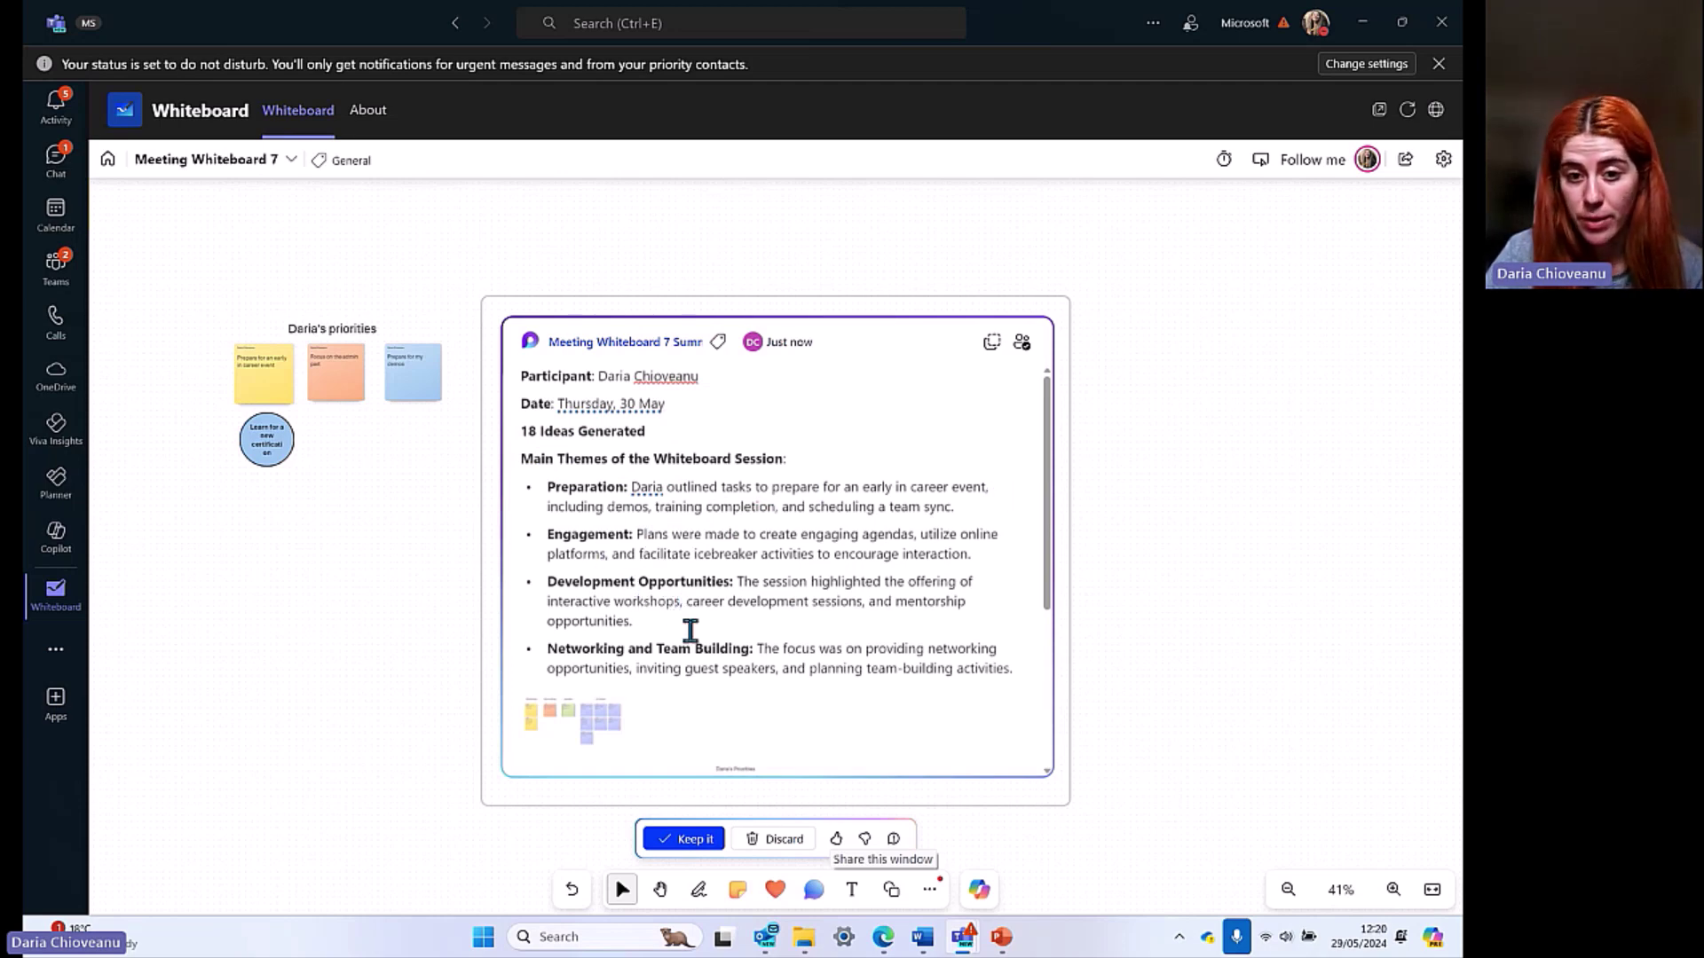
pyautogui.scroll(-2, 739, 607)
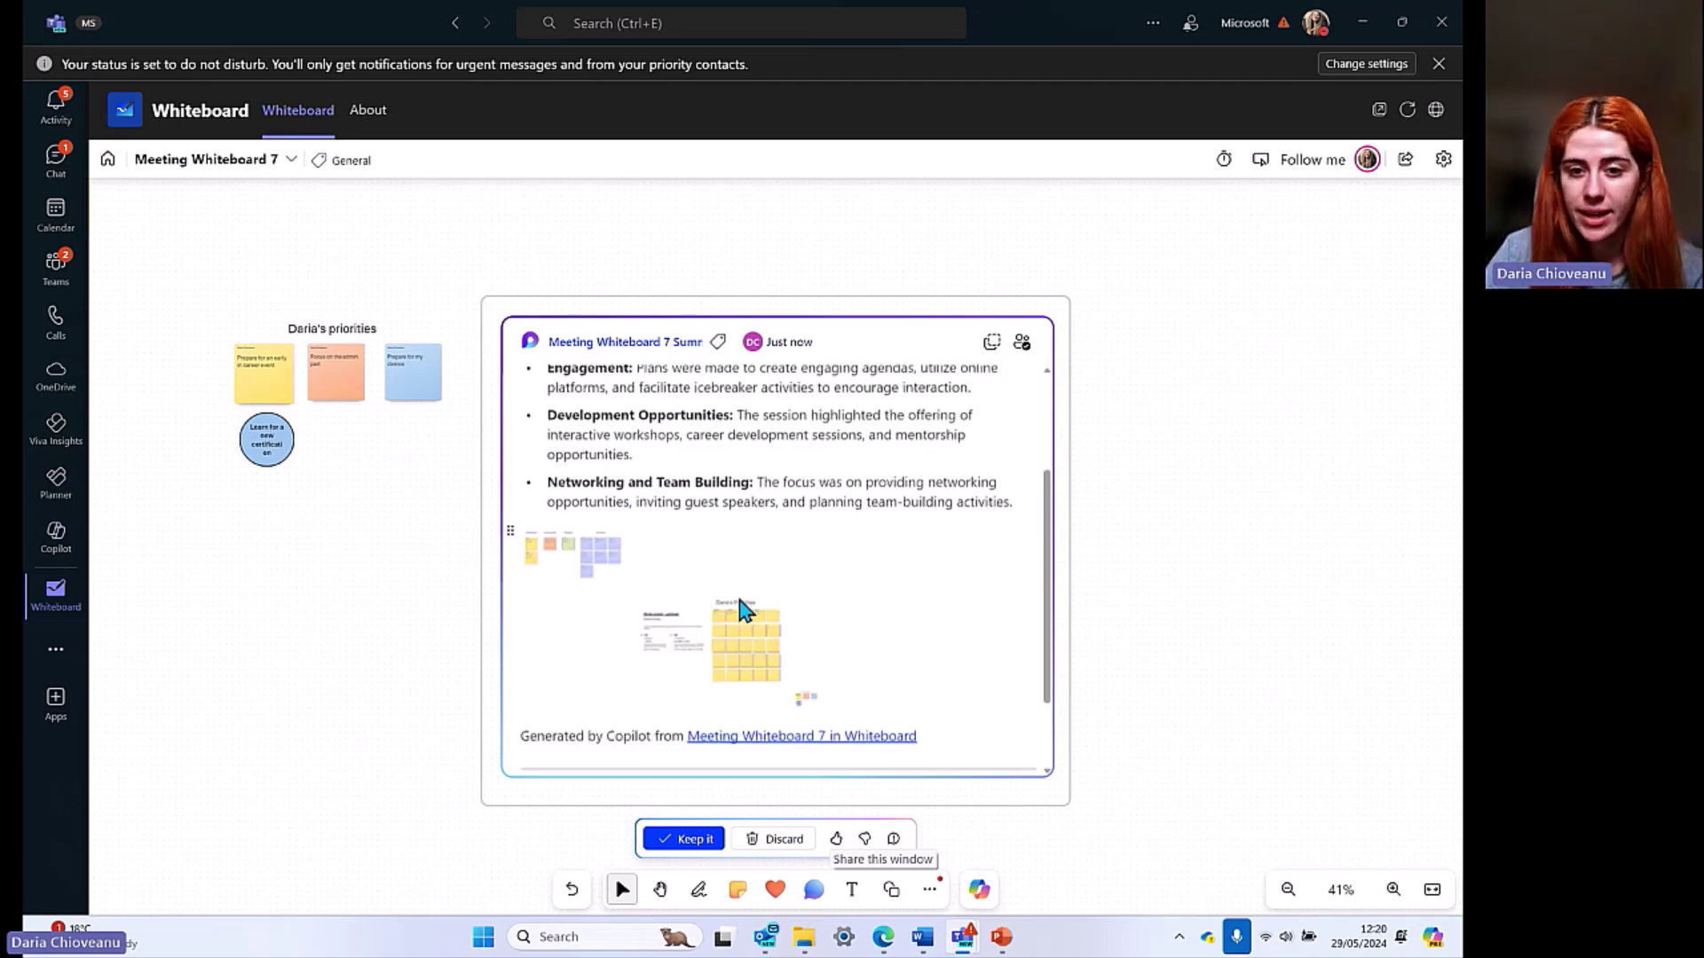
pyautogui.scroll(-2, 740, 601)
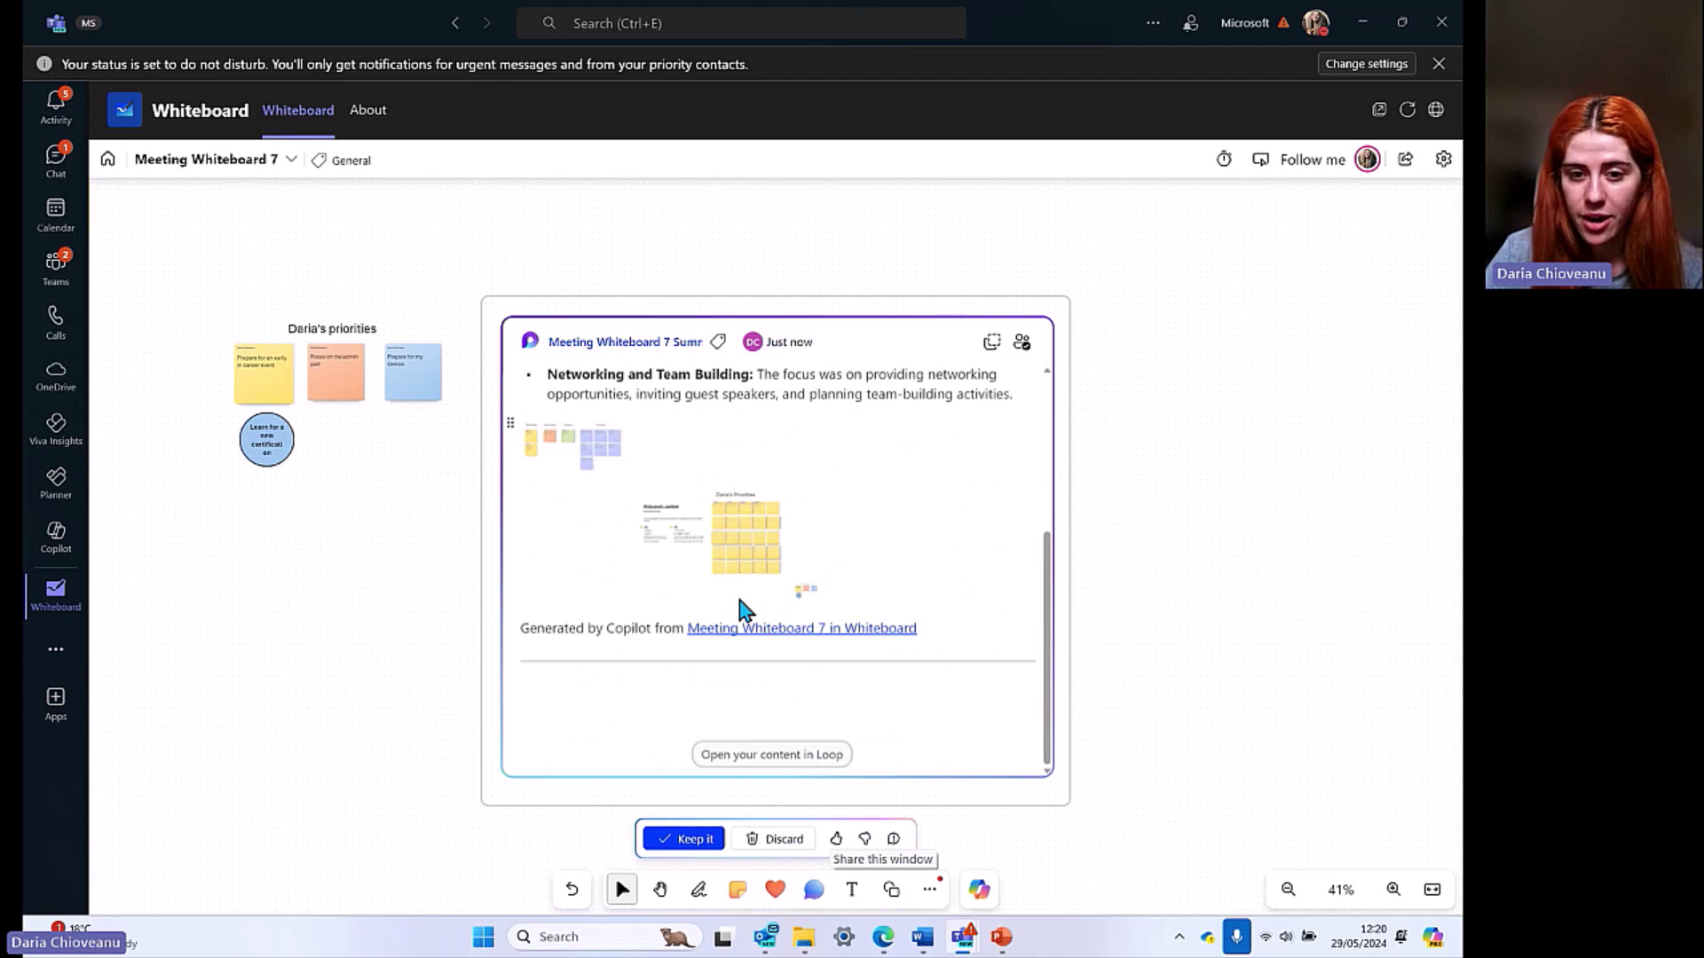
pyautogui.click(998, 355)
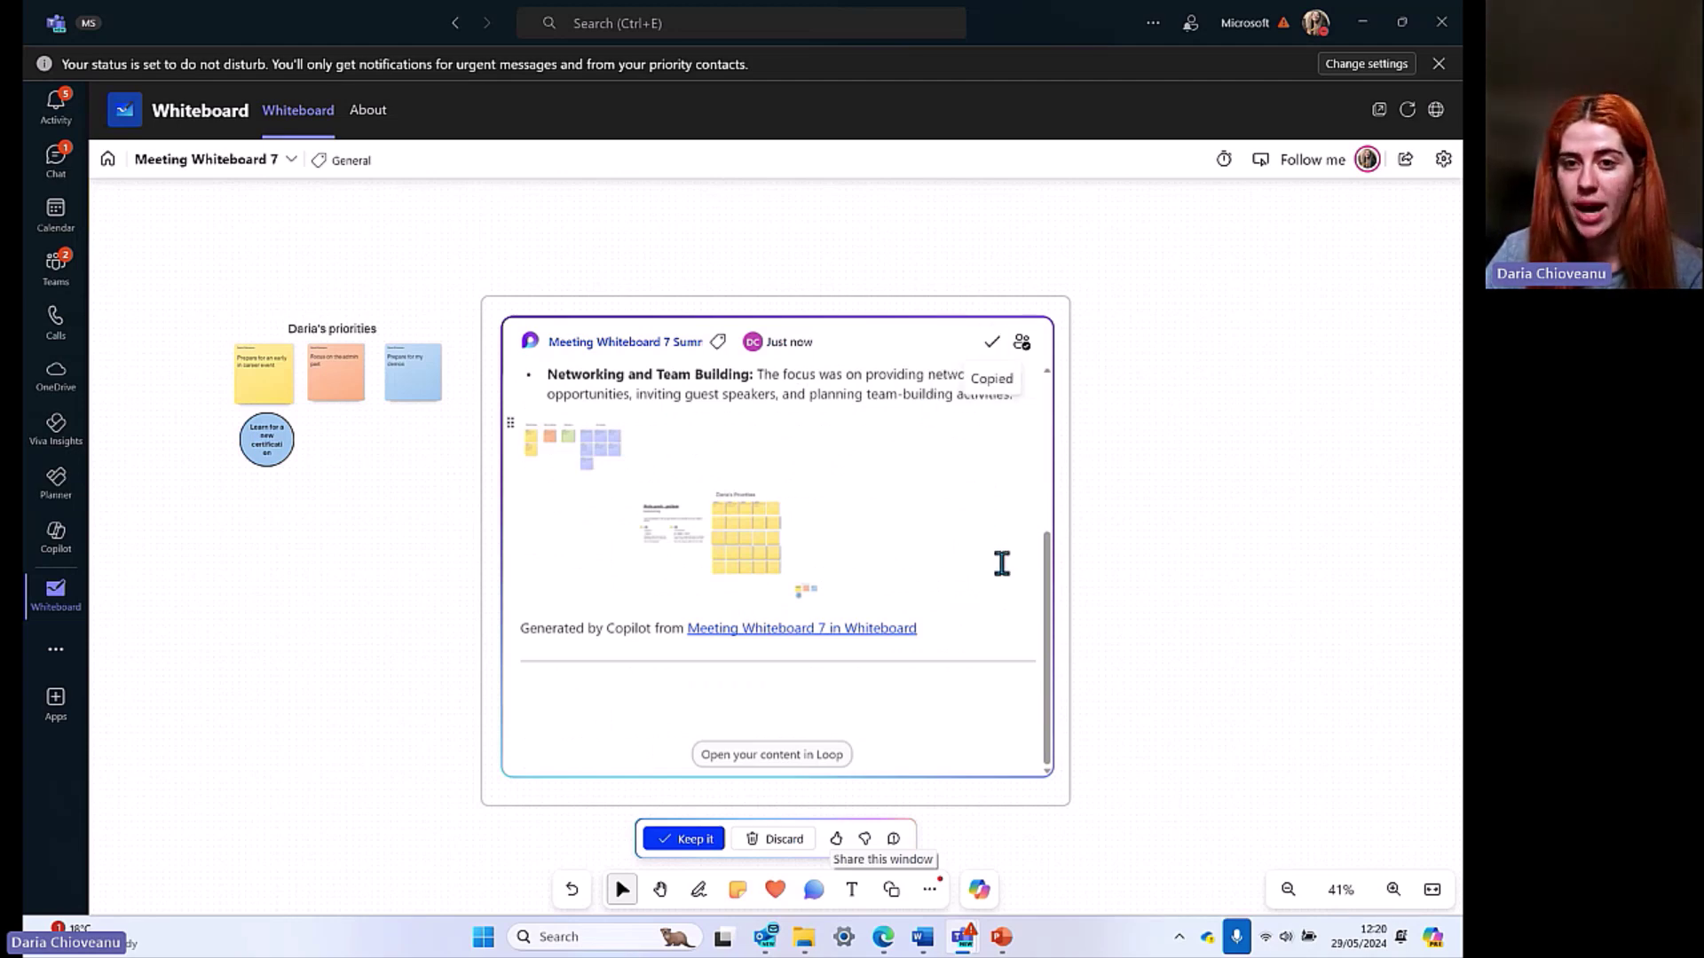